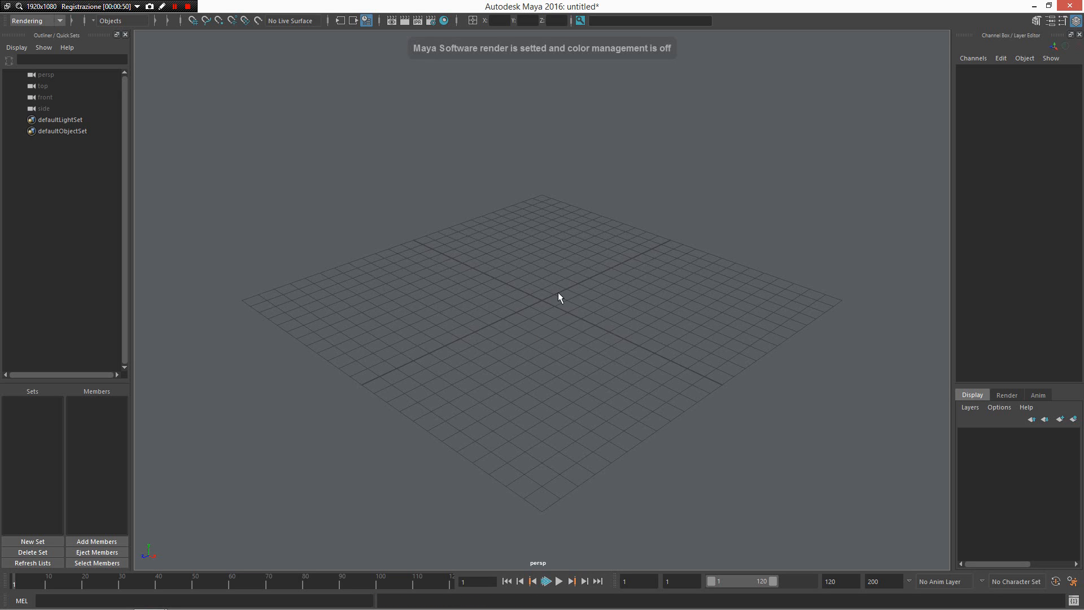
# - Open the Hotkey Editor
pyautogui.press('space')
pyautogui.press('space')
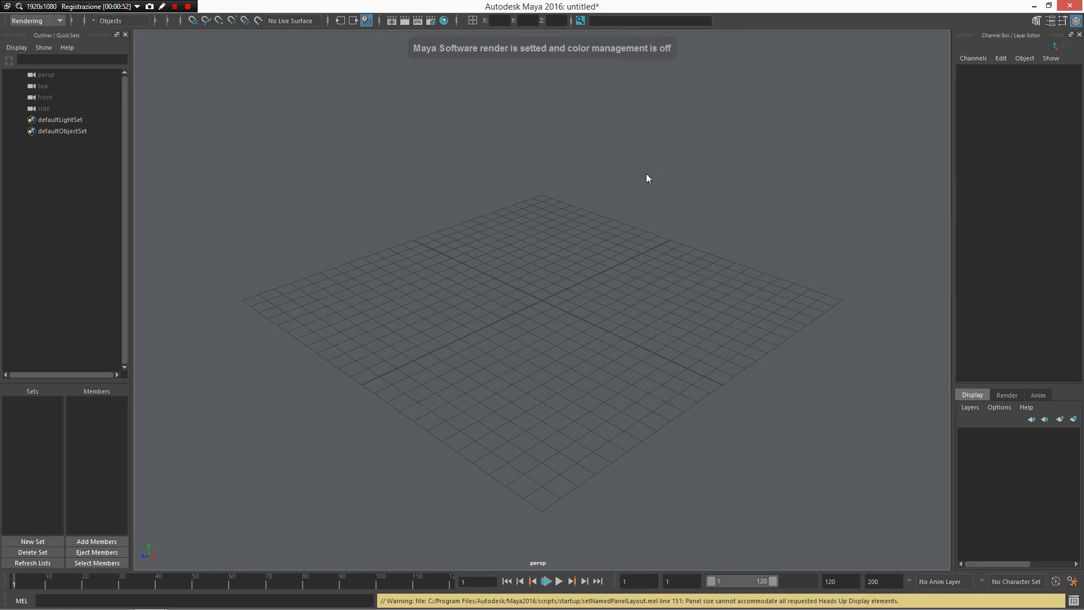
pyautogui.press('space')
pyautogui.click(686, 135)
pyautogui.moveTo(735, 211)
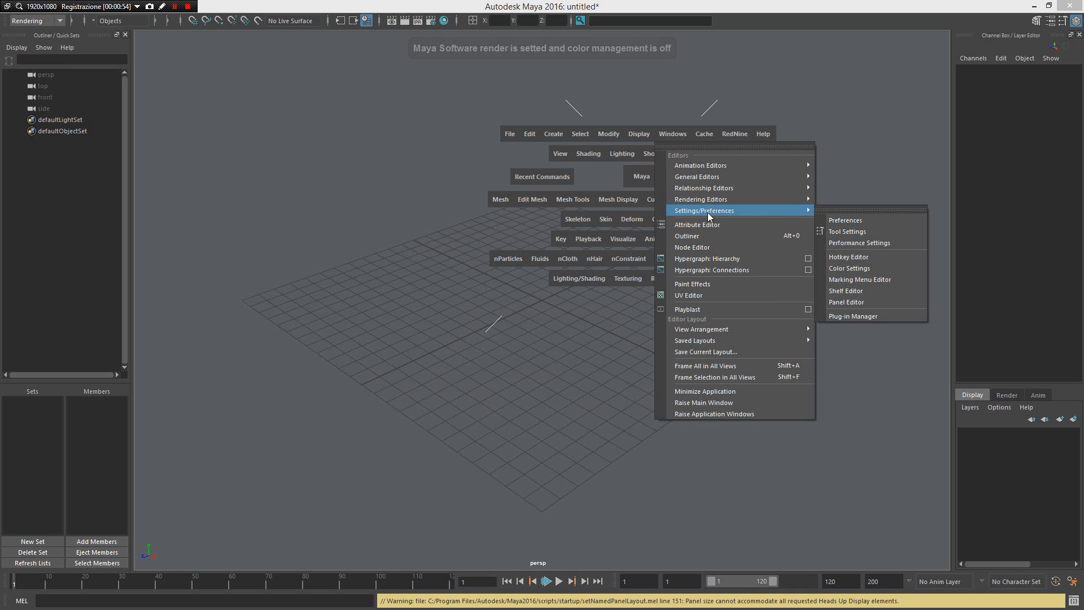
pyautogui.click(895, 264)
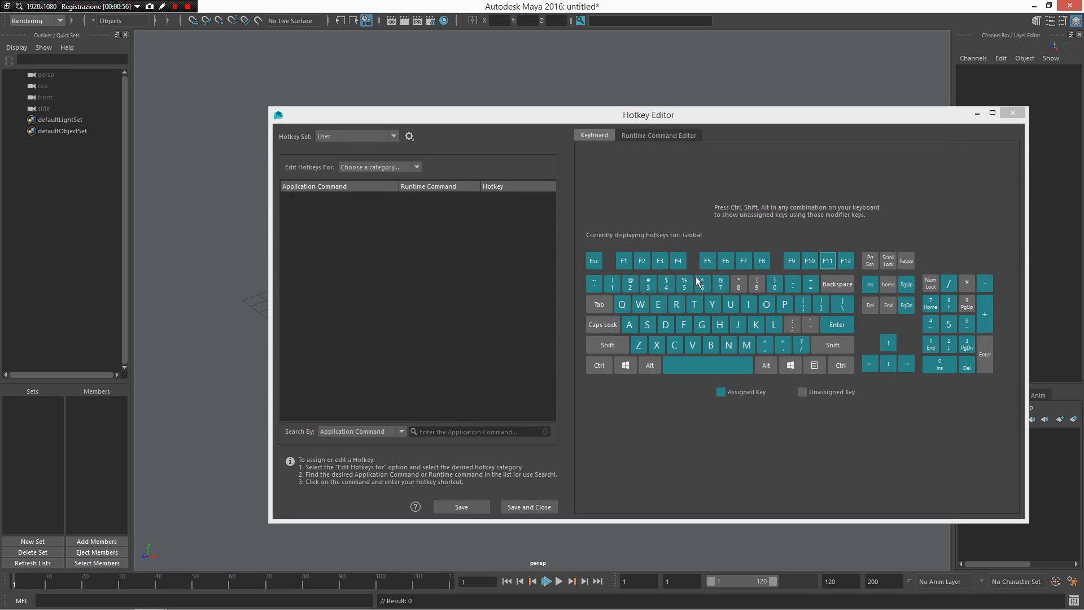
# - List the hotkeys of the Custom Scripts category and look through its commands
pyautogui.click(361, 168)
pyautogui.click(367, 214)
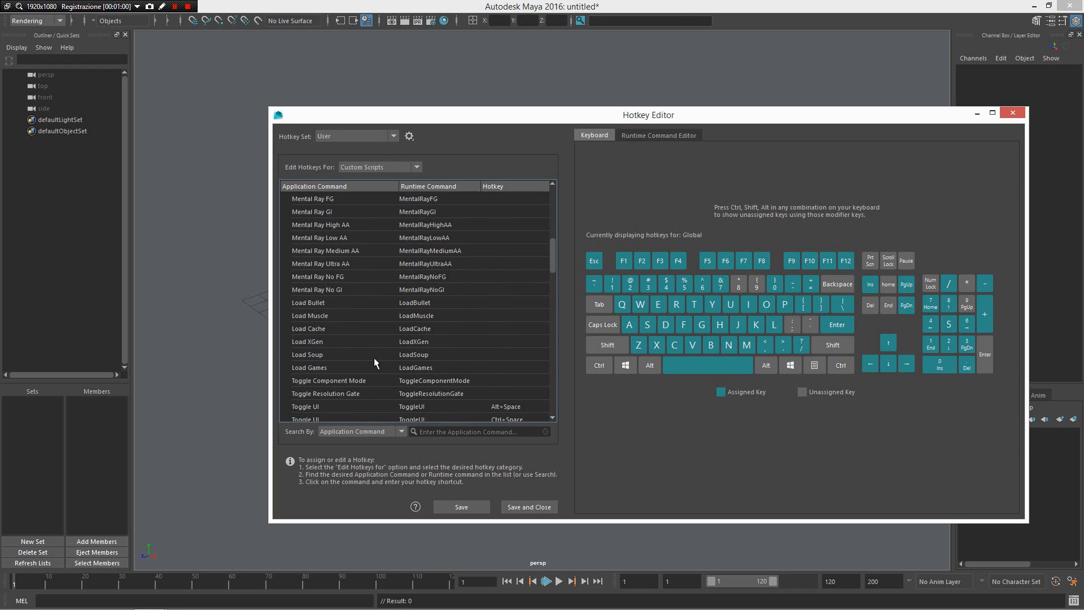
pyautogui.scroll(-20, 368, 350)
pyautogui.scroll(15, 374, 350)
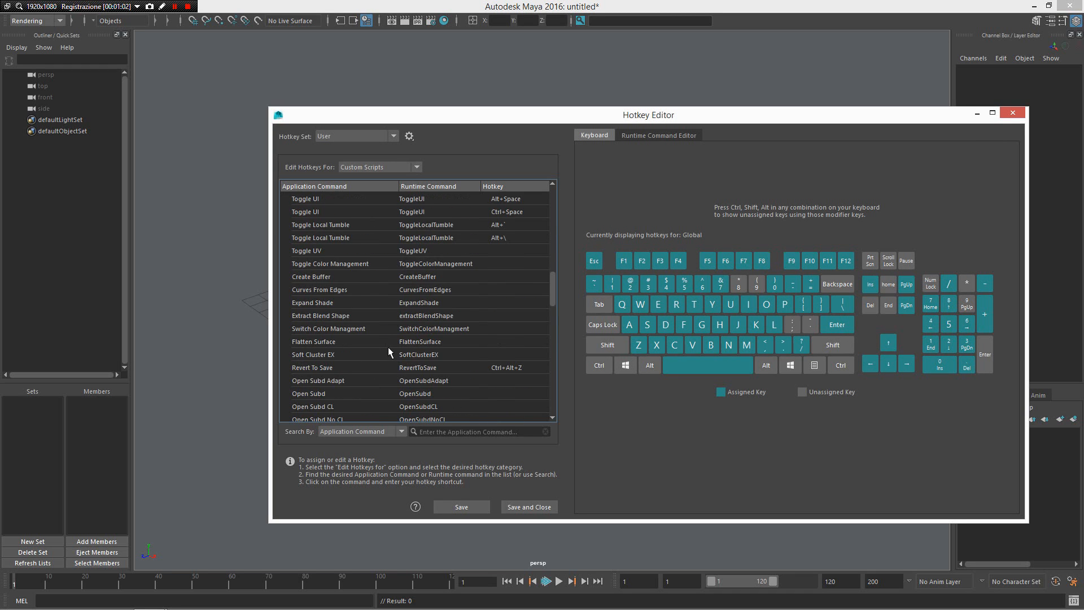
pyautogui.scroll(5, 390, 345)
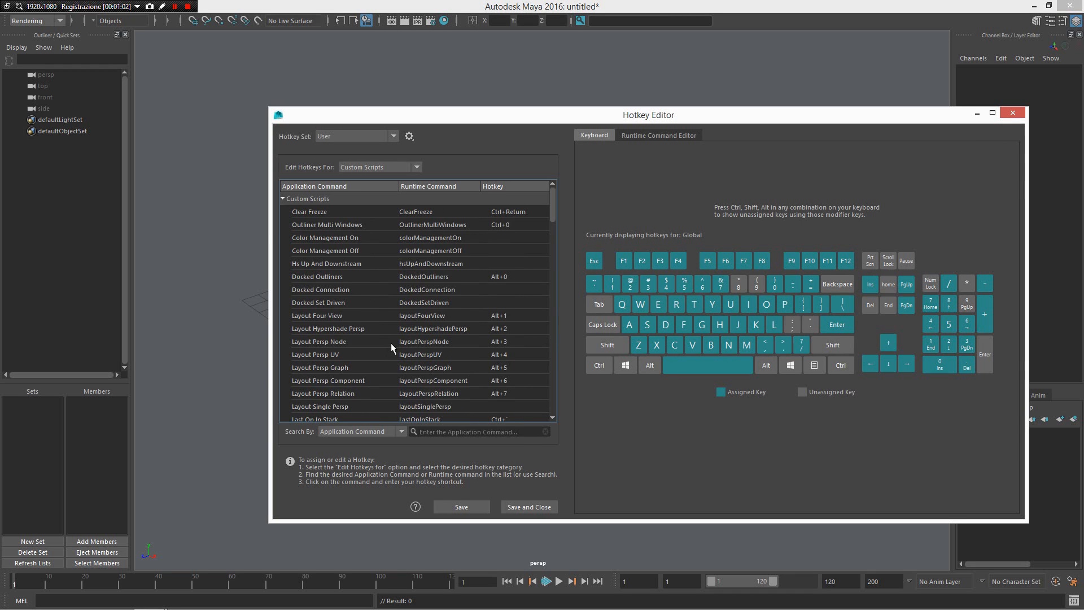
# - Examine the Clear Freeze command's script and the keyboard map, and move the Hotkey Editor out of the way
pyautogui.click(404, 213)
pyautogui.click(625, 141)
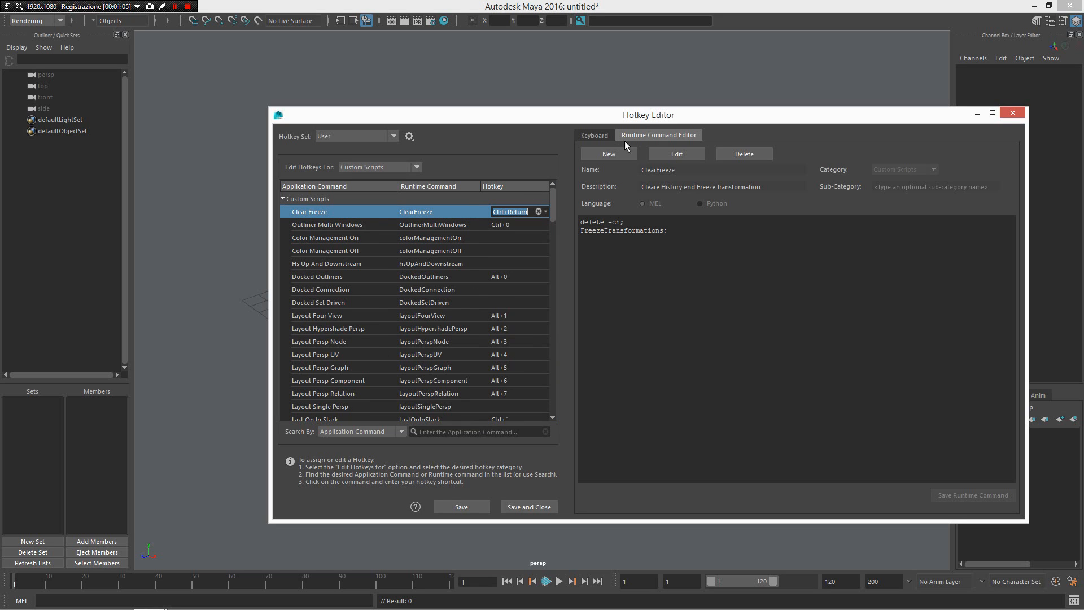
pyautogui.click(594, 134)
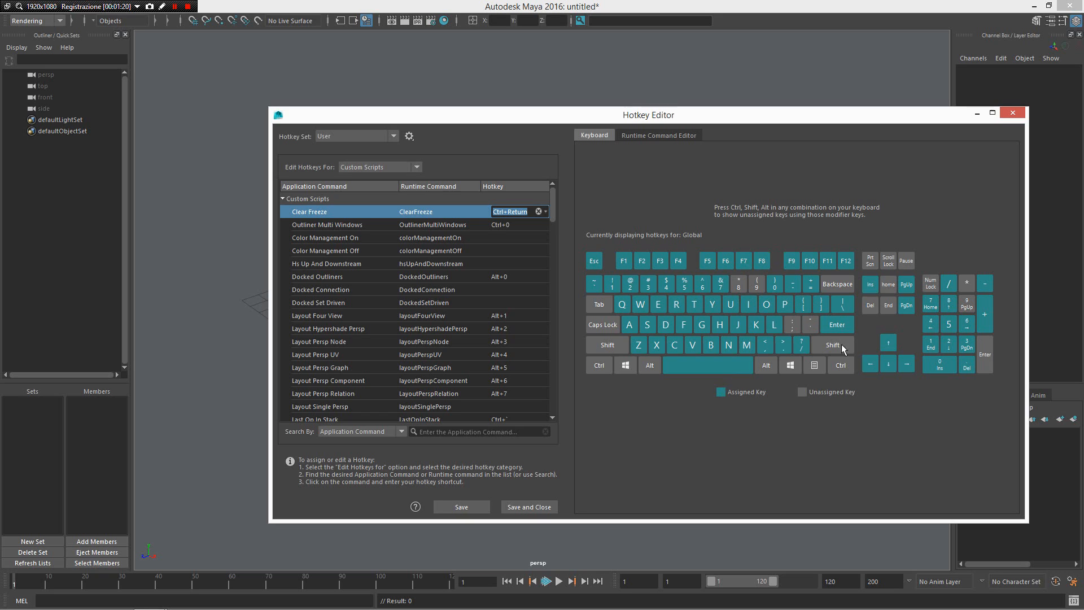
pyautogui.click(649, 133)
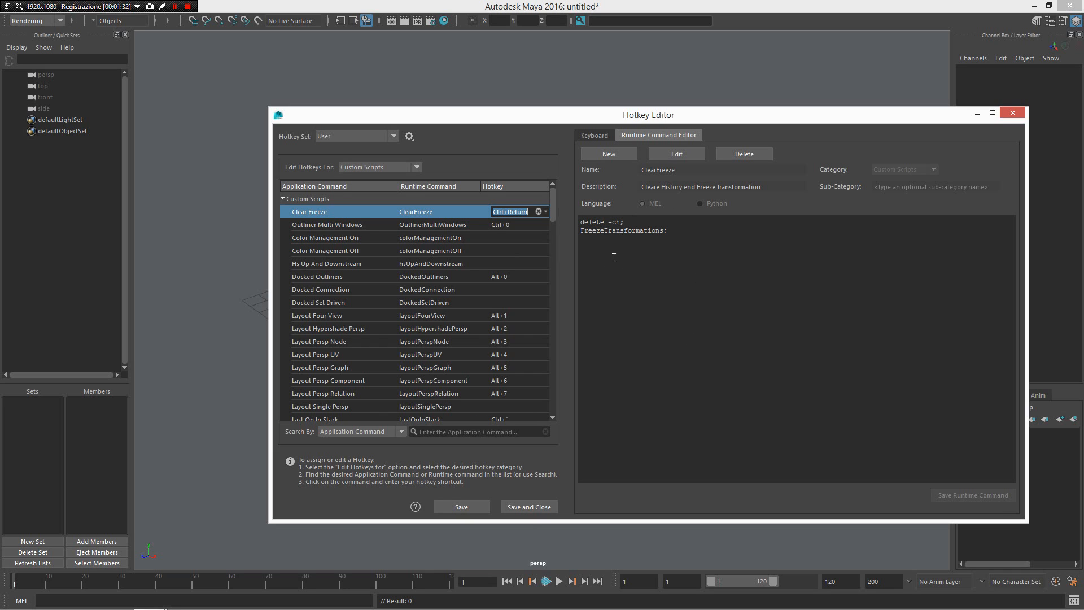
pyautogui.click(418, 215)
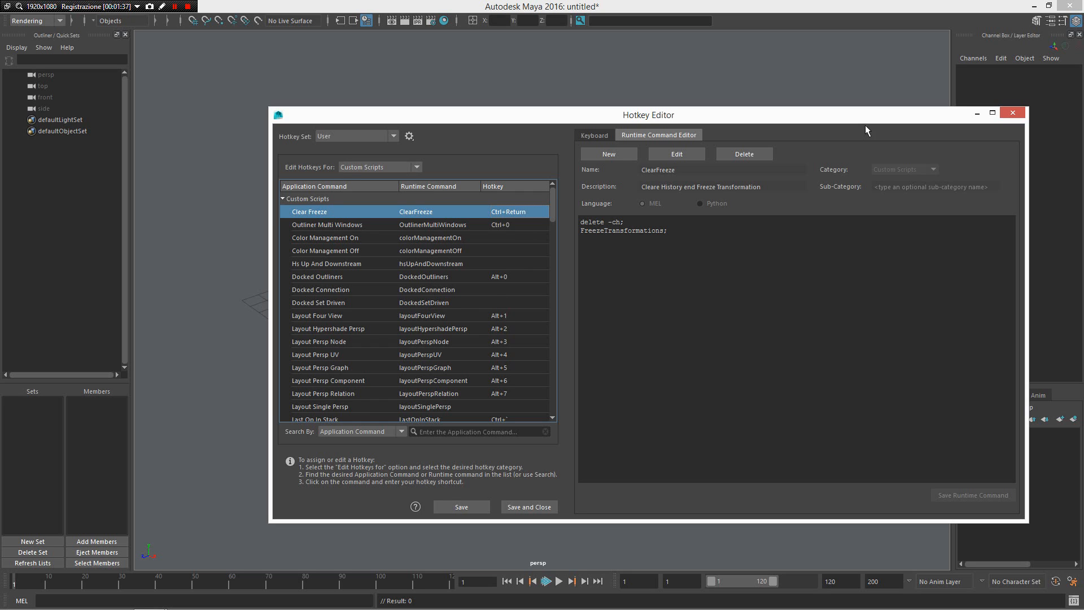
pyautogui.moveTo(869, 120); pyautogui.dragTo(699, 136)
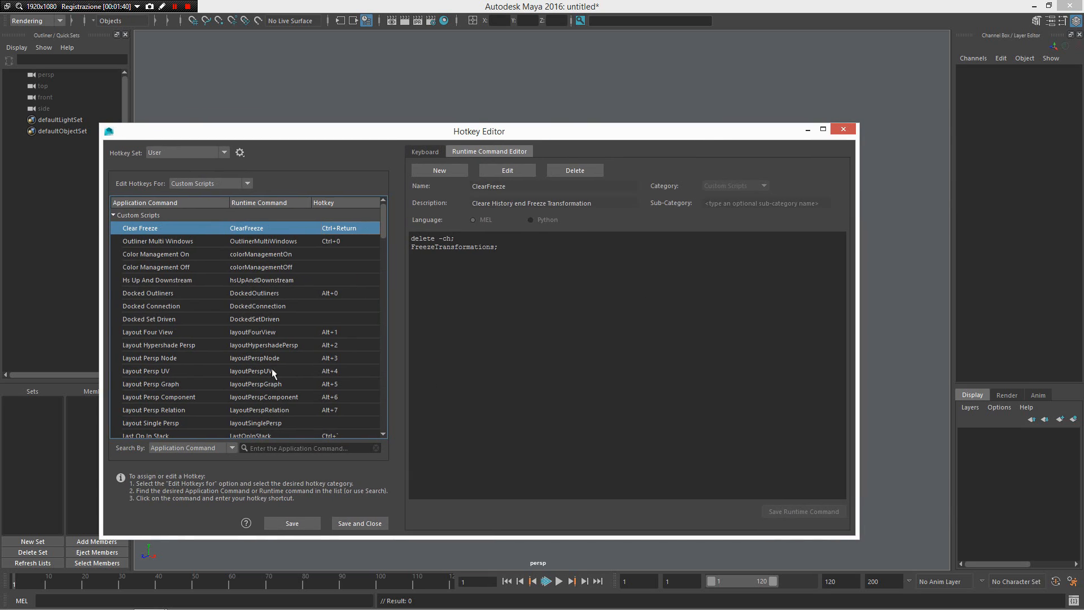
pyautogui.scroll(-1, 277, 362)
pyautogui.scroll(1, 281, 353)
pyautogui.moveTo(452, 238); pyautogui.dragTo(466, 239)
pyautogui.click(450, 238)
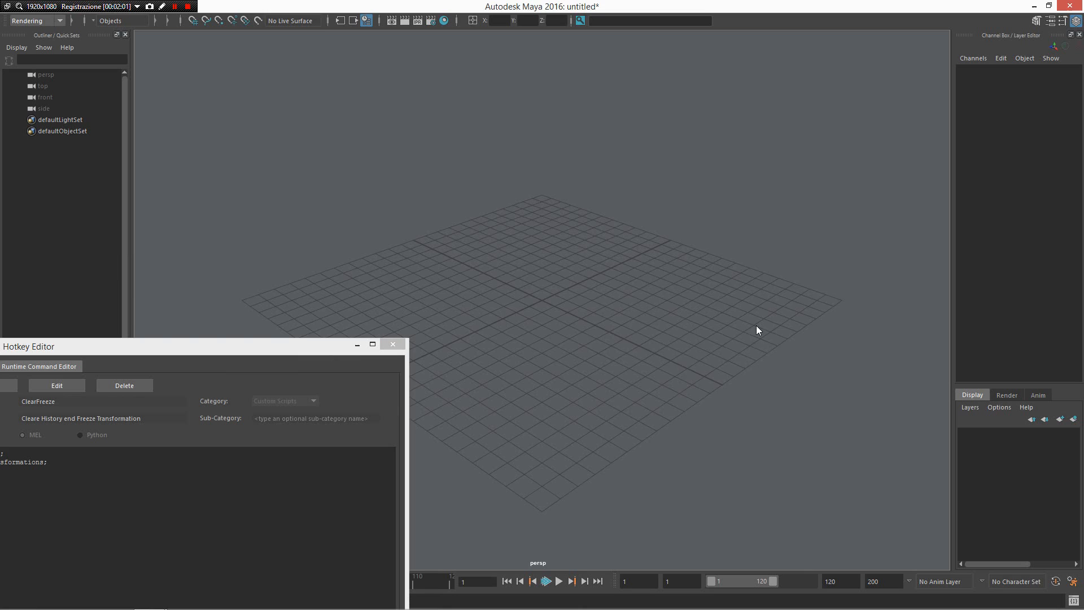
pyautogui.press('space')
pyautogui.moveTo(757, 325); pyautogui.dragTo(676, 313)
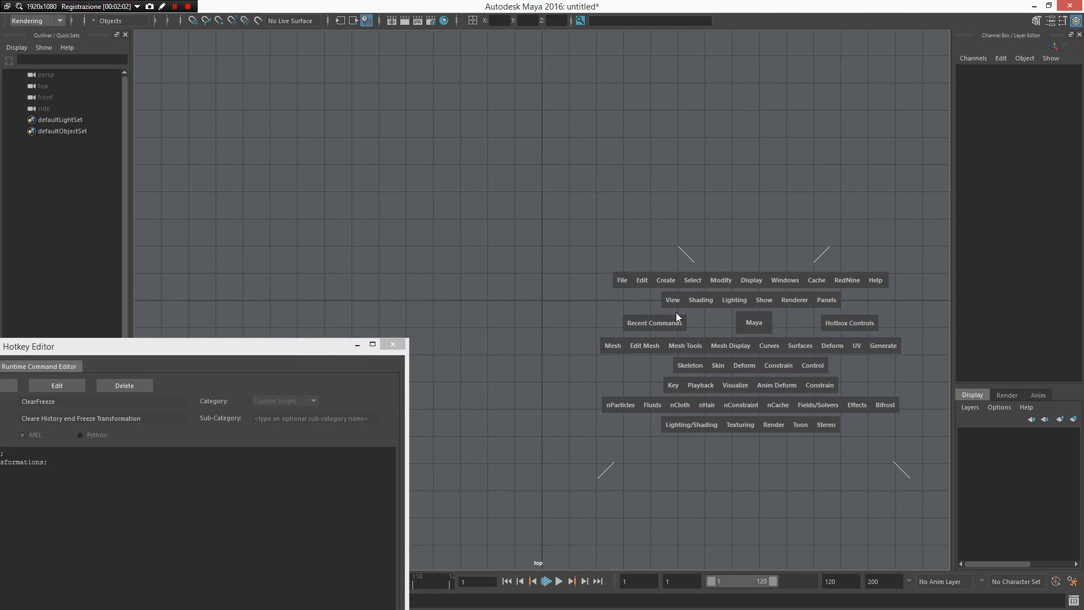
pyautogui.press('space')
pyautogui.press('q')
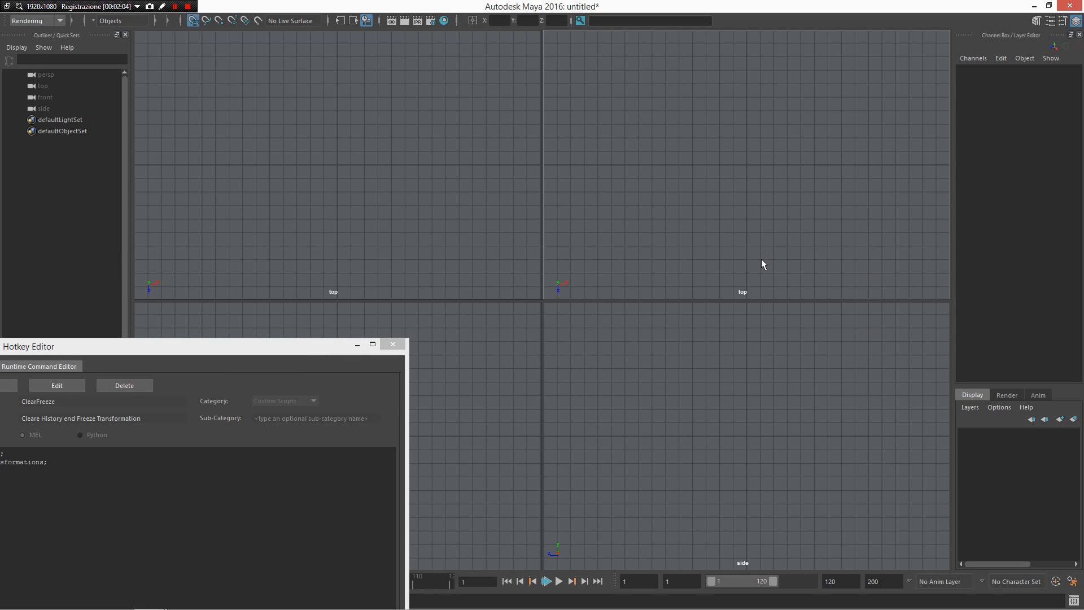
pyautogui.press('space')
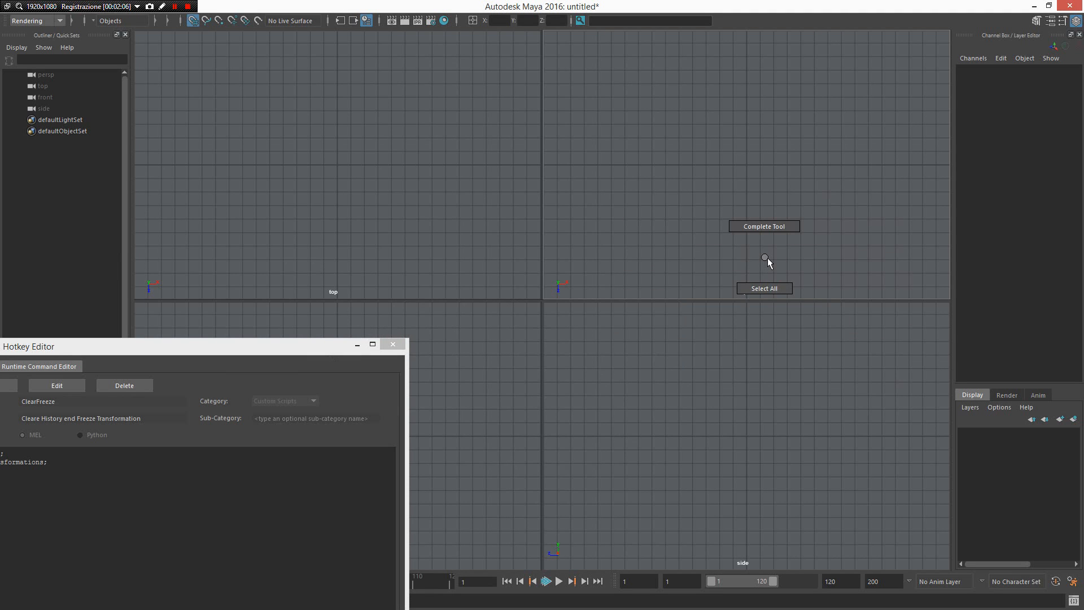
pyautogui.moveTo(778, 249); pyautogui.dragTo(668, 239)
pyautogui.press('space')
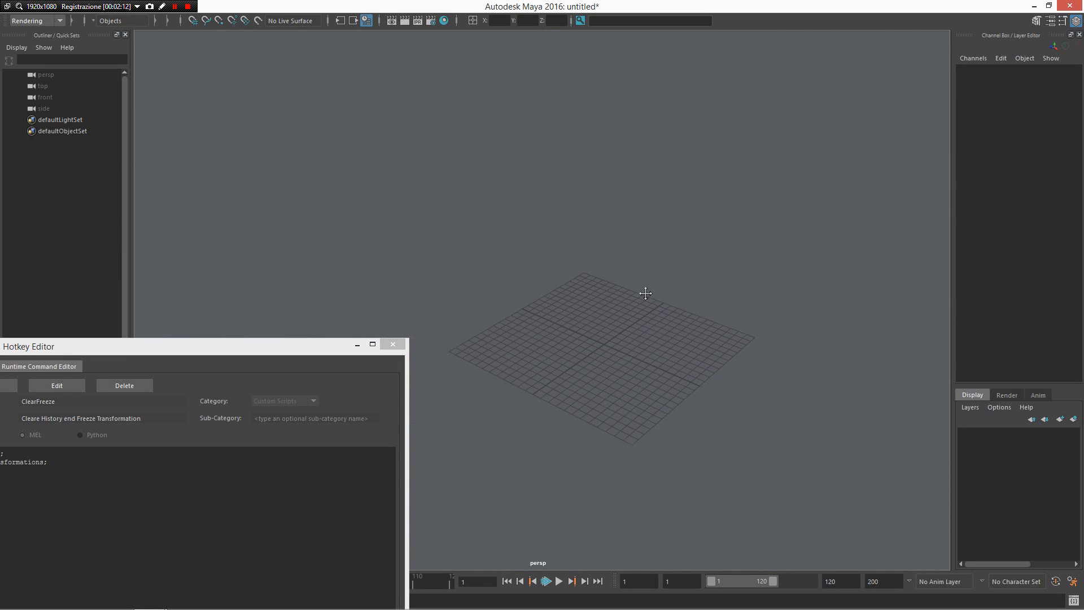
# - Draw a polygon sphere with a radius of about 4.2 on the grid in the perspective view
pyautogui.keyDown('alt'); pyautogui.moveTo(644, 293); pyautogui.dragTo(713, 314); pyautogui.keyUp('alt')
pyautogui.keyDown('alt'); pyautogui.moveTo(619, 326); pyautogui.dragTo(550, 311); pyautogui.keyUp('alt')
pyautogui.moveTo(607, 348)
pyautogui.mouseDown(button='right')
pyautogui.moveTo(609, 293)
pyautogui.moveTo(728, 311)
pyautogui.moveTo(530, 292)
pyautogui.mouseUp(button='right')
pyautogui.moveTo(547, 304); pyautogui.dragTo(626, 303)
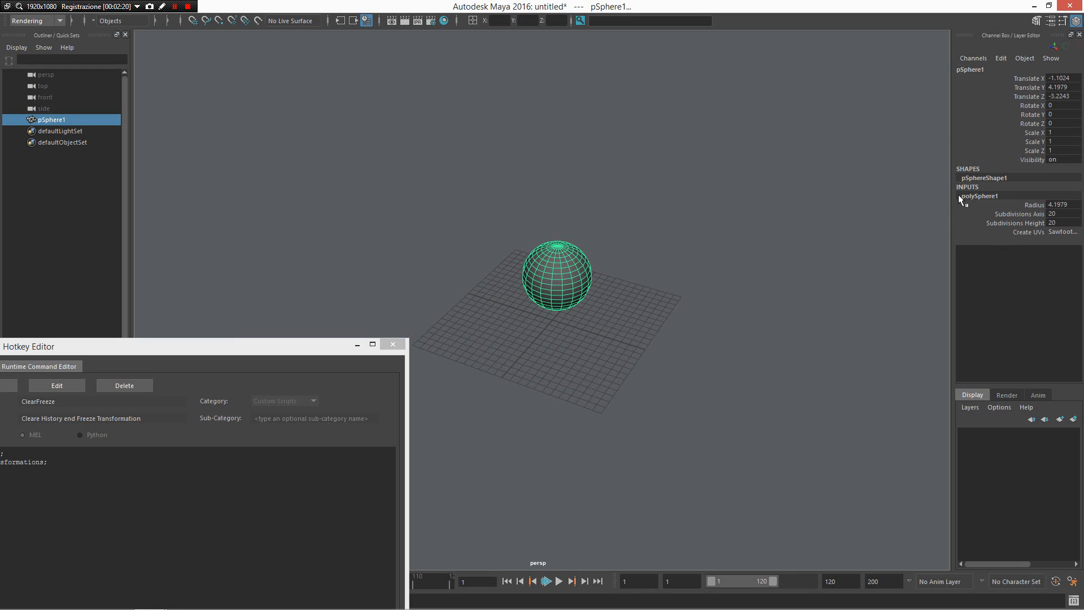
# - Show the sphere's node network beneath the viewport and open the polySphere1 node's attributes
pyautogui.hotkey('alt', 'n')
pyautogui.keyDown('alt'); pyautogui.moveTo(782, 501); pyautogui.dragTo(672, 508, button='right'); pyautogui.keyUp('alt')
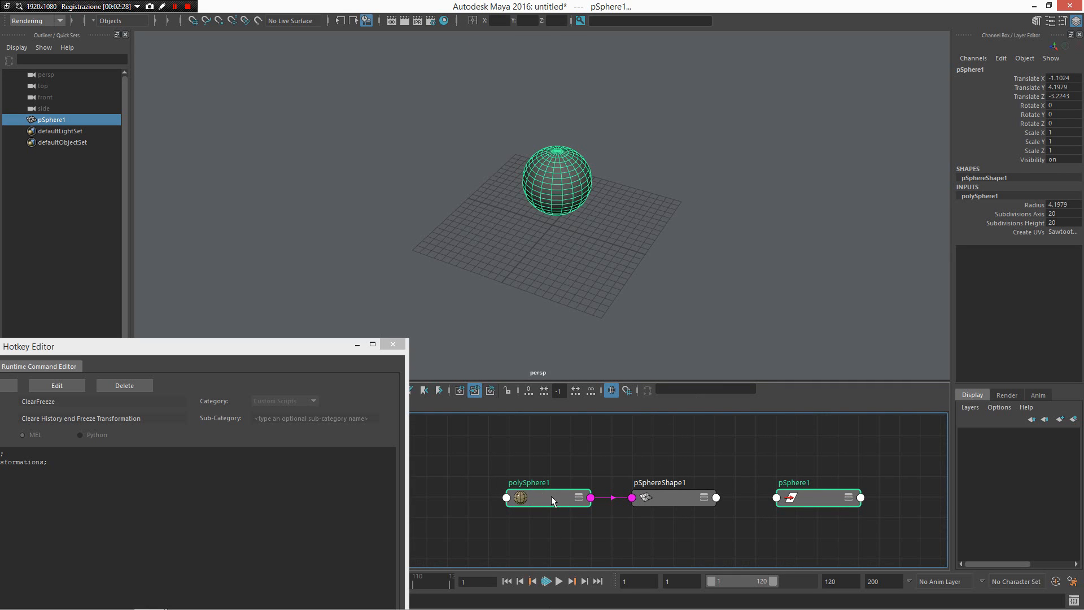
pyautogui.doubleClick(551, 496)
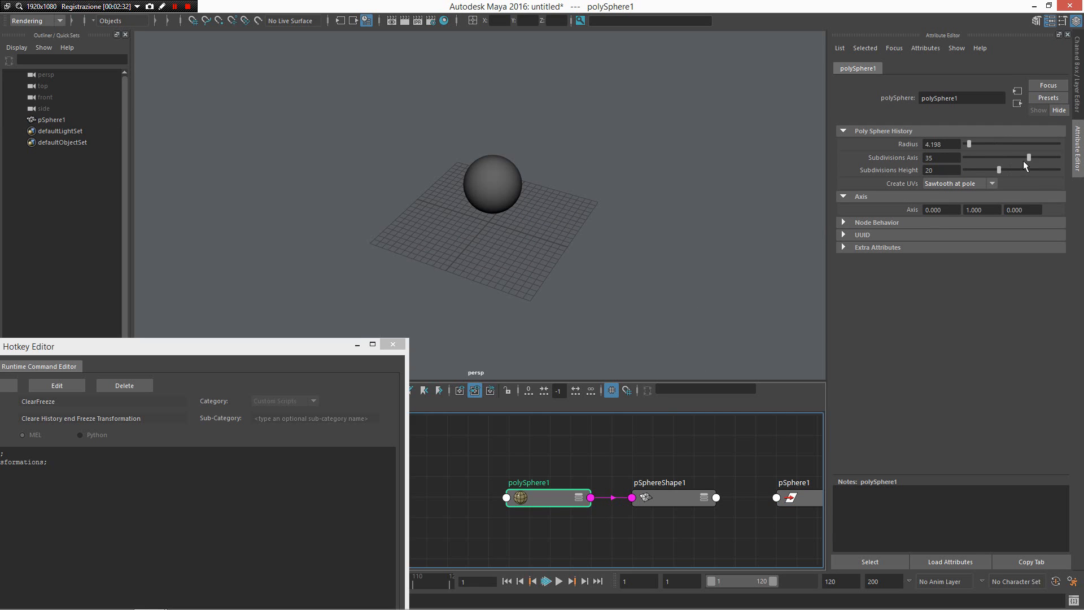
# - Set the sphere's Subdivisions Axis to 8 and Subdivisions Height to 10, and return to the Channel Box
pyautogui.moveTo(990, 160)
pyautogui.mouseDown()
pyautogui.moveTo(975, 157)
pyautogui.moveTo(980, 169)
pyautogui.mouseUp()
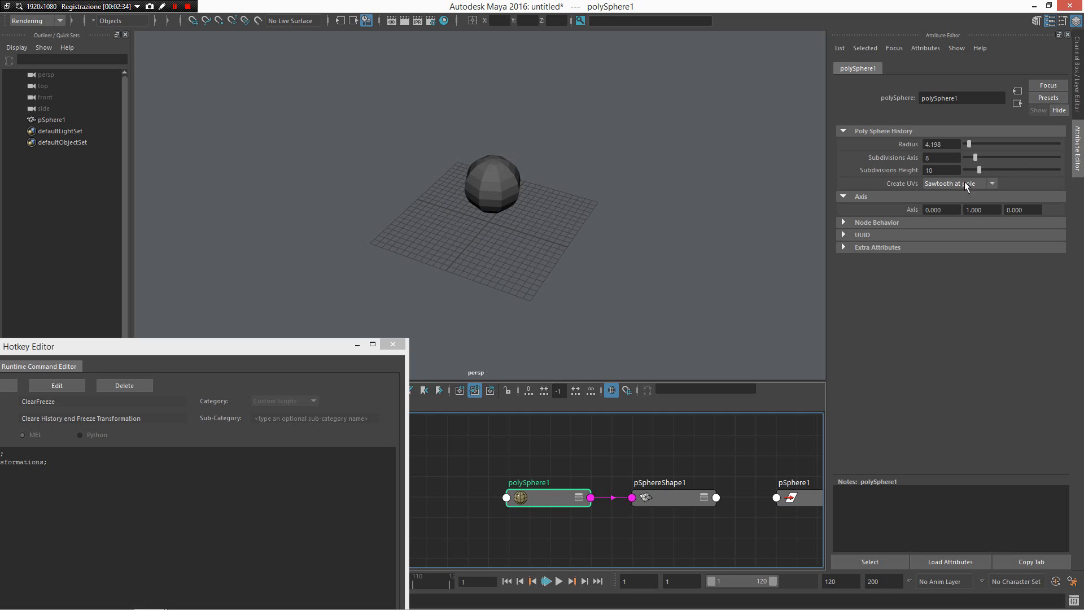
pyautogui.keyDown('alt'); pyautogui.moveTo(361, 232); pyautogui.dragTo(459, 241); pyautogui.keyUp('alt')
pyautogui.keyDown('alt'); pyautogui.moveTo(459, 242); pyautogui.dragTo(677, 210, button='right'); pyautogui.keyUp('alt')
pyautogui.keyDown('alt'); pyautogui.moveTo(634, 144); pyautogui.dragTo(623, 162); pyautogui.keyUp('alt')
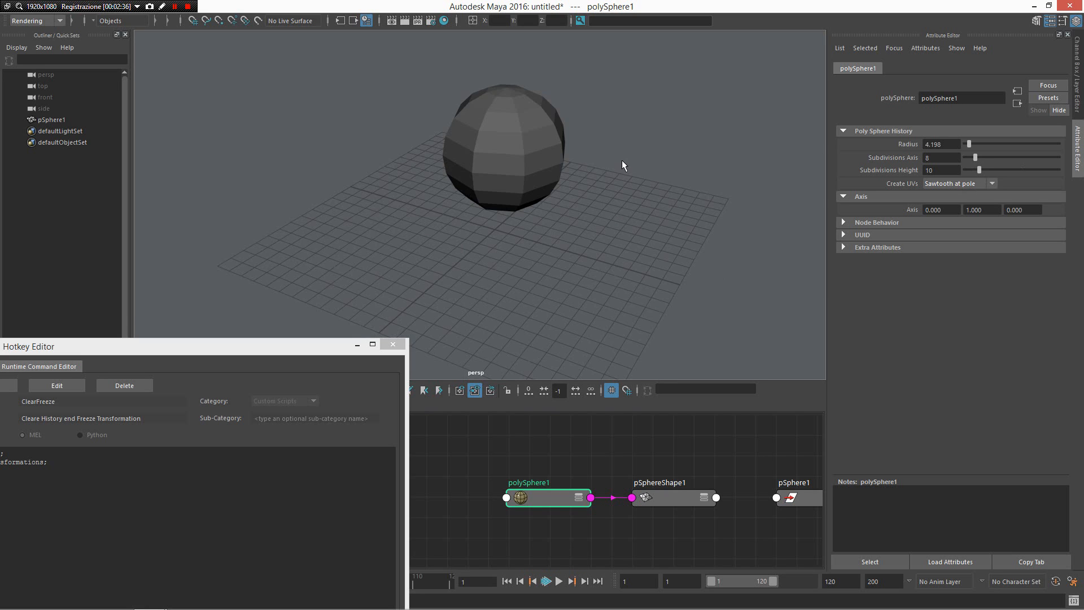
pyautogui.keyDown('alt'); pyautogui.moveTo(589, 170); pyautogui.dragTo(551, 186, button='middle'); pyautogui.keyUp('alt')
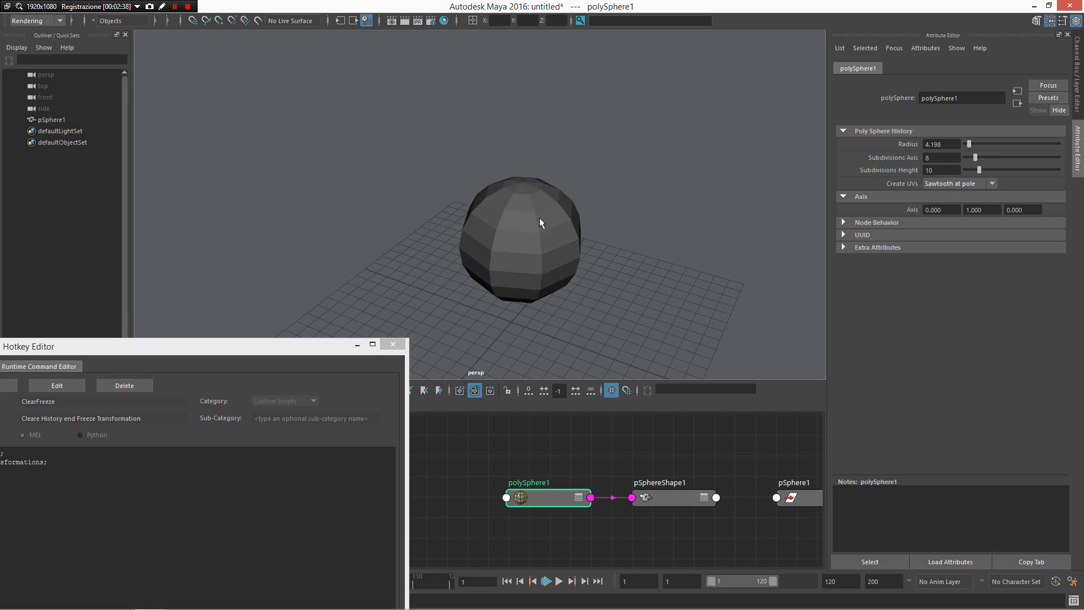
pyautogui.hotkey('ctrl', 'a')
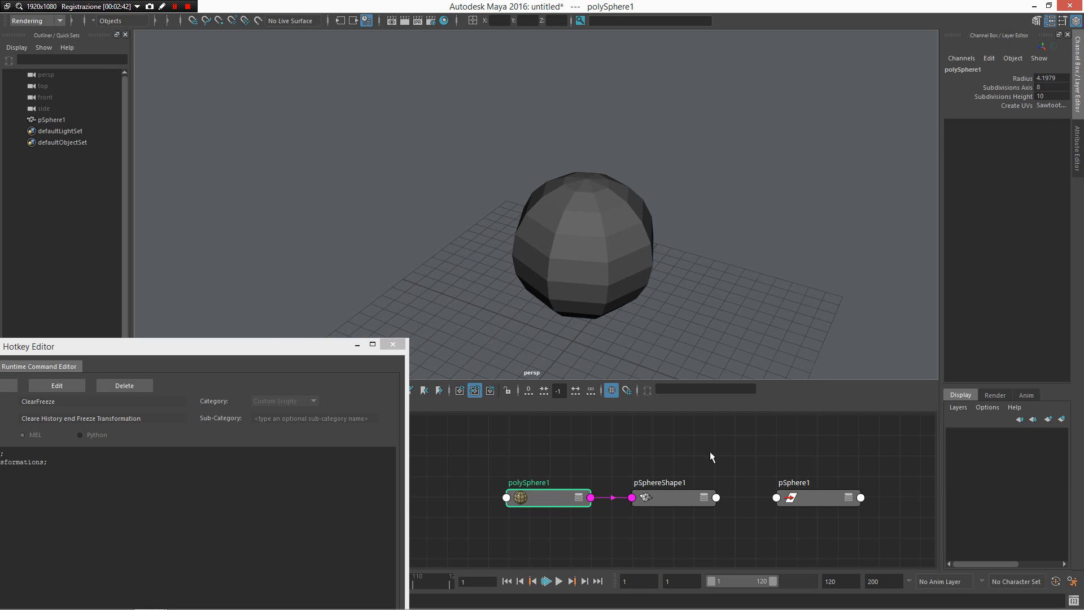
# - Select the sphere and set its Translate X, Y and Z to 0
pyautogui.moveTo(689, 146); pyautogui.dragTo(483, 323)
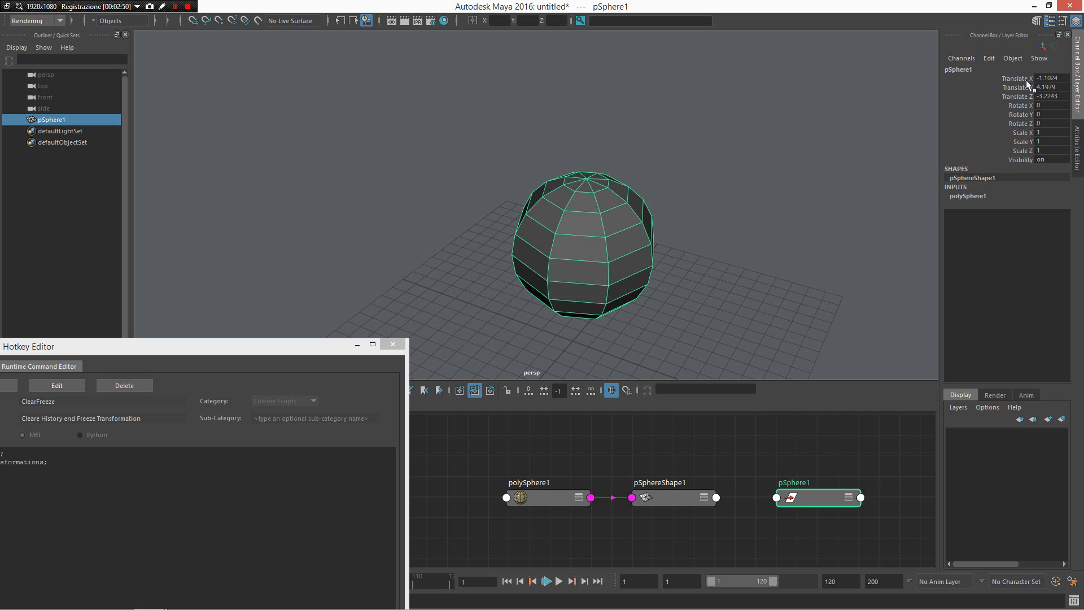
pyautogui.scroll(-6, 682, 155)
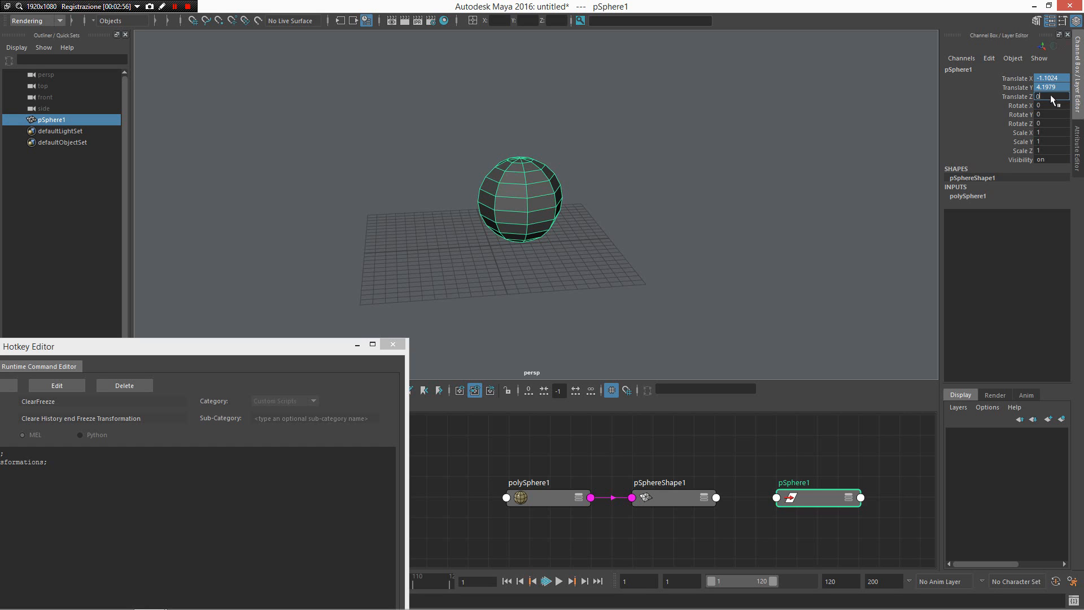
pyautogui.press('Return')
# - Move the sphere away from the origin to about X -4.49, Y 5.72, Z -5.06
pyautogui.keyDown('alt'); pyautogui.moveTo(699, 160); pyautogui.dragTo(755, 204); pyautogui.keyUp('alt')
pyautogui.press('w')
pyautogui.moveTo(594, 227); pyautogui.dragTo(599, 169)
pyautogui.moveTo(666, 219); pyautogui.dragTo(632, 221)
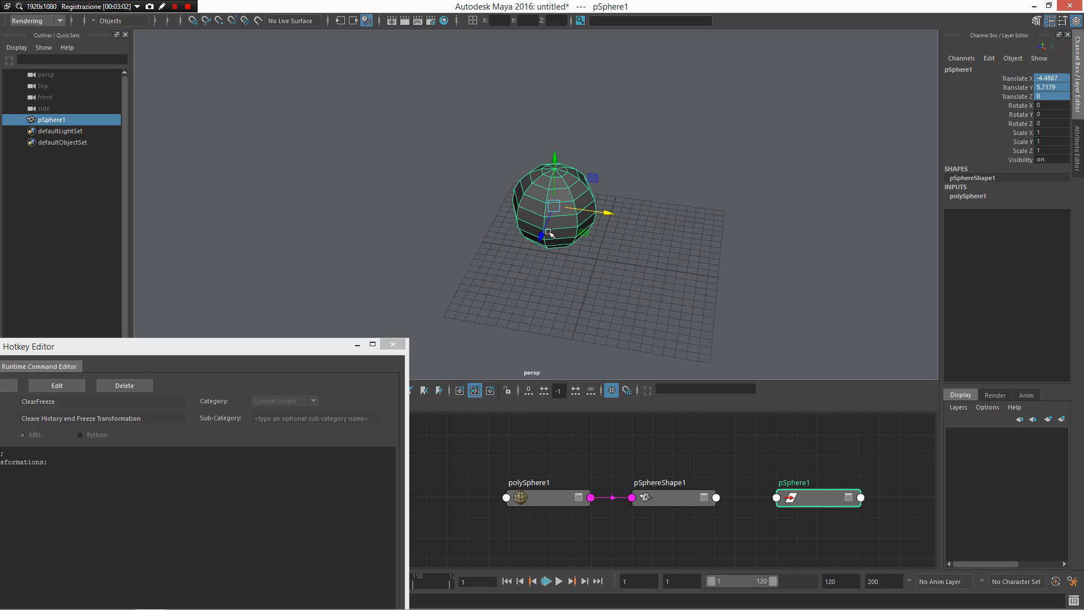
pyautogui.moveTo(552, 235); pyautogui.dragTo(554, 208)
# - Reselect the sphere and run Clear Freeze to delete its history and freeze its transformations
pyautogui.keyDown('alt'); pyautogui.moveTo(699, 155); pyautogui.dragTo(661, 167); pyautogui.keyUp('alt')
pyautogui.click(661, 167)
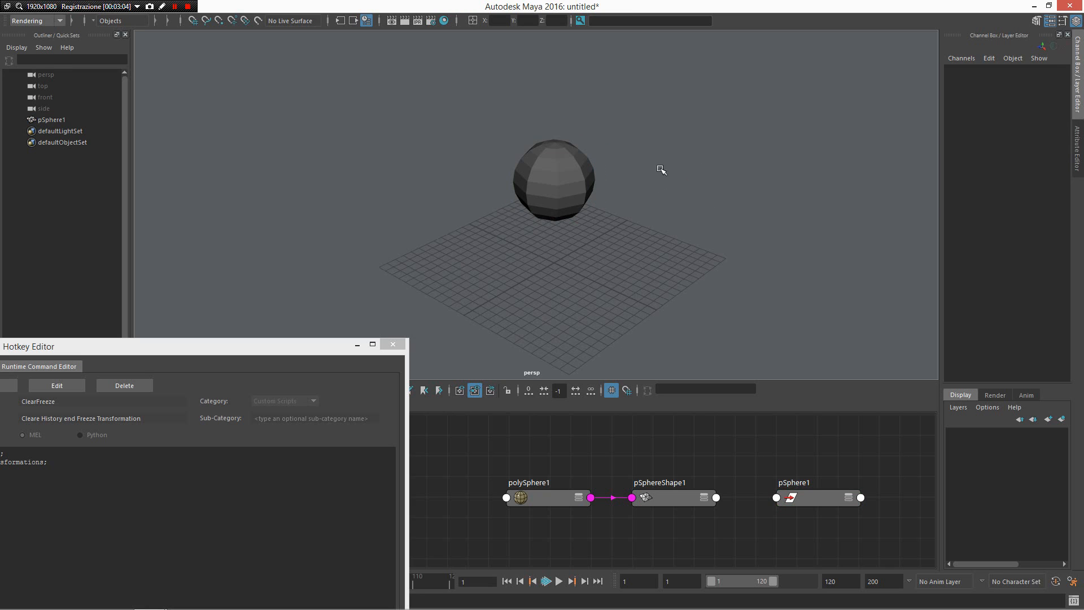
pyautogui.moveTo(501, 138); pyautogui.dragTo(591, 244)
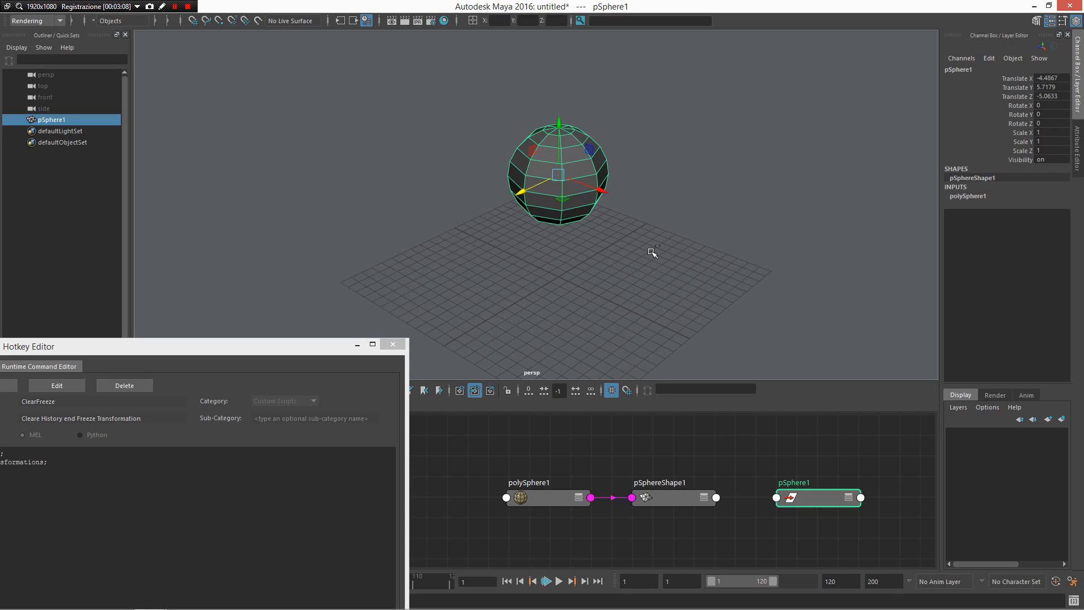
pyautogui.hotkey('alt', 'f')
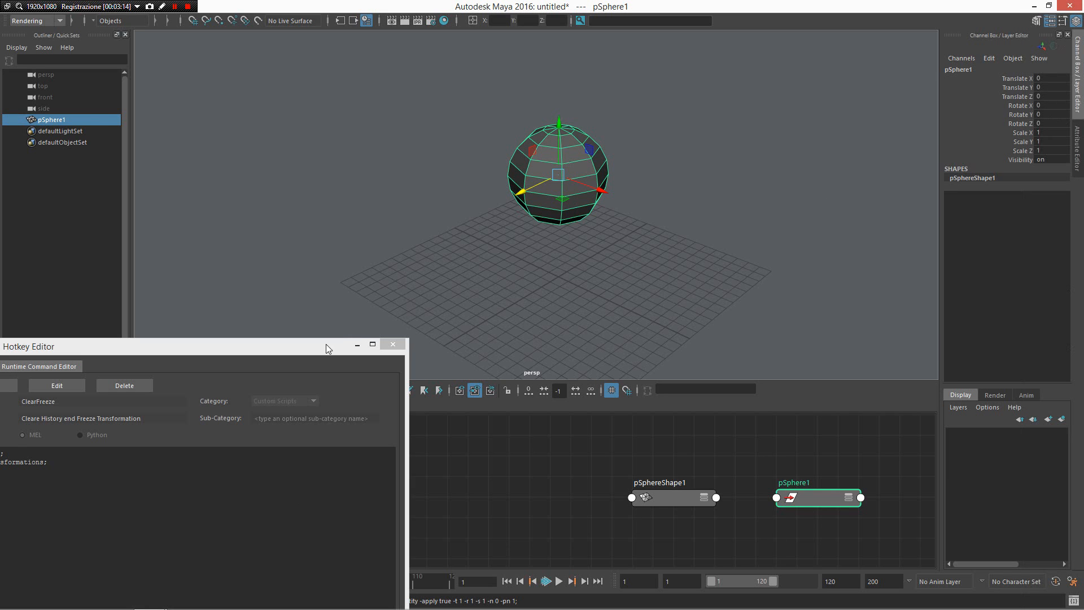
# - Review the Outliner Multi Windows command's script in the Hotkey Editor and minimize the editor
pyautogui.moveTo(327, 344); pyautogui.dragTo(801, 136)
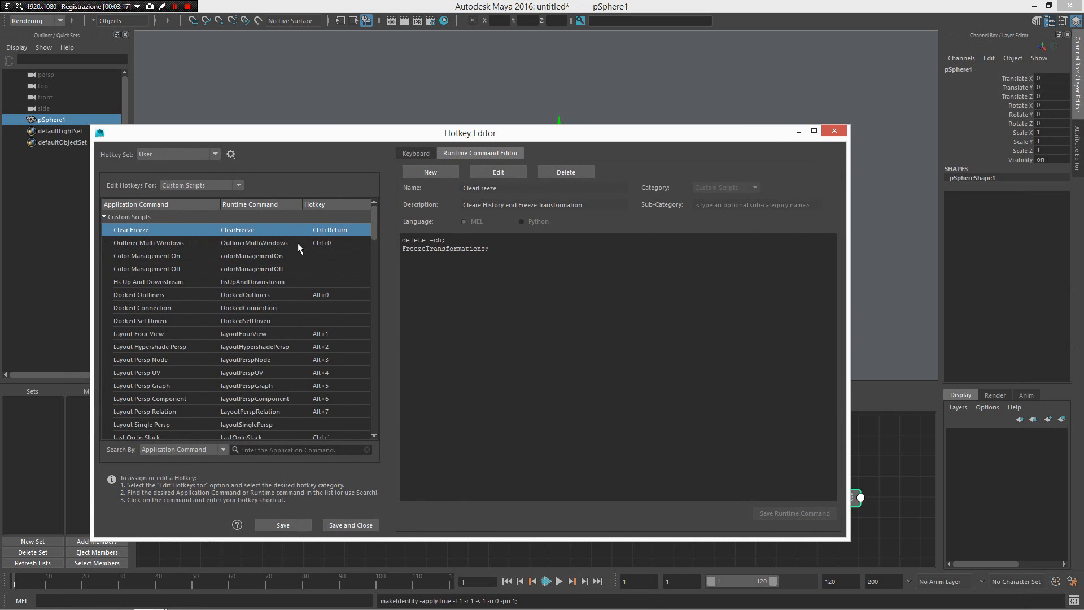
pyautogui.click(297, 243)
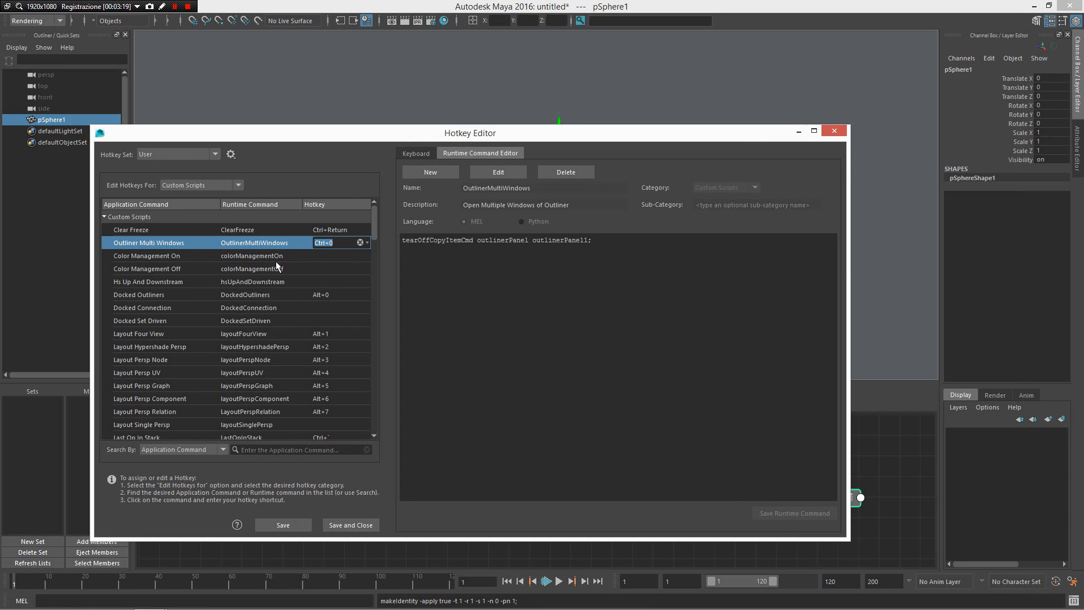
pyautogui.click(799, 131)
# - Open three separate Outliner windows and select defaultLightSet in the third one
pyautogui.hotkey('ctrl', '0')
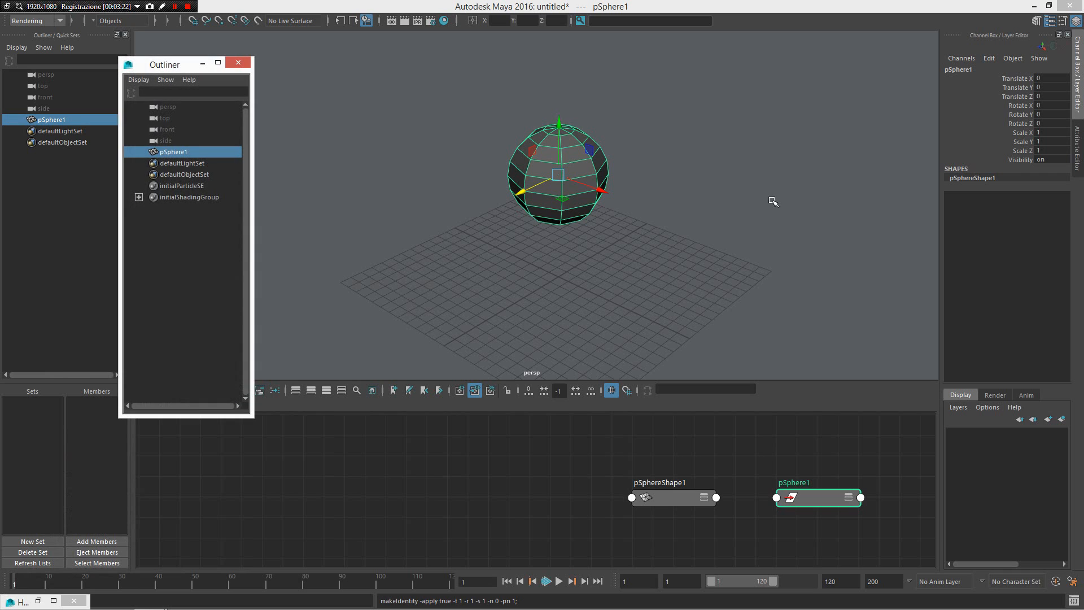
pyautogui.hotkey('ctrl', '0')
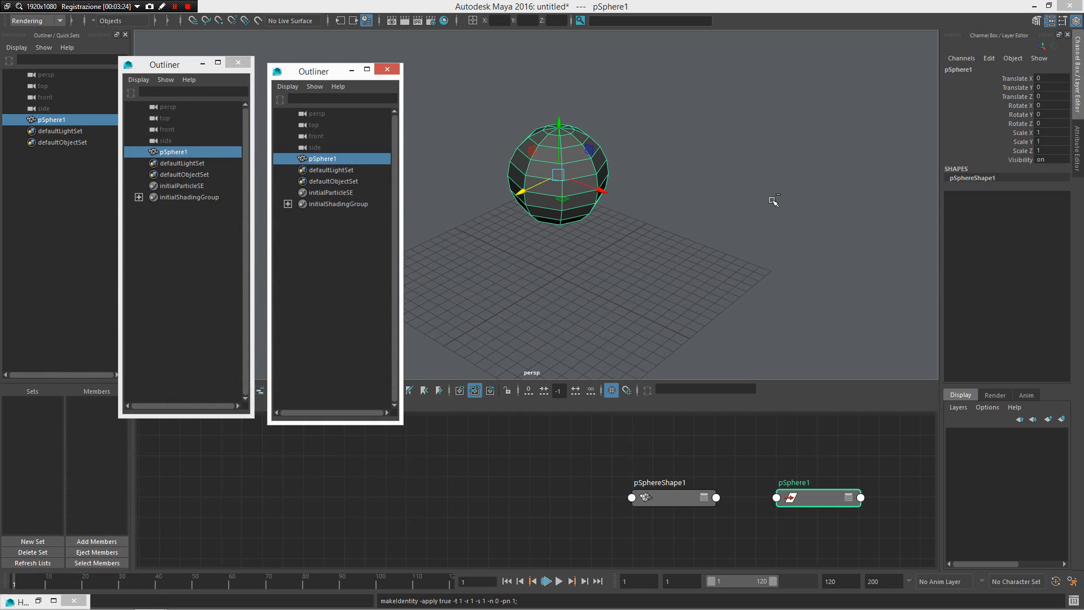
pyautogui.hotkey('ctrl', '0')
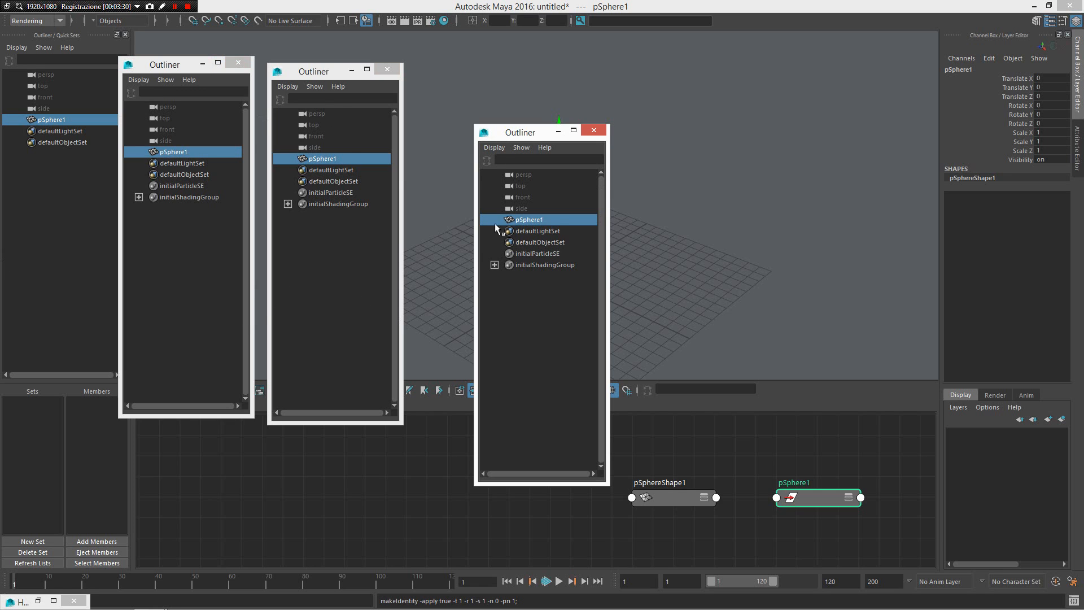
pyautogui.click(563, 233)
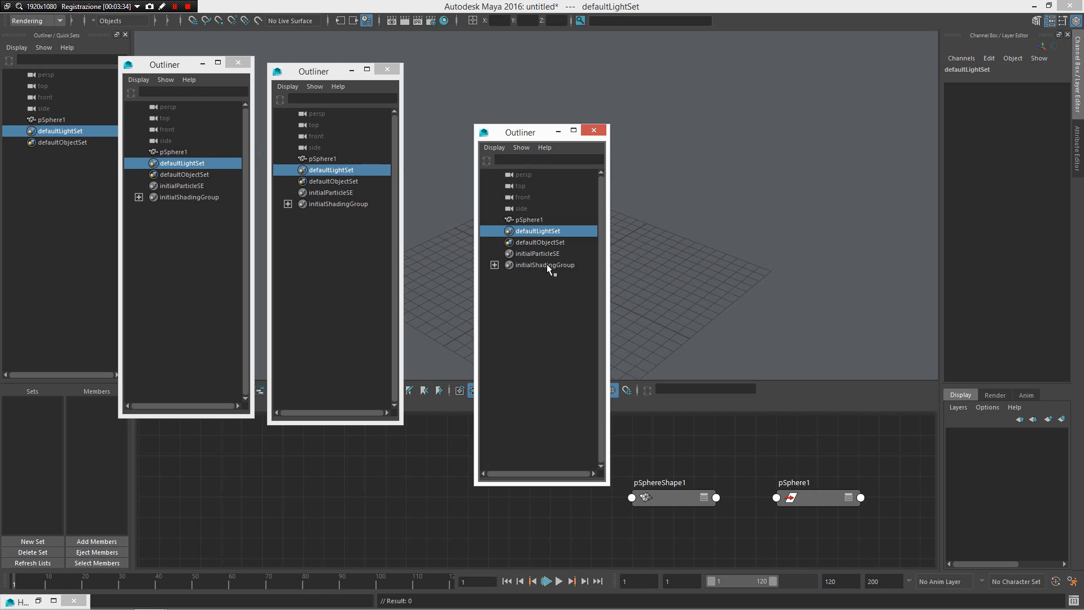
# - Close all three floating Outliner windows
pyautogui.click(330, 93)
pyautogui.click(387, 69)
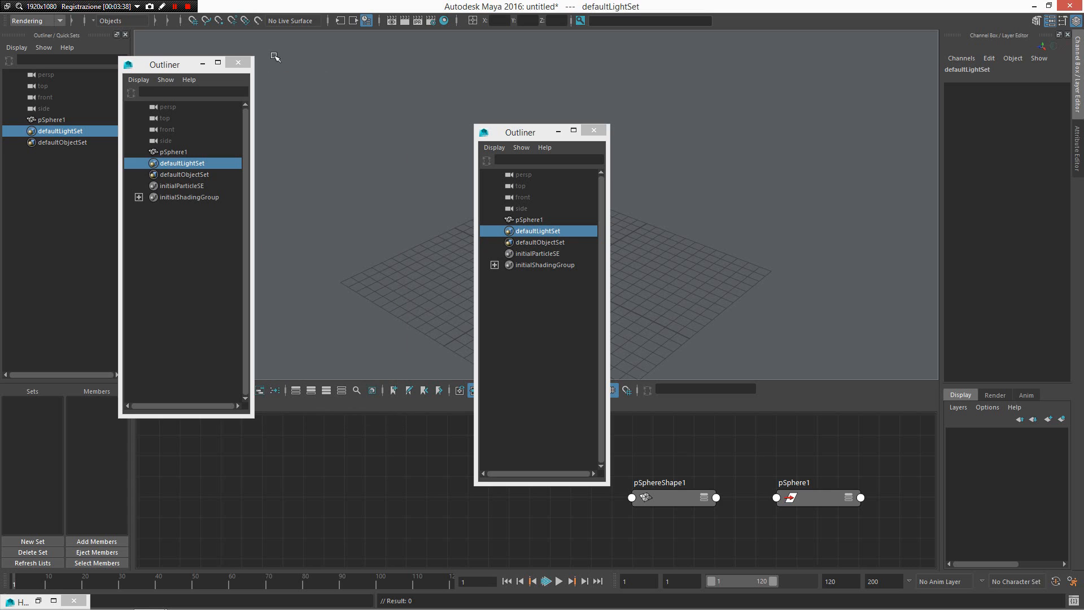
pyautogui.click(595, 130)
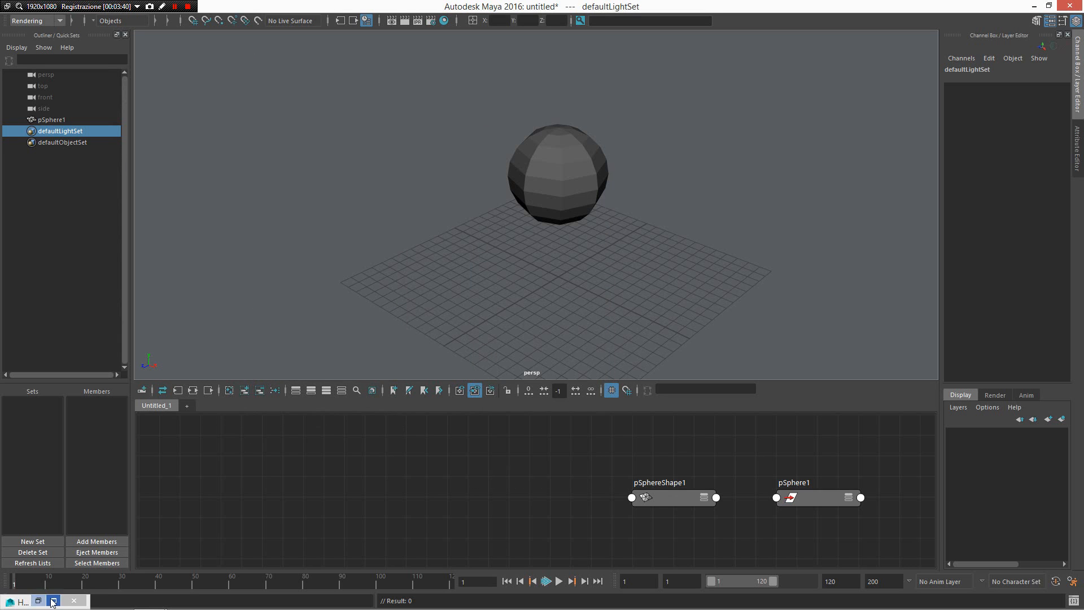
# - Review the Color Management On and Color Management Off scripts in the Hotkey Editor and minimize the editor
pyautogui.click(53, 601)
pyautogui.click(165, 125)
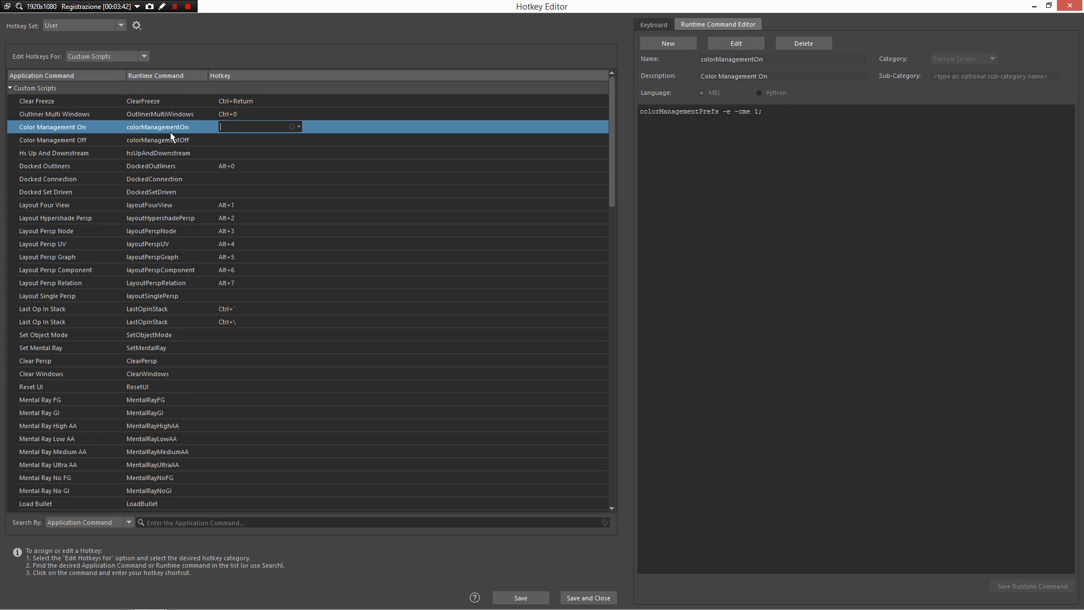
pyautogui.click(171, 140)
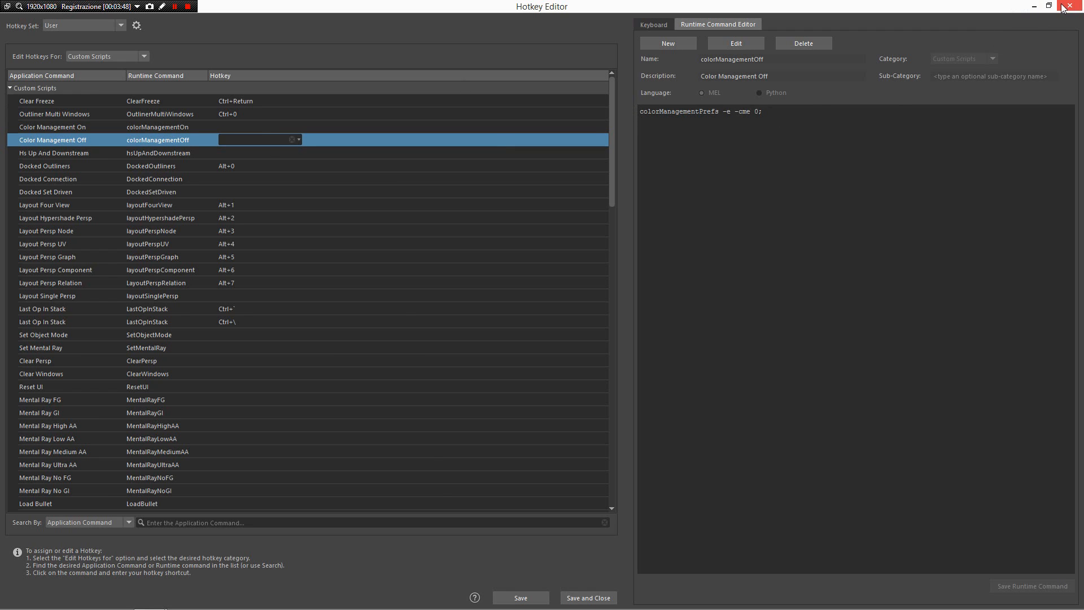
pyautogui.click(248, 127)
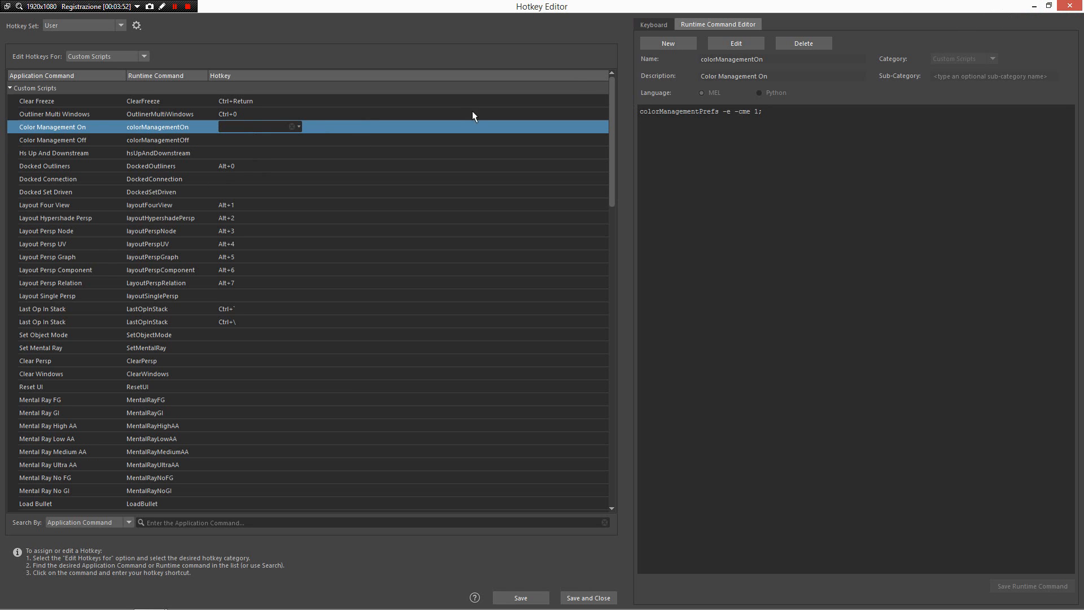
pyautogui.click(1035, 7)
# - Clear the selection and toggle the perspective view's color management on and back off
pyautogui.keyDown('alt'); pyautogui.moveTo(702, 232); pyautogui.dragTo(663, 196); pyautogui.keyUp('alt')
pyautogui.click(653, 283)
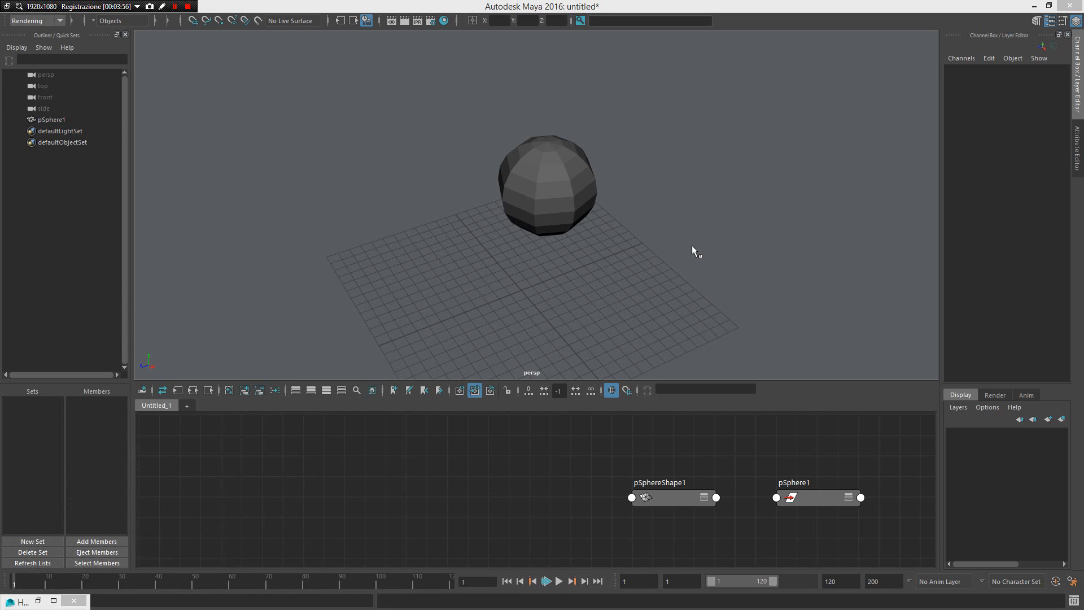
pyautogui.moveTo(692, 245); pyautogui.dragTo(614, 239, button='right')
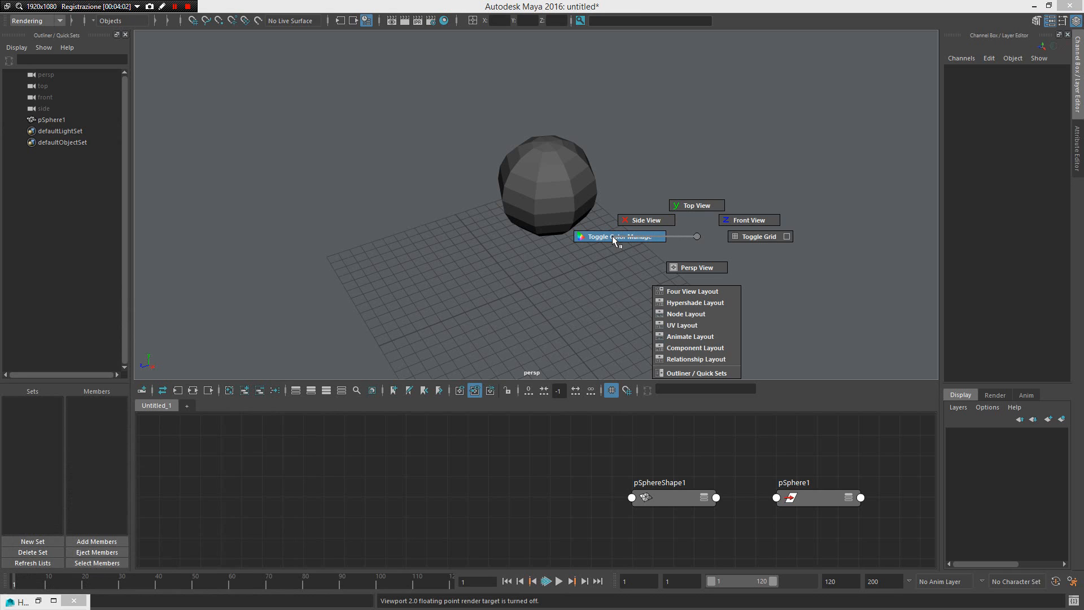
pyautogui.moveTo(613, 237); pyautogui.dragTo(613, 237, button='right')
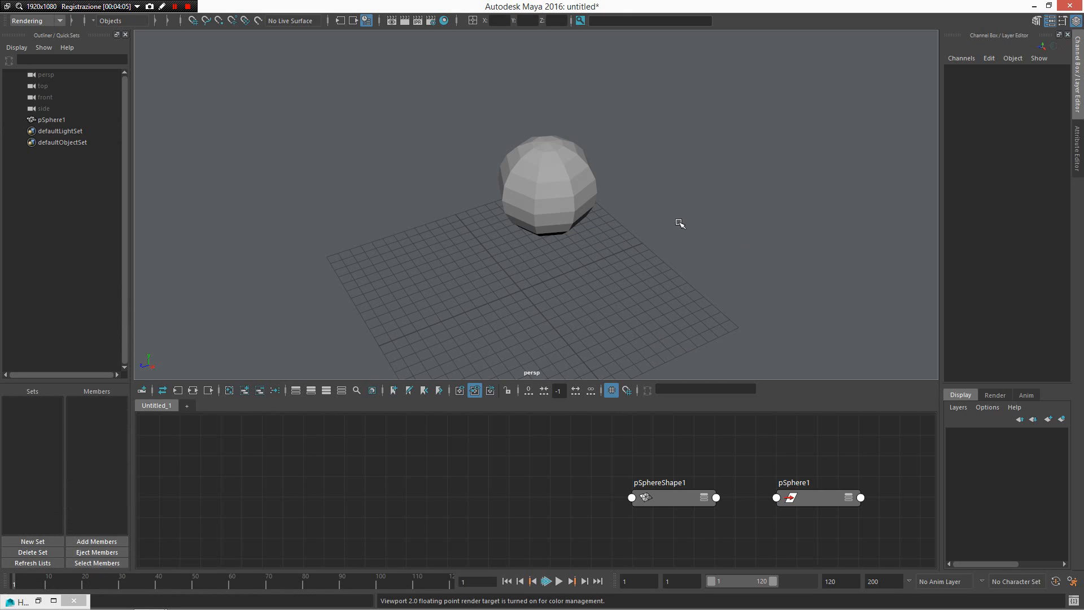
pyautogui.moveTo(681, 223); pyautogui.dragTo(625, 235, button='right')
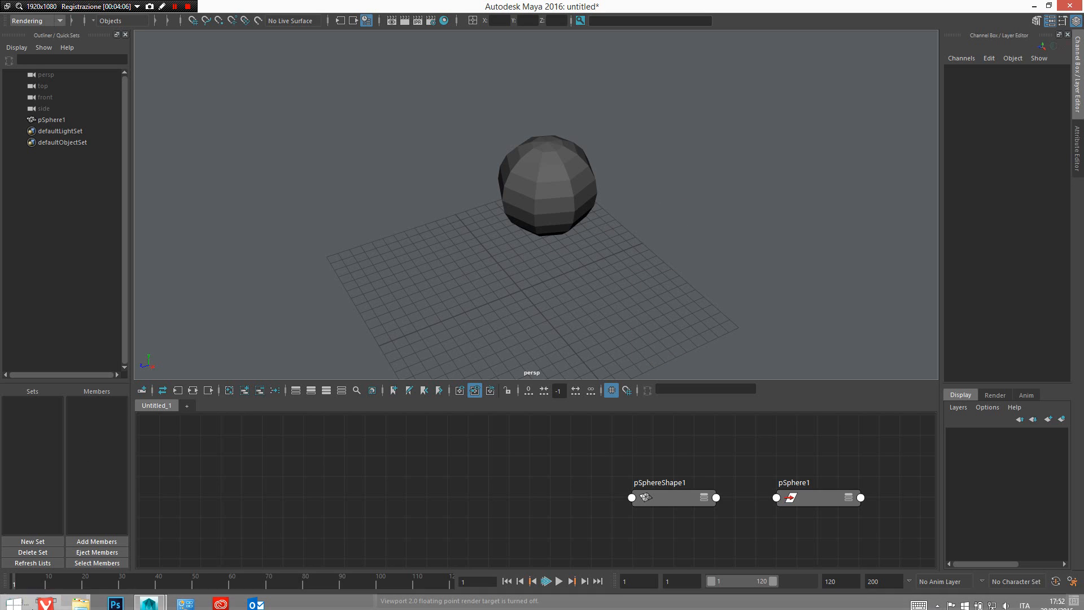
# - Review the Hs Up And Downstream command's script in the Hotkey Editor and minimize the editor
pyautogui.hotkey('alt', 'Tab')
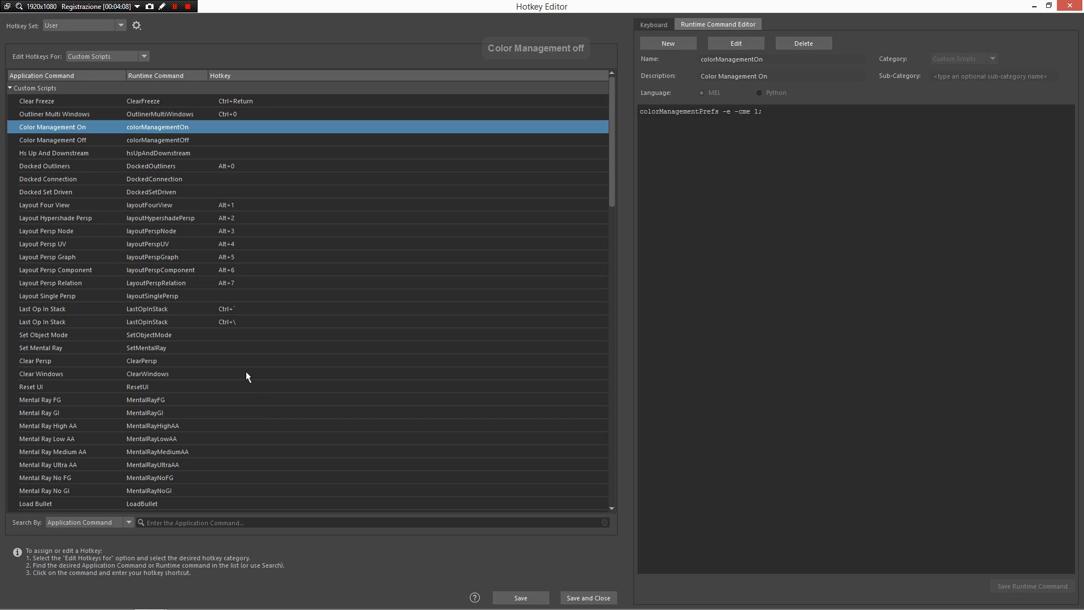
pyautogui.click(163, 155)
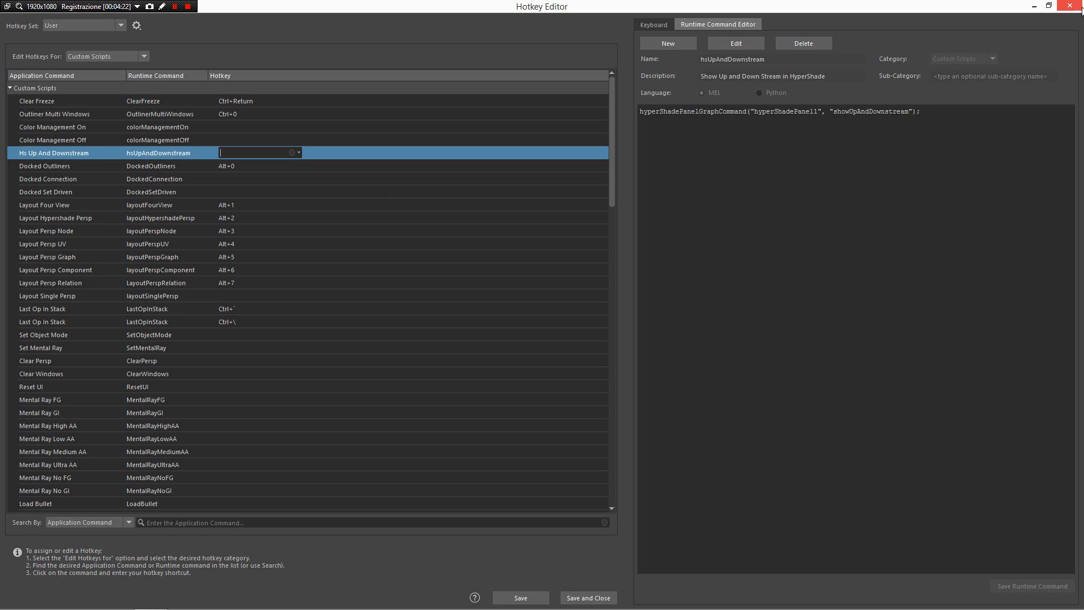
pyautogui.click(1035, 6)
# - Create a polygon cube about 20.5 units per side next to the sphere
pyautogui.moveTo(719, 295)
pyautogui.keyDown('alt'); pyautogui.mouseDown()
pyautogui.moveTo(705, 276)
pyautogui.moveTo(680, 283)
pyautogui.mouseUp(); pyautogui.keyUp('alt')
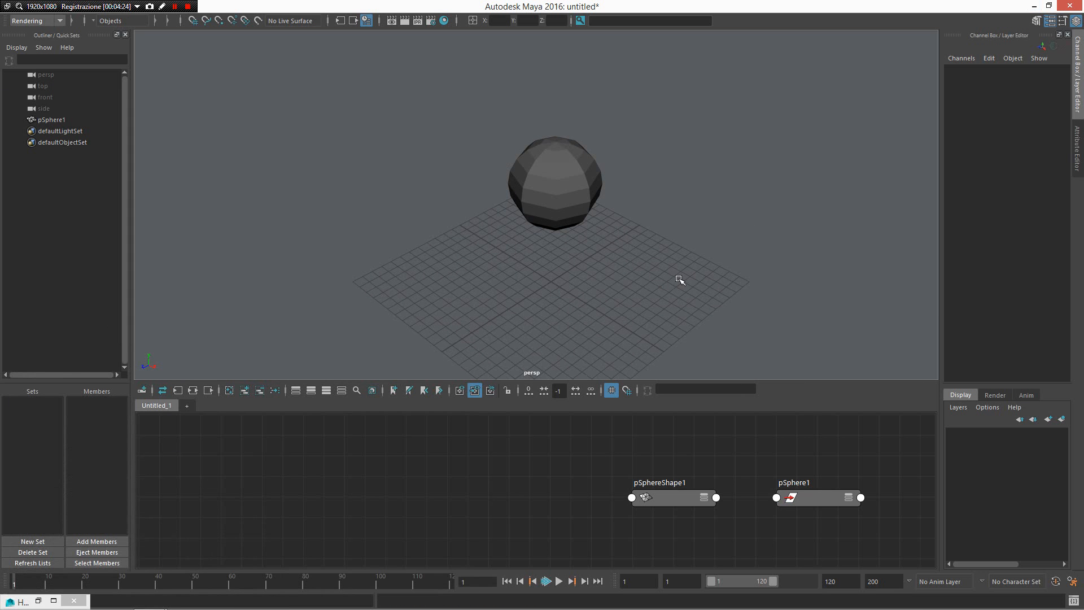
pyautogui.moveTo(680, 273)
pyautogui.mouseDown(button='right')
pyautogui.moveTo(676, 208)
pyautogui.moveTo(701, 214)
pyautogui.mouseUp(button='right')
pyautogui.moveTo(692, 278); pyautogui.dragTo(789, 256)
pyautogui.scroll(-5, 765, 205)
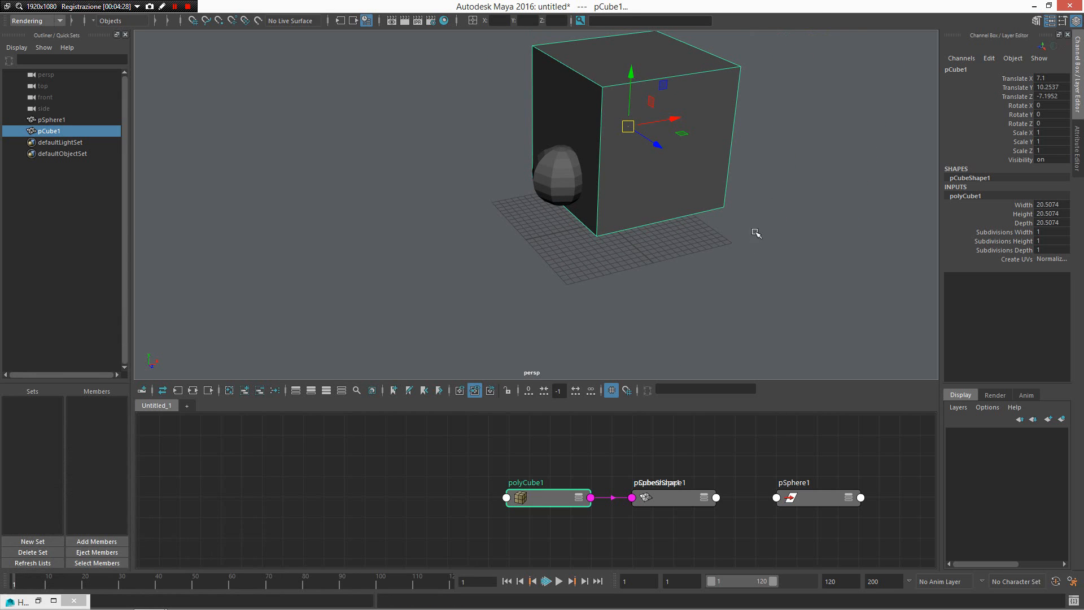
# - Delete all objects in the scene and draw a polygon plane about 33.5 by 13.9 units on the grid
pyautogui.hotkey('ctrl', 'shift', 'a')
pyautogui.press('Delete')
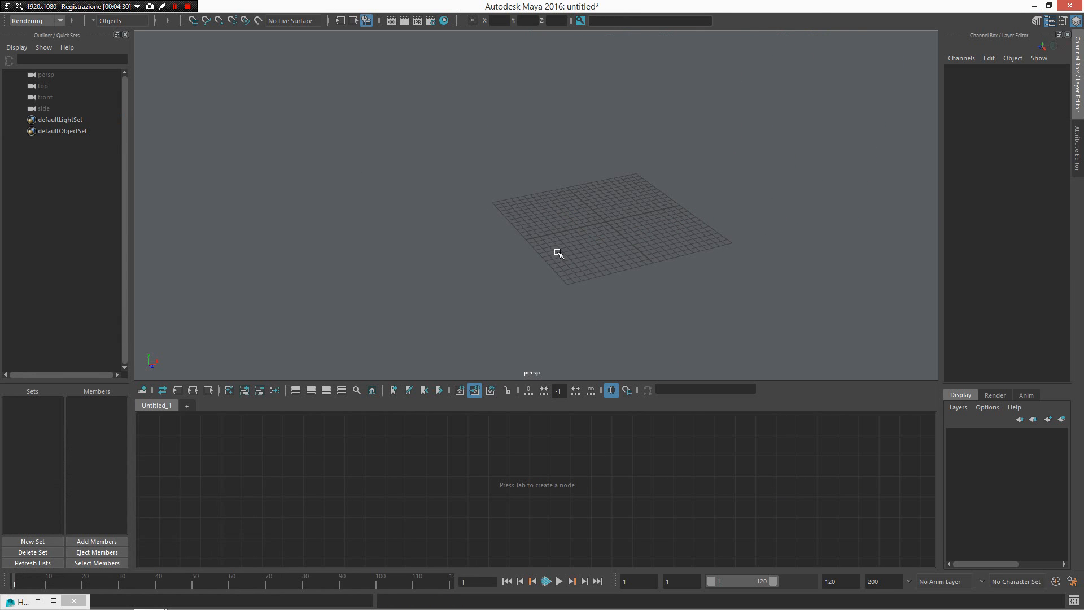
pyautogui.moveTo(554, 221)
pyautogui.mouseDown(button='right')
pyautogui.moveTo(554, 179)
pyautogui.moveTo(599, 165)
pyautogui.mouseUp(button='right')
pyautogui.moveTo(518, 267); pyautogui.dragTo(607, 237)
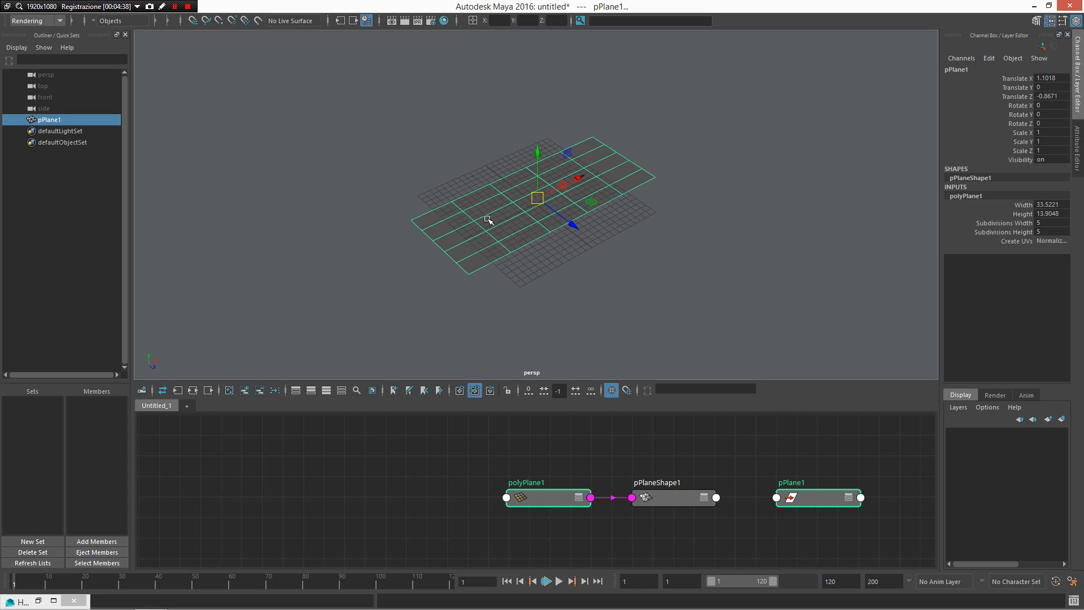
# - Draw a chain of four joints along the length of the plane with the Joint Tool
pyautogui.keyDown('shift'); pyautogui.moveTo(486, 220); pyautogui.dragTo(398, 286, button='right'); pyautogui.keyUp('shift')
pyautogui.click(449, 243)
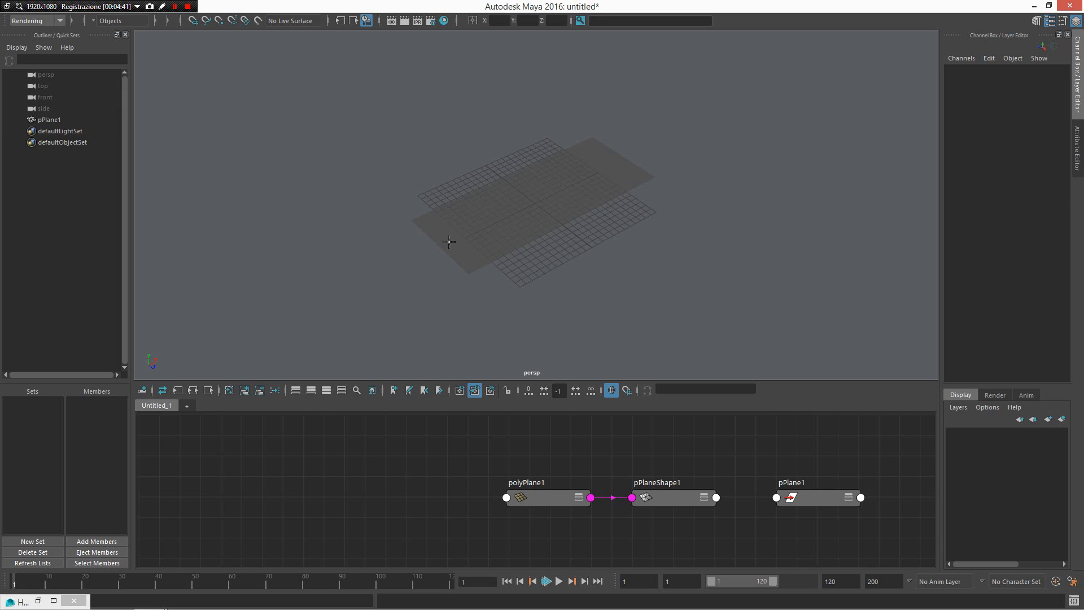
pyautogui.click(517, 210)
pyautogui.click(566, 186)
pyautogui.click(620, 159)
pyautogui.press('Return')
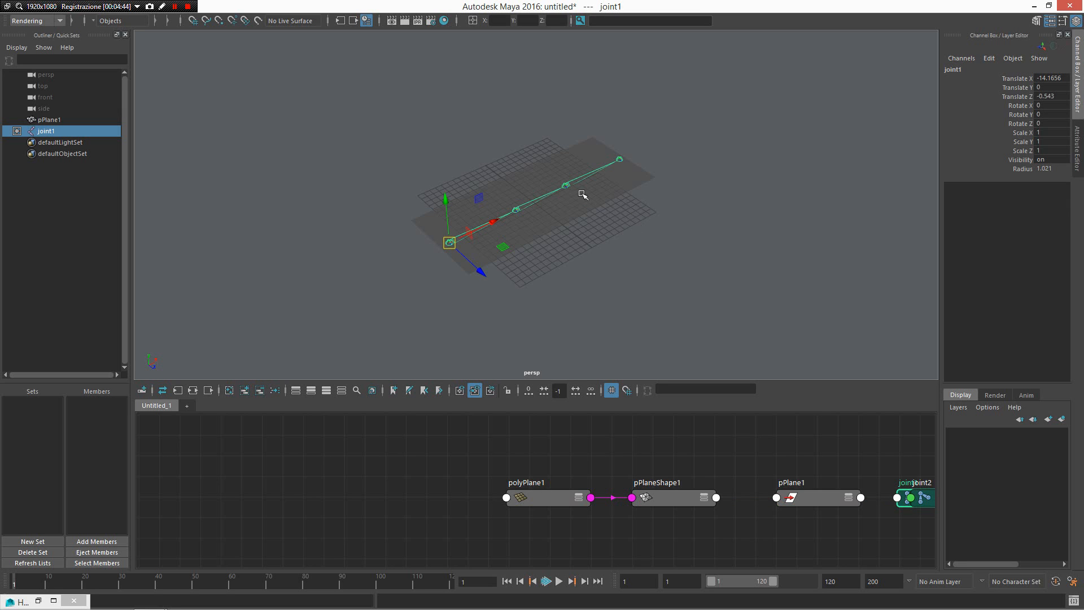
# - Bind the plane to the joint chain as skin and select the third joint
pyautogui.keyDown('shift'); pyautogui.click(583, 195); pyautogui.keyUp('shift')
pyautogui.moveTo(584, 198); pyautogui.dragTo(650, 200, button='right')
pyautogui.keyDown('alt'); pyautogui.moveTo(707, 185); pyautogui.dragTo(728, 216); pyautogui.keyUp('alt')
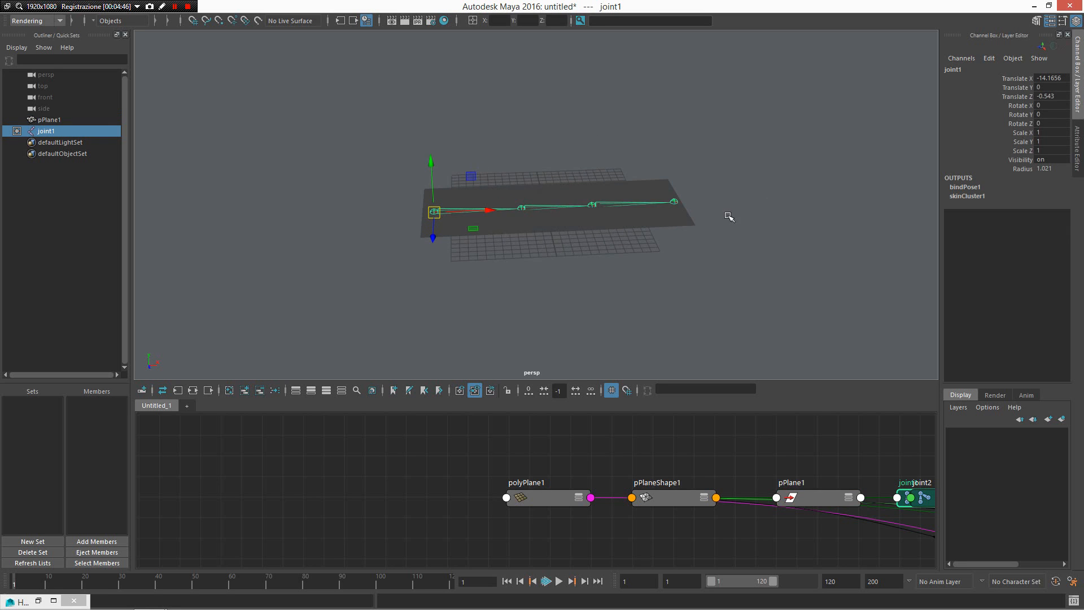
pyautogui.click(744, 242)
pyautogui.click(592, 205)
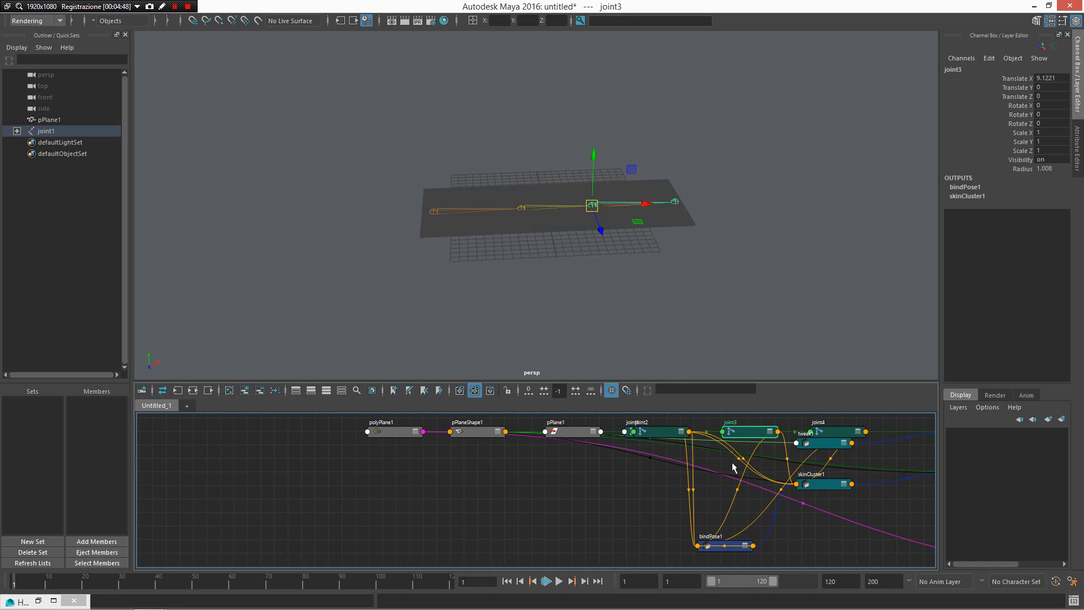
# - Find the pPlaneShape1Orig node in the Node Editor and graph its upstream and downstream connections
pyautogui.moveTo(732, 463); pyautogui.dragTo(769, 490)
pyautogui.keyDown('alt'); pyautogui.moveTo(785, 490); pyautogui.dragTo(437, 373, button='right'); pyautogui.keyUp('alt')
pyautogui.click(645, 431)
pyautogui.keyDown('alt'); pyautogui.moveTo(644, 430); pyautogui.dragTo(326, 382, button='middle'); pyautogui.keyUp('alt')
pyautogui.moveTo(679, 446); pyautogui.dragTo(695, 515)
pyautogui.keyDown('alt'); pyautogui.moveTo(683, 492); pyautogui.dragTo(651, 488, button='middle'); pyautogui.keyUp('alt')
pyautogui.keyDown('alt'); pyautogui.moveTo(651, 488); pyautogui.dragTo(743, 498, button='right'); pyautogui.keyUp('alt')
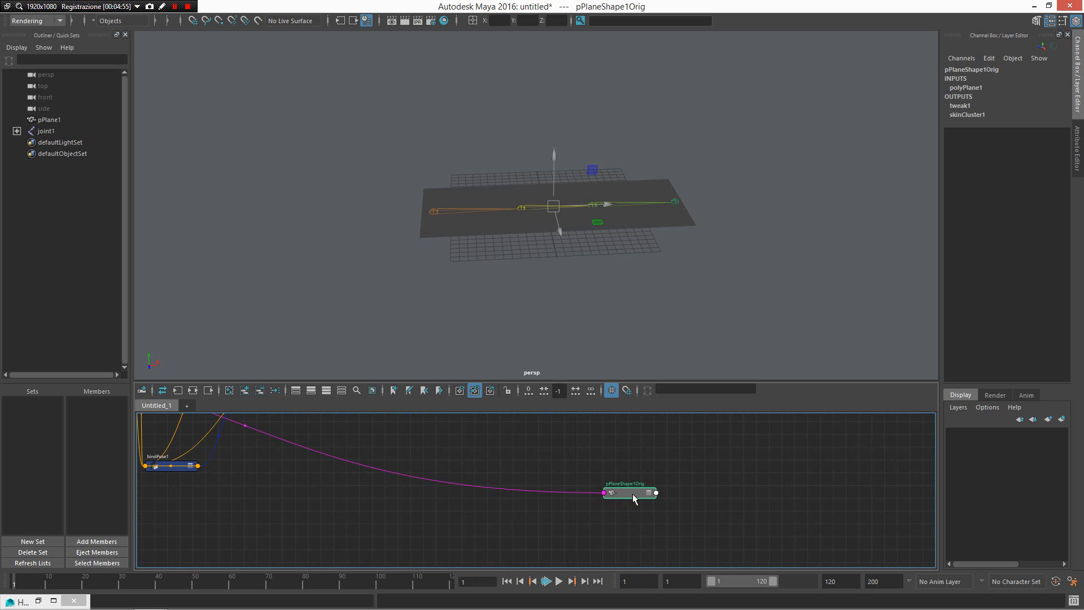
pyautogui.moveTo(631, 490); pyautogui.dragTo(632, 495, button='right')
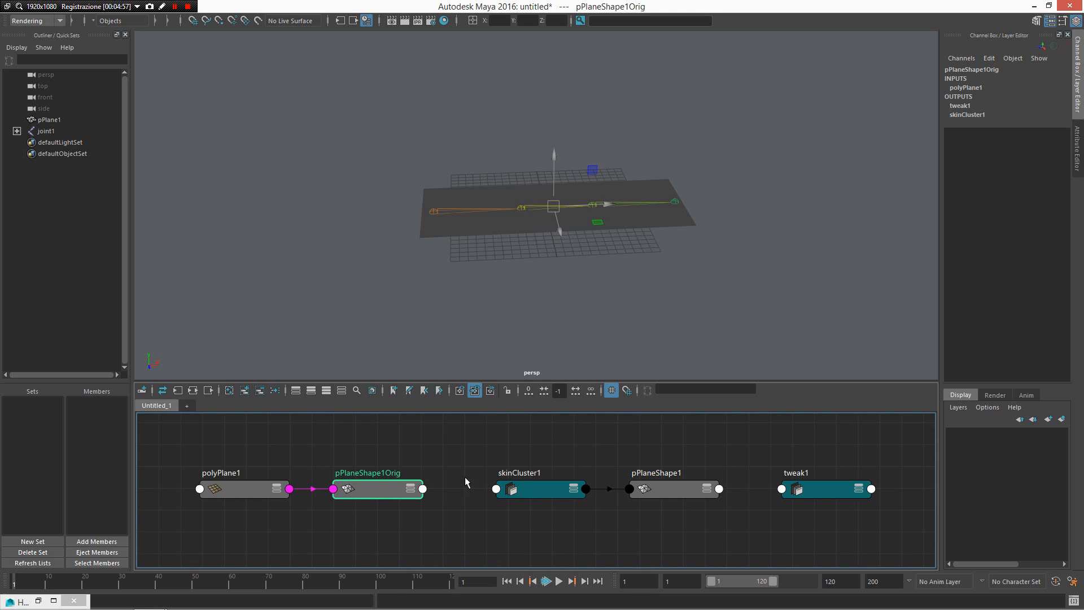
# - Graph the input and output connections of skinCluster1, followed by those of its joint4 node
pyautogui.click(529, 494)
pyautogui.moveTo(529, 495); pyautogui.dragTo(529, 499, button='right')
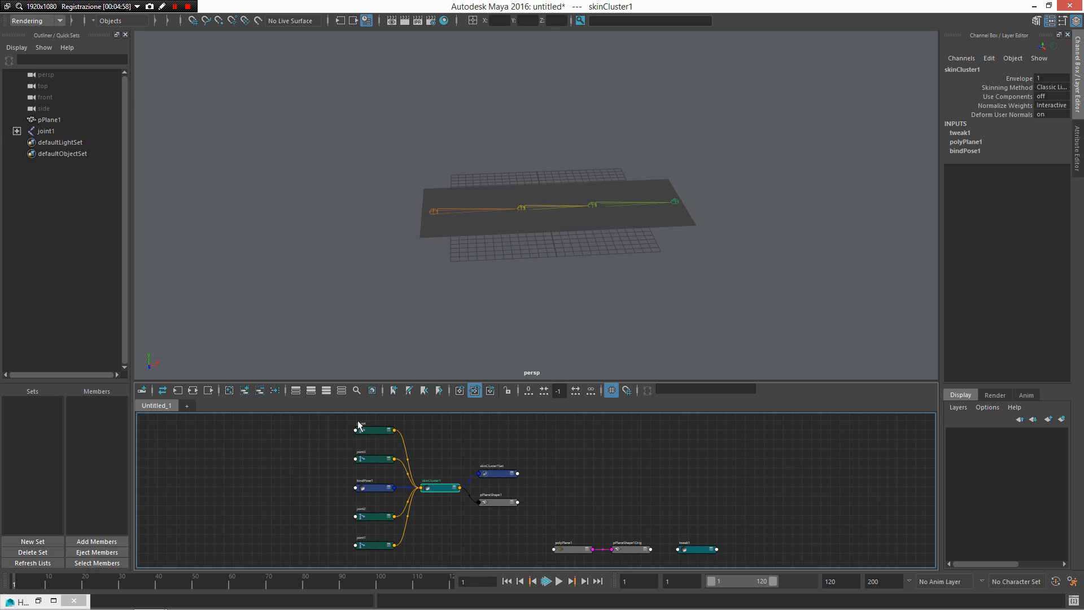
pyautogui.moveTo(369, 421); pyautogui.dragTo(381, 437)
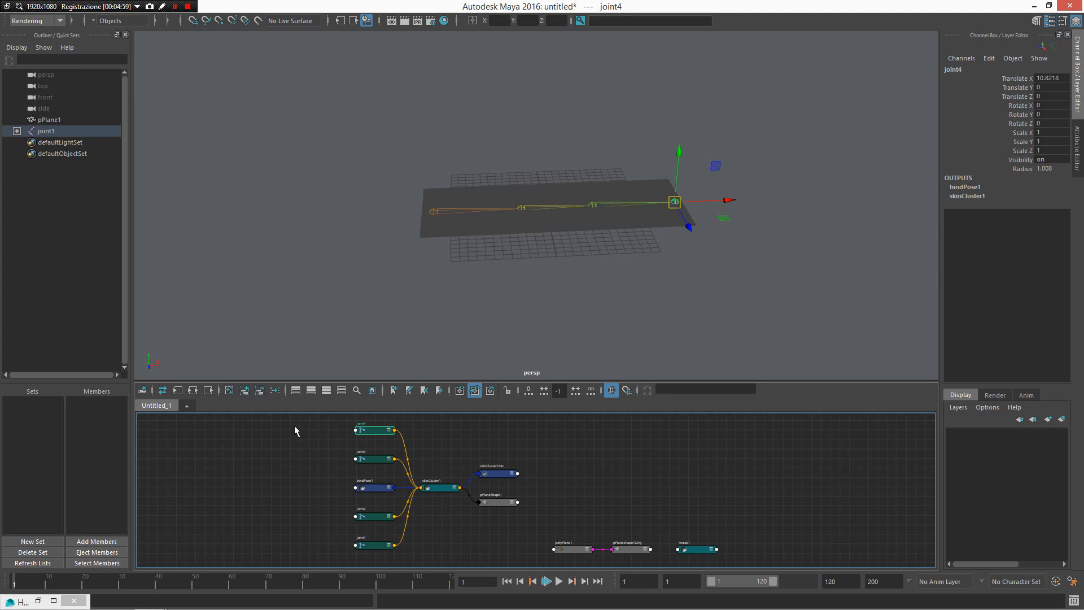
pyautogui.click(192, 390)
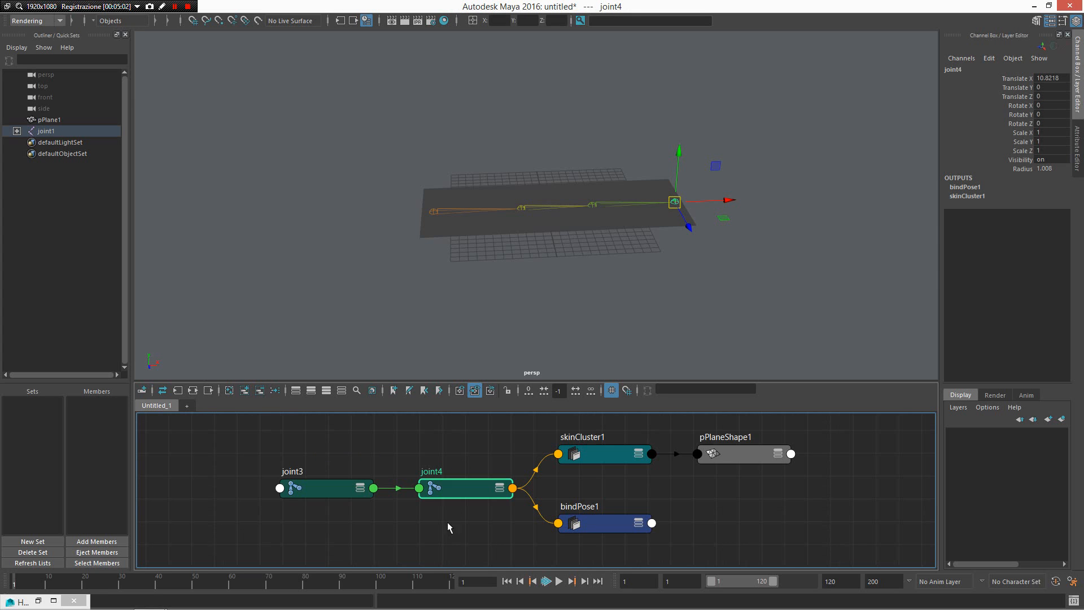
# - Graph skinCluster1's connections again, followed by those of pPlaneShape1 together with skinCluster1Set
pyautogui.click(606, 458)
pyautogui.moveTo(592, 483); pyautogui.dragTo(490, 477, button='right')
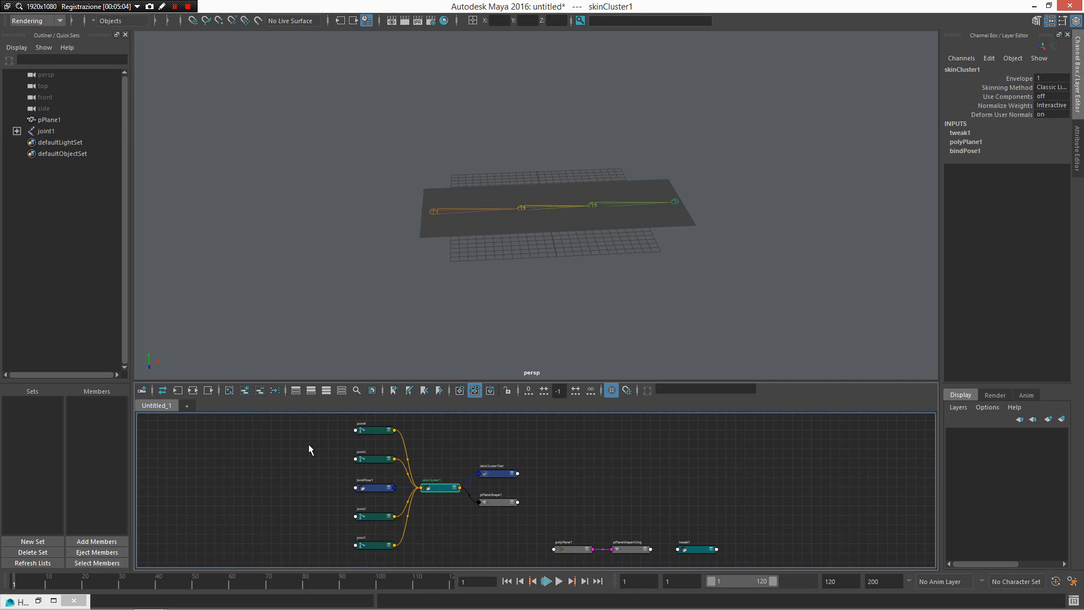
pyautogui.click(499, 502)
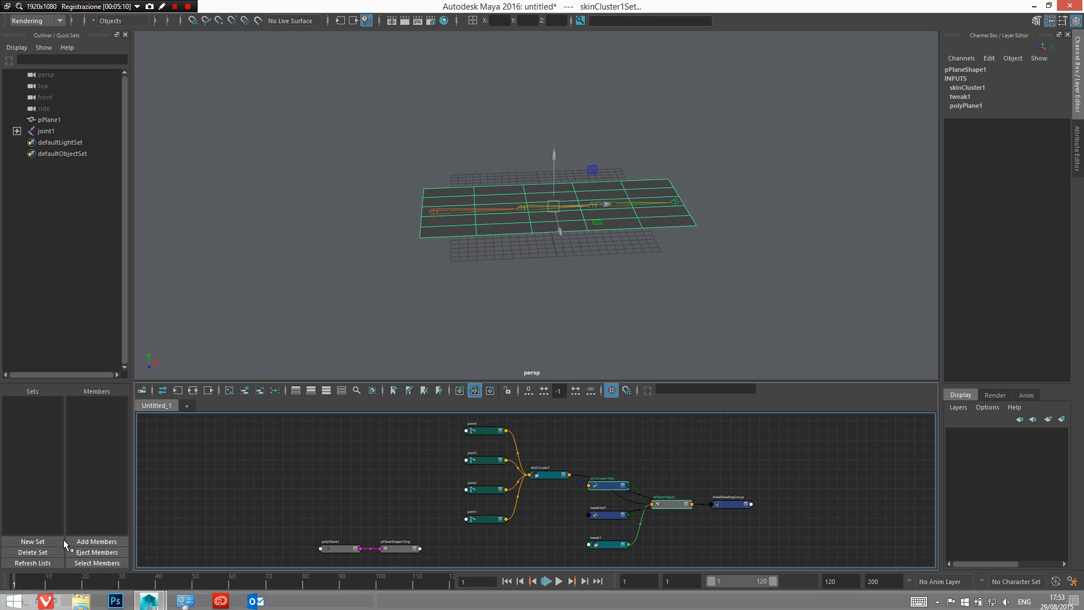
# - Review the Docked Outliners command's script in the Hotkey Editor and reduce the editor to a floating window
pyautogui.click(54, 601)
pyautogui.click(163, 166)
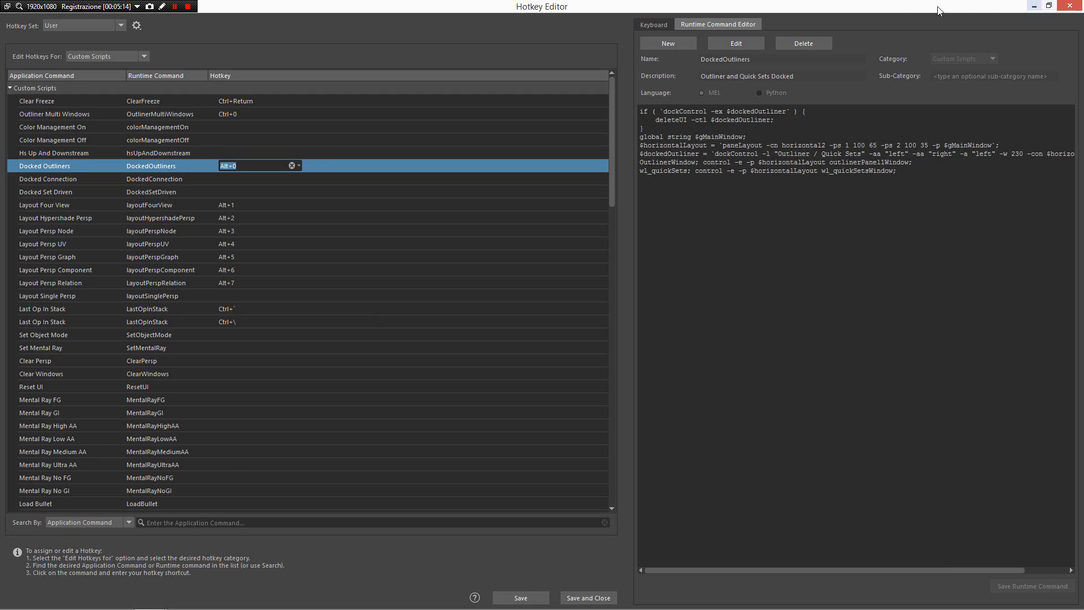
pyautogui.click(1049, 5)
# - Close the docked Outliner / Quick Sets panel and bring it back with the Docked Outliners command
pyautogui.click(125, 35)
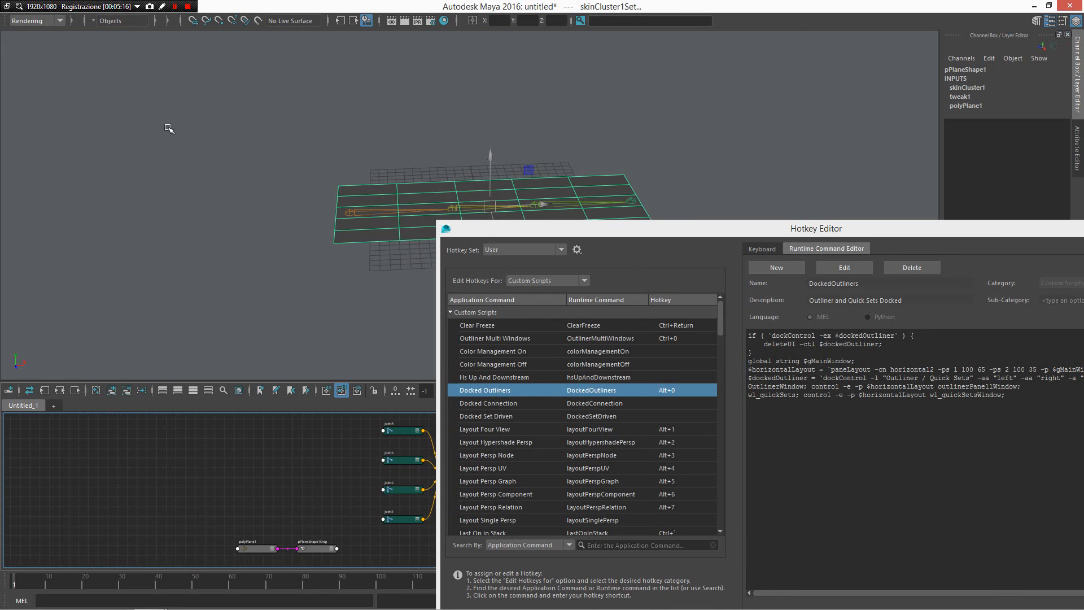
pyautogui.hotkey('alt', '0')
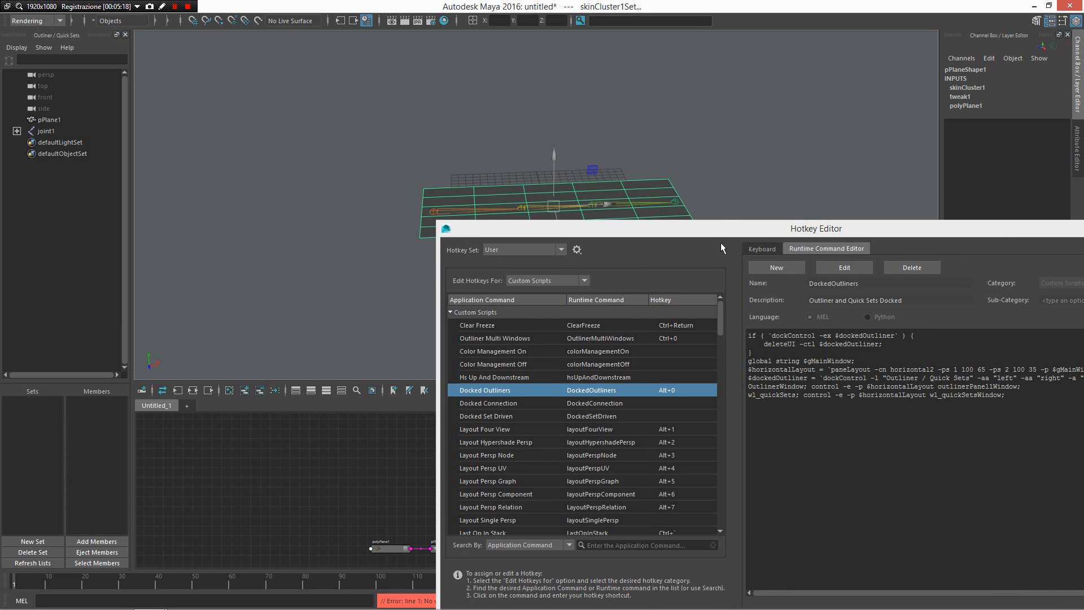
# - Bring the Hotkey Editor fully into view, review the Docked Connection and Docked Set Driven scripts, and minimize it
pyautogui.moveTo(721, 222); pyautogui.dragTo(416, 109)
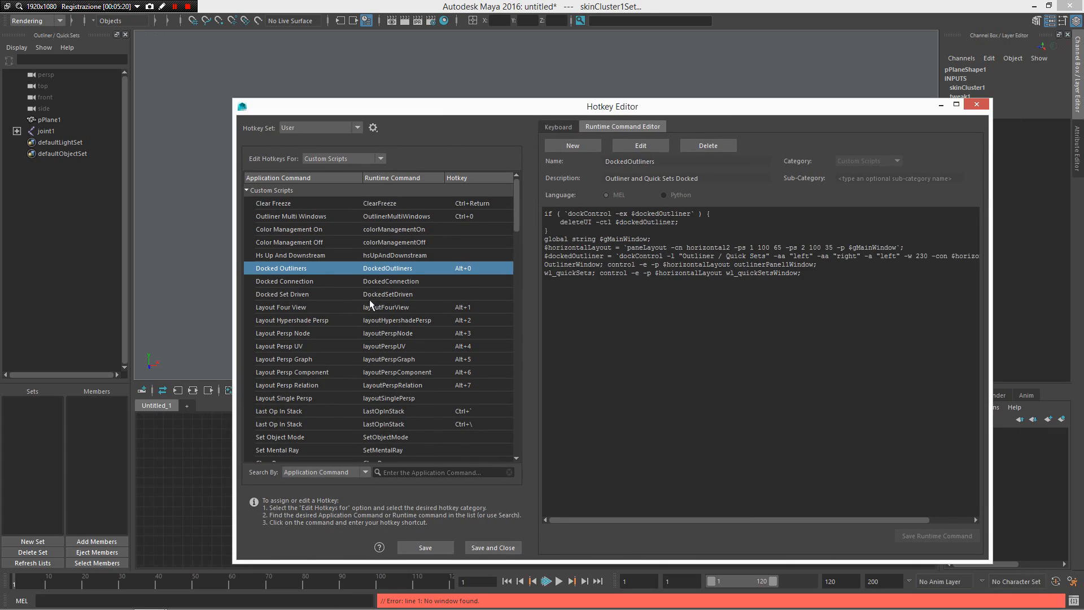
pyautogui.click(377, 286)
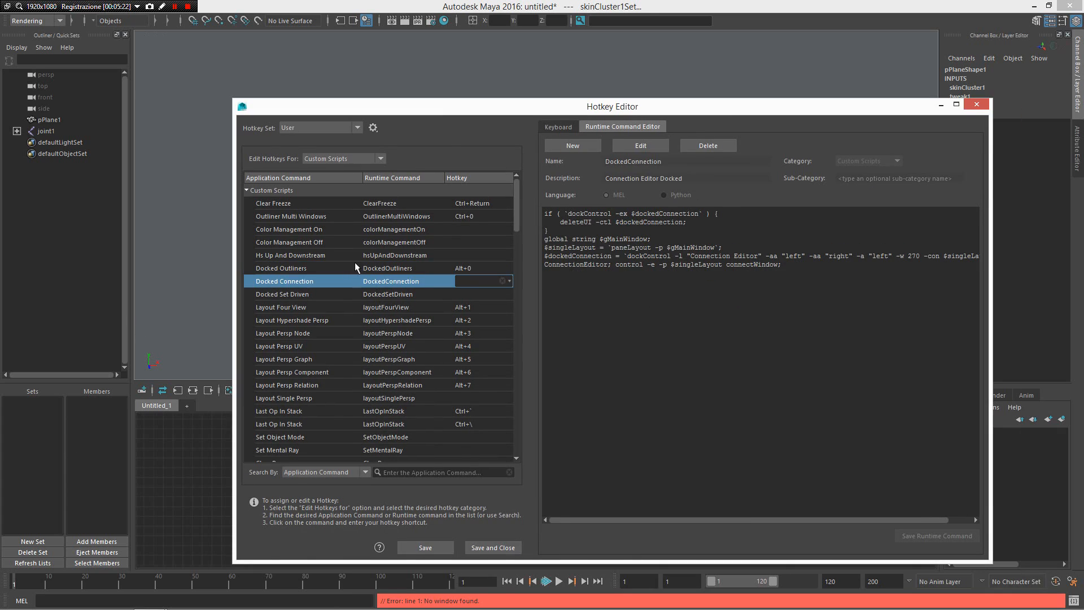
pyautogui.click(362, 294)
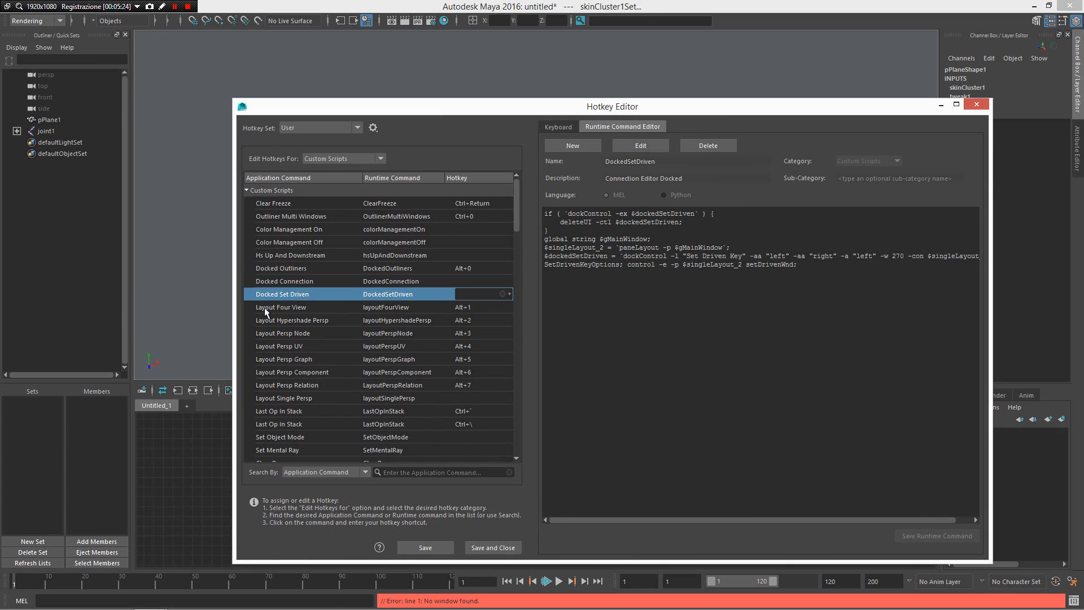
pyautogui.click(941, 105)
# - Open the docked Set Driven Key panel and close it again
pyautogui.moveTo(576, 219); pyautogui.dragTo(407, 279, button='right')
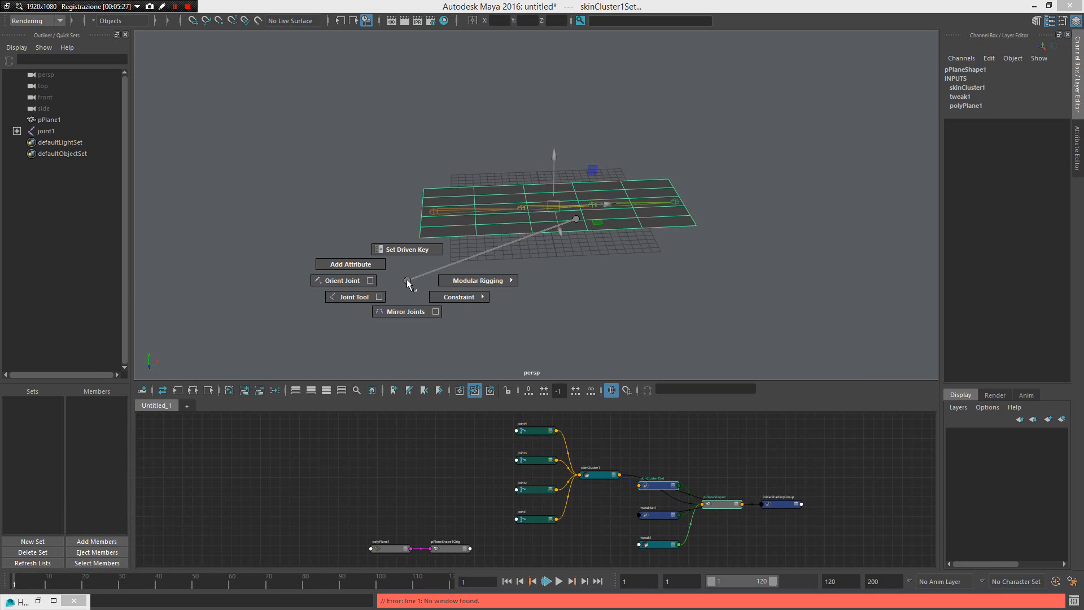
pyautogui.moveTo(406, 279); pyautogui.dragTo(394, 72, button='right')
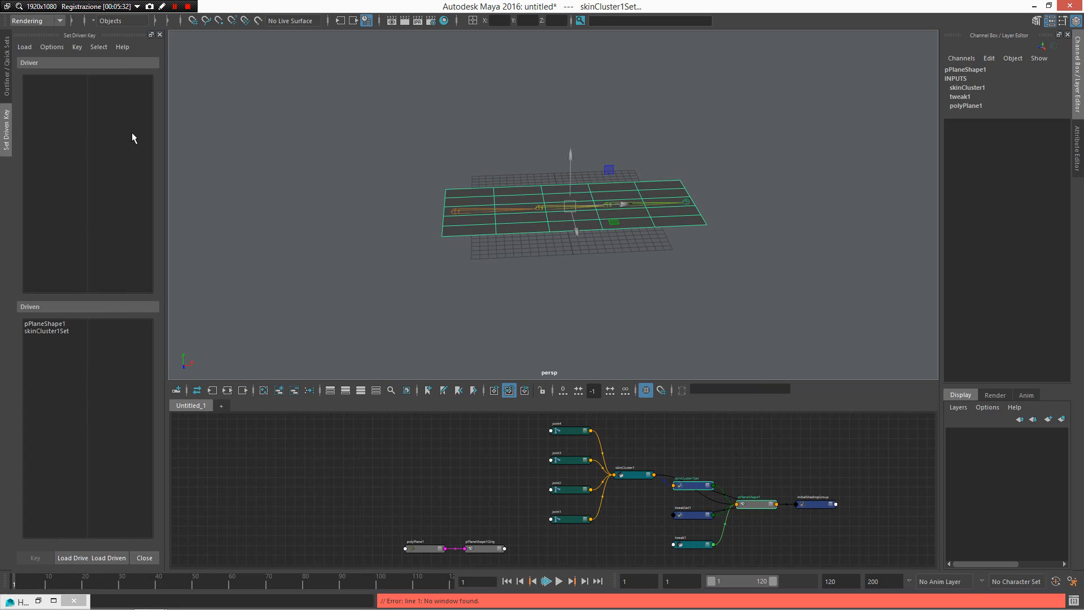
pyautogui.click(160, 35)
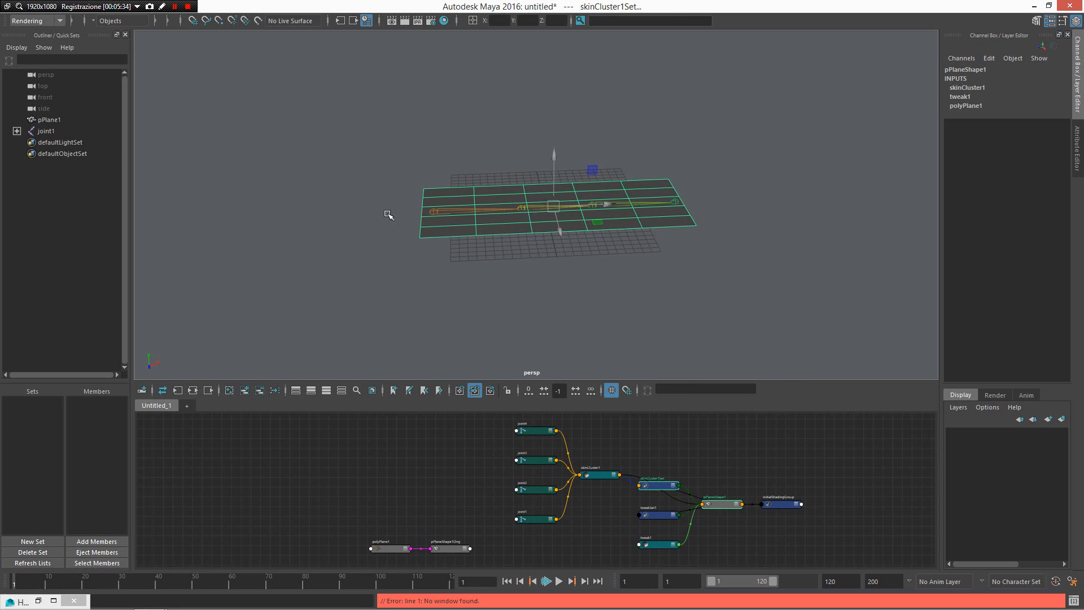
# - Open the docked Connection Editor for the skinned plane's shape
pyautogui.press('capslock')
pyautogui.moveTo(478, 445)
pyautogui.mouseDown(button='right')
pyautogui.moveTo(478, 488)
pyautogui.moveTo(479, 447)
pyautogui.moveTo(489, 492)
pyautogui.moveTo(579, 444)
pyautogui.moveTo(480, 402)
pyautogui.mouseUp(button='right')
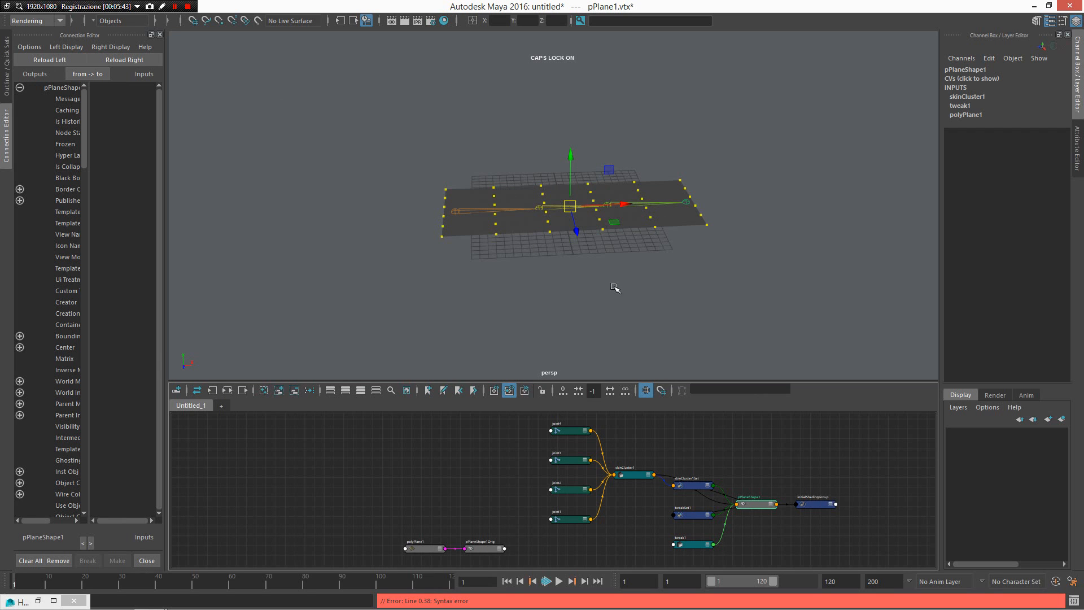
# - Start a new scene without saving changes and close the docked Connection Editor
pyautogui.hotkey('ctrl', 'n')
pyautogui.click(543, 313)
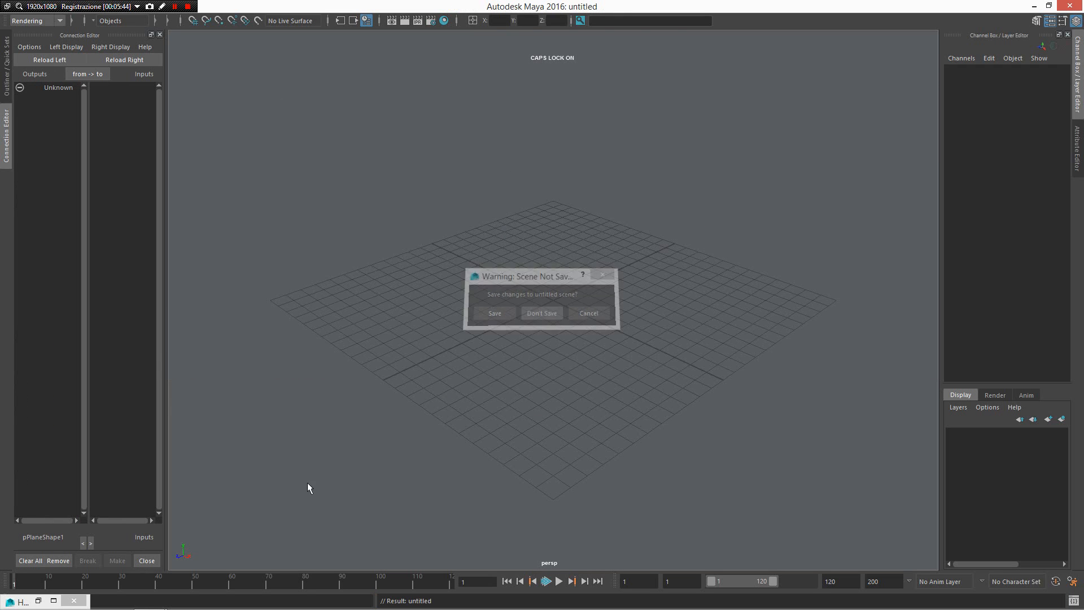
pyautogui.click(160, 35)
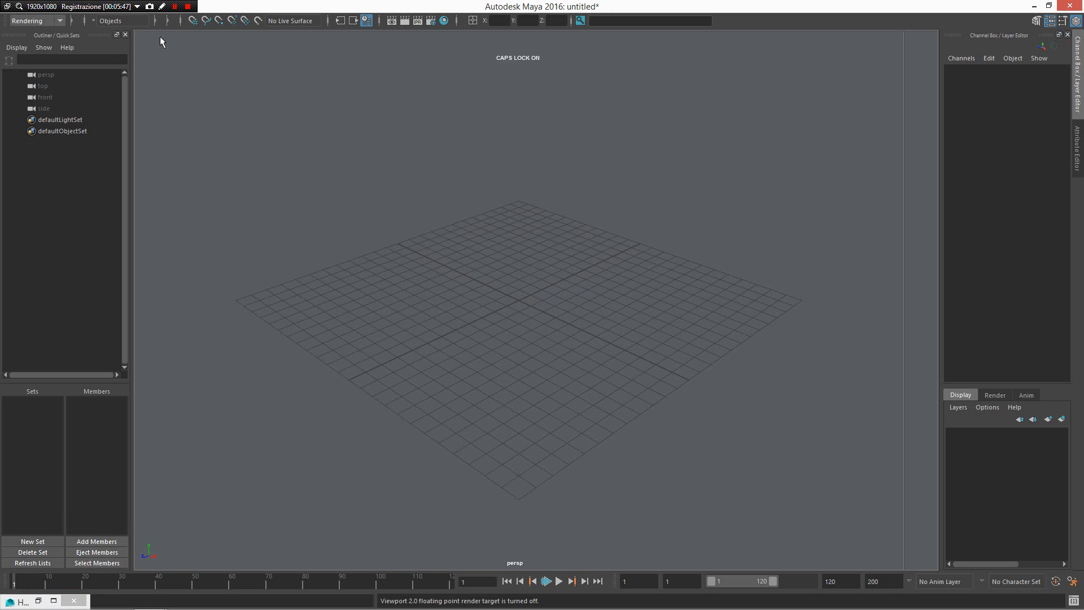
# - Review the Layout Hypershade Persp and Layout Persp Relation scripts in the Hotkey Editor, and put the editor away
pyautogui.click(55, 600)
pyautogui.scroll(-1, 158, 199)
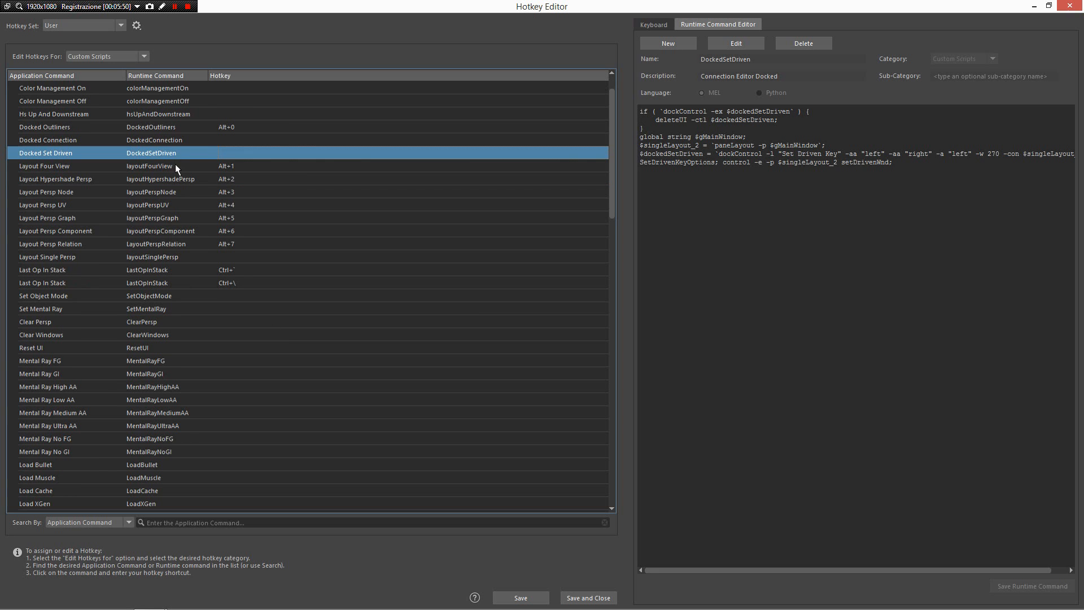
pyautogui.click(179, 179)
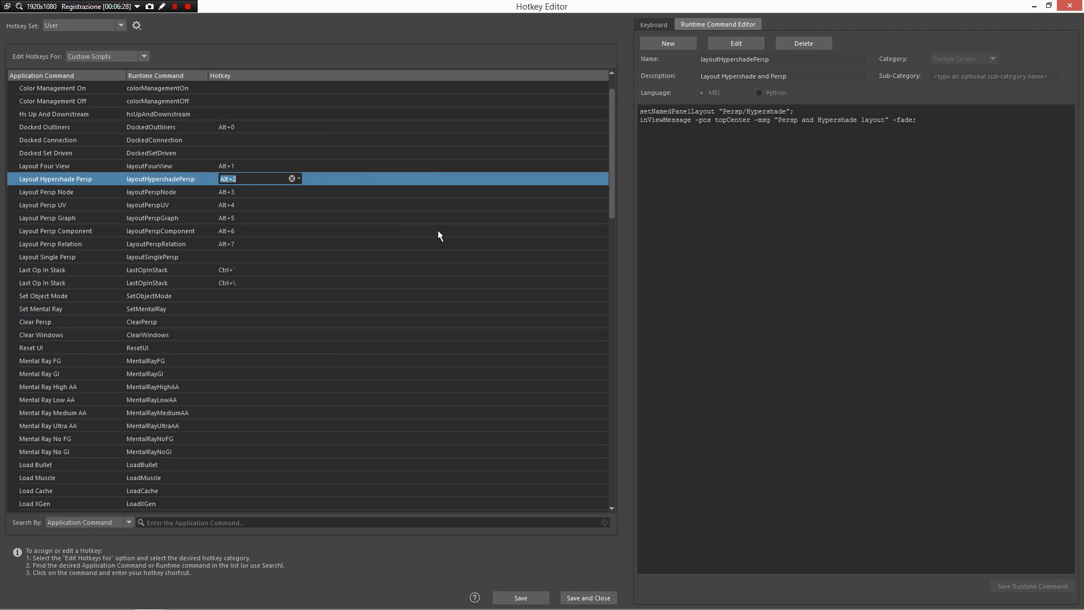
pyautogui.click(378, 245)
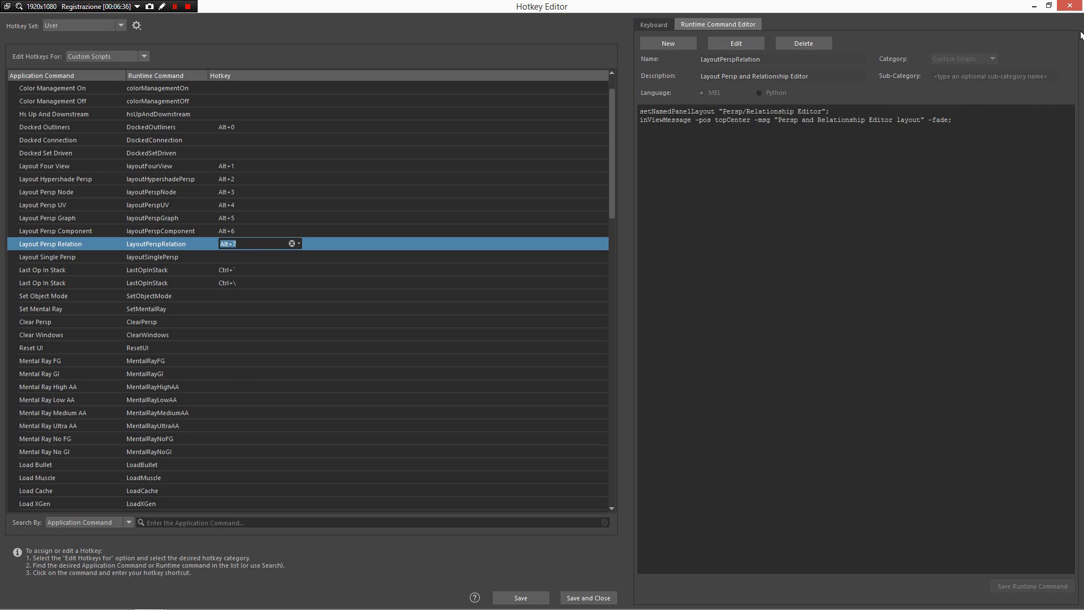
pyautogui.click(1070, 6)
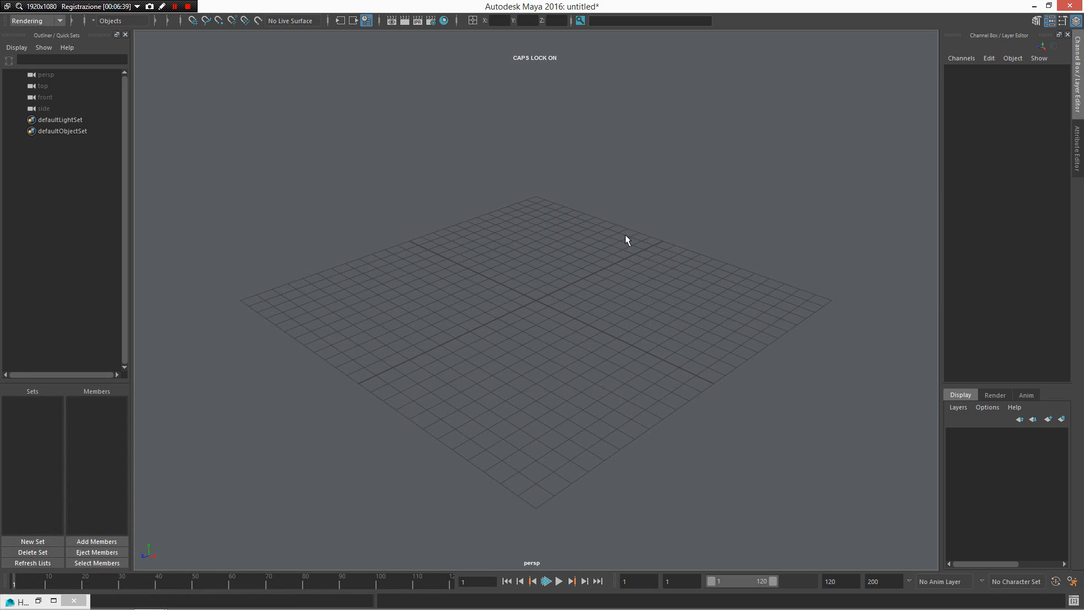
# - Switch through the custom panel layouts, ending with the perspective view above the Component Editor
pyautogui.press('capslock')
pyautogui.hotkey('alt', '1')
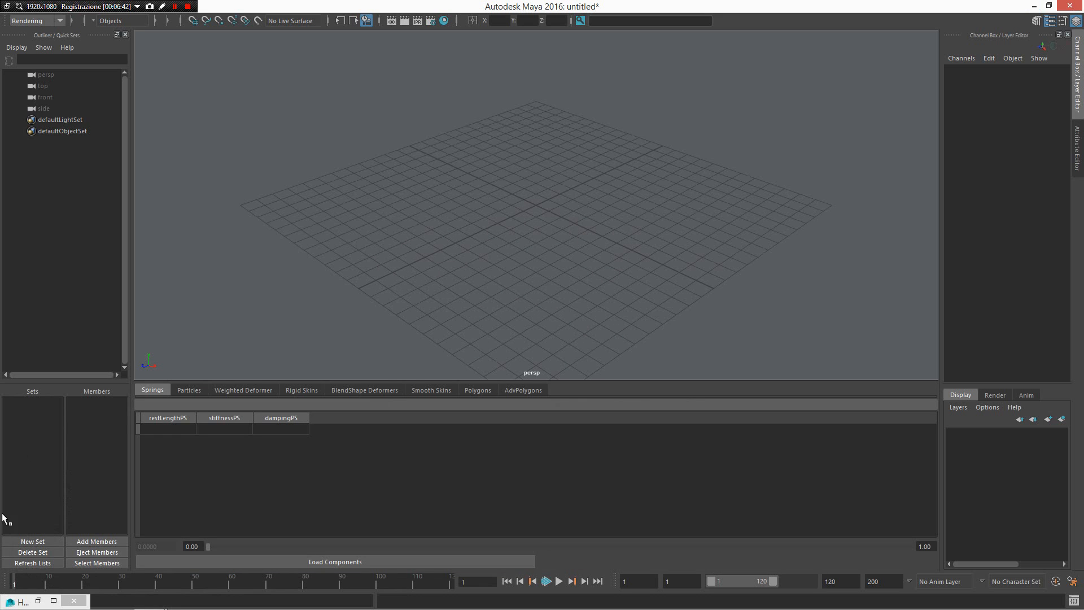
# - Review the Layout Single Persp and Last Op In Stack scripts in the Hotkey Editor and reduce the editor to a floating window
pyautogui.click(38, 600)
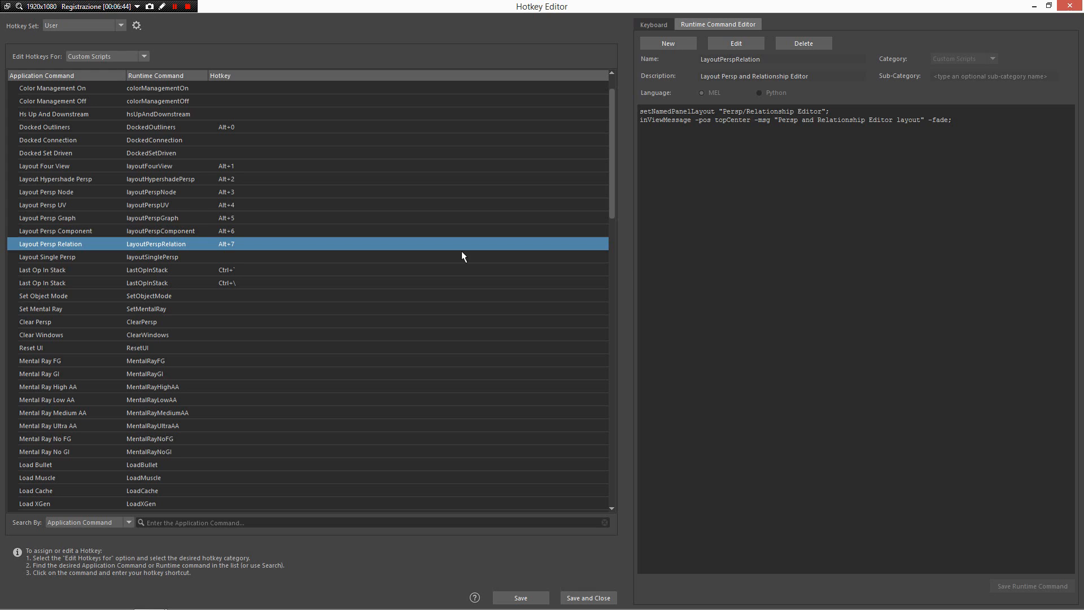
pyautogui.click(168, 258)
pyautogui.click(178, 269)
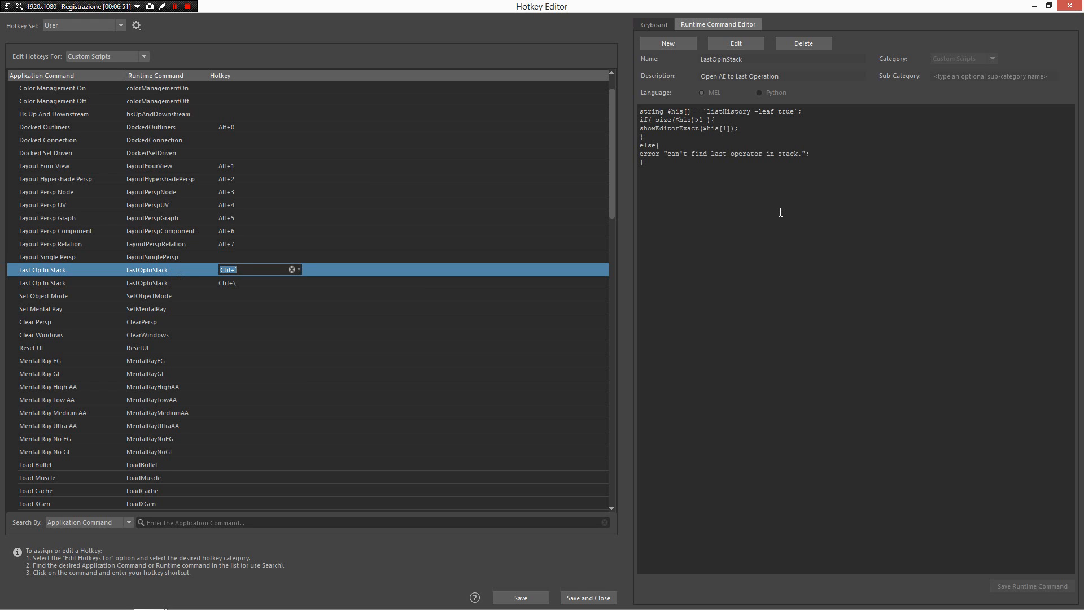
pyautogui.press('super+Down')
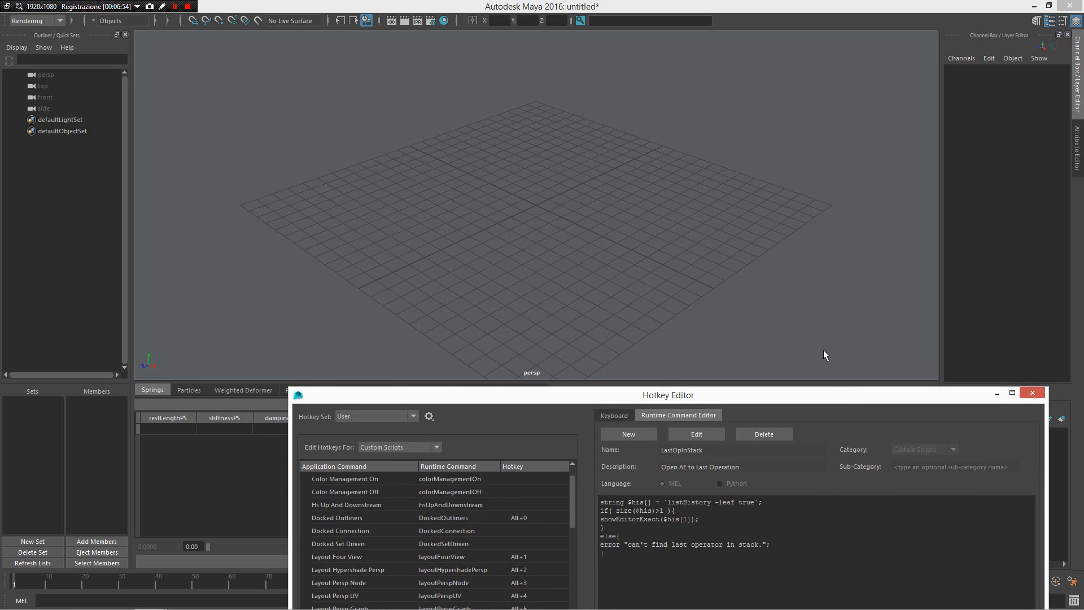
# - Create a polygon sphere with a radius of about 6.7 resting on the grid
pyautogui.moveTo(552, 223); pyautogui.dragTo(486, 119, button='right')
pyautogui.moveTo(508, 148); pyautogui.dragTo(588, 204)
pyautogui.keyDown('alt'); pyautogui.moveTo(588, 203); pyautogui.dragTo(584, 145, button='right'); pyautogui.keyUp('alt')
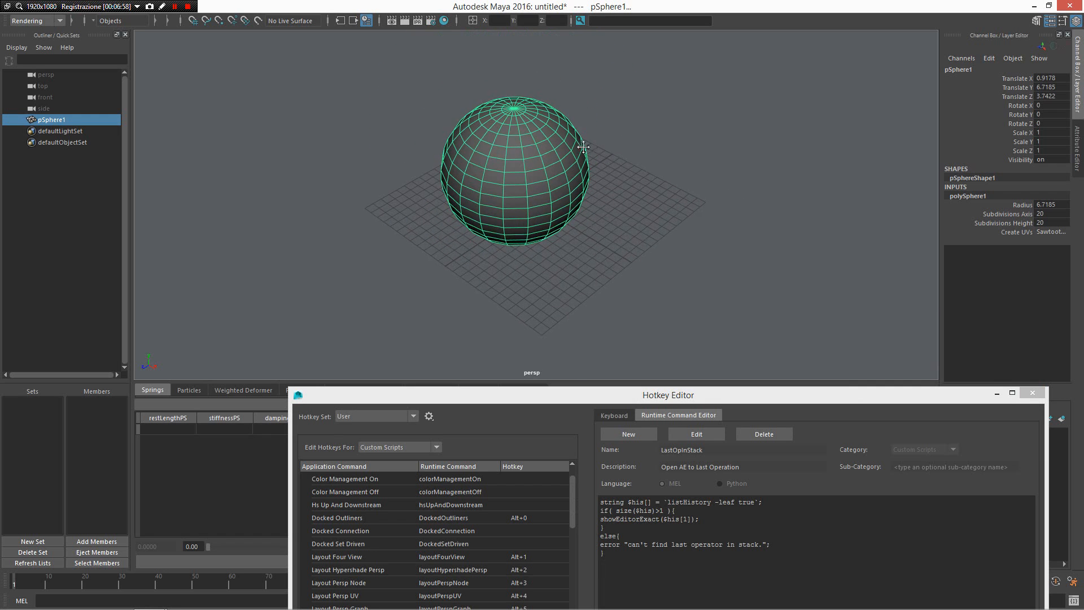
pyautogui.keyDown('alt'); pyautogui.moveTo(584, 145); pyautogui.dragTo(588, 177); pyautogui.keyUp('alt')
# - Extrude one face on the sphere's upper side with a thickness of 13.5 and return the sphere to object mode
pyautogui.moveTo(528, 189); pyautogui.dragTo(528, 195, button='right')
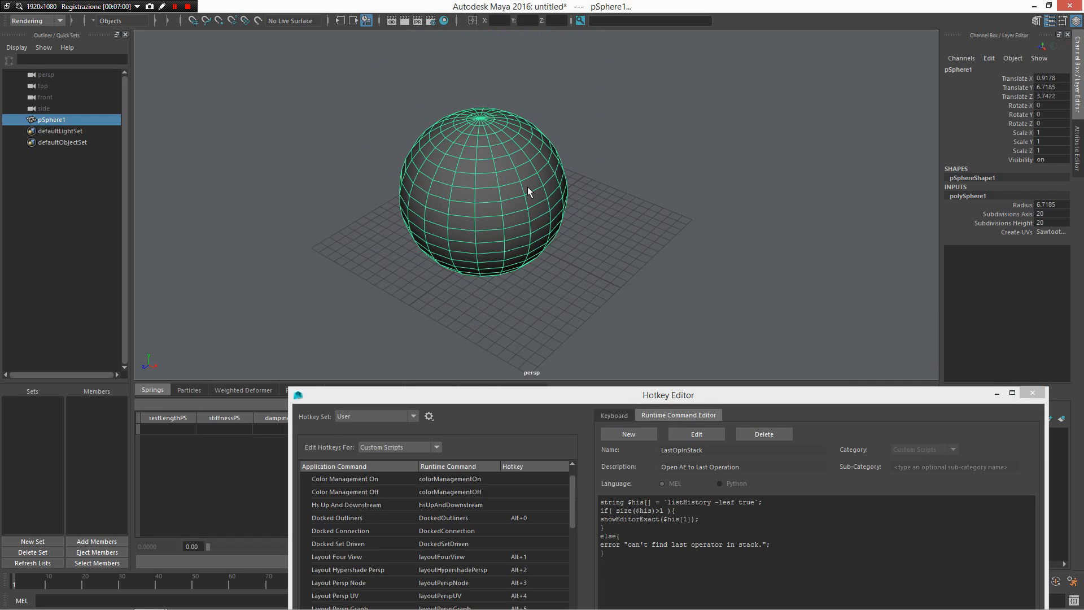
pyautogui.click(545, 179)
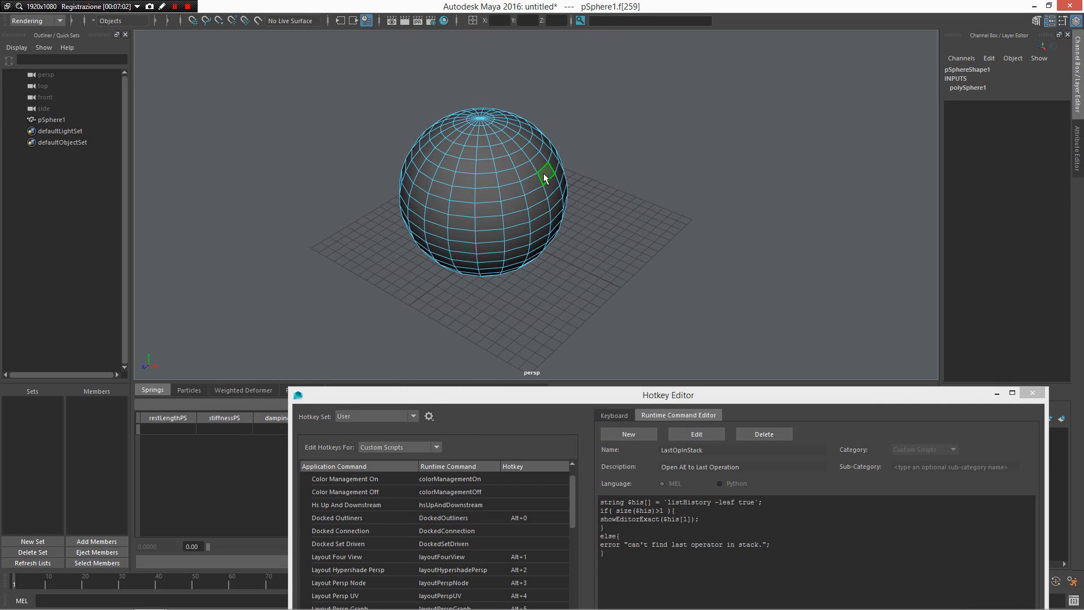
pyautogui.hotkey('ctrl', 'e')
pyautogui.keyDown('alt'); pyautogui.moveTo(545, 178); pyautogui.dragTo(587, 170); pyautogui.keyUp('alt')
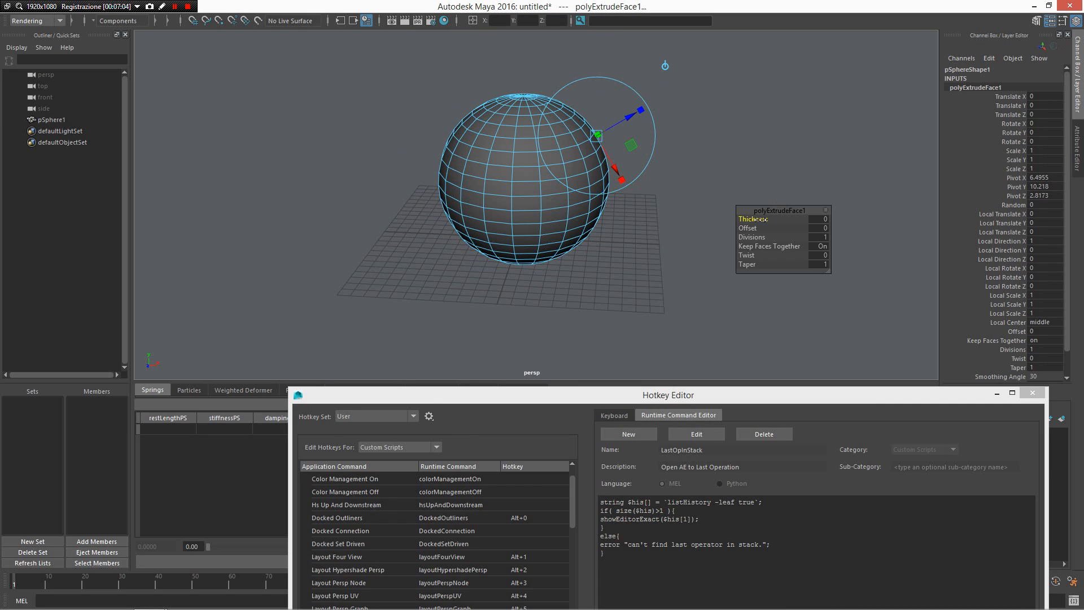
pyautogui.moveTo(816, 220); pyautogui.dragTo(836, 216)
pyautogui.keyDown('alt'); pyautogui.moveTo(734, 204); pyautogui.dragTo(690, 198); pyautogui.keyUp('alt')
pyautogui.moveTo(505, 192); pyautogui.dragTo(615, 167, button='right')
pyautogui.click(560, 172)
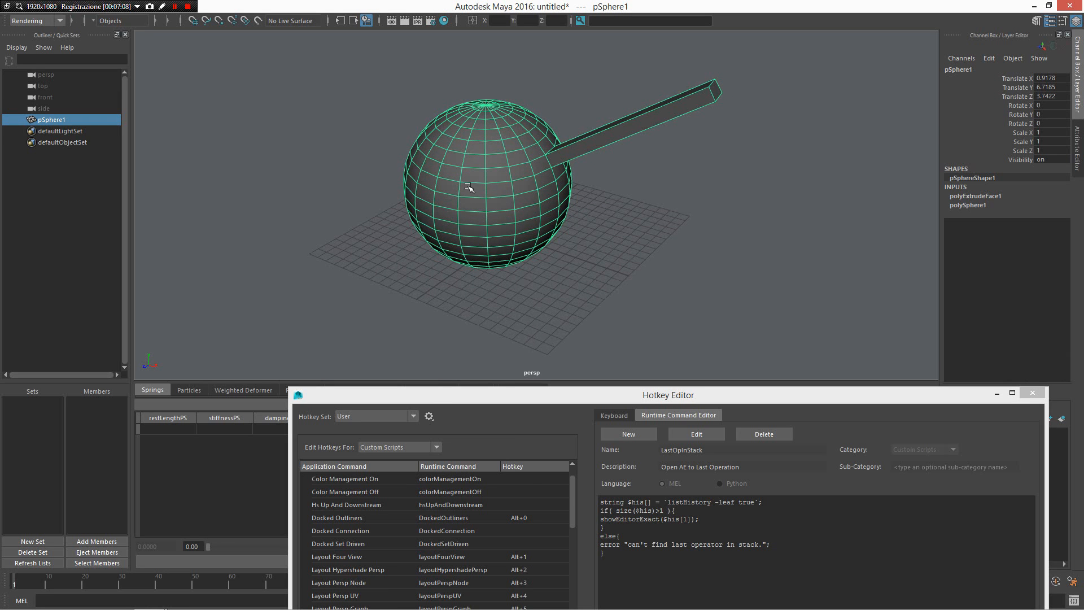
# - Bring the Hotkey Editor fully into view to review the Last Op In Stack script, and minimize it
pyautogui.doubleClick(589, 398)
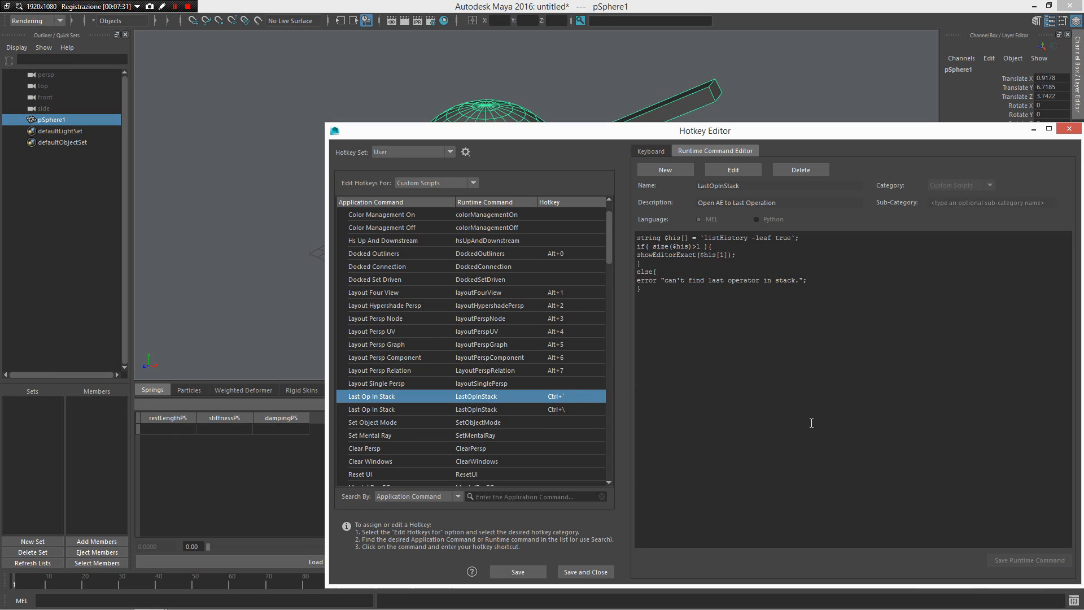
pyautogui.click(1034, 129)
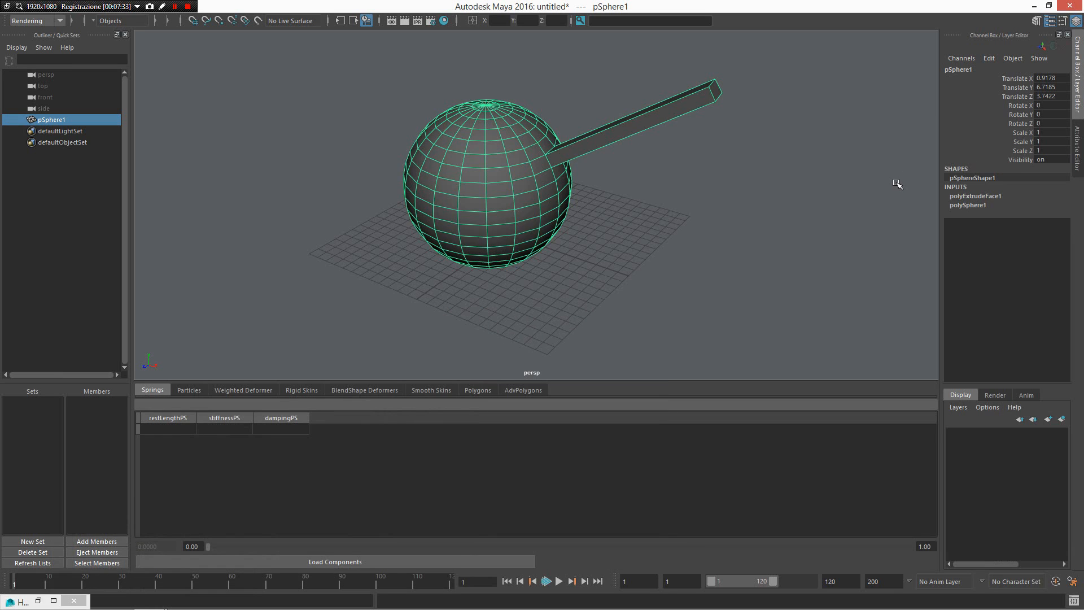
# - Bring up the sphere's last operation in the Attribute Editor with Last Op In Stack and set the extrusion's divisions to 18
pyautogui.hotkey('ctrl', 'a')
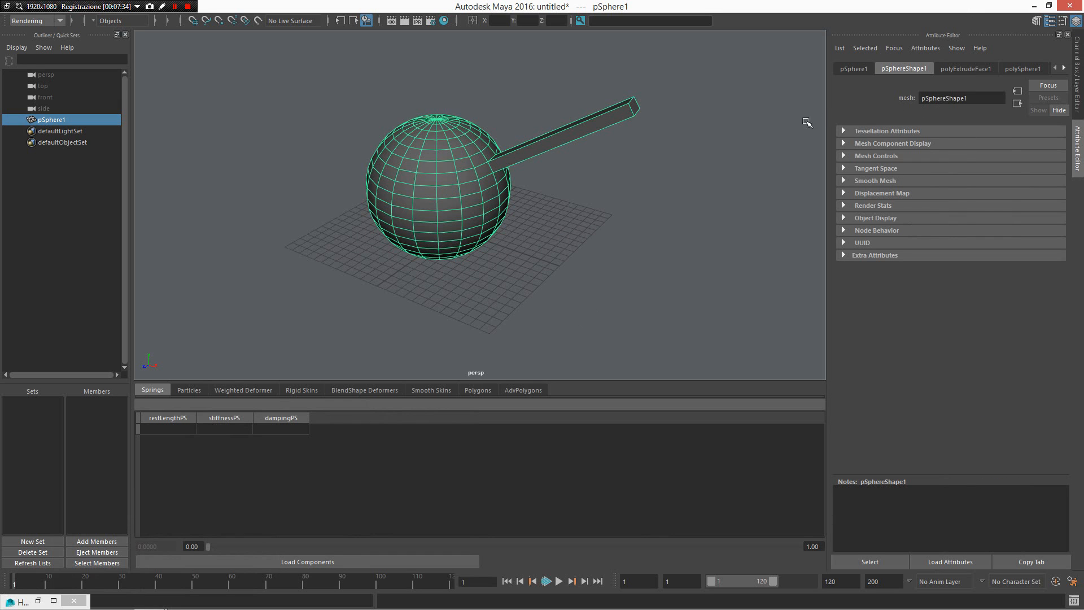
pyautogui.keyDown('alt'); pyautogui.moveTo(695, 147); pyautogui.dragTo(726, 153); pyautogui.keyUp('alt')
pyautogui.keyDown('alt'); pyautogui.moveTo(726, 152); pyautogui.dragTo(733, 196, button='middle'); pyautogui.keyUp('alt')
pyautogui.click(615, 124)
pyautogui.moveTo(615, 124); pyautogui.dragTo(629, 281)
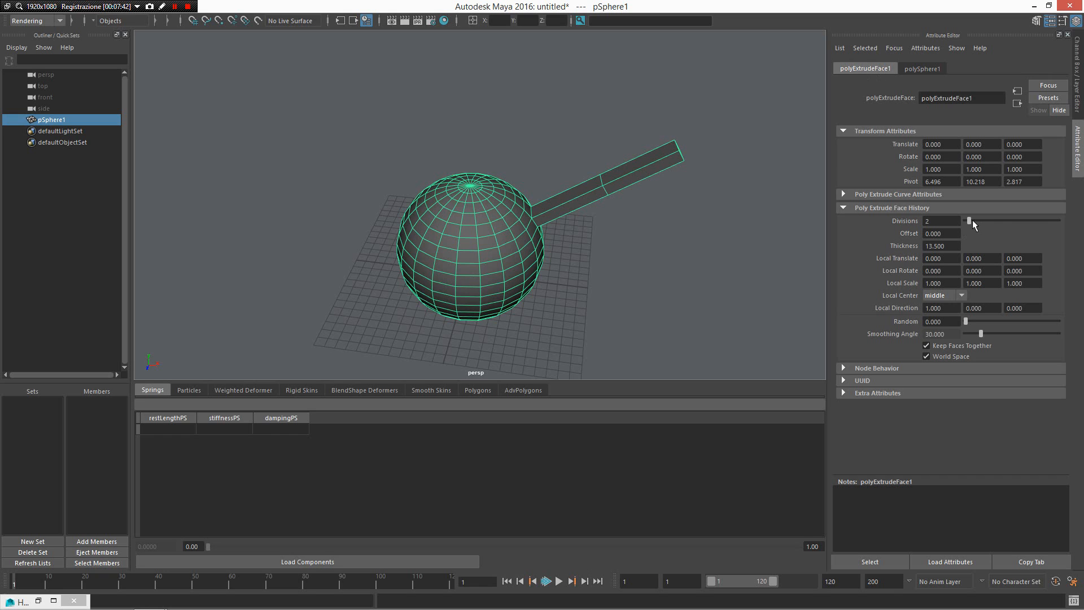
pyautogui.moveTo(970, 220); pyautogui.dragTo(1031, 221)
pyautogui.keyDown('alt'); pyautogui.moveTo(646, 245); pyautogui.dragTo(641, 244); pyautogui.keyUp('alt')
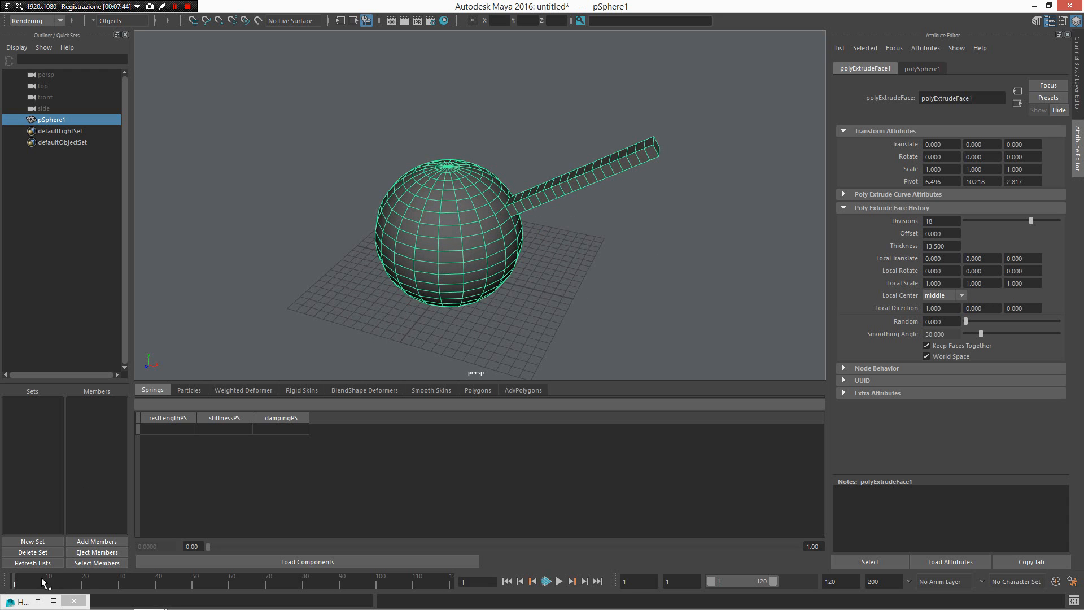
# - Review the Set Object Mode and Set Mental Ray scripts in the Hotkey Editor, and reduce it to a floating window
pyautogui.click(54, 600)
pyautogui.scroll(-2, 201, 364)
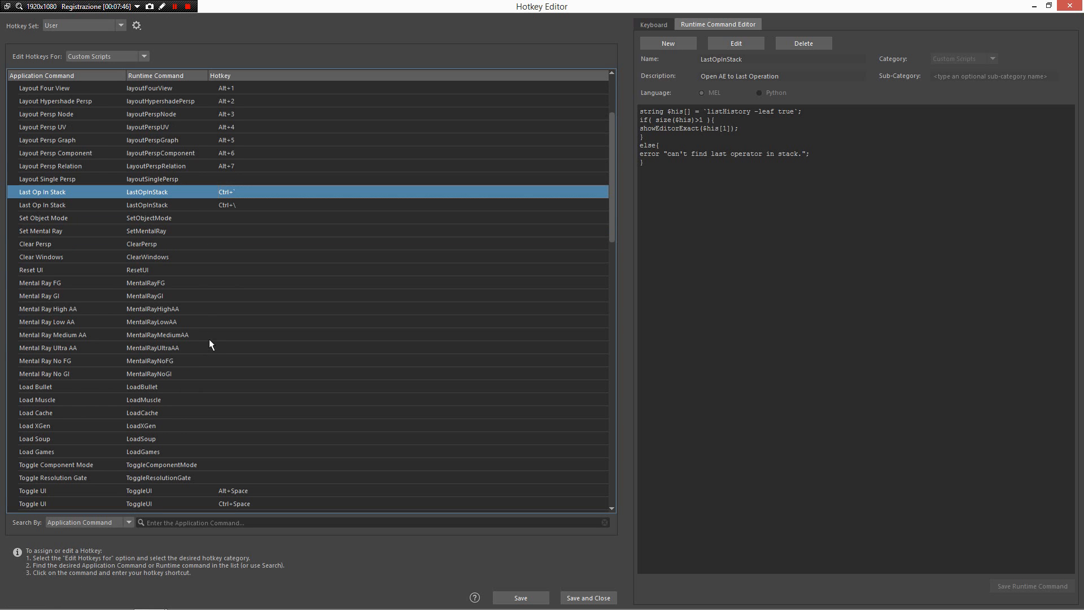
pyautogui.click(188, 221)
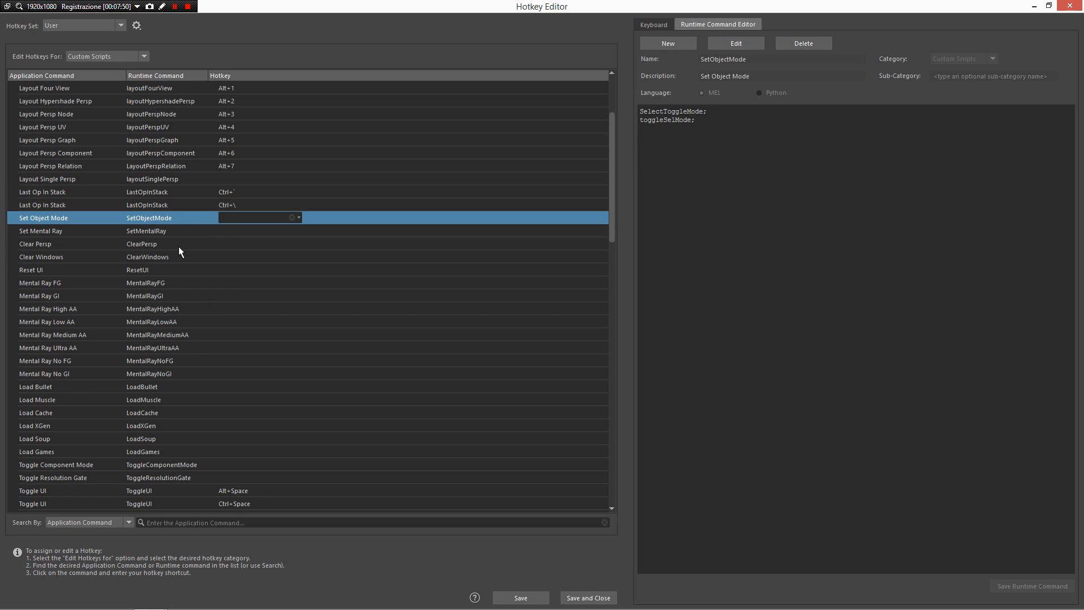
pyautogui.click(197, 215)
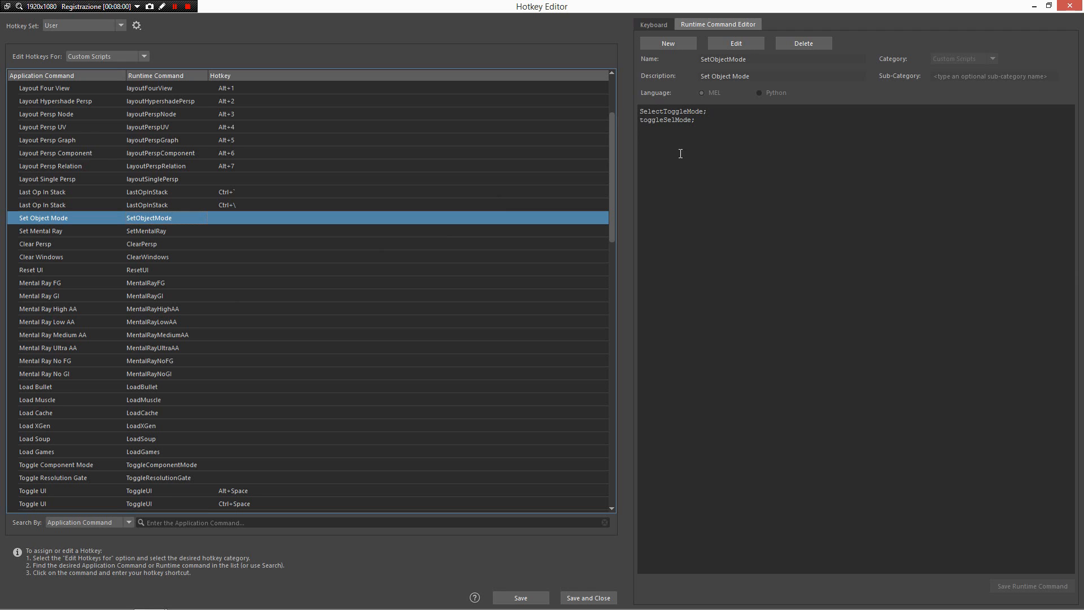
pyautogui.click(202, 230)
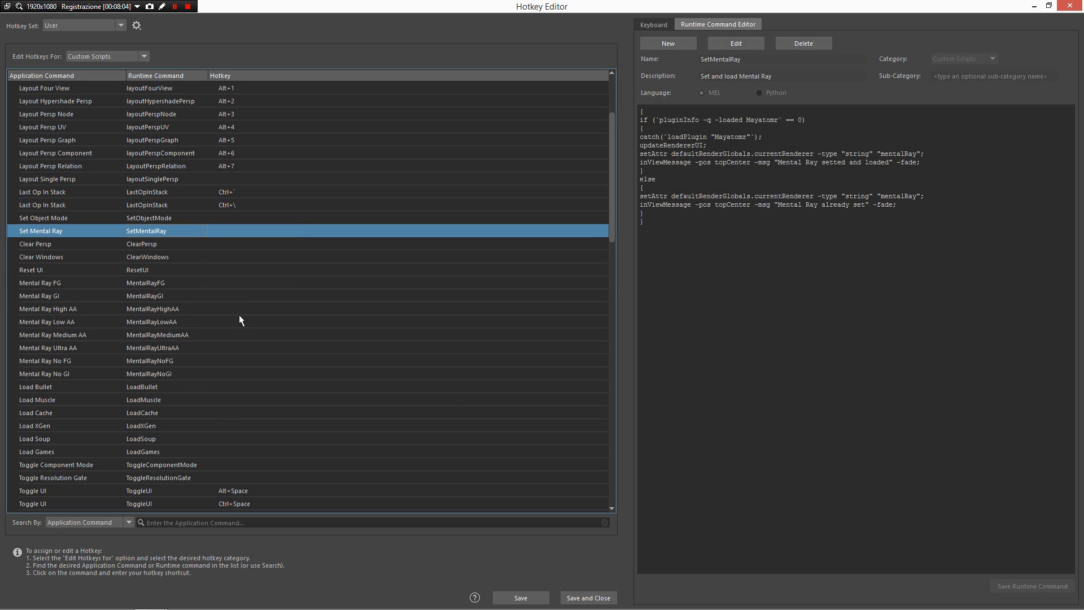
pyautogui.moveTo(772, 300); pyautogui.dragTo(545, 51)
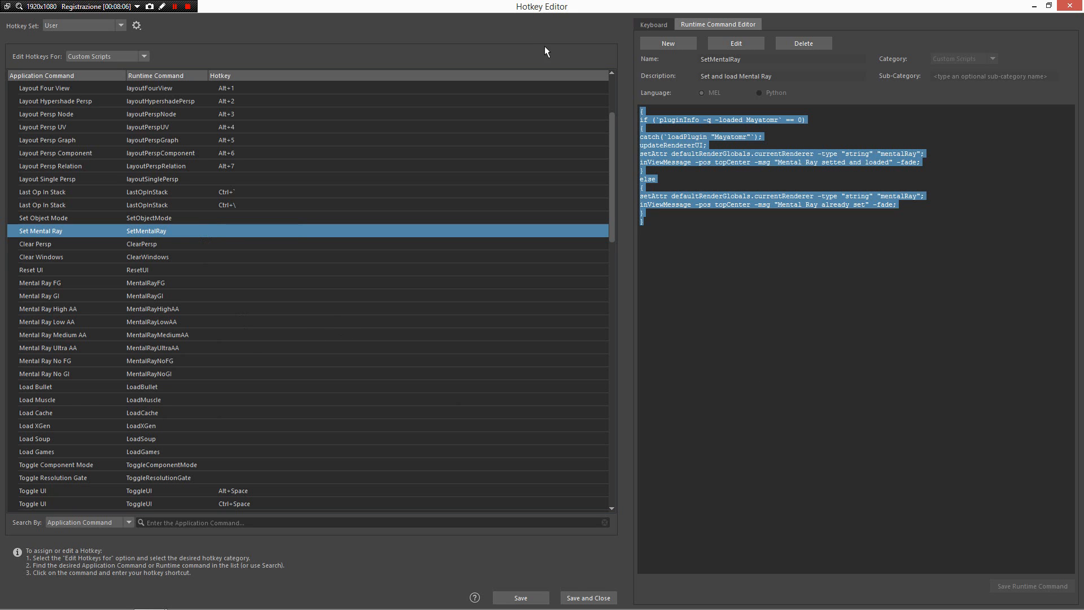
pyautogui.press('super+Down')
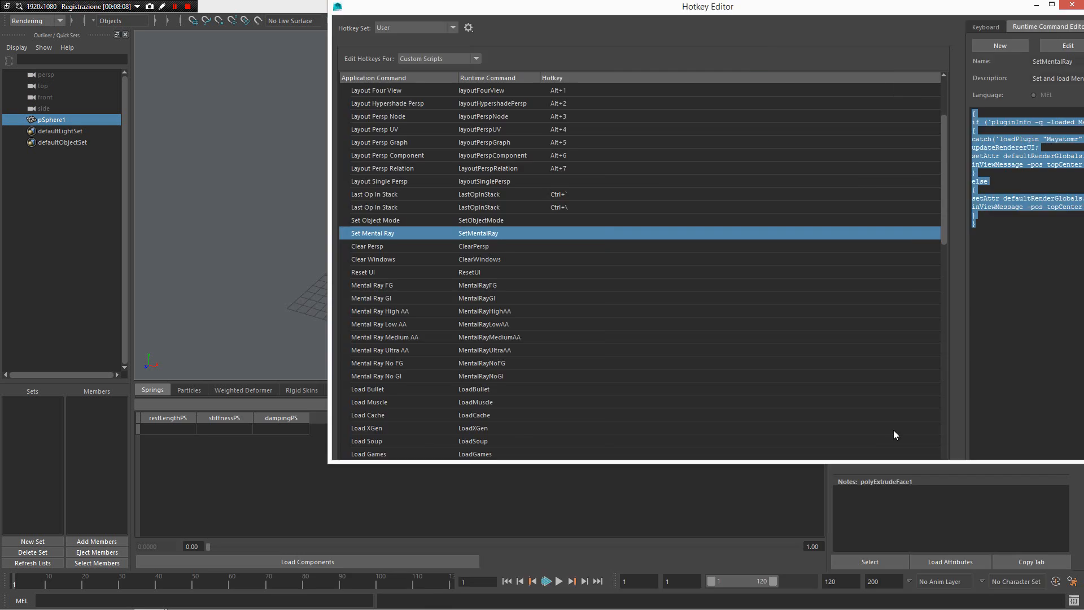
# - Move the Hotkey Editor clear of the viewport and open the Plug-in Manager
pyautogui.click(466, 61)
pyautogui.press('space')
pyautogui.click(491, 21)
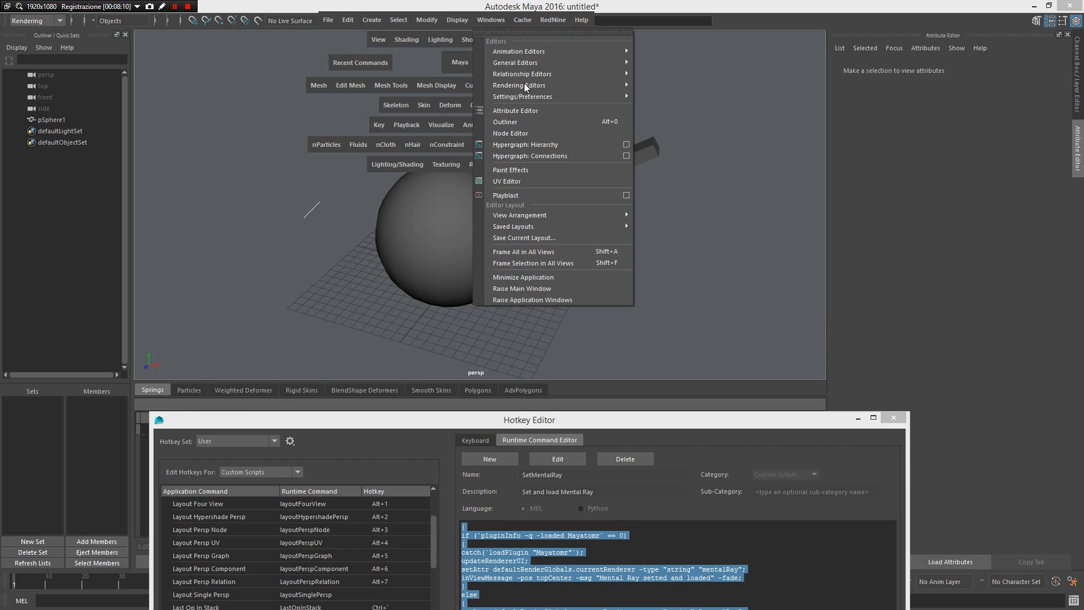
pyautogui.moveTo(531, 97)
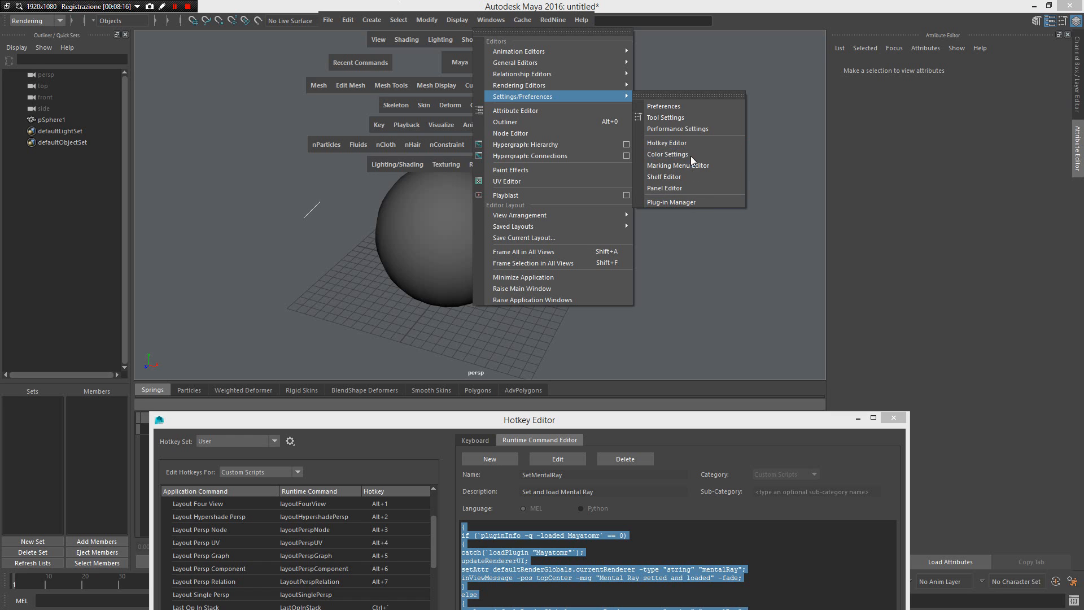
pyautogui.click(693, 202)
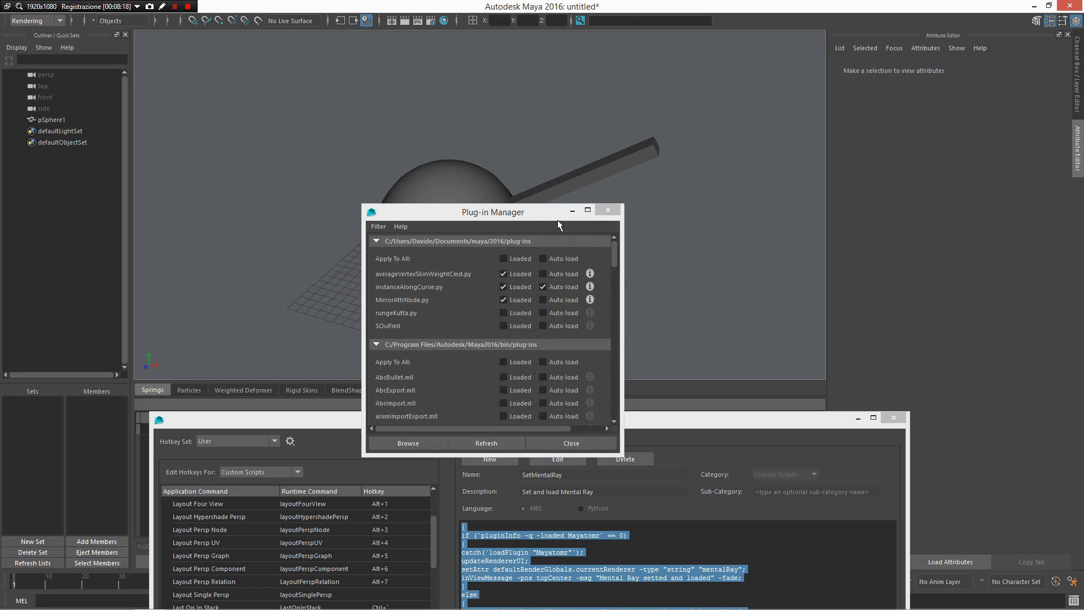
# - Find the Mayatomr.mll entry in the Plug-in Manager and compare it with the Set Mental Ray script in the Hotkey Editor
pyautogui.scroll(-20, 577, 258)
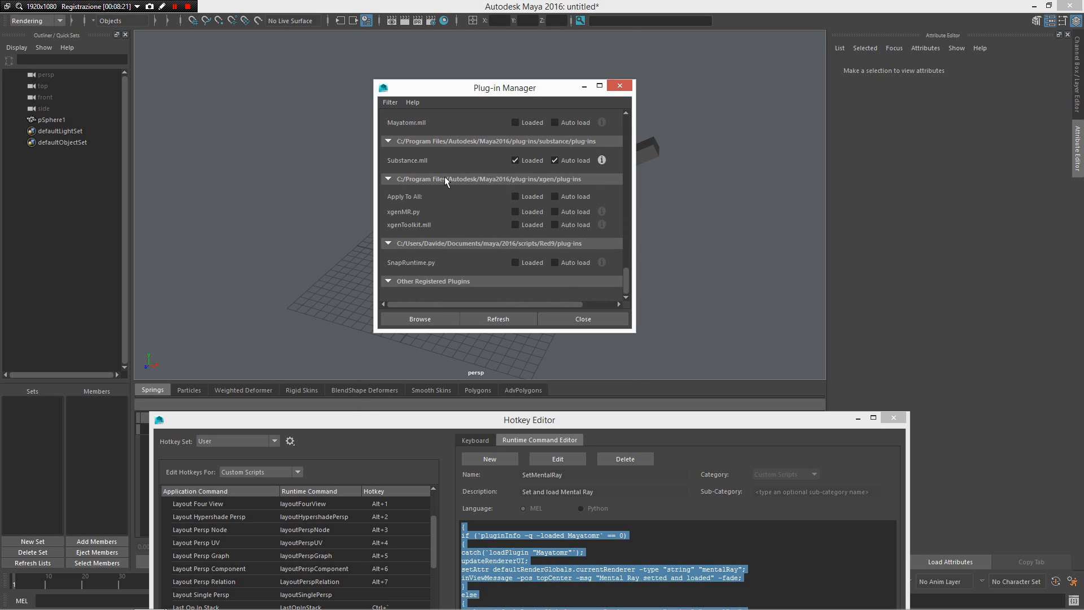
pyautogui.scroll(2, 469, 178)
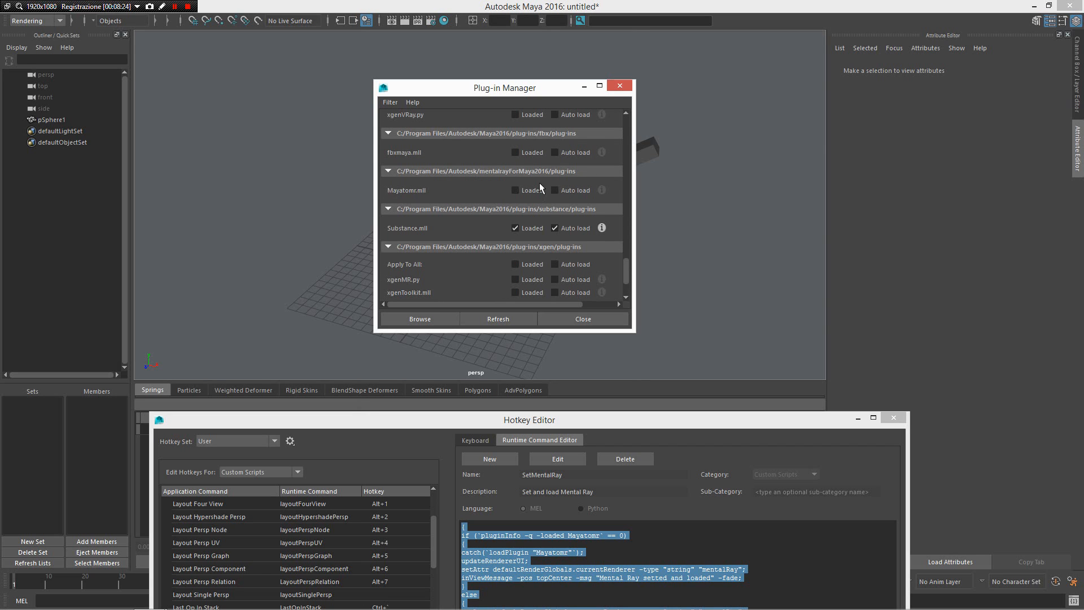
pyautogui.scroll(-2, 568, 153)
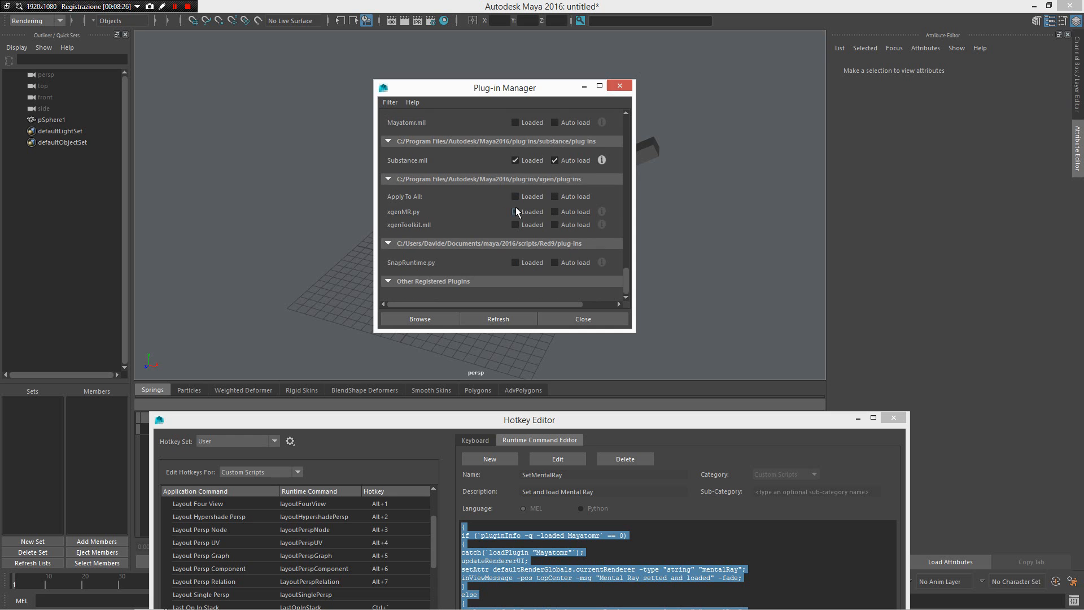
pyautogui.moveTo(691, 429); pyautogui.dragTo(681, 204)
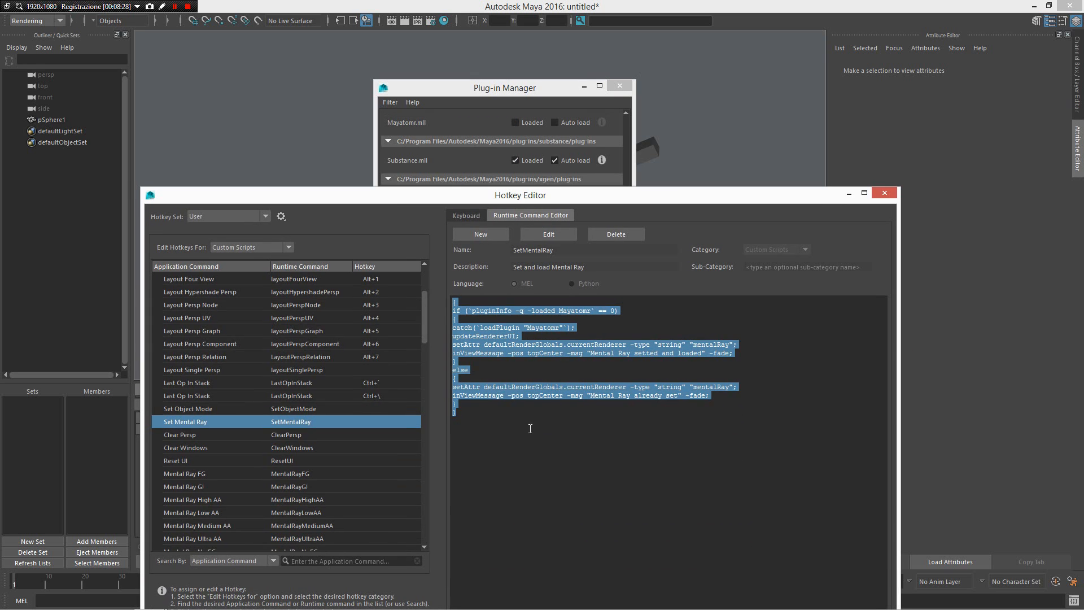
pyautogui.moveTo(826, 194); pyautogui.dragTo(780, 463)
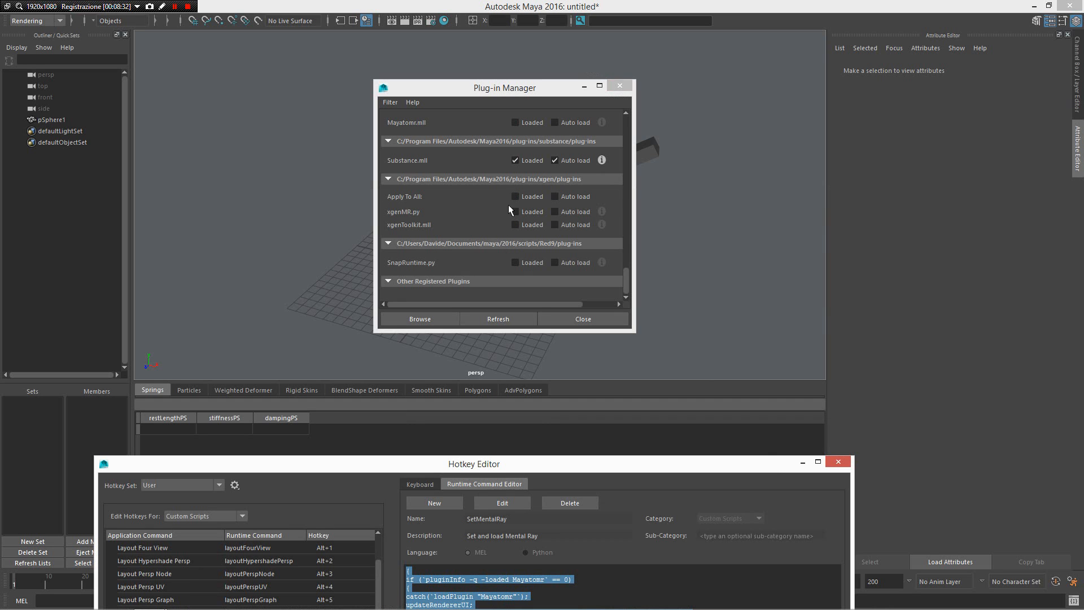
# - Close the Plug-in Manager and run Set Mental Ray with the sphere selected
pyautogui.click(620, 86)
pyautogui.click(477, 267)
pyautogui.moveTo(501, 225); pyautogui.dragTo(586, 239, button='right')
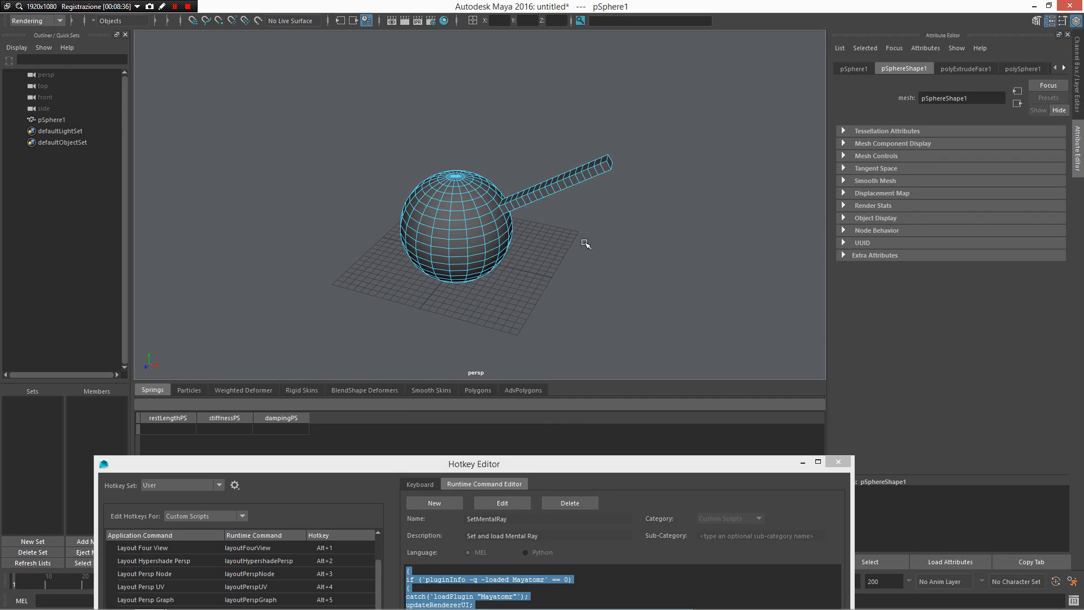
pyautogui.scroll(-3, 588, 249)
pyautogui.moveTo(483, 239); pyautogui.dragTo(552, 201, button='right')
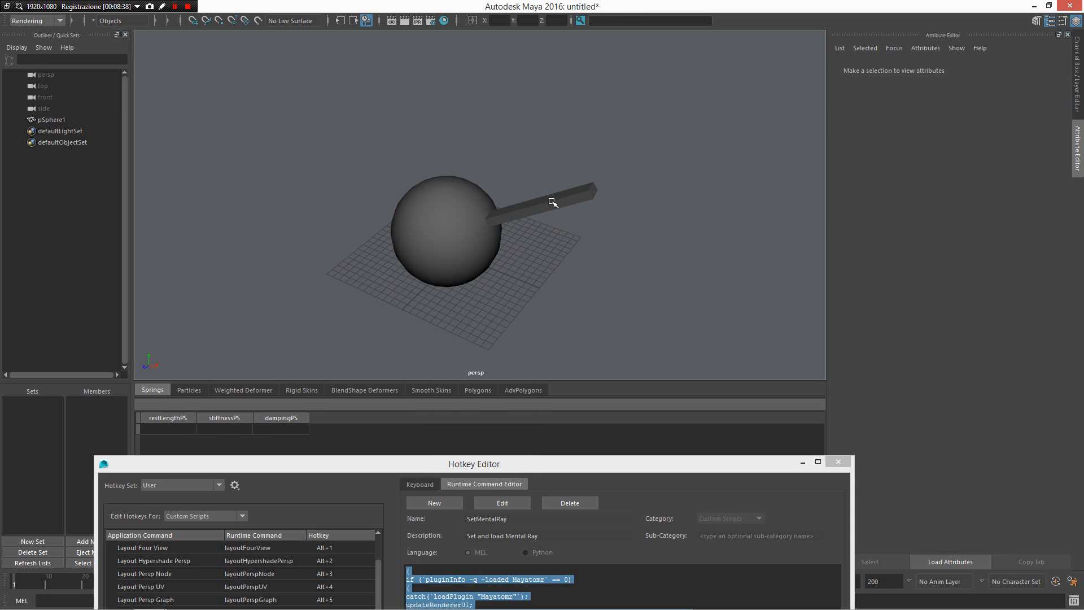
pyautogui.click(513, 214)
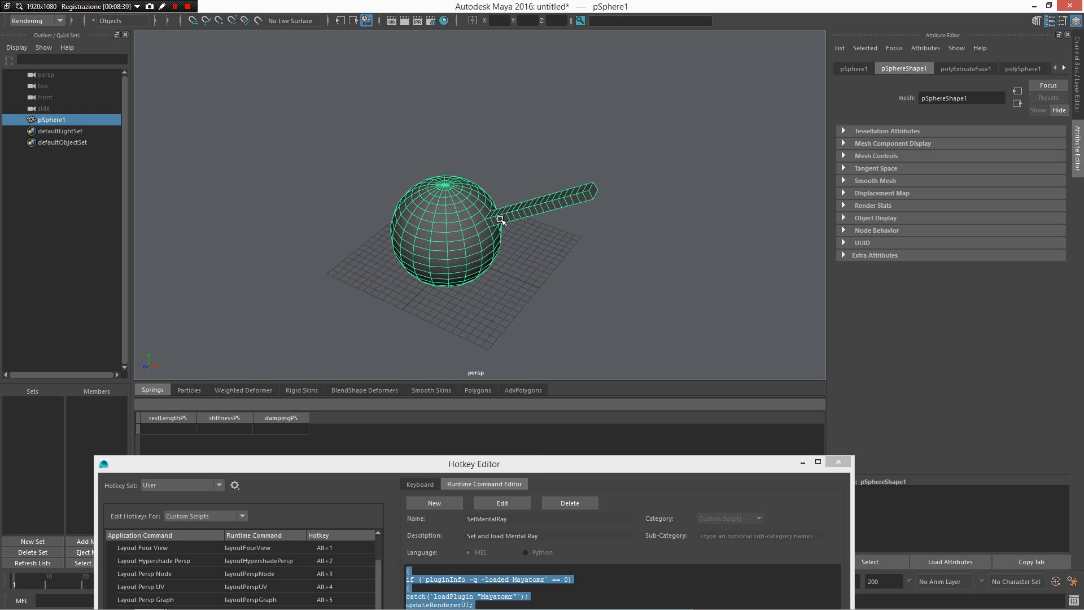
pyautogui.click(581, 136)
pyautogui.click(523, 187)
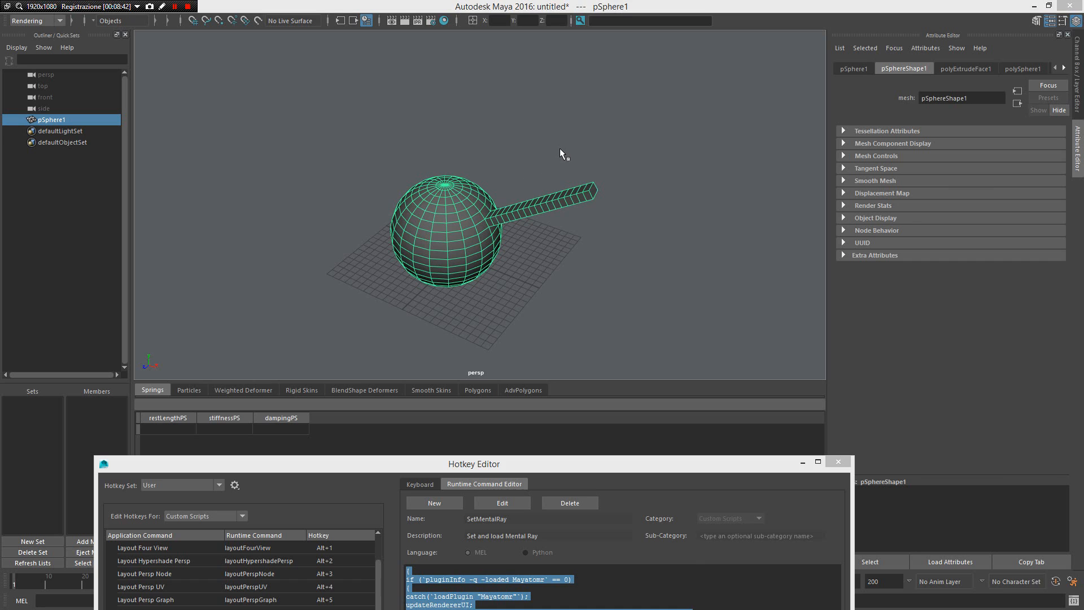
pyautogui.moveTo(561, 150); pyautogui.dragTo(370, 216, button='right')
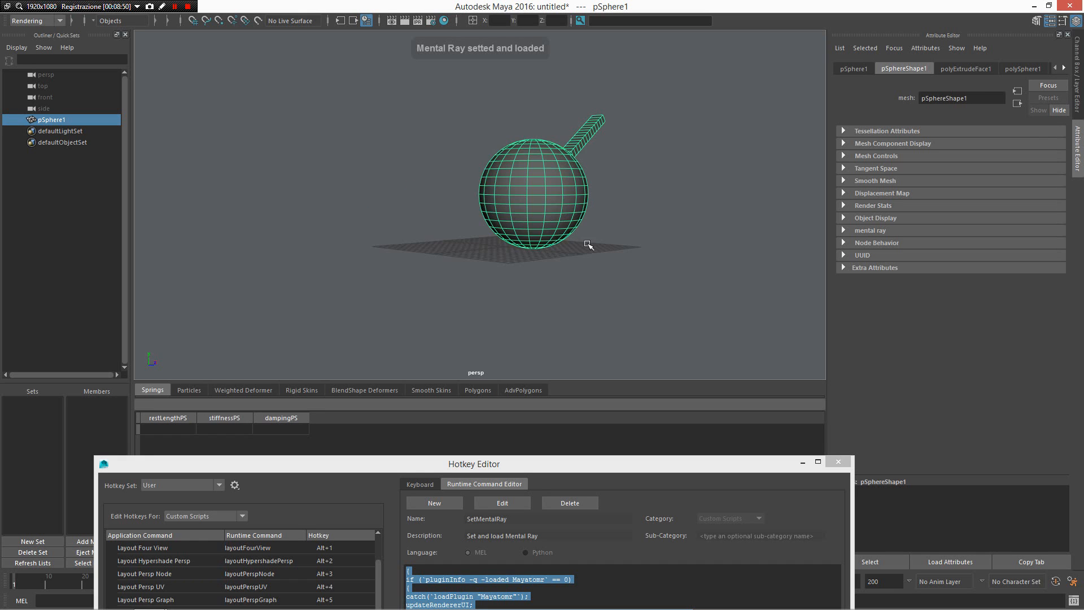
# - Check the active renderer in the Render Settings, and close that window
pyautogui.keyDown('alt'); pyautogui.moveTo(587, 244); pyautogui.dragTo(412, 106); pyautogui.keyUp('alt')
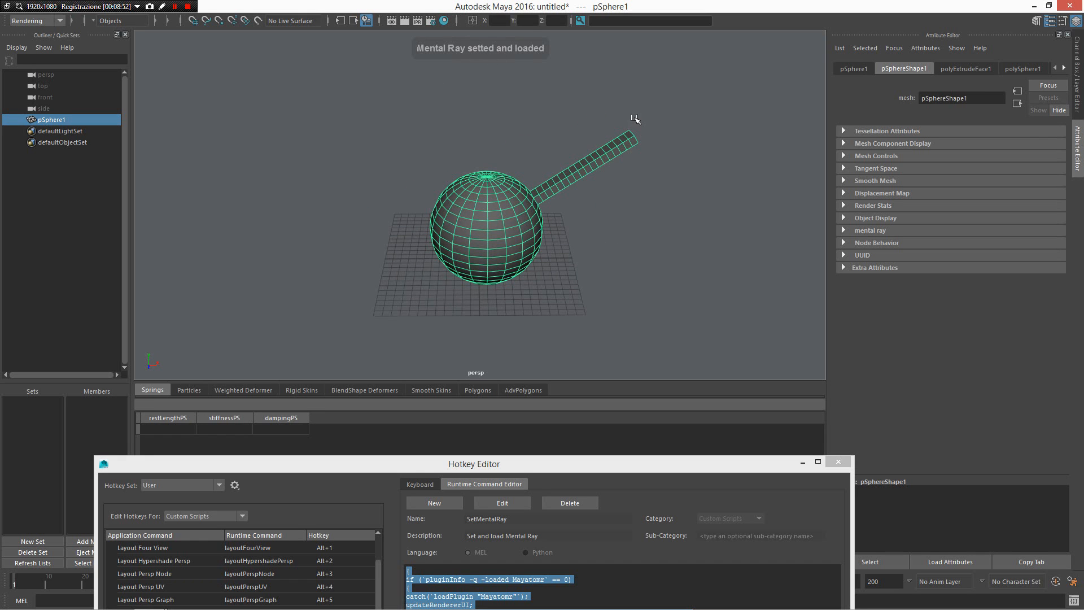
pyautogui.keyDown('alt'); pyautogui.moveTo(636, 119); pyautogui.dragTo(463, 57); pyautogui.keyUp('alt')
pyautogui.click(431, 21)
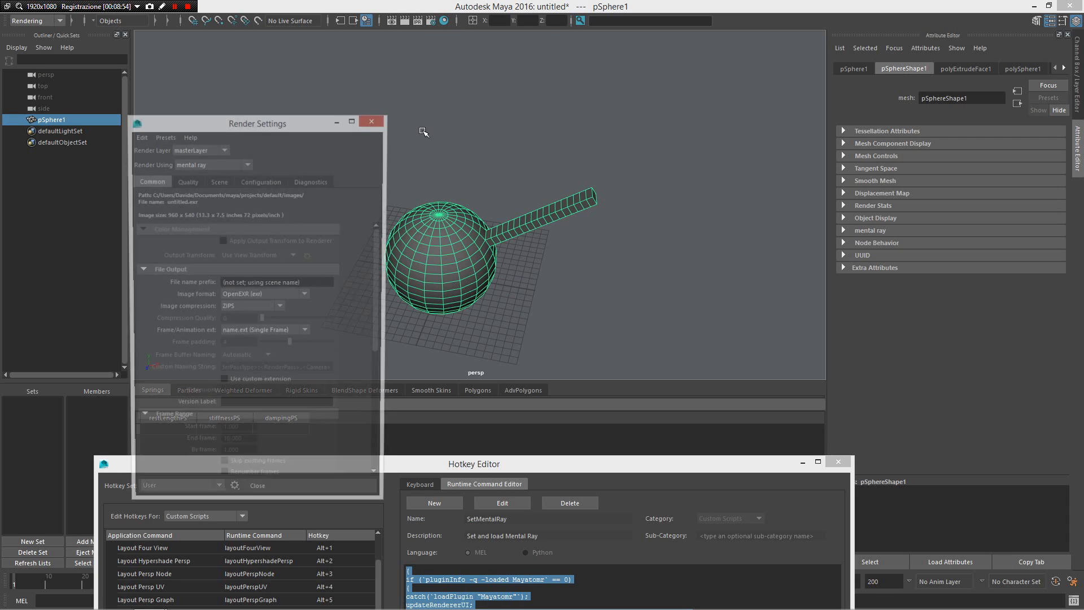
pyautogui.click(372, 122)
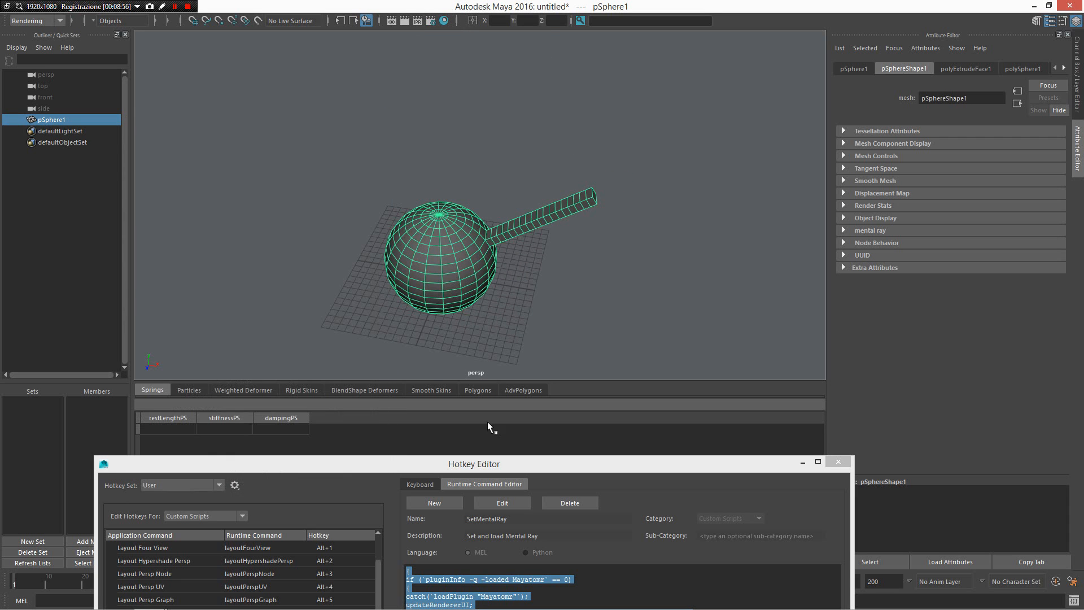
# - Move the Hotkey Editor into full view and review the Clear Persp script
pyautogui.moveTo(527, 473); pyautogui.dragTo(713, 166)
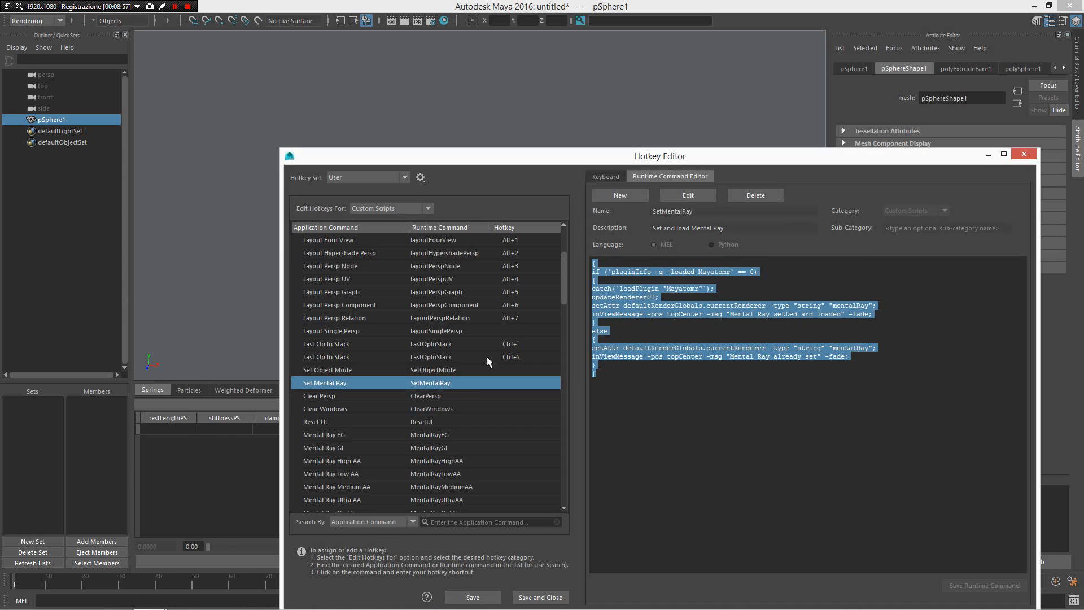
pyautogui.click(470, 405)
pyautogui.click(472, 395)
pyautogui.scroll(-2, 477, 396)
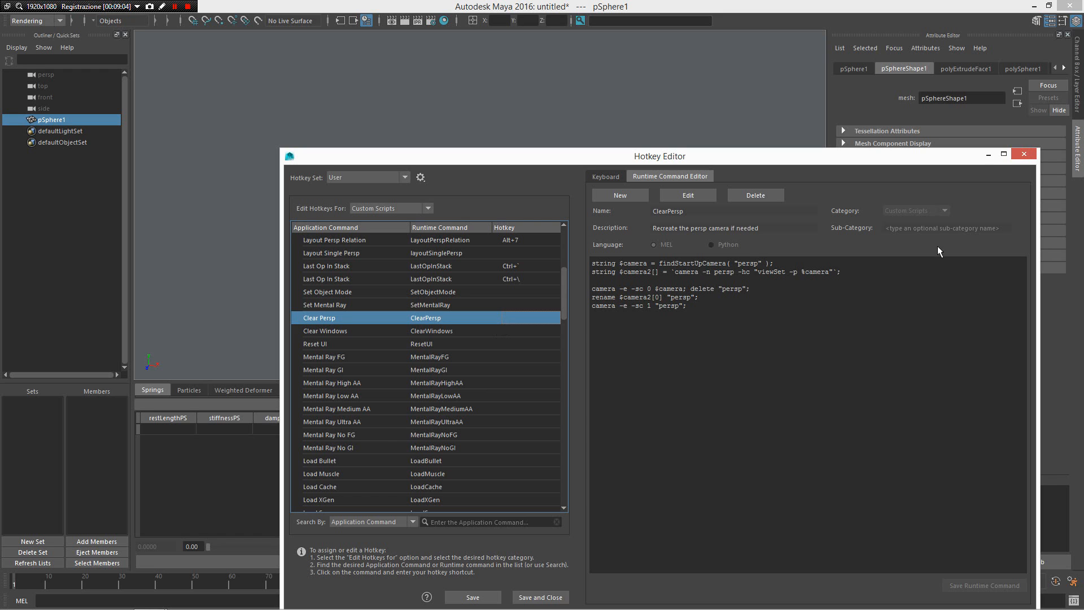
# - Minimise the Hotkey Editor and recreate the perspective camera with Clear Persp Camera
pyautogui.click(988, 154)
pyautogui.keyDown('alt'); pyautogui.moveTo(598, 300); pyautogui.dragTo(640, 218); pyautogui.keyUp('alt')
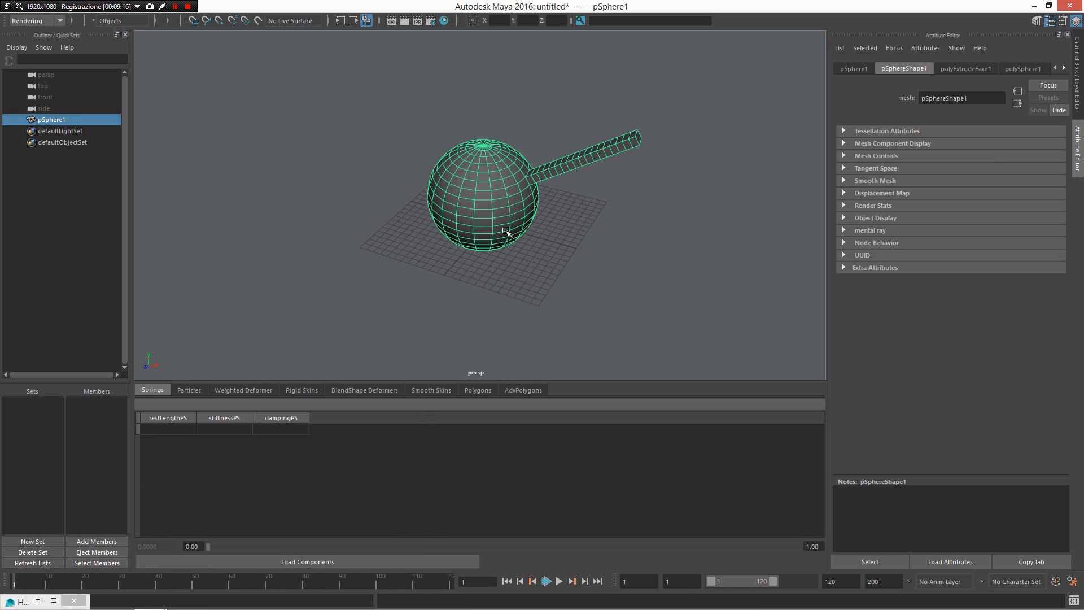
pyautogui.keyDown('shift'); pyautogui.rightClick(580, 276); pyautogui.keyUp('shift')
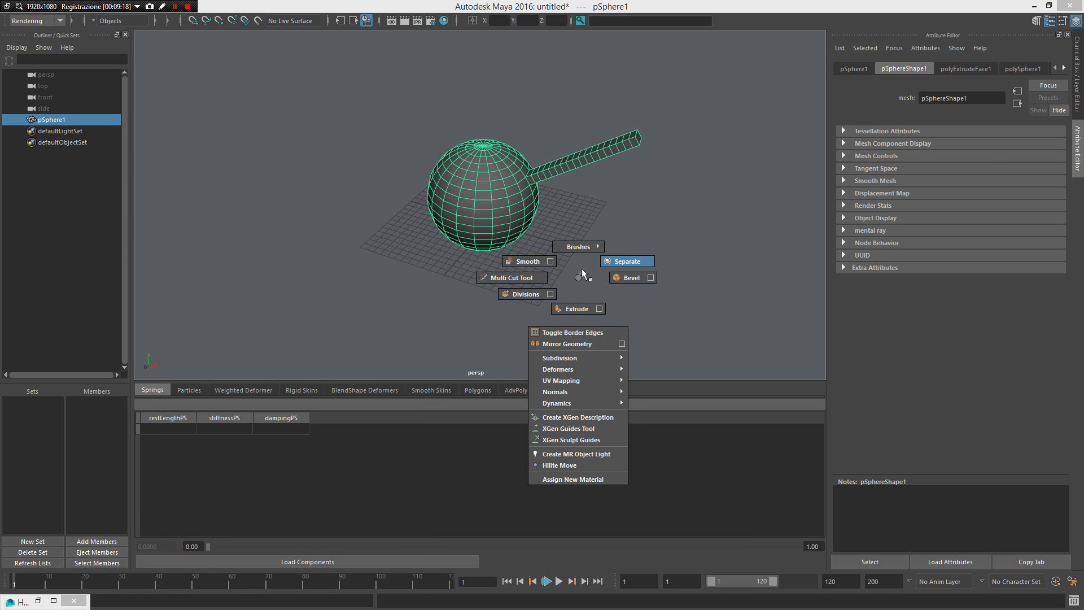
pyautogui.rightClick(583, 272)
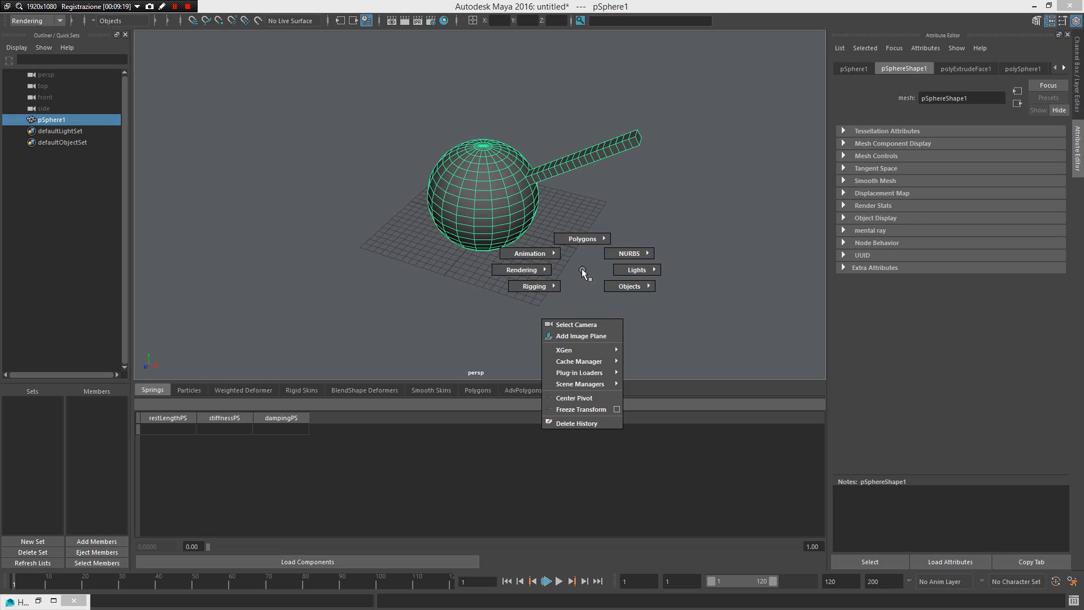
pyautogui.click(583, 270)
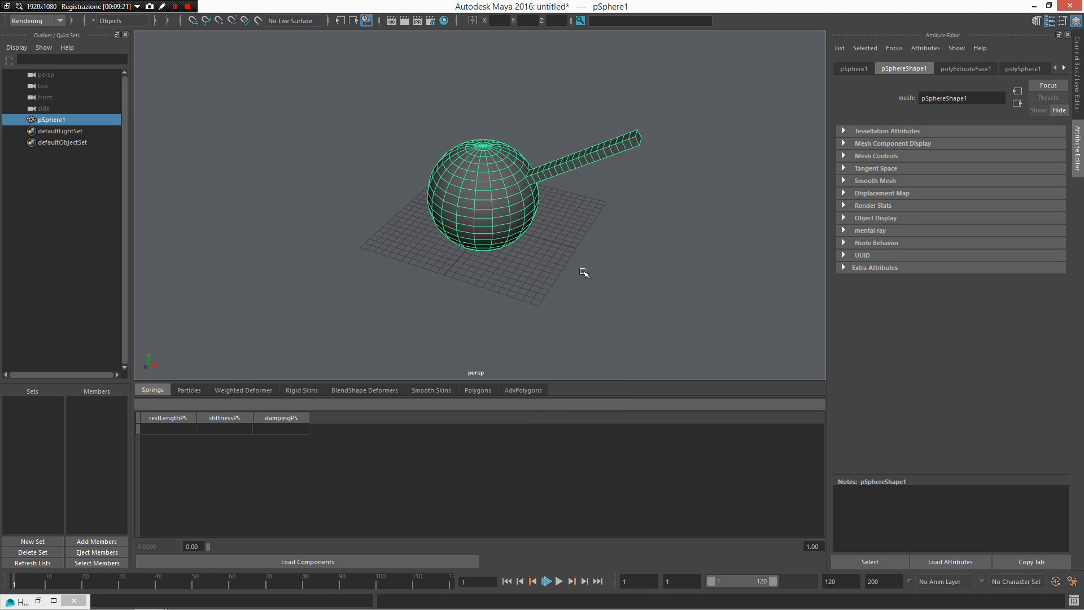
pyautogui.moveTo(574, 238); pyautogui.dragTo(691, 378, button='right')
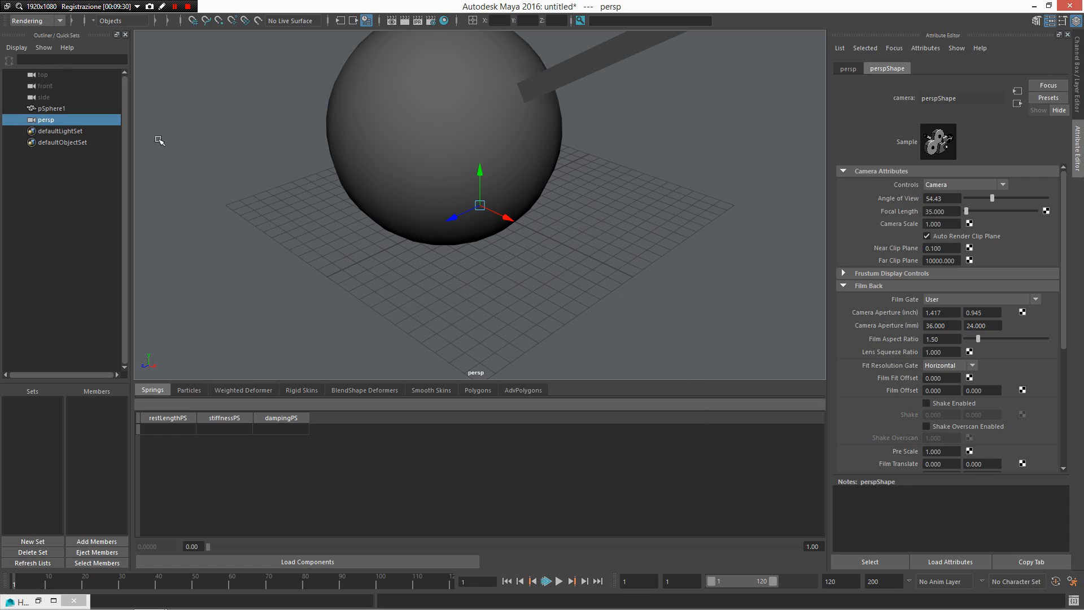
# - Select the persp camera in the Outliner and inspect it by orbiting the scene
pyautogui.click(232, 213)
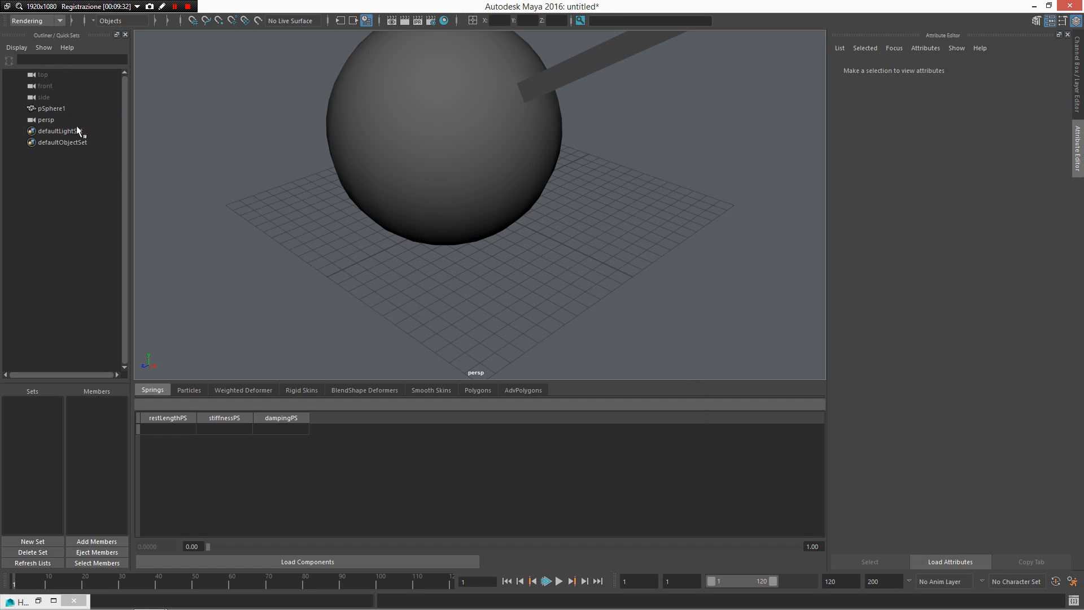
pyautogui.click(72, 108)
pyautogui.click(73, 119)
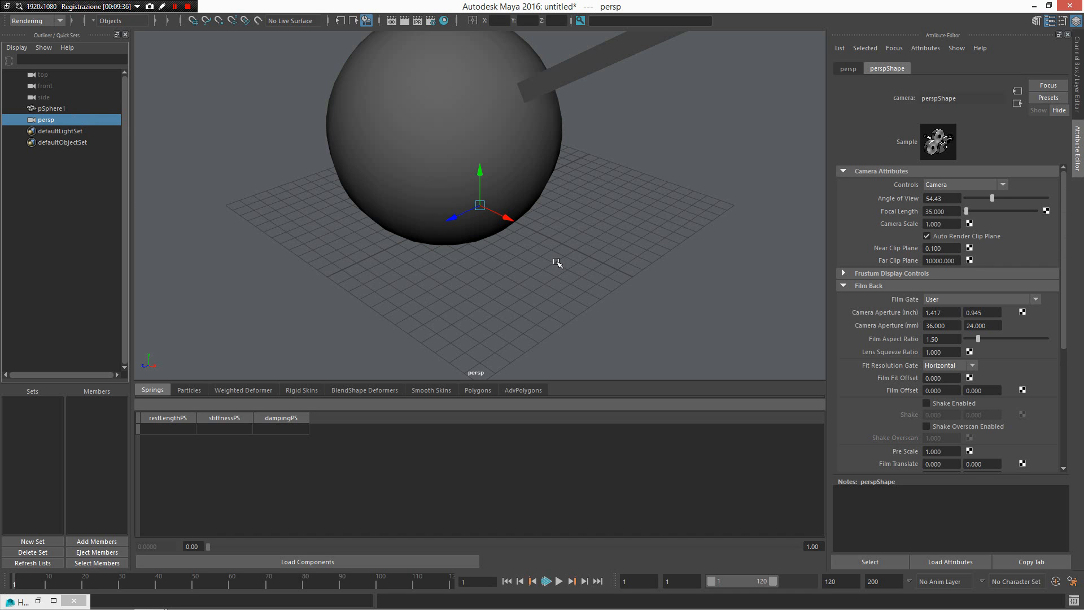
pyautogui.keyDown('alt'); pyautogui.moveTo(496, 262); pyautogui.dragTo(513, 246); pyautogui.keyUp('alt')
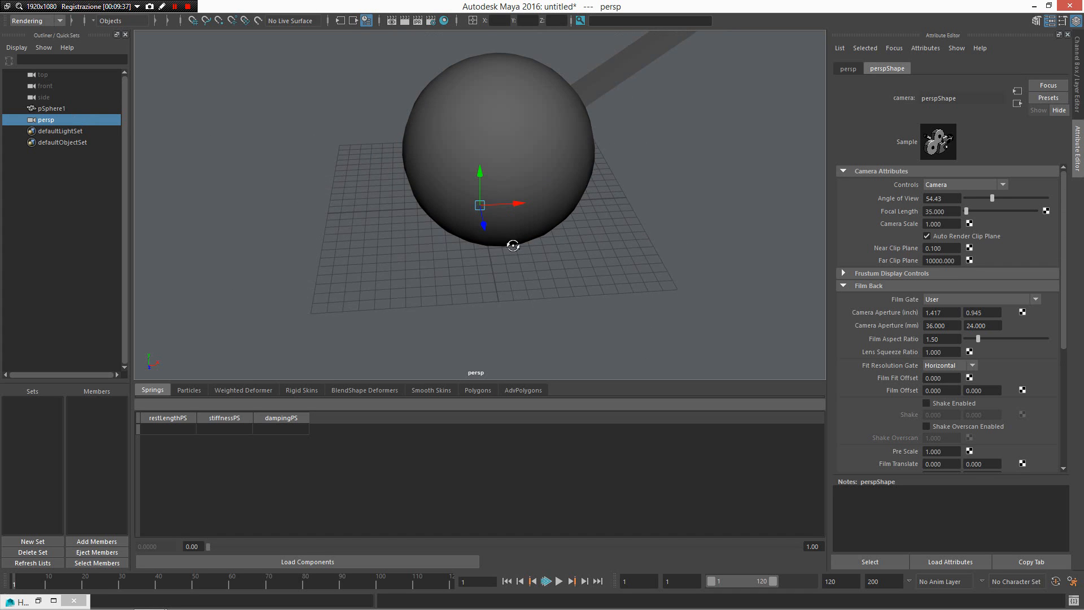
# - Review the Clear Windows script in the Hotkey Editor, and minimise the editor
pyautogui.click(54, 600)
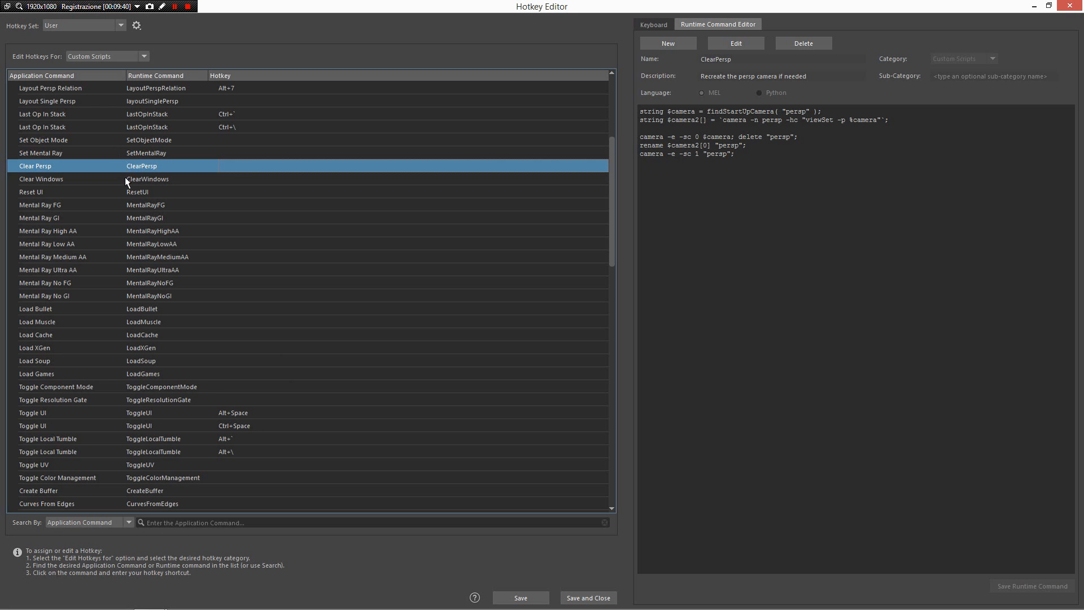
pyautogui.click(126, 179)
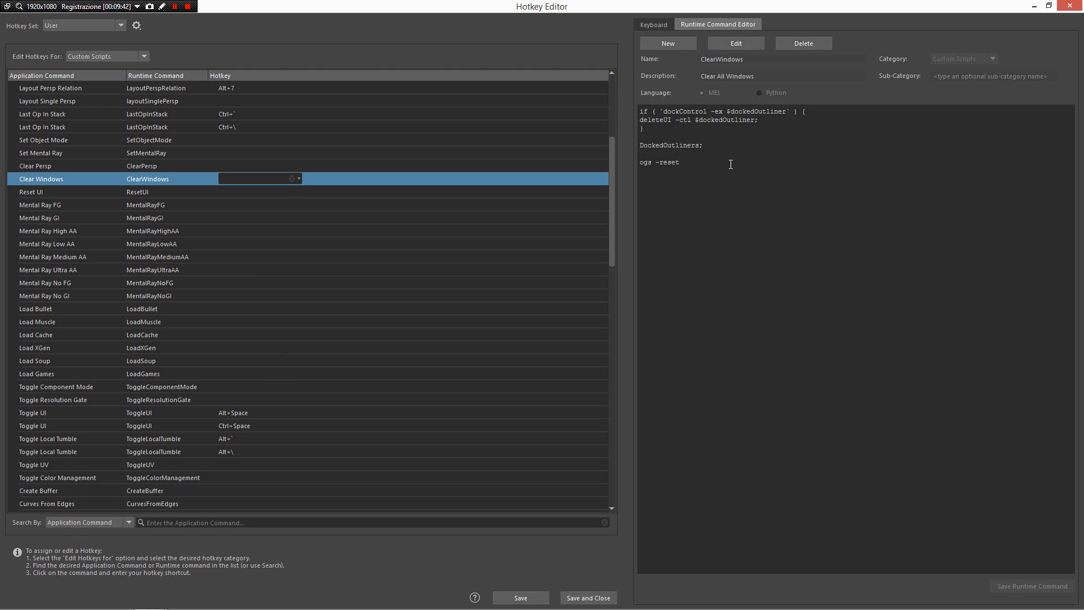
pyautogui.click(1034, 6)
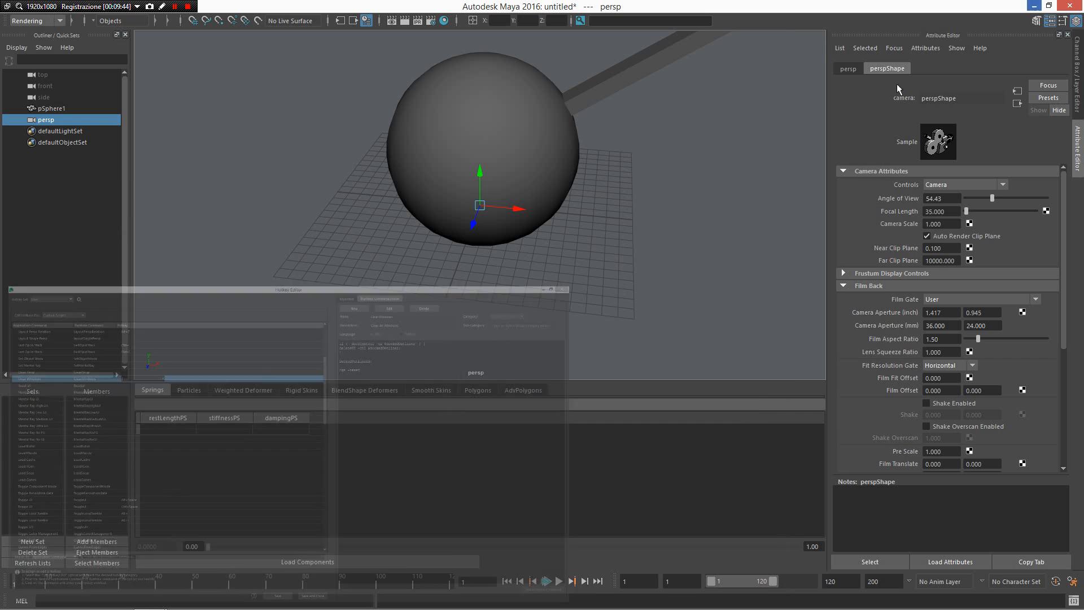
# - Open, reposition and close the Render Settings window, and run Clear Windows from the Scene Managers commands
pyautogui.click(430, 21)
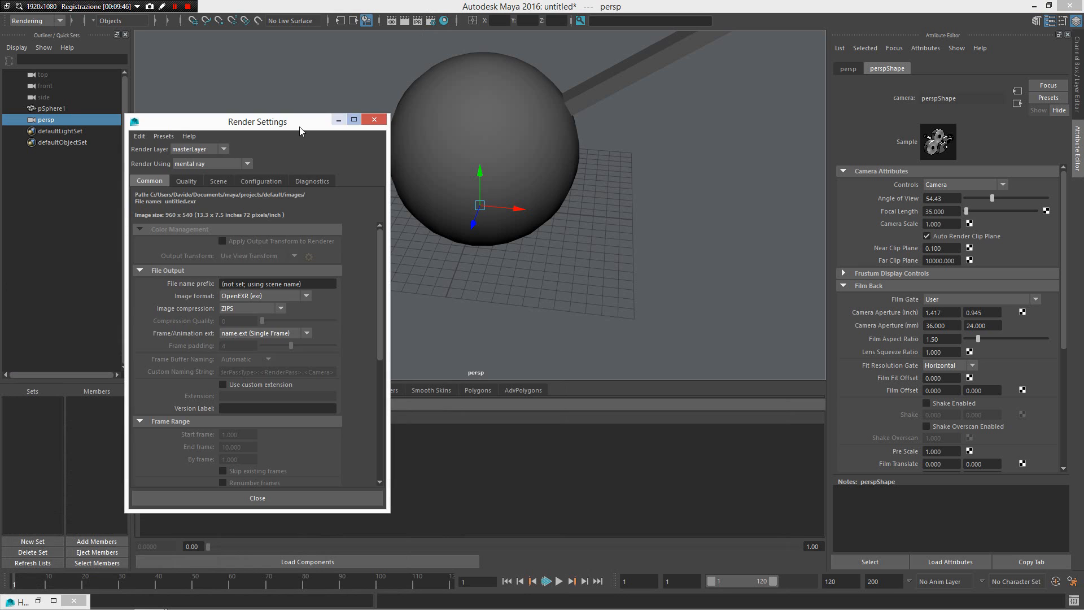
pyautogui.moveTo(344, 119); pyautogui.dragTo(445, 119)
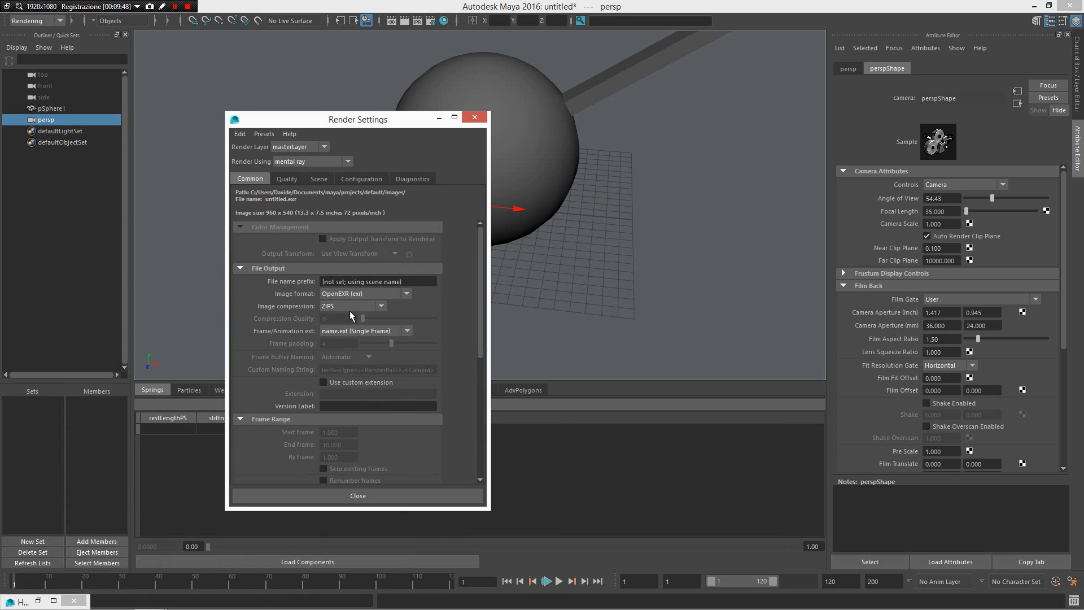
pyautogui.click(483, 120)
pyautogui.rightClick(518, 272)
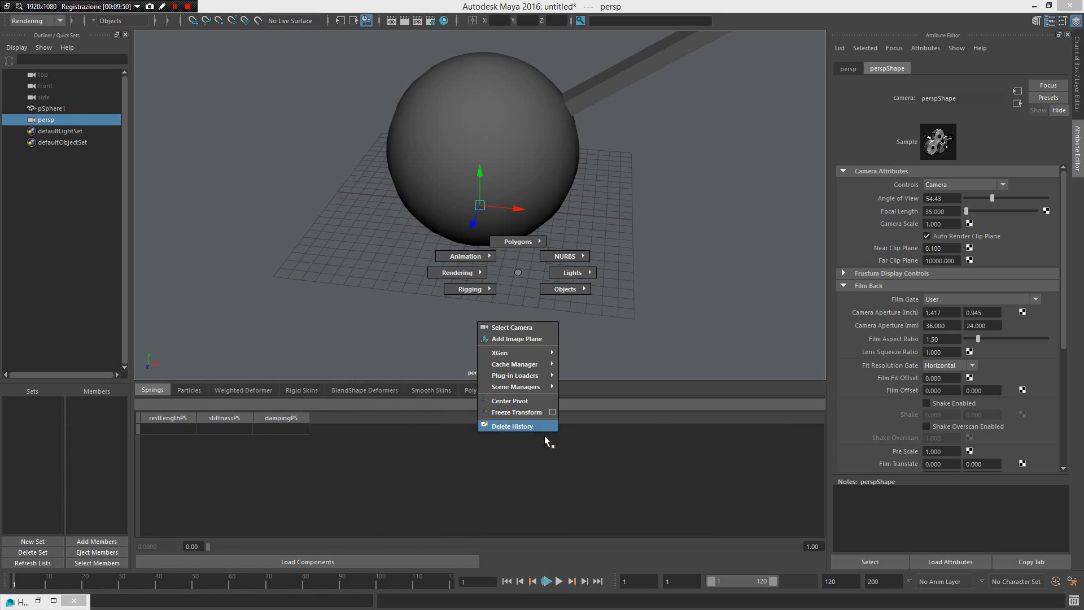
pyautogui.moveTo(536, 387)
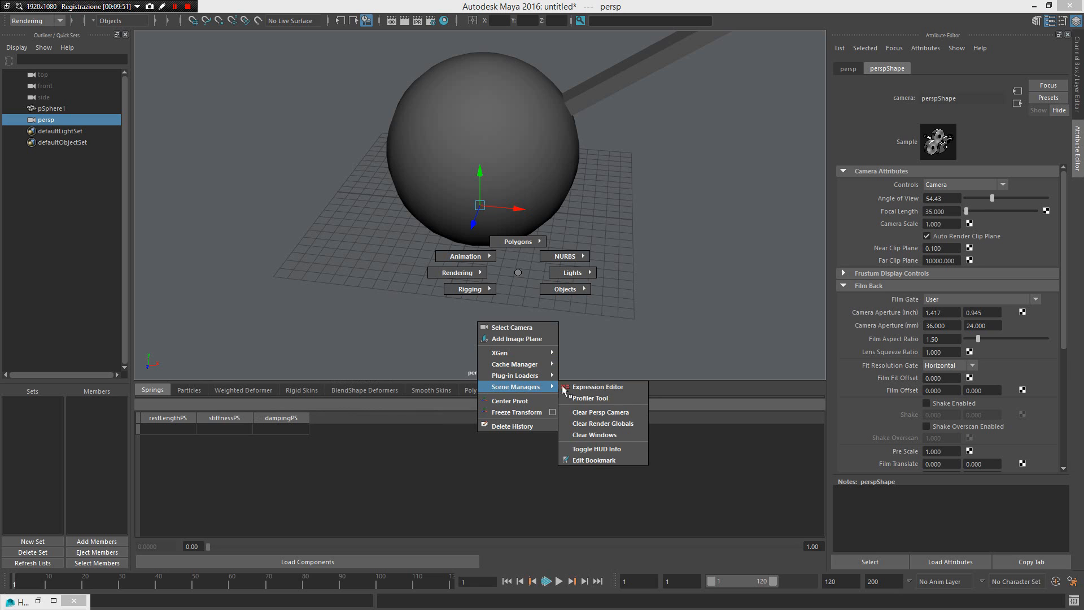
pyautogui.click(626, 432)
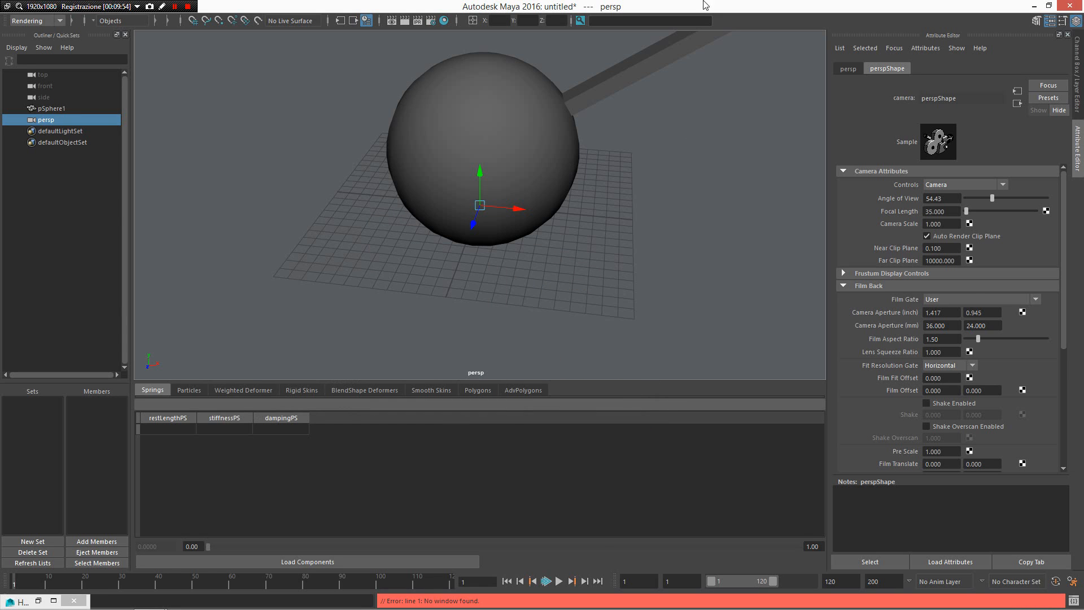
# - Replace the Attribute Editor with the Channel Box, and briefly open the Render Settings to check them
pyautogui.click(1075, 39)
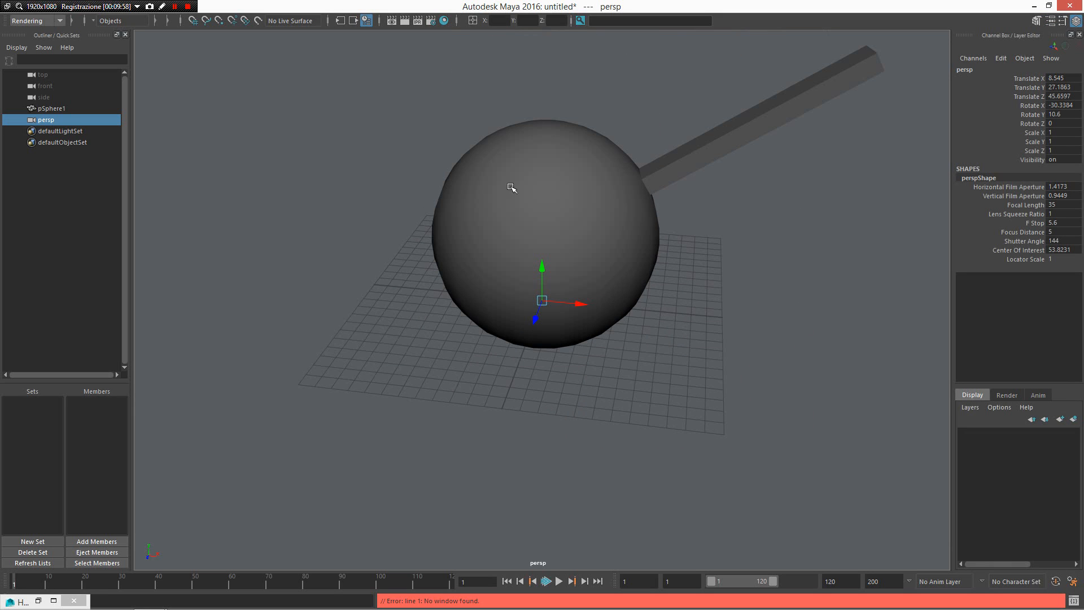
pyautogui.click(438, 22)
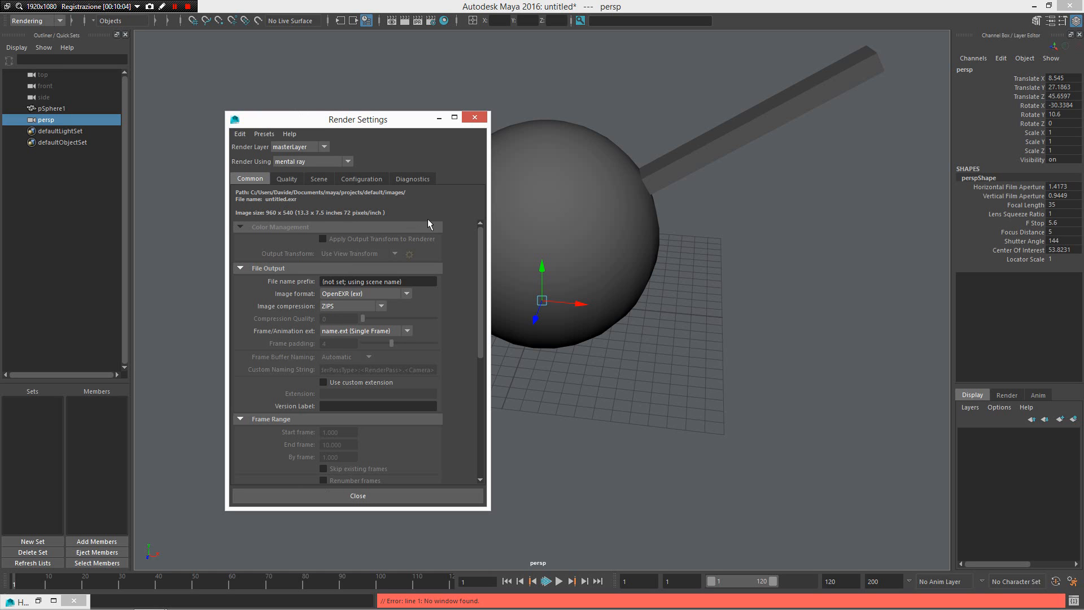
pyautogui.click(475, 117)
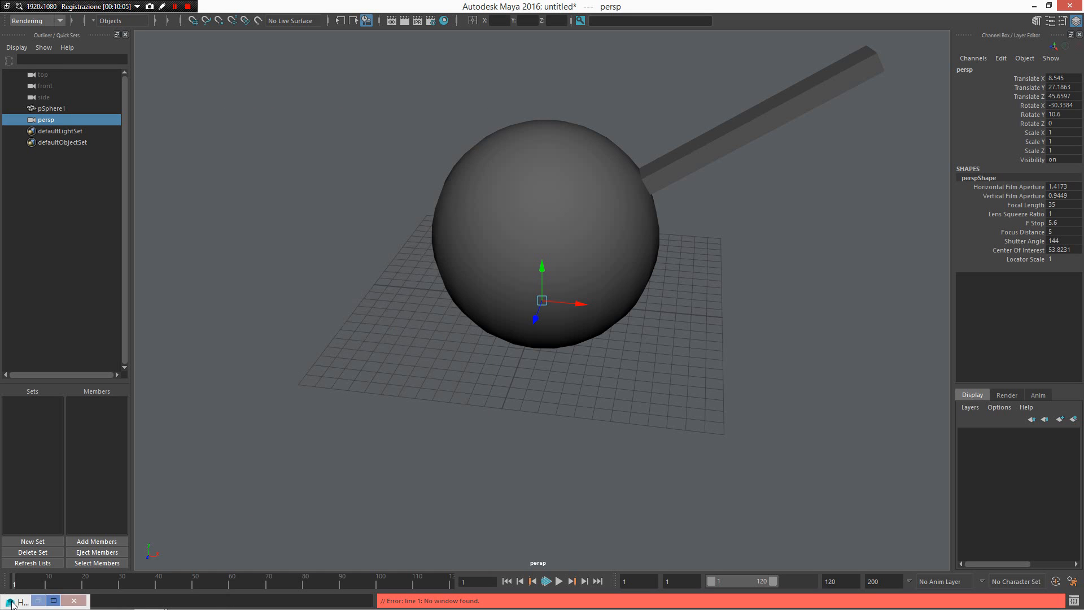
# - Restore the Hotkey Editor and review the Reset UI script
pyautogui.click(54, 600)
pyautogui.click(155, 193)
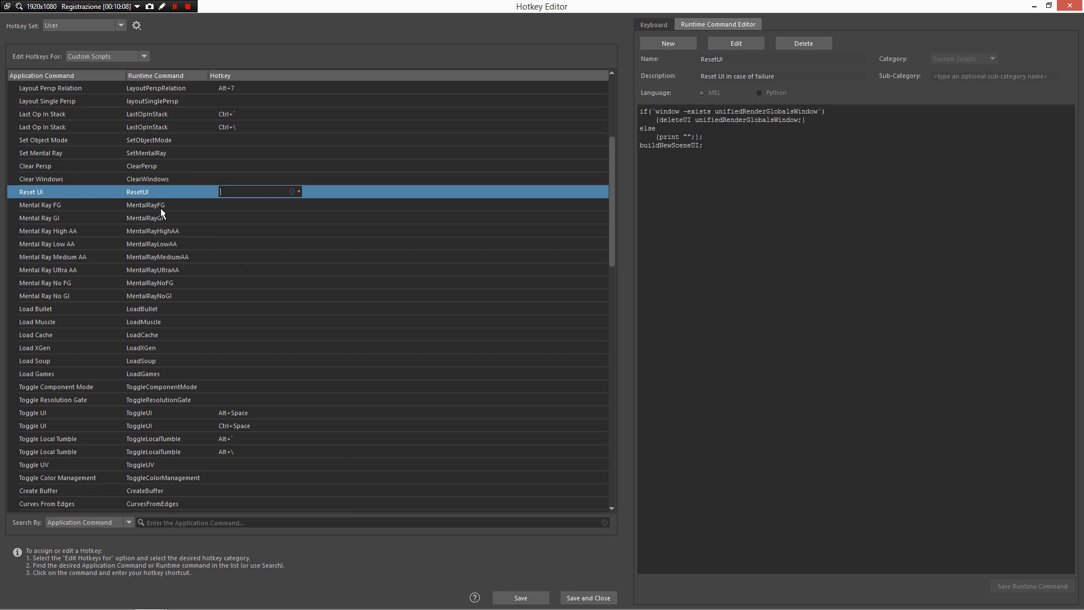
pyautogui.scroll(2, 170, 257)
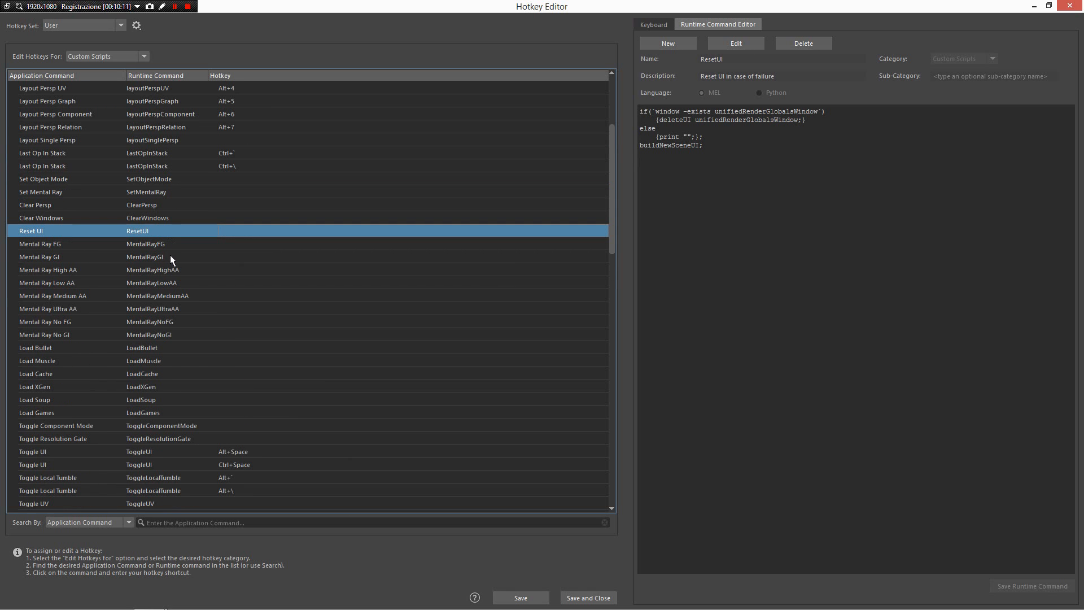
# - Review the Mental Ray FG, Medium AA, No FG and Low AA scripts in the custom scripts list
pyautogui.click(158, 245)
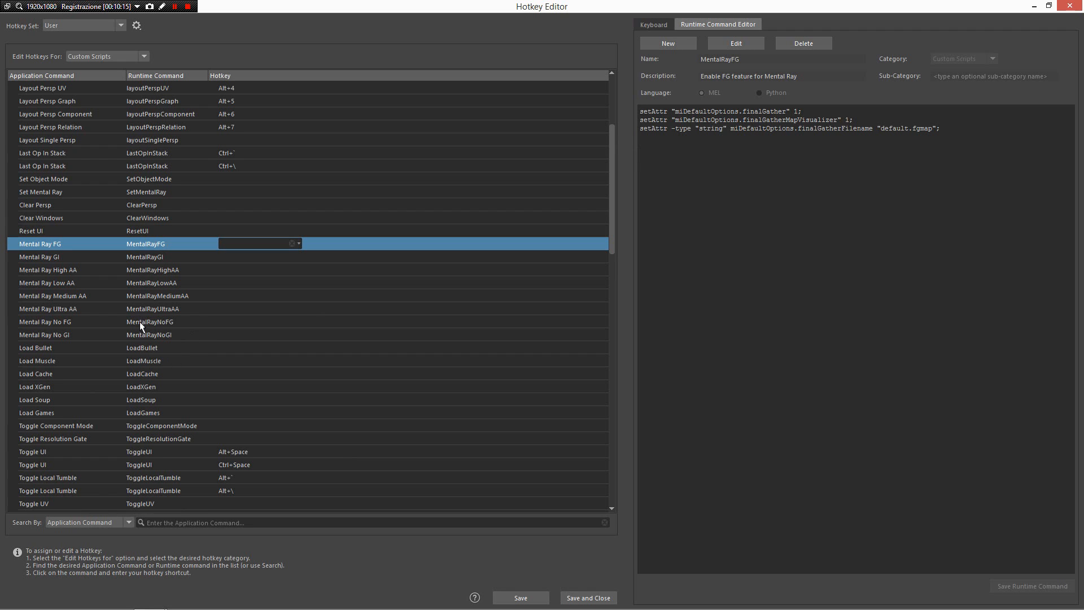
pyautogui.click(174, 273)
pyautogui.click(174, 289)
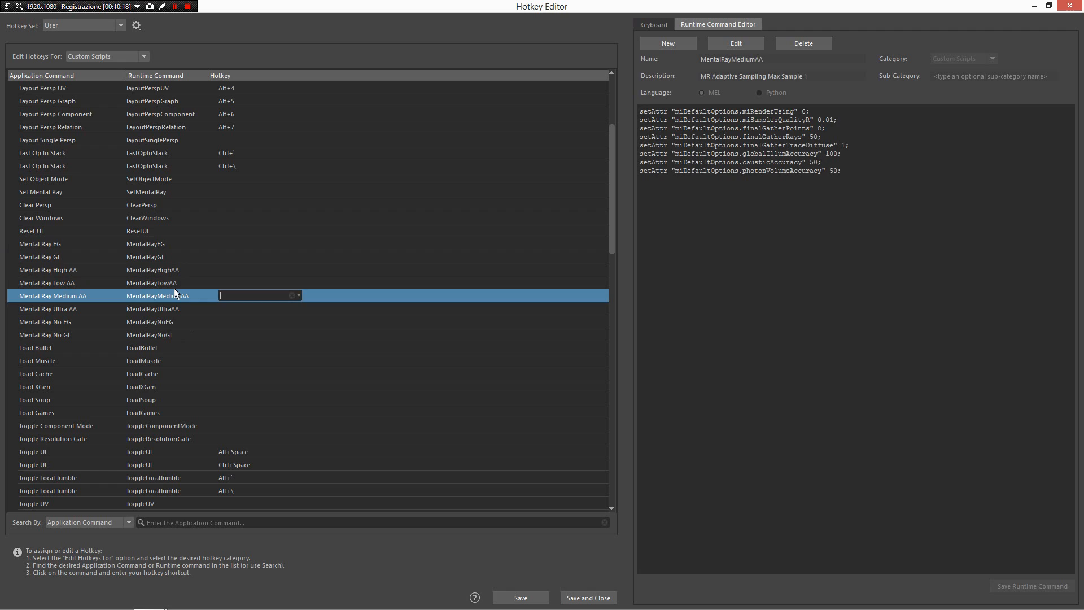
pyautogui.click(163, 320)
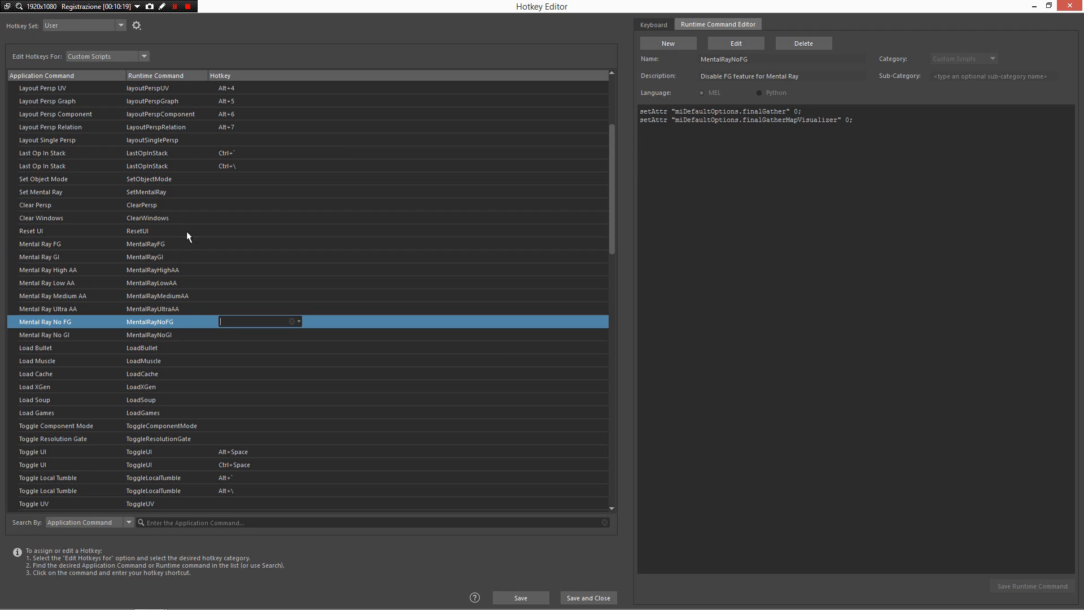
pyautogui.click(185, 283)
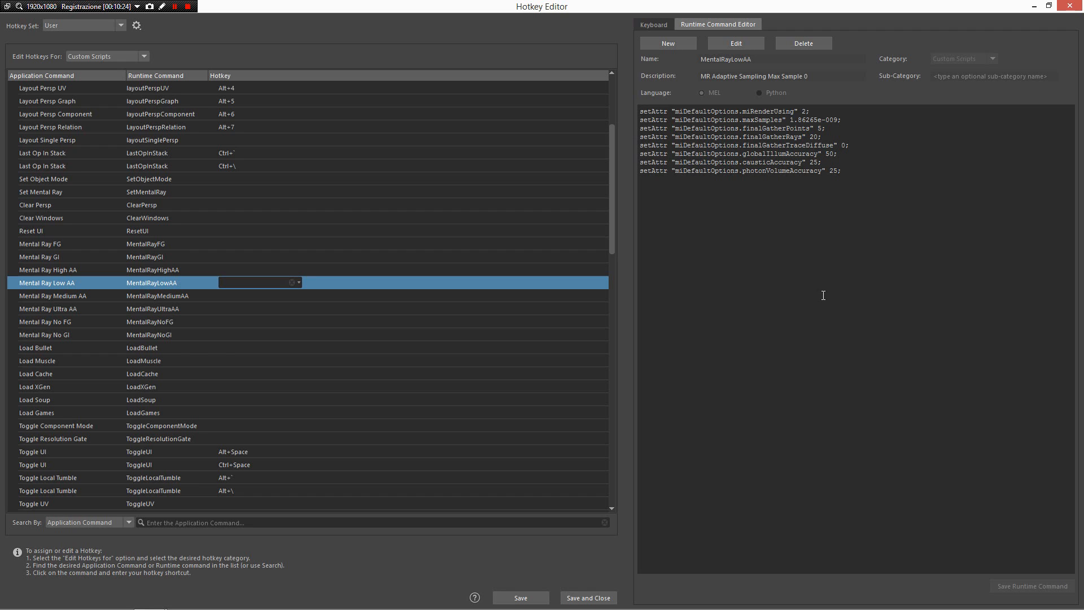
# - Review the Mental Ray Ultra AA, High AA, Medium AA, Low AA and No FG scripts in the custom scripts list
pyautogui.click(297, 305)
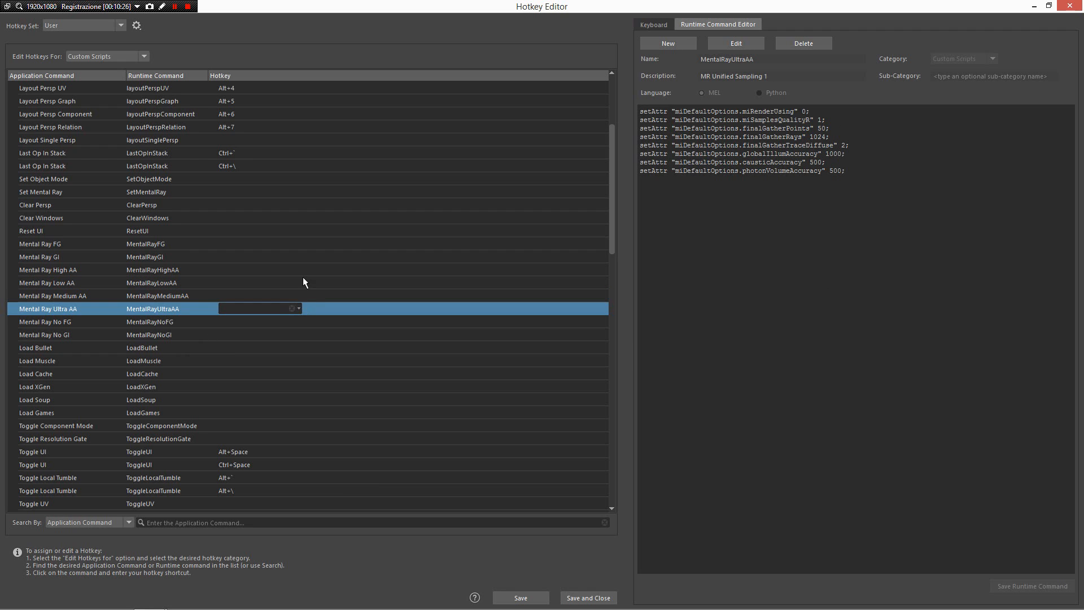
pyautogui.click(303, 280)
pyautogui.click(299, 308)
pyautogui.click(309, 271)
pyautogui.click(313, 321)
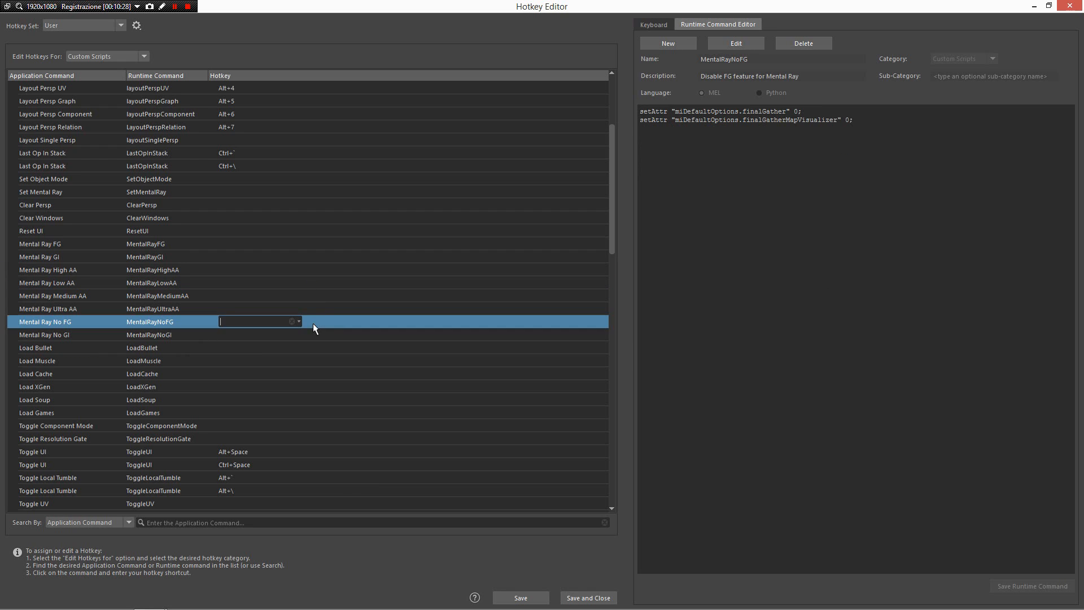
pyautogui.click(313, 307)
pyautogui.click(316, 296)
pyautogui.click(324, 281)
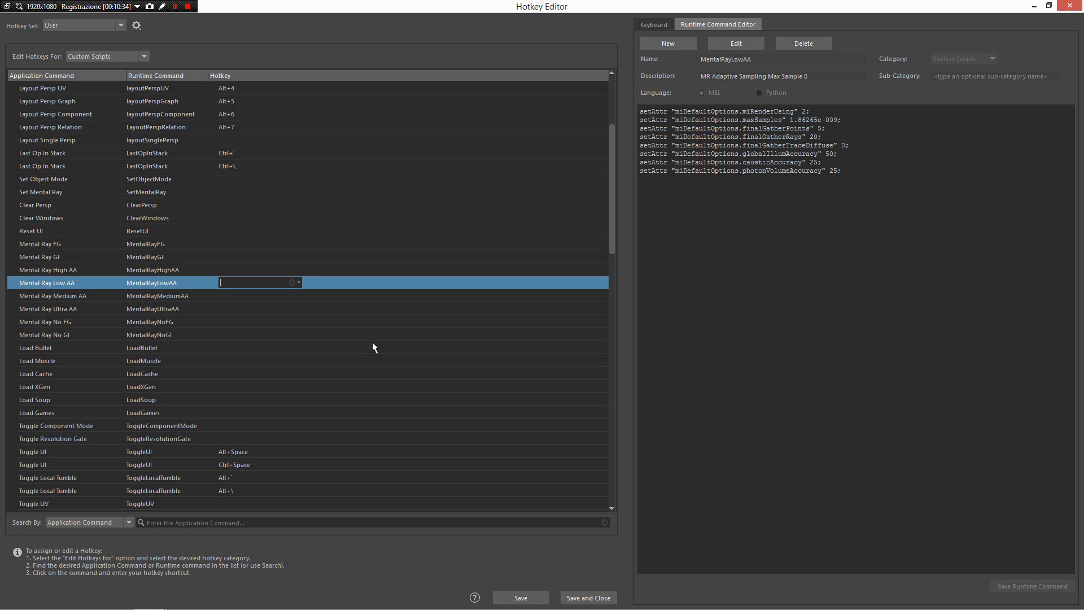
# - Minimize the Hotkey Editor, select the sphere, and browse the Mental Ray commands for FG, GI and Include Skin SSS
pyautogui.click(1033, 9)
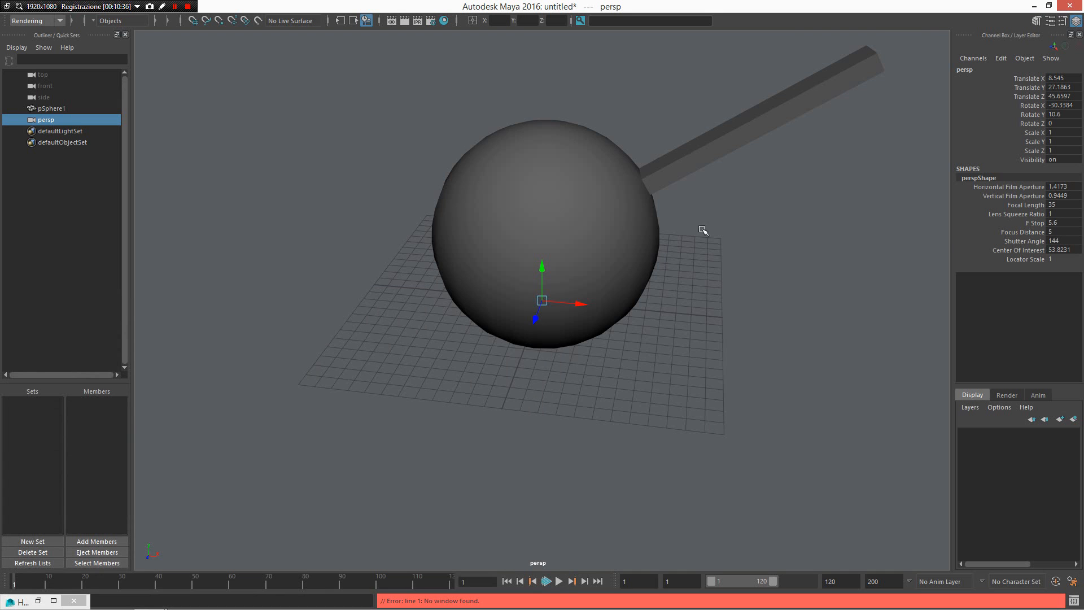
pyautogui.click(621, 240)
pyautogui.moveTo(622, 220); pyautogui.dragTo(457, 366)
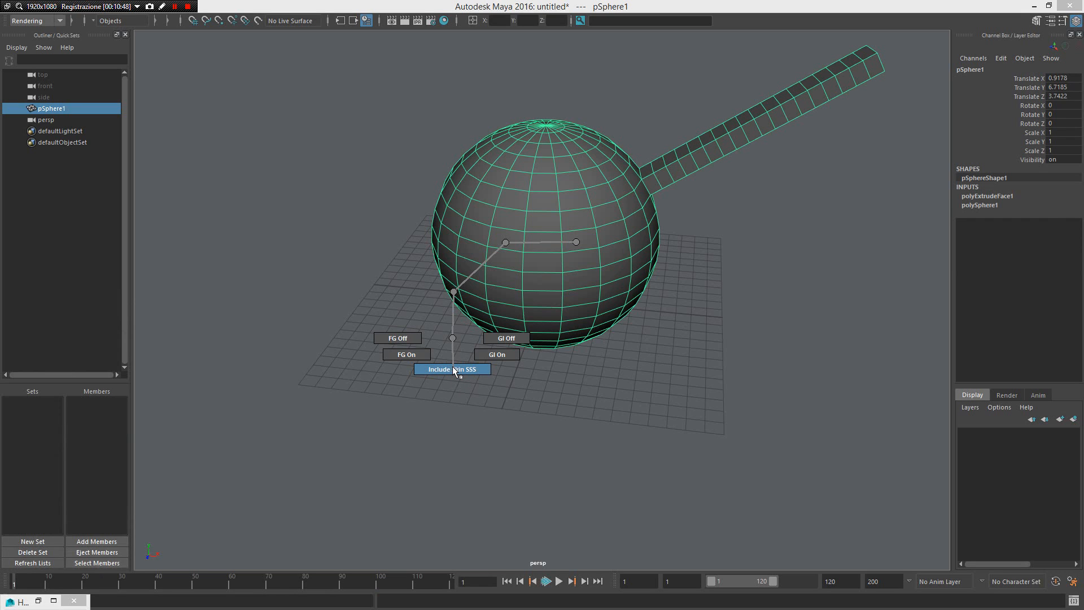
pyautogui.moveTo(453, 367); pyautogui.dragTo(445, 291)
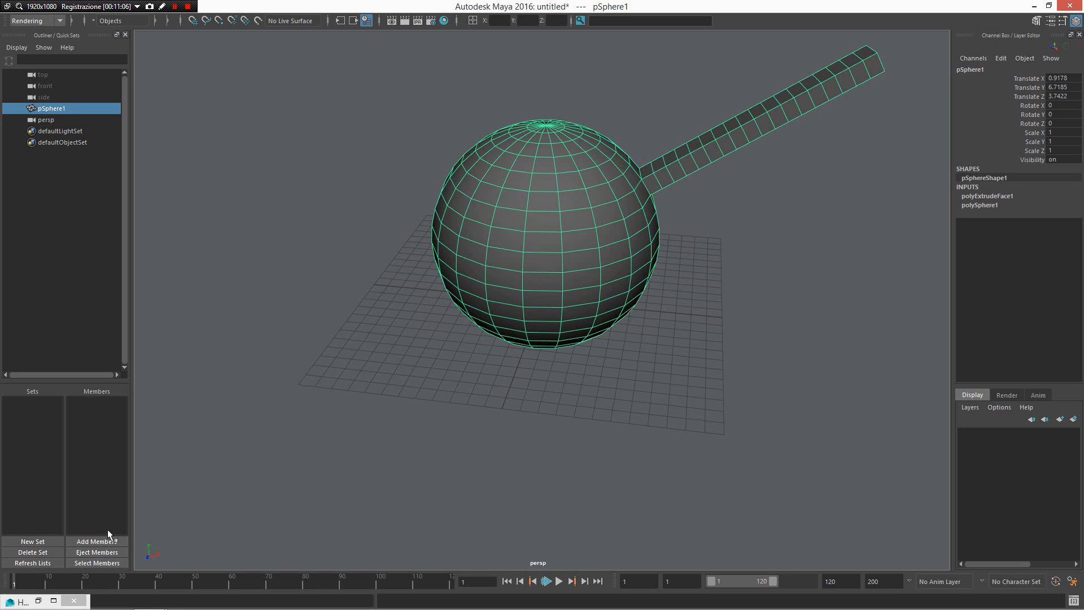
# - Restore the Hotkey Editor and review the Load Bullet, Load Muscle, Load Cache, Load XGen and Load Soup scripts
pyautogui.click(54, 600)
pyautogui.scroll(-3, 229, 346)
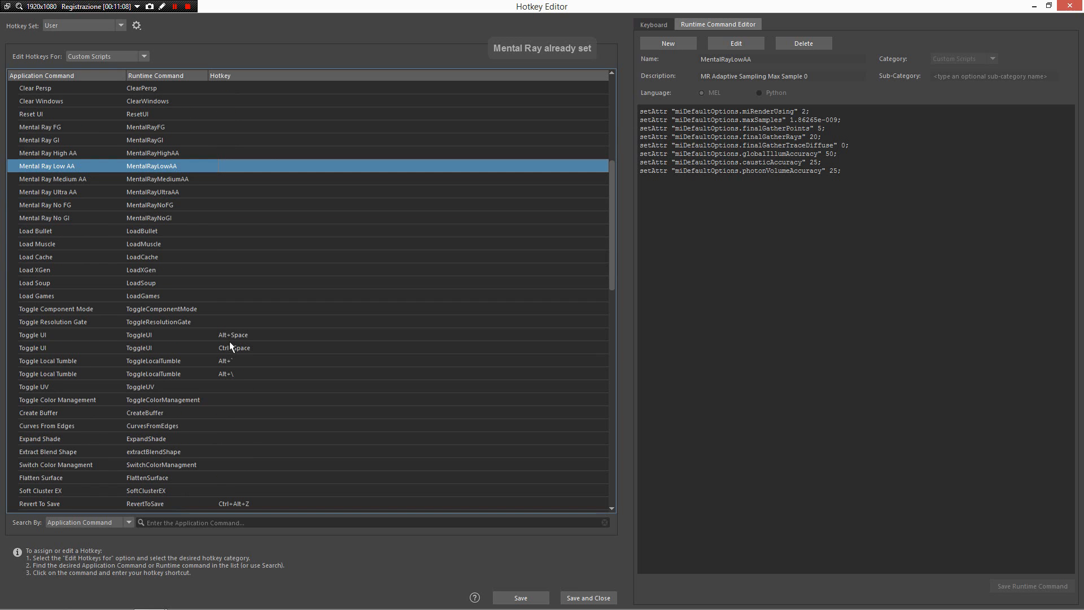
pyautogui.click(190, 228)
pyautogui.click(188, 252)
pyautogui.click(188, 246)
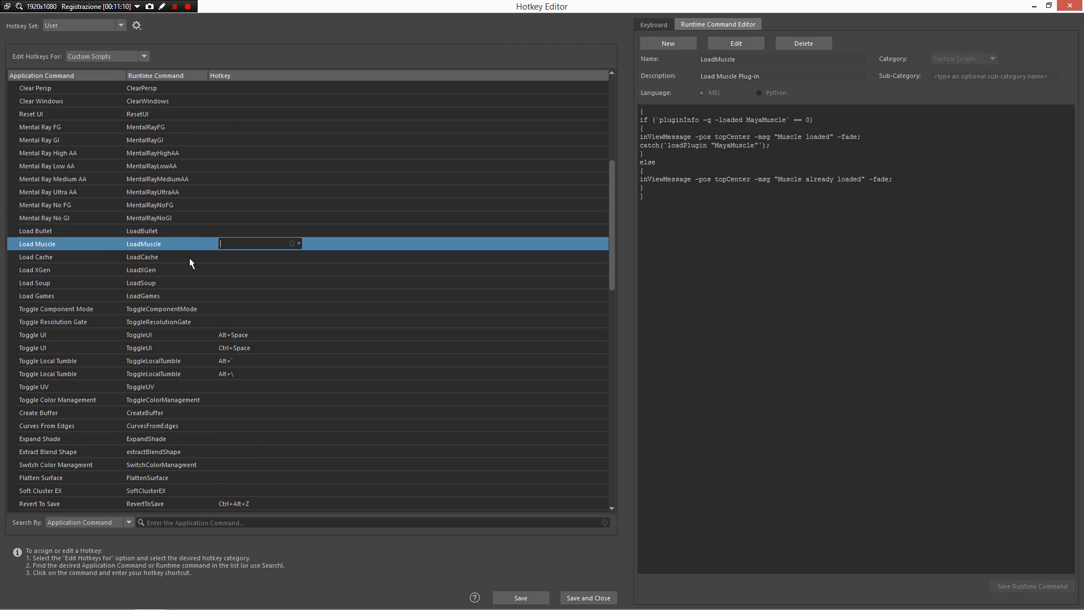
pyautogui.click(189, 259)
pyautogui.click(187, 271)
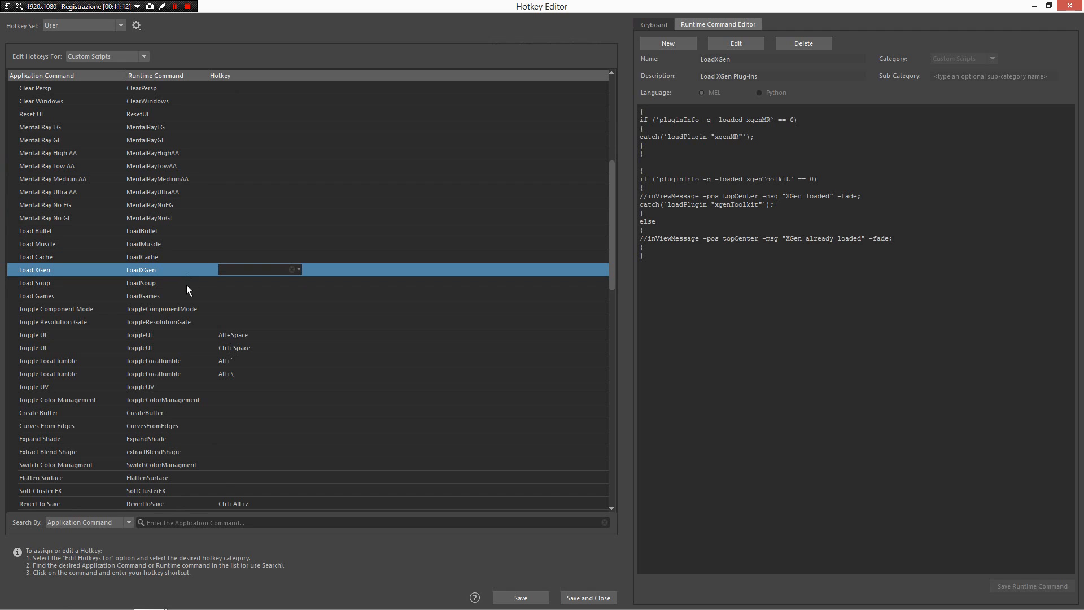
pyautogui.click(187, 285)
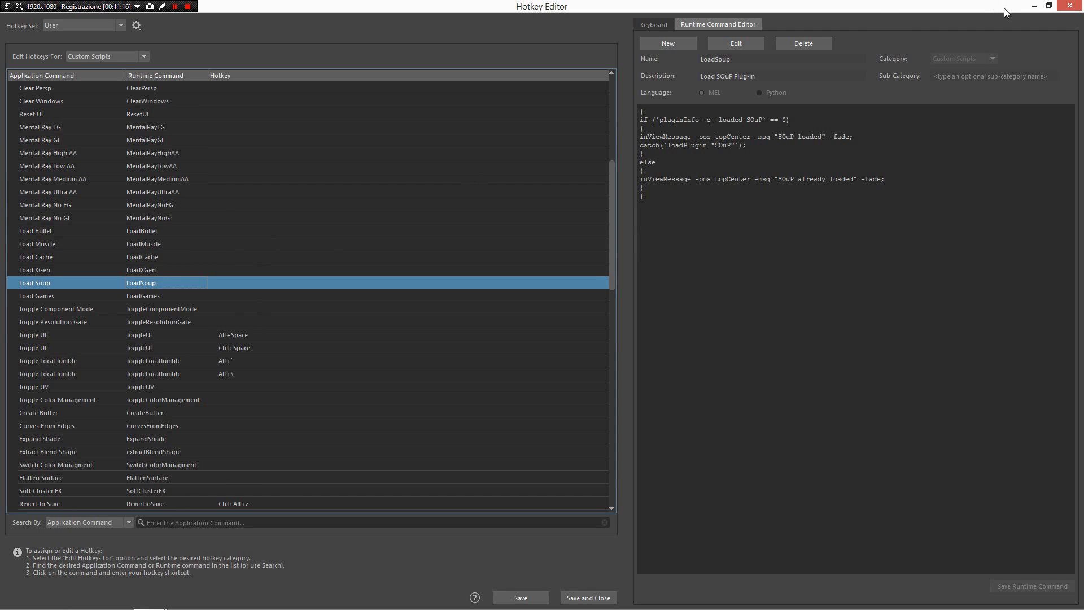
# - Return briefly to the viewport to browse its custom commands, and review the Toggle Component Mode script in the Hotkey Editor
pyautogui.click(1034, 6)
pyautogui.moveTo(562, 244); pyautogui.dragTo(629, 453, button='right')
pyautogui.click(54, 600)
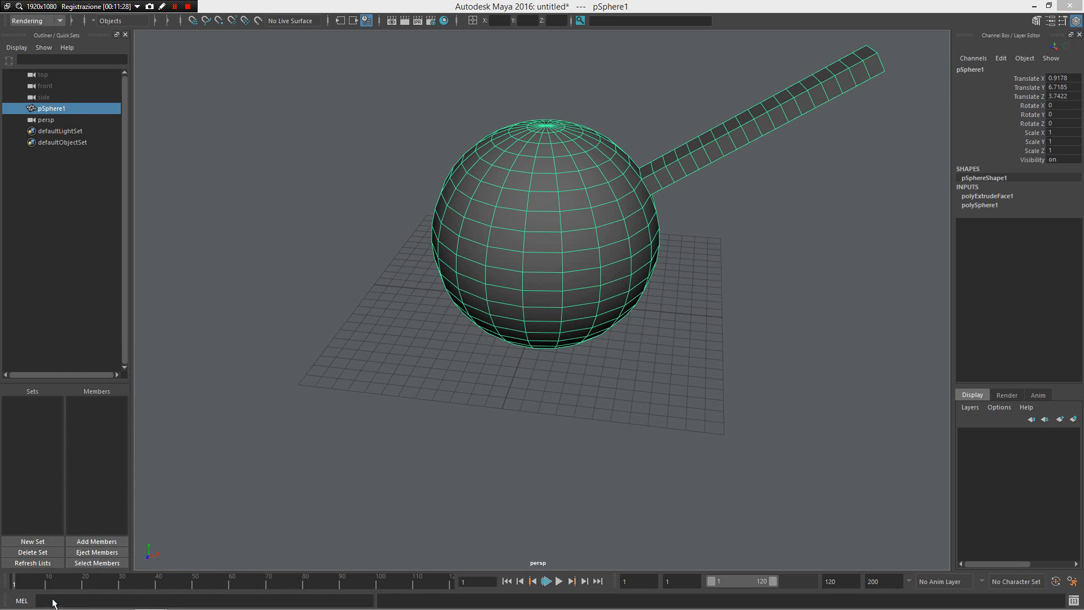
pyautogui.click(142, 229)
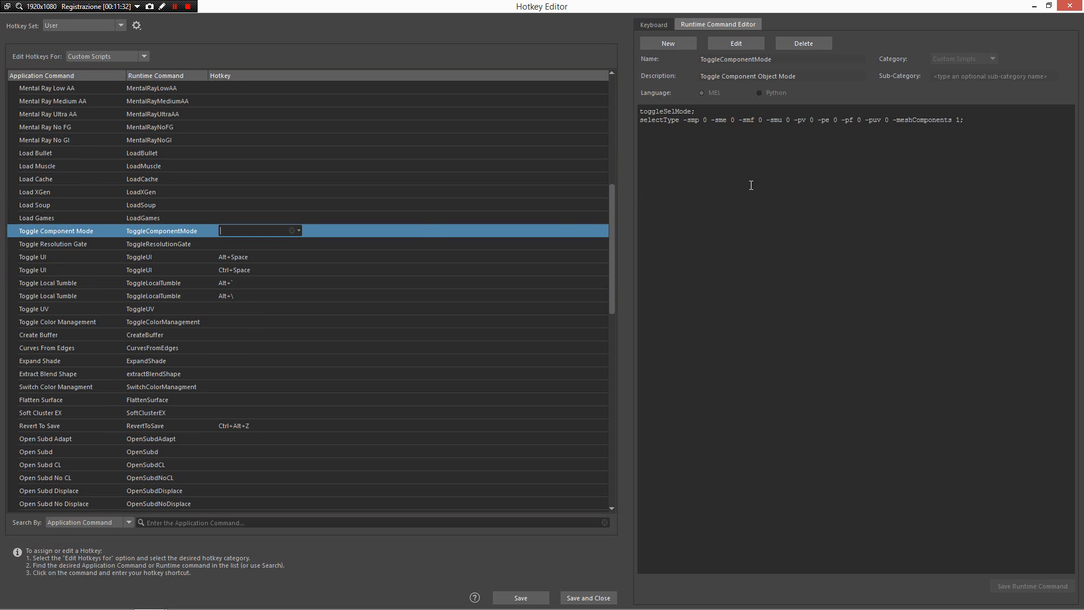
pyautogui.click(224, 248)
pyautogui.click(247, 231)
# - Minimize the Hotkey Editor and toggle the sphere into component mode and back to object mode
pyautogui.click(1035, 6)
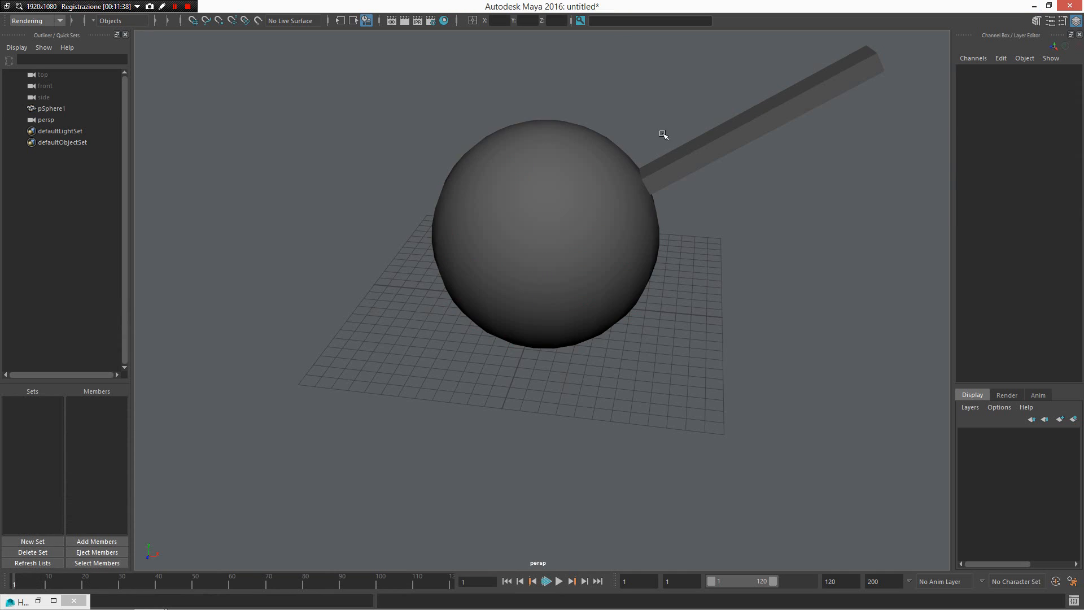
pyautogui.click(587, 277)
pyautogui.press('F8')
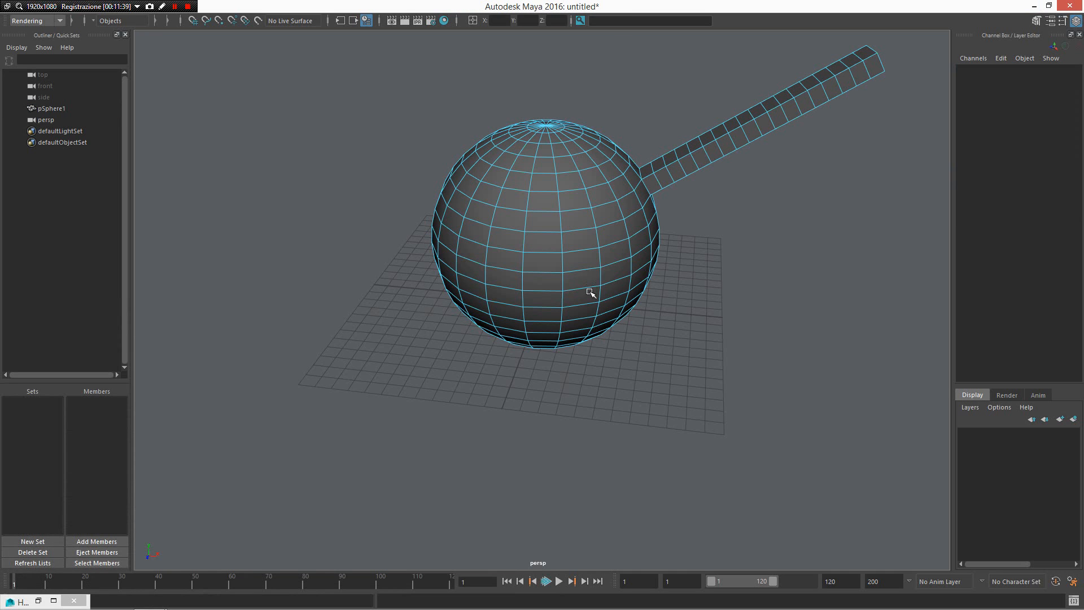
pyautogui.click(561, 202)
pyautogui.press('F8')
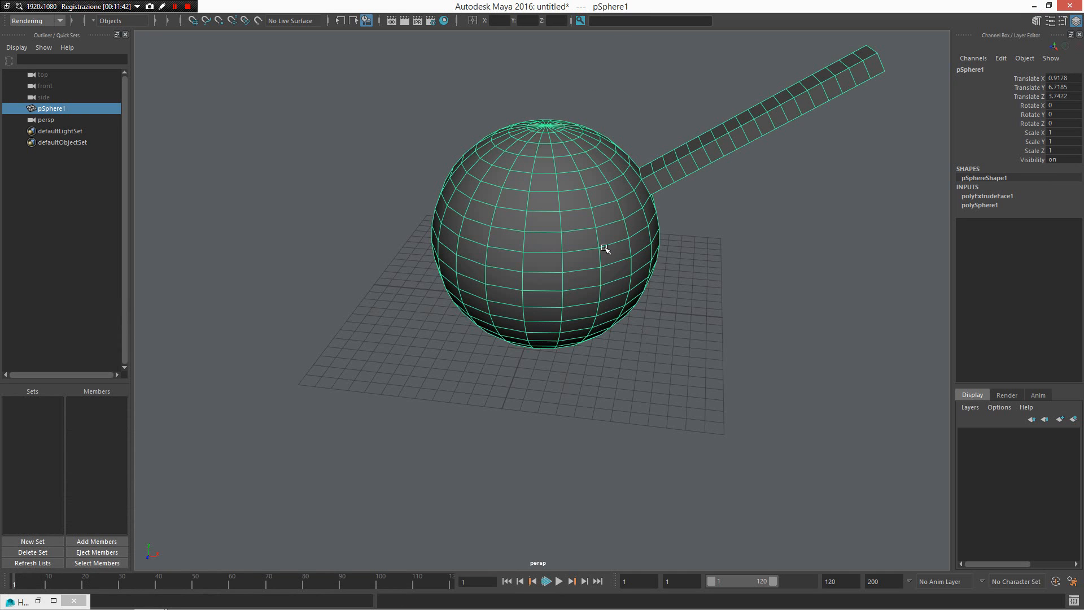
# - Create a NURBS circle beside the sphere, switch to component mode, and dismiss the Output Window
pyautogui.keyDown('alt'); pyautogui.moveTo(649, 253); pyautogui.dragTo(548, 307); pyautogui.keyUp('alt')
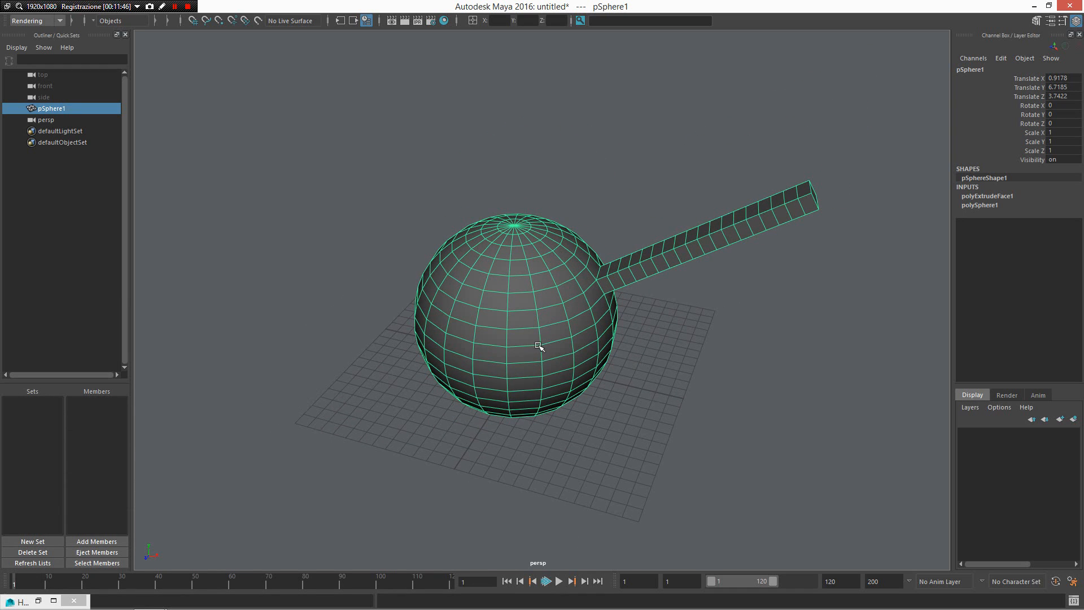
pyautogui.click(595, 181)
pyautogui.click(489, 387)
pyautogui.keyDown('ctrl'); pyautogui.click(487, 386); pyautogui.keyUp('ctrl')
pyautogui.keyDown('alt'); pyautogui.moveTo(486, 385); pyautogui.dragTo(564, 331); pyautogui.keyUp('alt')
pyautogui.moveTo(566, 331); pyautogui.dragTo(685, 259, button='right')
pyautogui.moveTo(768, 431); pyautogui.dragTo(872, 385, button='right')
pyautogui.click(860, 392)
pyautogui.keyDown('alt'); pyautogui.moveTo(861, 392); pyautogui.dragTo(815, 451); pyautogui.keyUp('alt')
pyautogui.click(787, 361)
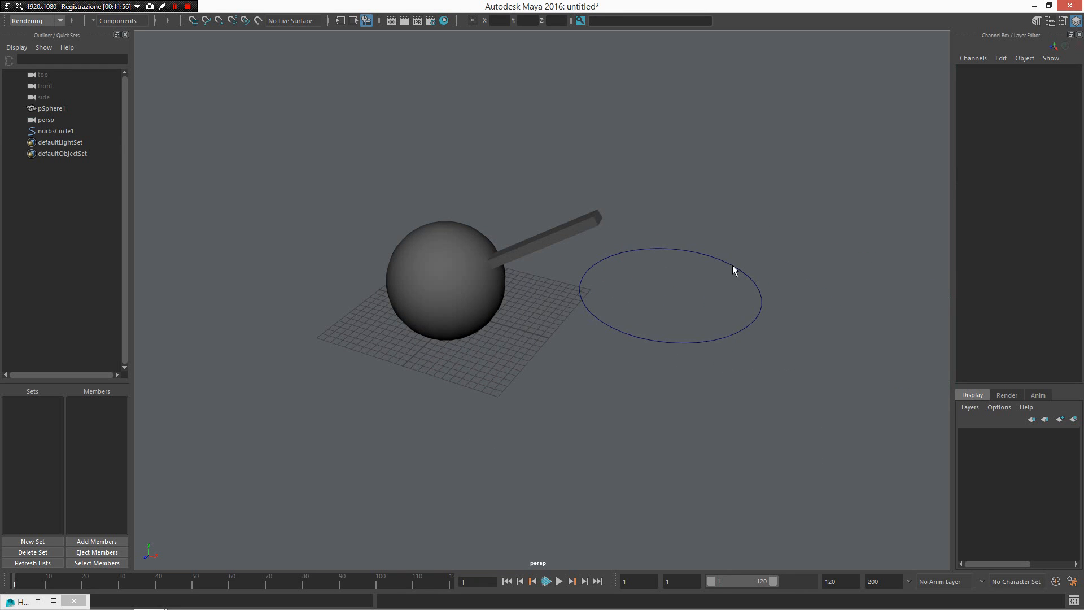
pyautogui.keyDown('alt'); pyautogui.moveTo(733, 266); pyautogui.dragTo(690, 350); pyautogui.keyUp('alt')
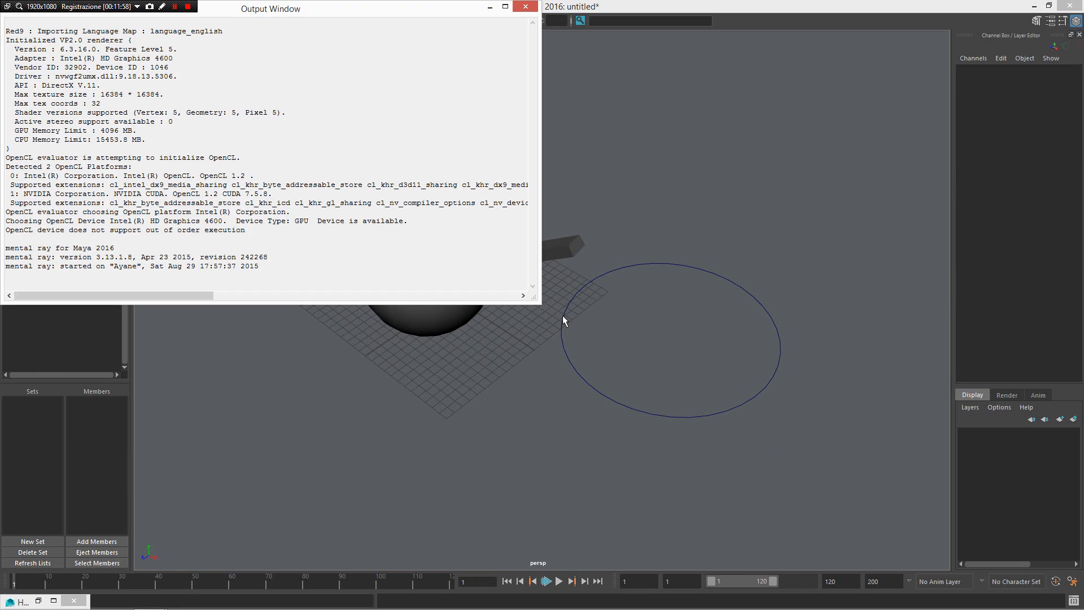
pyautogui.click(563, 314)
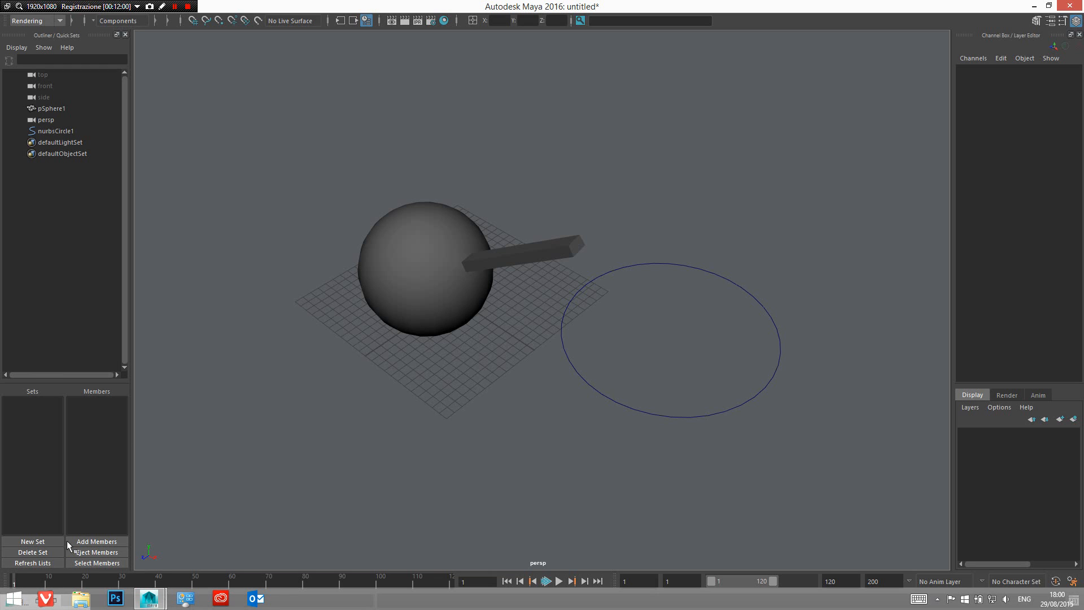
# - Restore the Hotkey Editor and review the Toggle Resolution Gate script
pyautogui.click(54, 602)
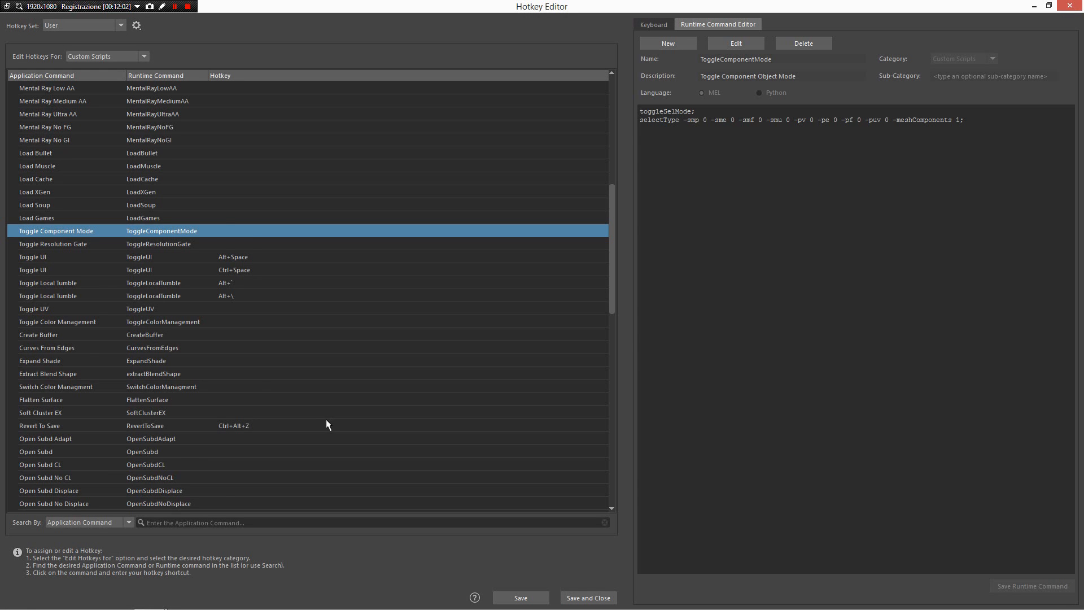
pyautogui.scroll(-1, 195, 226)
pyautogui.click(190, 203)
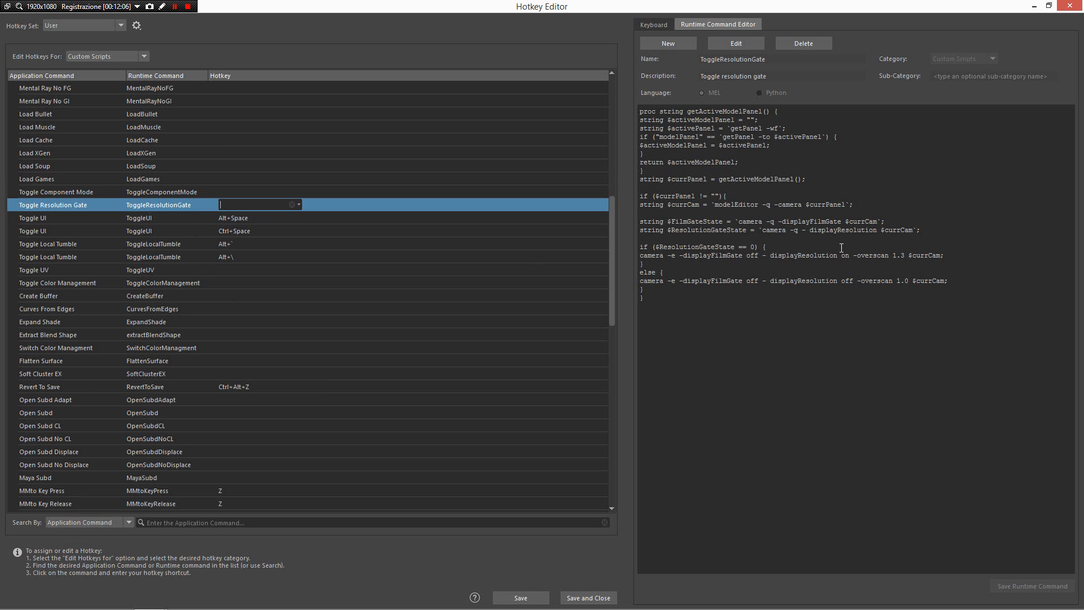
# - Minimize the Hotkey Editor and toggle the persp view's resolution gate on and off twice
pyautogui.click(1035, 6)
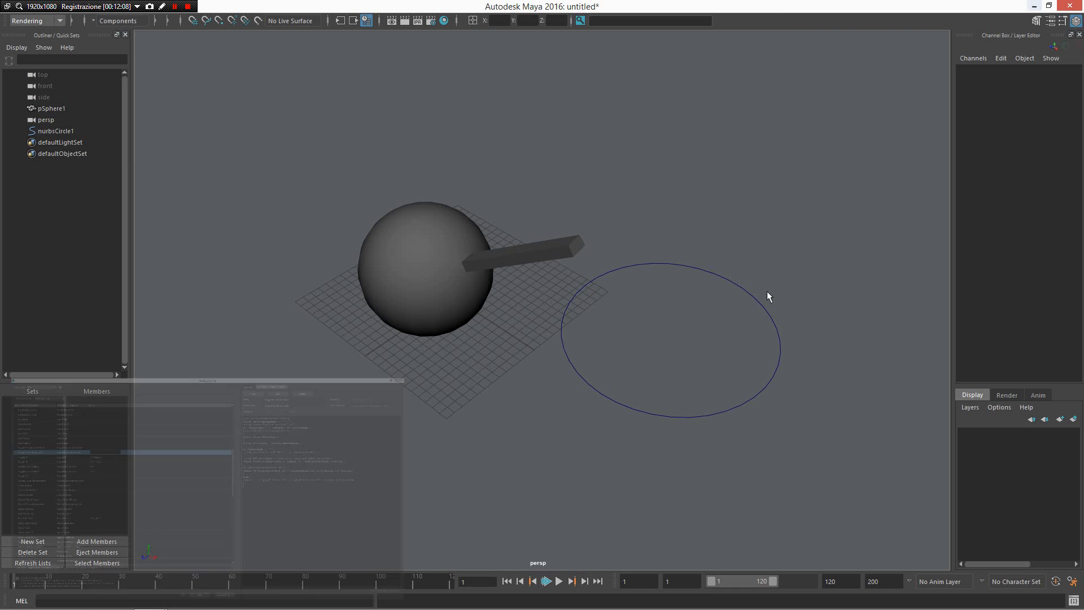
pyautogui.moveTo(728, 226); pyautogui.dragTo(556, 230, button='right')
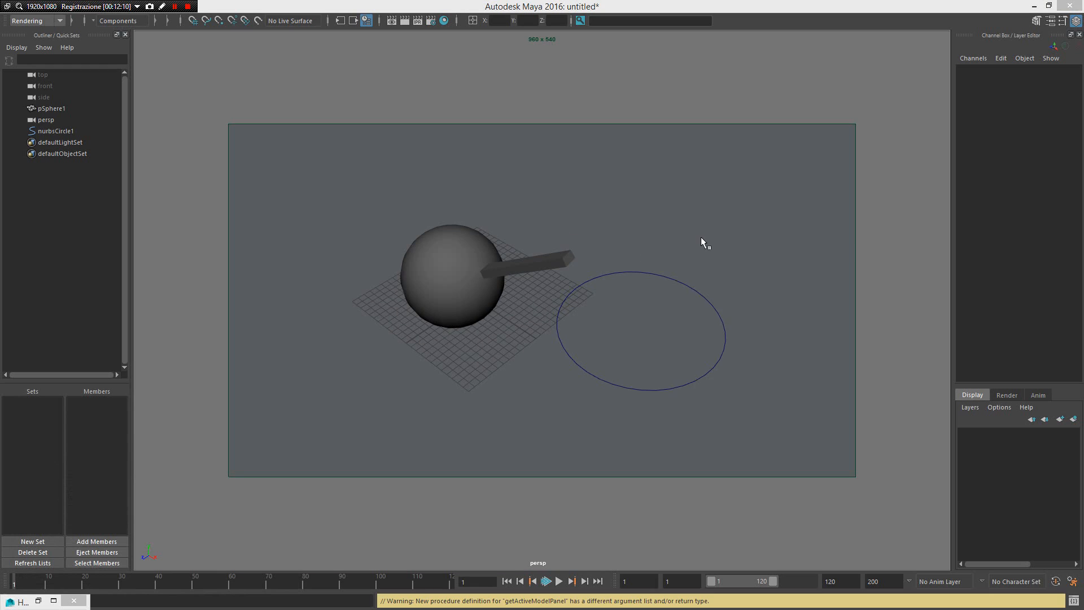
pyautogui.moveTo(701, 238); pyautogui.dragTo(523, 236, button='right')
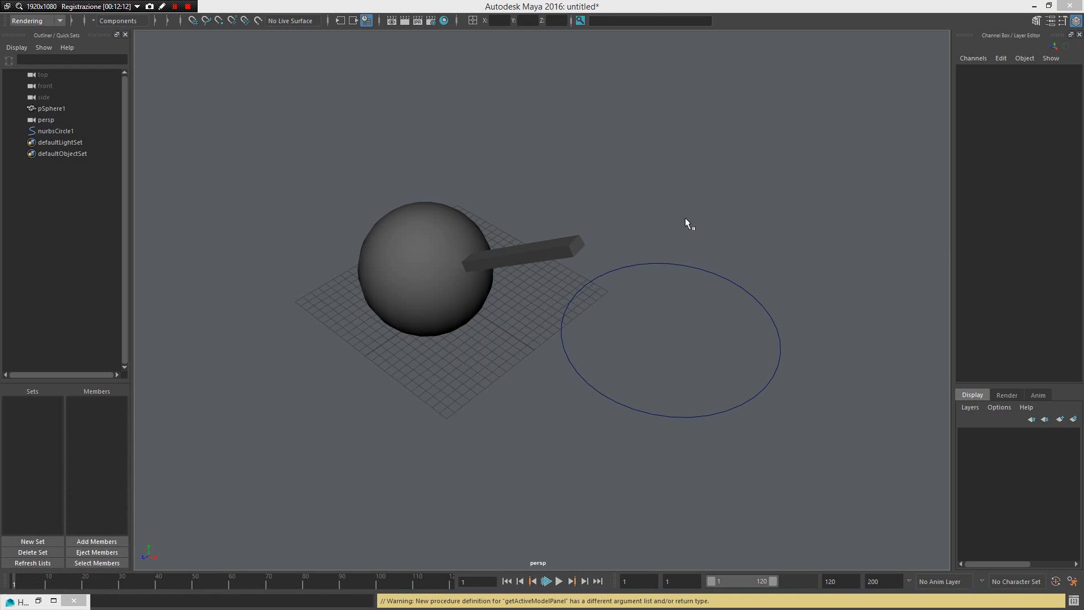
pyautogui.moveTo(688, 224); pyautogui.dragTo(510, 219, button='right')
pyautogui.moveTo(691, 258); pyautogui.dragTo(502, 263, button='right')
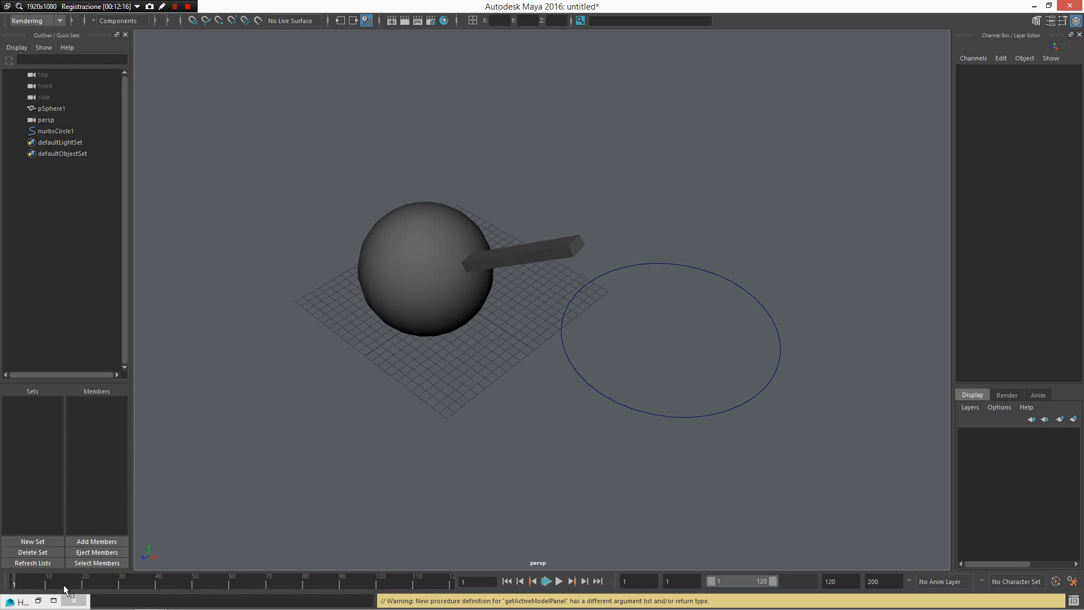
# - Review the Toggle UI script in the Hotkey Editor, and hide and show the main interface twice in the viewport
pyautogui.click(54, 601)
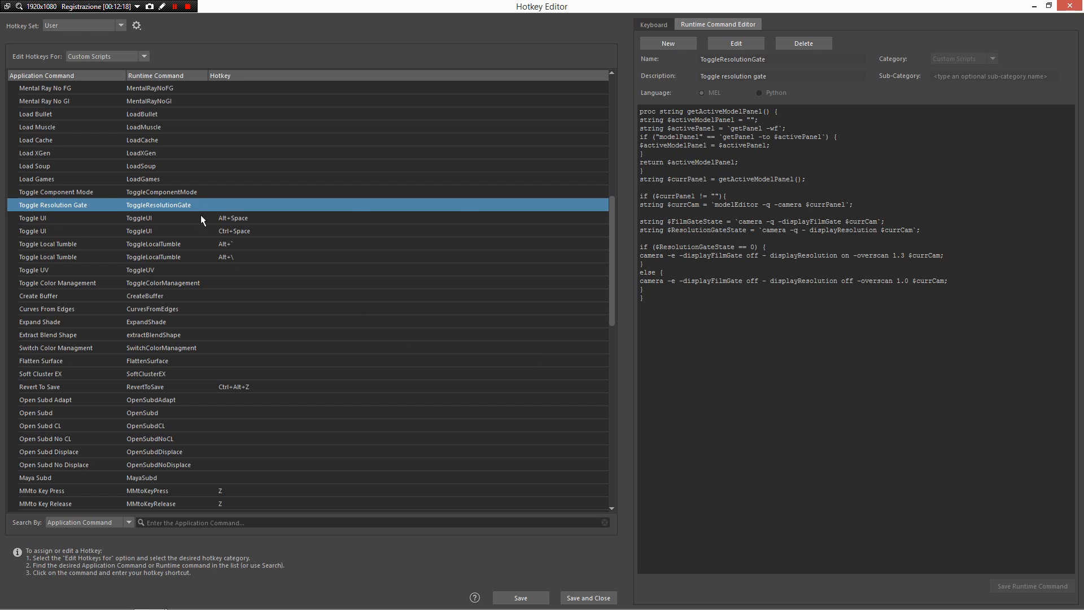
pyautogui.click(202, 217)
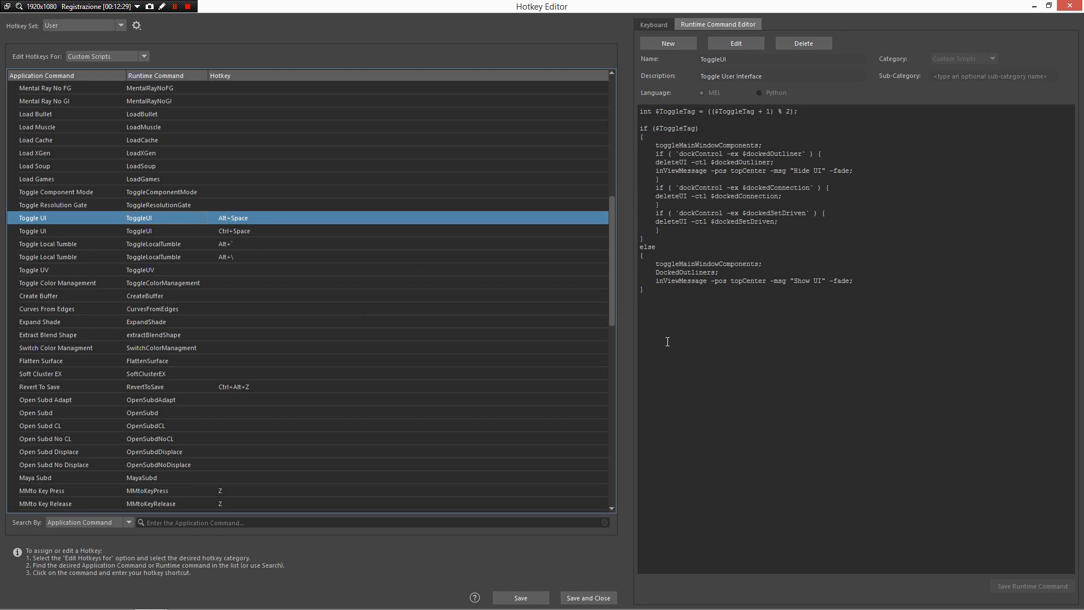
pyautogui.click(1034, 6)
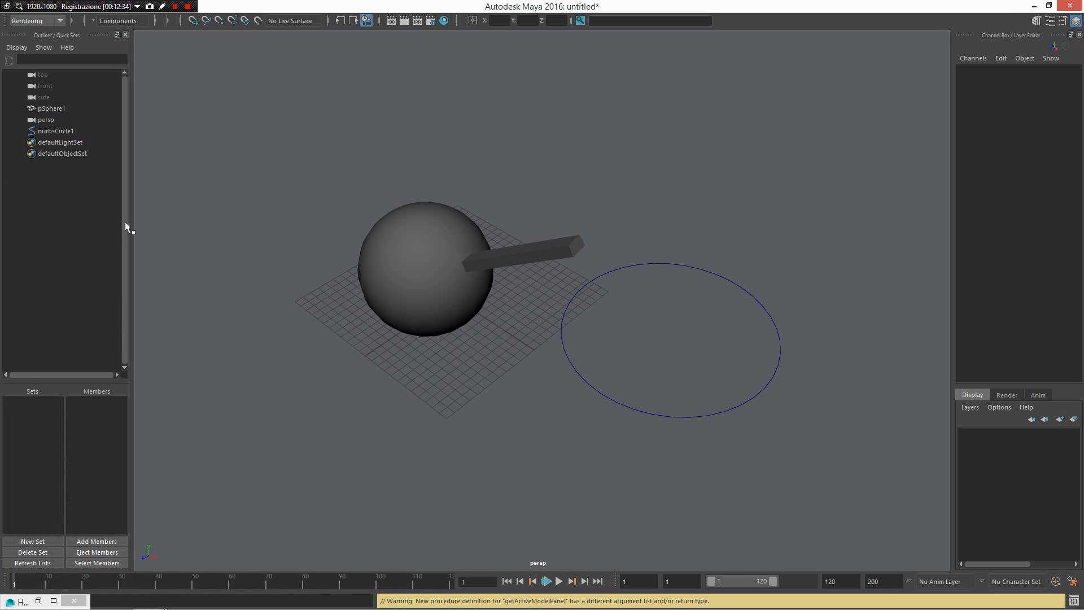
pyautogui.hotkey('ctrl', 'space')
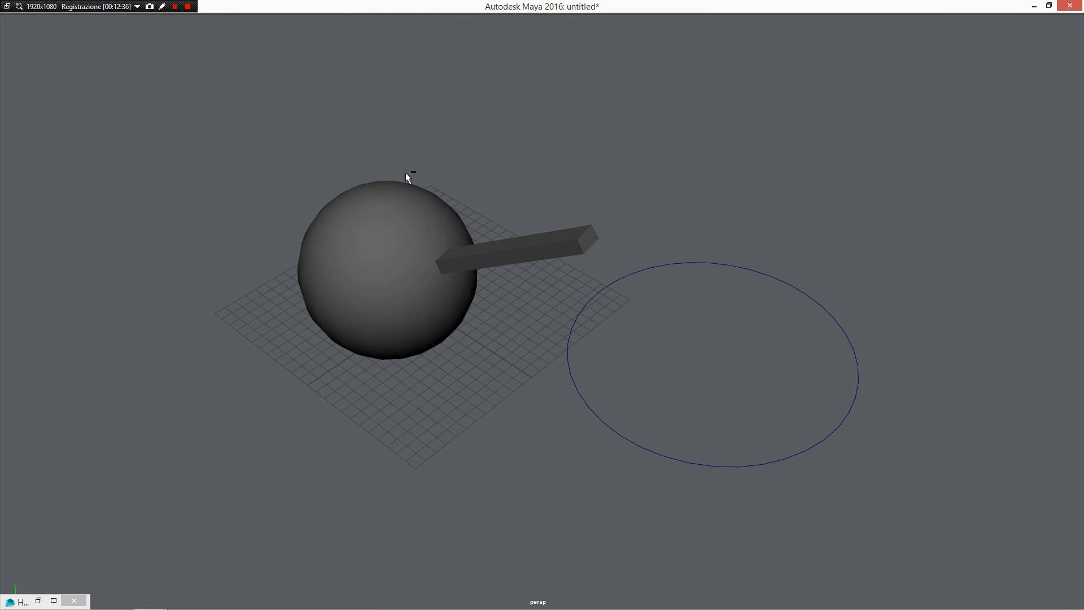
pyautogui.hotkey('ctrl', 'space')
pyautogui.hotkey('ctrl', 'space')
pyautogui.hotkey('ctrl', 'space')
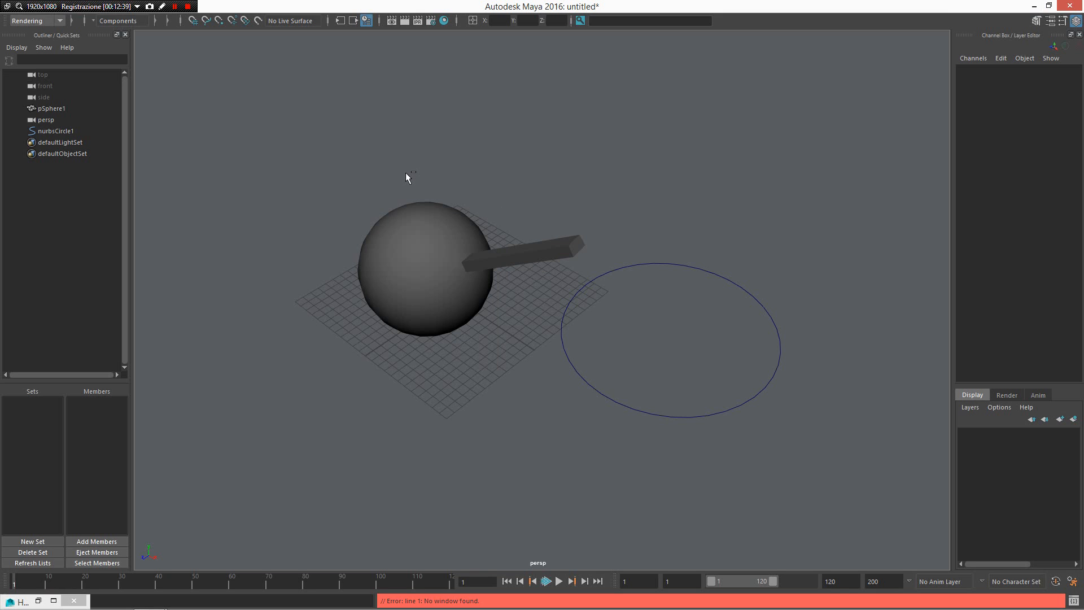
# - Look at the Toggle UI script again, and hide and show the main interface once more
pyautogui.click(54, 600)
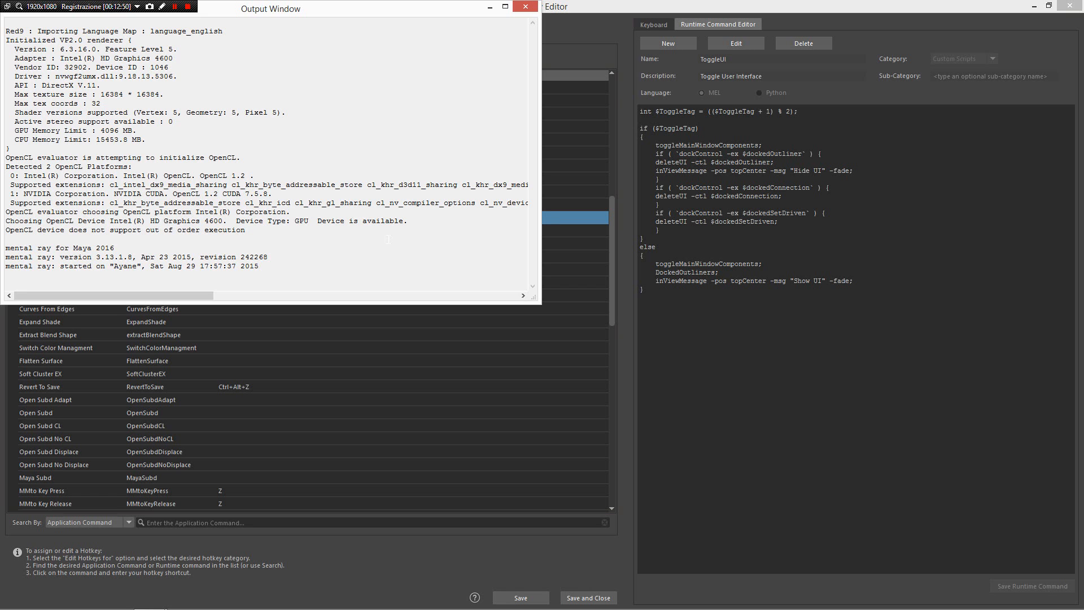
pyautogui.click(903, 5)
pyautogui.click(1035, 6)
pyautogui.hotkey('ctrl', 'space')
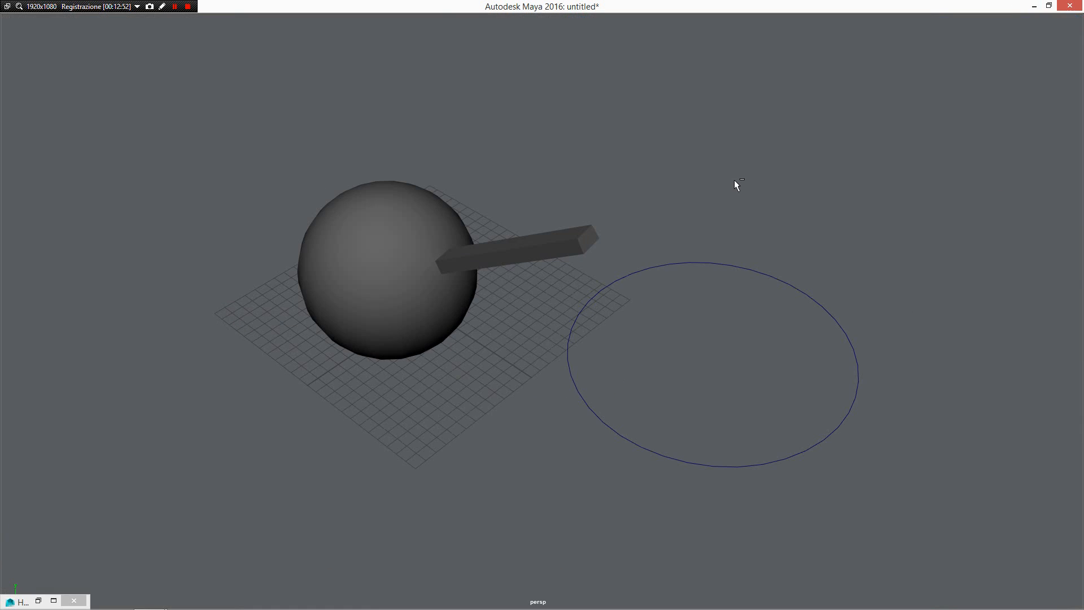
pyautogui.hotkey('ctrl', 'space')
# - Restore the Hotkey Editor and review the Toggle Local Tumble script and its hotkey assignment before returning to the viewport
pyautogui.click(53, 601)
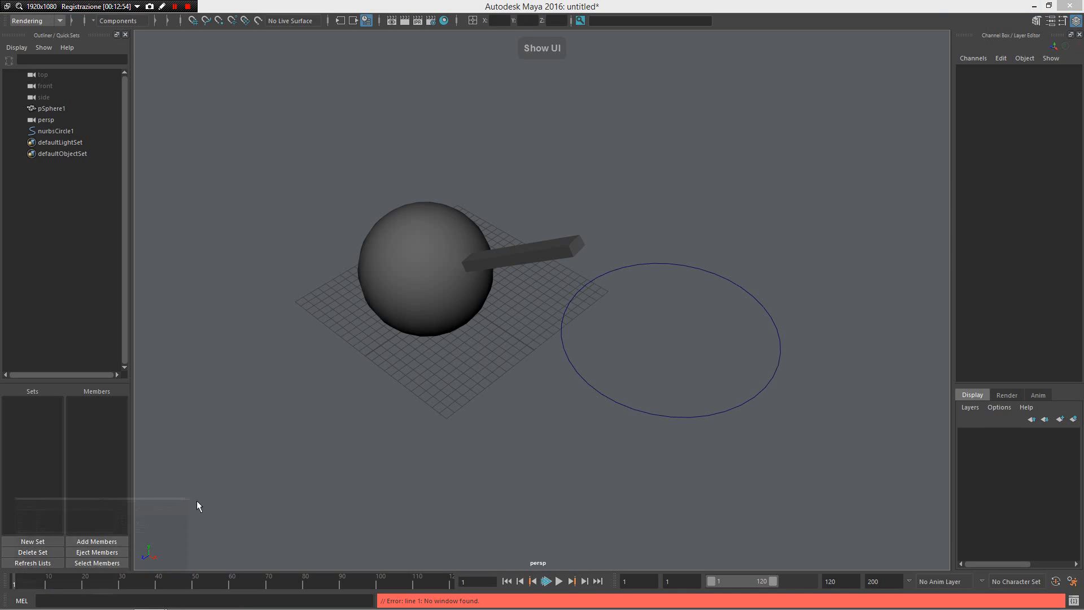
pyautogui.doubleClick(255, 246)
pyautogui.scroll(-1, 259, 244)
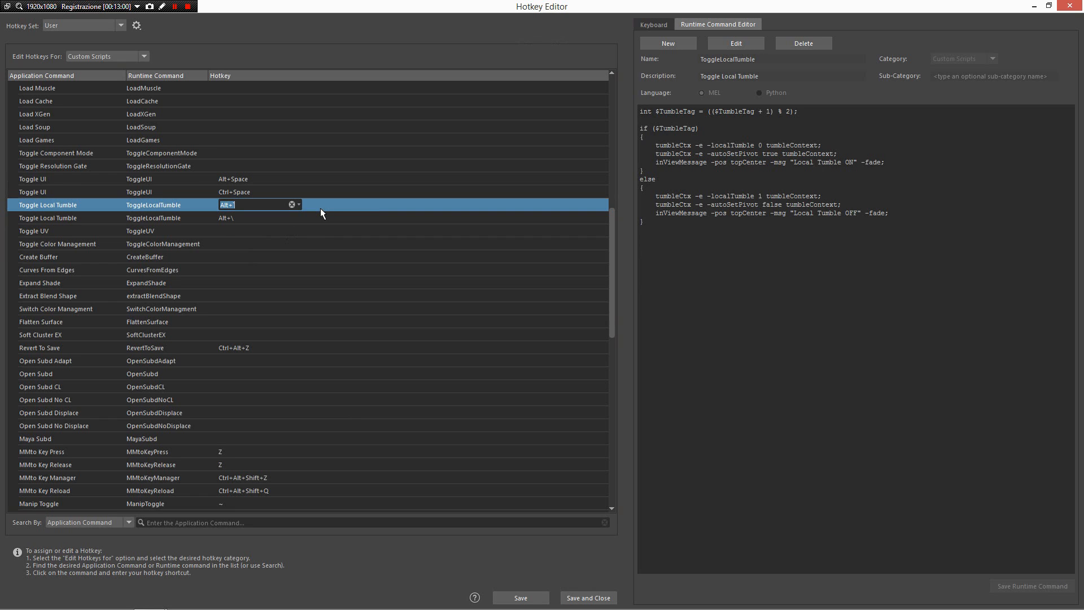
pyautogui.press('`')
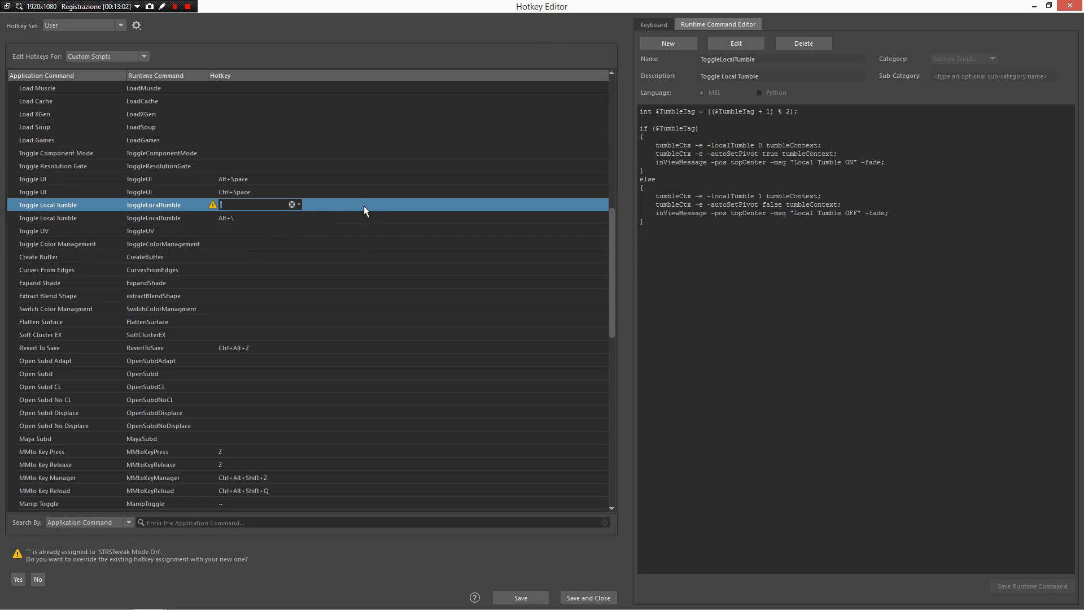
pyautogui.hotkey('ctrl', 'z')
pyautogui.press('alt')
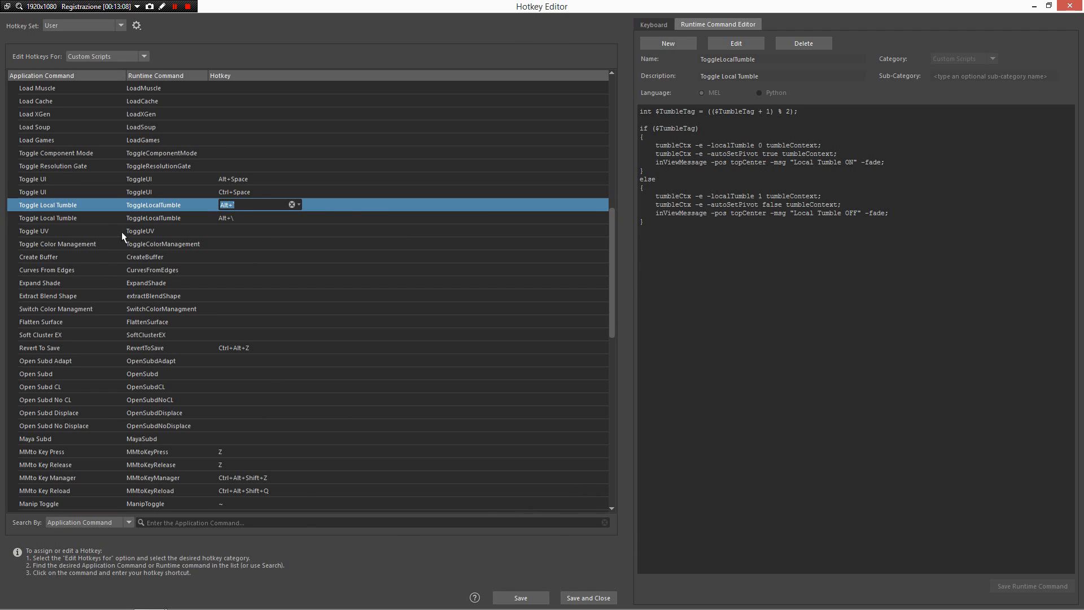
pyautogui.hotkey('alt', 'Tab')
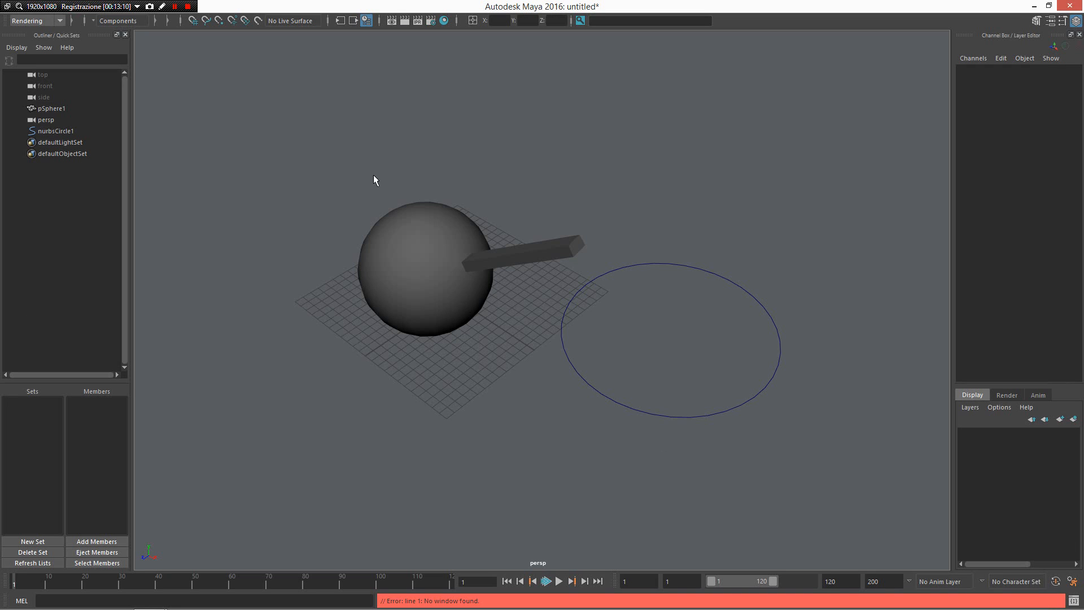
# - Switch to object mode, select the sphere and the NURBS circle, and delete them from the scene
pyautogui.moveTo(456, 248); pyautogui.dragTo(567, 193, button='right')
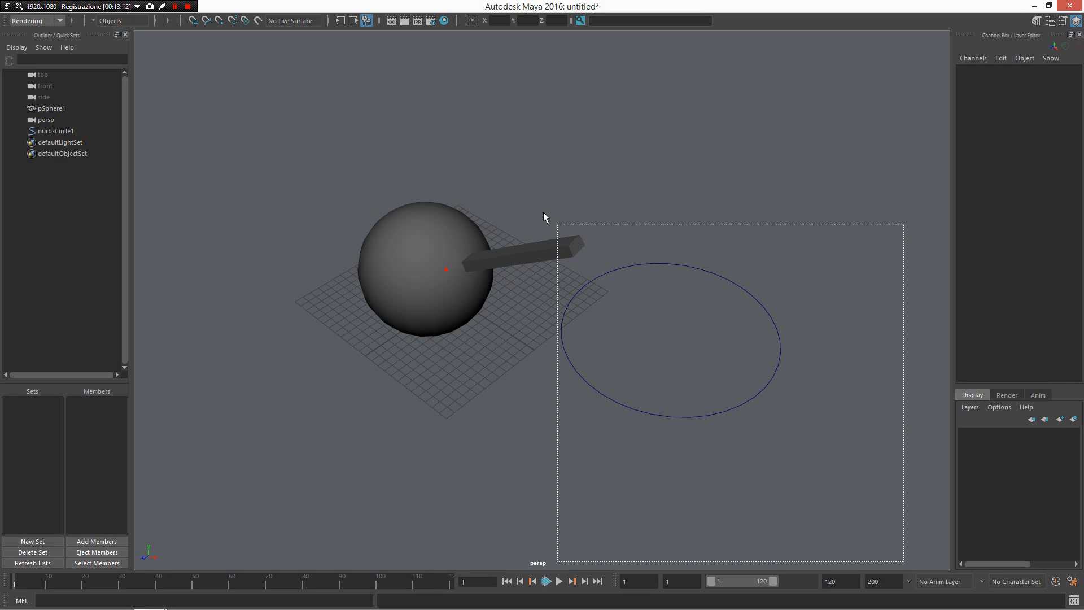
pyautogui.moveTo(545, 218); pyautogui.dragTo(371, 129)
pyautogui.press('Delete')
pyautogui.keyDown('alt'); pyautogui.moveTo(581, 371); pyautogui.dragTo(592, 324); pyautogui.keyUp('alt')
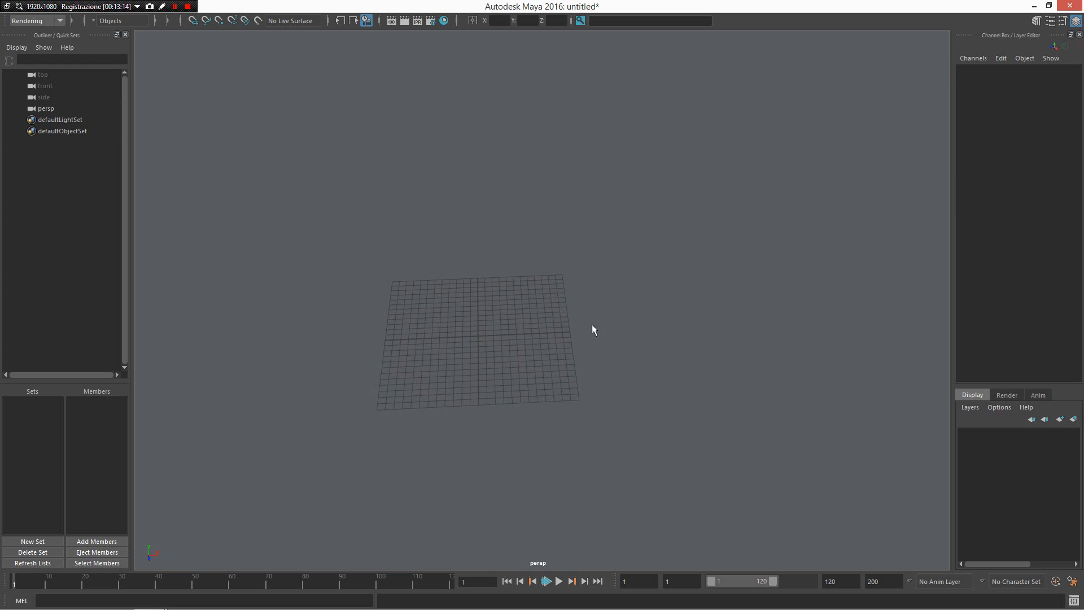
# - Create a polygon sphere beside the grid, then duplicate it and move the copy along X to about 26.9
pyautogui.moveTo(495, 314); pyautogui.dragTo(350, 229, button='right')
pyautogui.moveTo(319, 299); pyautogui.dragTo(388, 331)
pyautogui.hotkey('ctrl', 'd')
pyautogui.press('w')
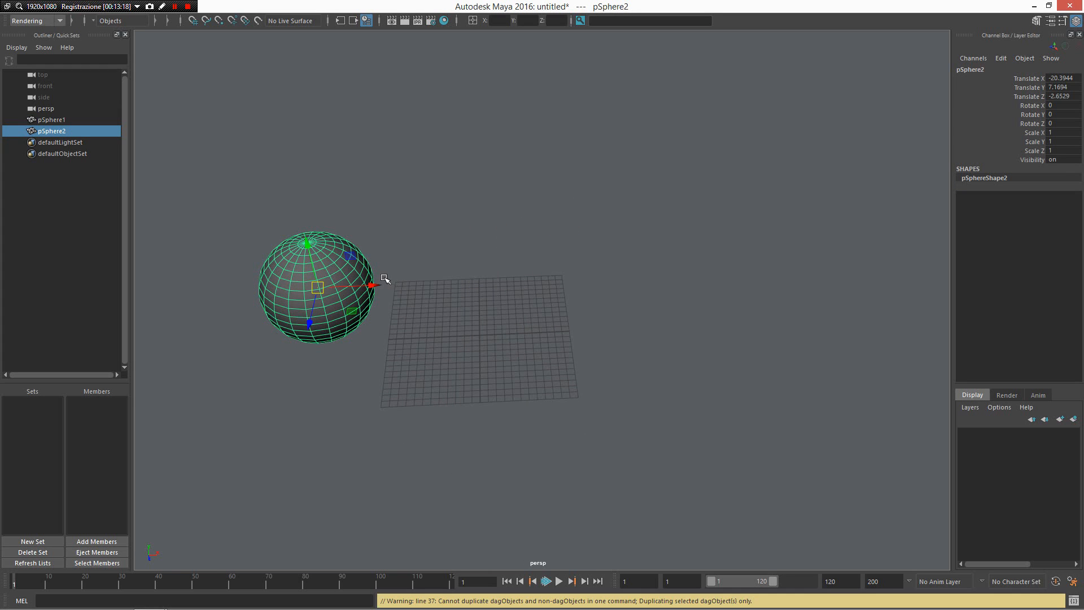
pyautogui.moveTo(373, 285); pyautogui.dragTo(738, 290)
# - Select the original sphere and orbit, pan and zoom the persp view to examine the default tumbling, then clear the selection
pyautogui.keyDown('alt'); pyautogui.moveTo(746, 352); pyautogui.dragTo(660, 412); pyautogui.keyUp('alt')
pyautogui.click(751, 450)
pyautogui.hotkey('ctrl', 'z')
pyautogui.press('f')
pyautogui.moveTo(591, 205); pyautogui.dragTo(446, 427)
pyautogui.press('f')
pyautogui.keyDown('alt'); pyautogui.moveTo(722, 428); pyautogui.dragTo(537, 331, button='right'); pyautogui.keyUp('alt')
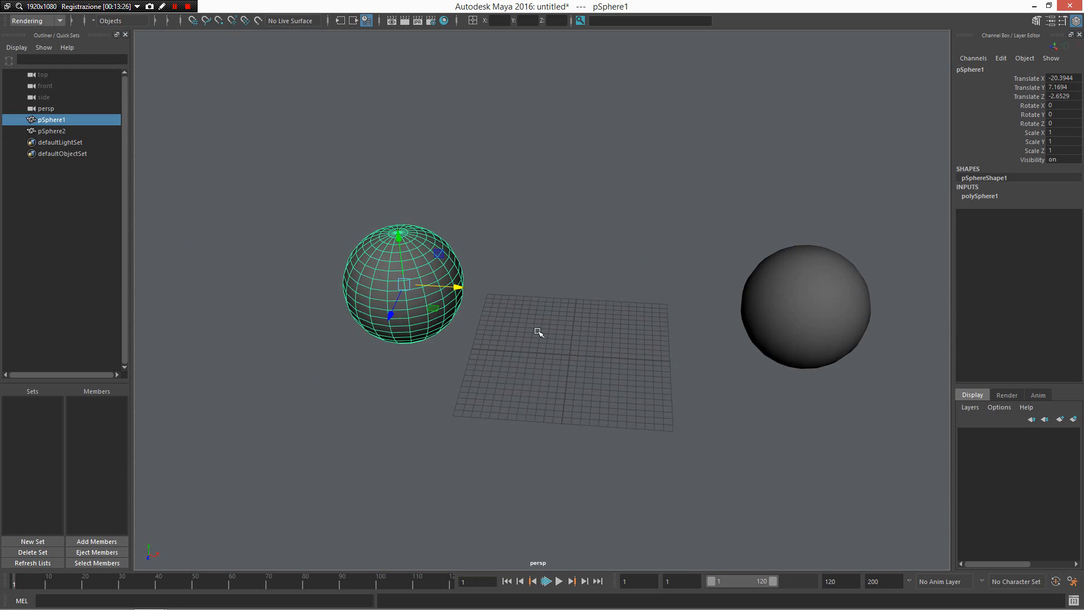
pyautogui.keyDown('alt'); pyautogui.moveTo(537, 331); pyautogui.dragTo(755, 444); pyautogui.keyUp('alt')
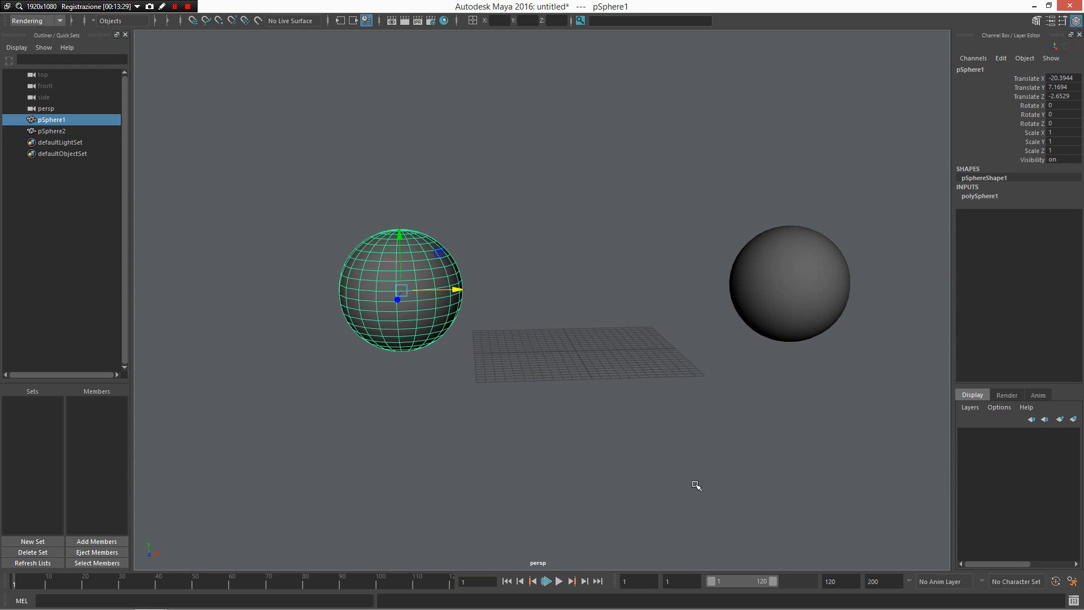
pyautogui.keyDown('alt'); pyautogui.moveTo(602, 443); pyautogui.dragTo(432, 337, button='middle'); pyautogui.keyUp('alt')
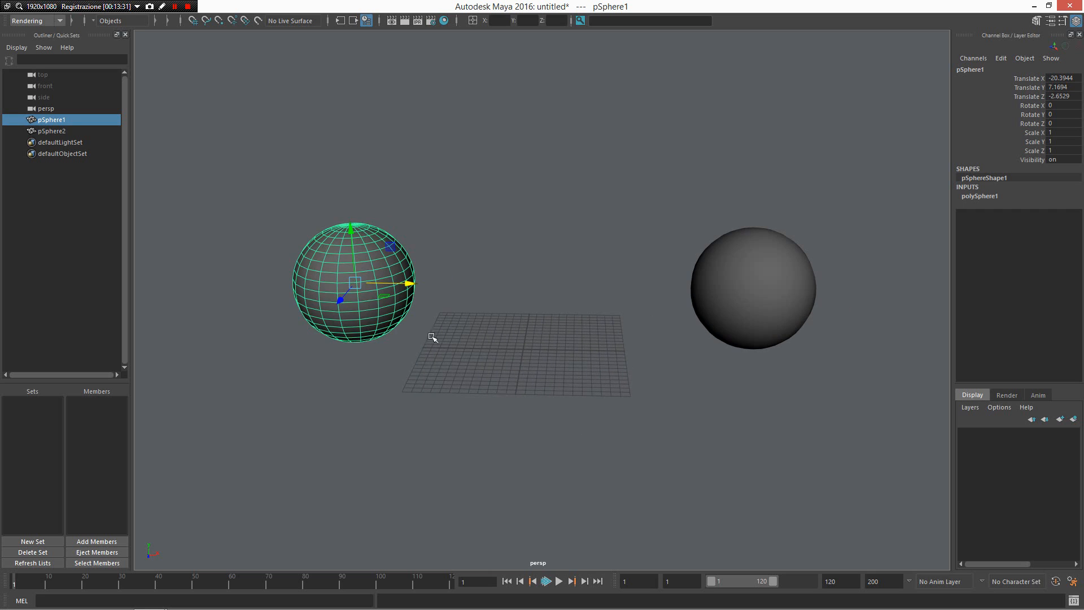
pyautogui.click(656, 423)
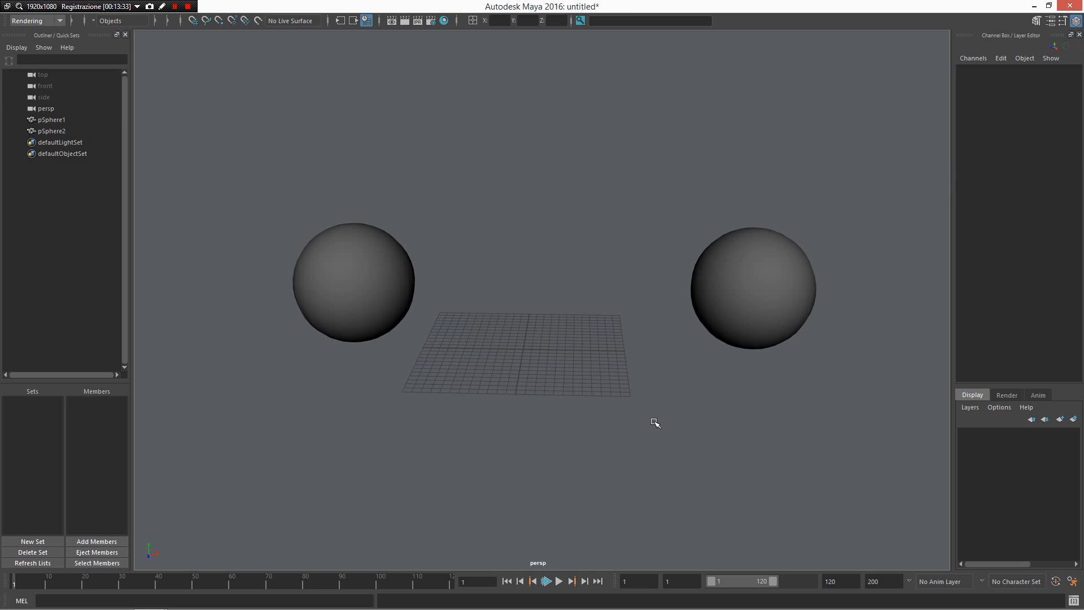
# - Turn Local Tumble on, select the original sphere, and orbit the persp view to examine the tumble pivot
pyautogui.press('t')
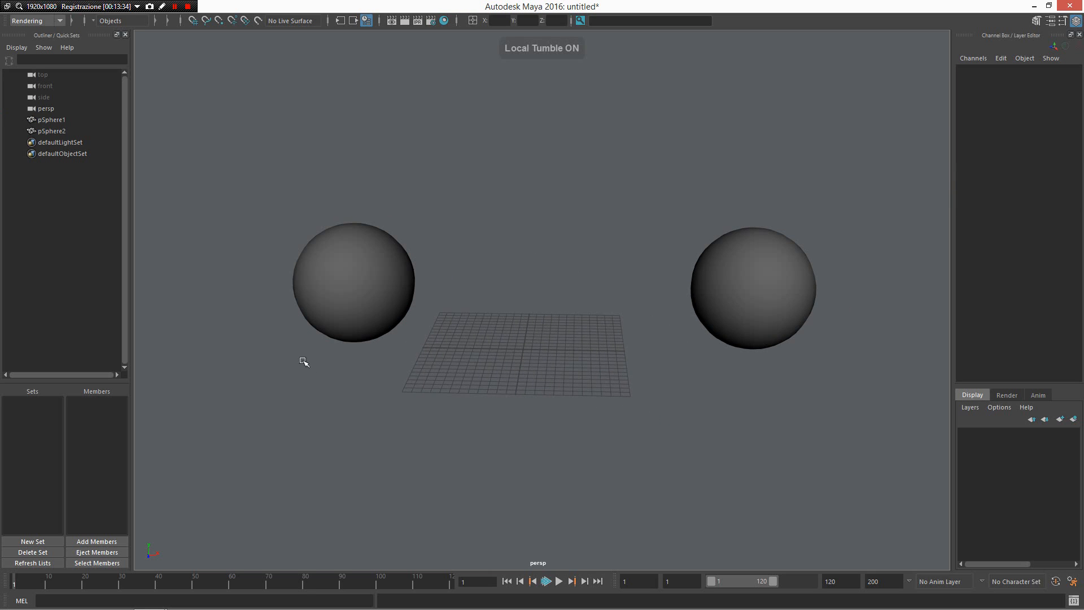
pyautogui.keyDown('alt'); pyautogui.moveTo(474, 308); pyautogui.dragTo(610, 366); pyautogui.keyUp('alt')
pyautogui.hotkey('ctrl', 'z')
pyautogui.click(736, 343)
pyautogui.moveTo(731, 431)
pyautogui.keyDown('alt'); pyautogui.mouseDown()
pyautogui.moveTo(641, 440)
pyautogui.moveTo(726, 441)
pyautogui.moveTo(711, 435)
pyautogui.mouseUp(); pyautogui.keyUp('alt')
pyautogui.moveTo(552, 261); pyautogui.dragTo(319, 377)
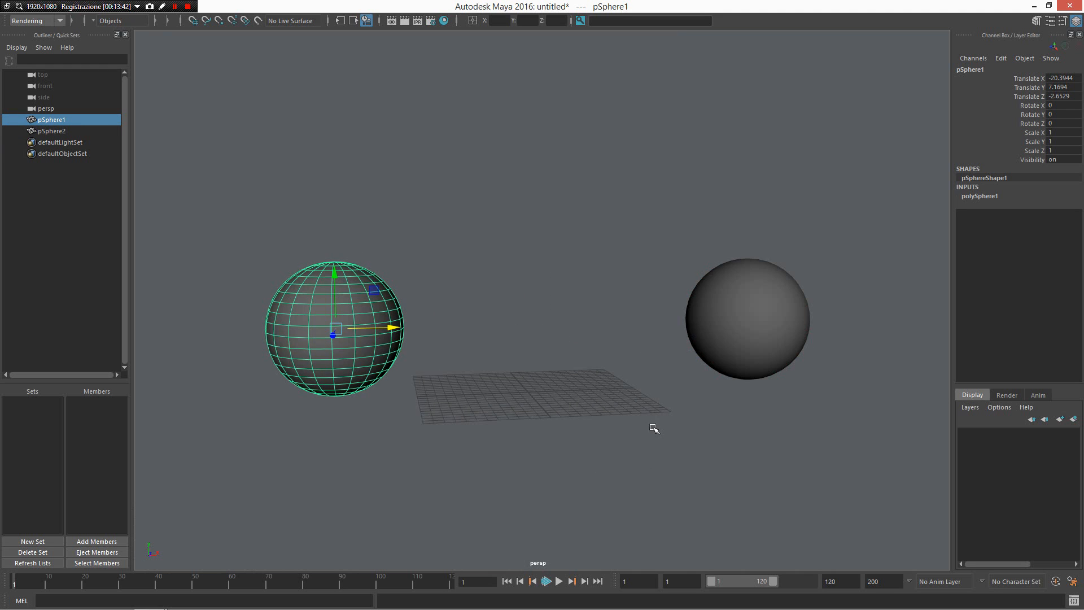
pyautogui.keyDown('alt'); pyautogui.moveTo(654, 429); pyautogui.dragTo(644, 432); pyautogui.keyUp('alt')
pyautogui.keyDown('alt'); pyautogui.moveTo(643, 432); pyautogui.dragTo(501, 452, button='middle'); pyautogui.keyUp('alt')
pyautogui.keyDown('alt'); pyautogui.moveTo(501, 452); pyautogui.dragTo(583, 501, button='right'); pyautogui.keyUp('alt')
pyautogui.keyDown('alt'); pyautogui.moveTo(583, 501); pyautogui.dragTo(532, 499, button='middle'); pyautogui.keyUp('alt')
# - Select a patch of vertices on the duplicated sphere and orbit the view to examine tumbling around them
pyautogui.click(571, 379)
pyautogui.rightClick(569, 379)
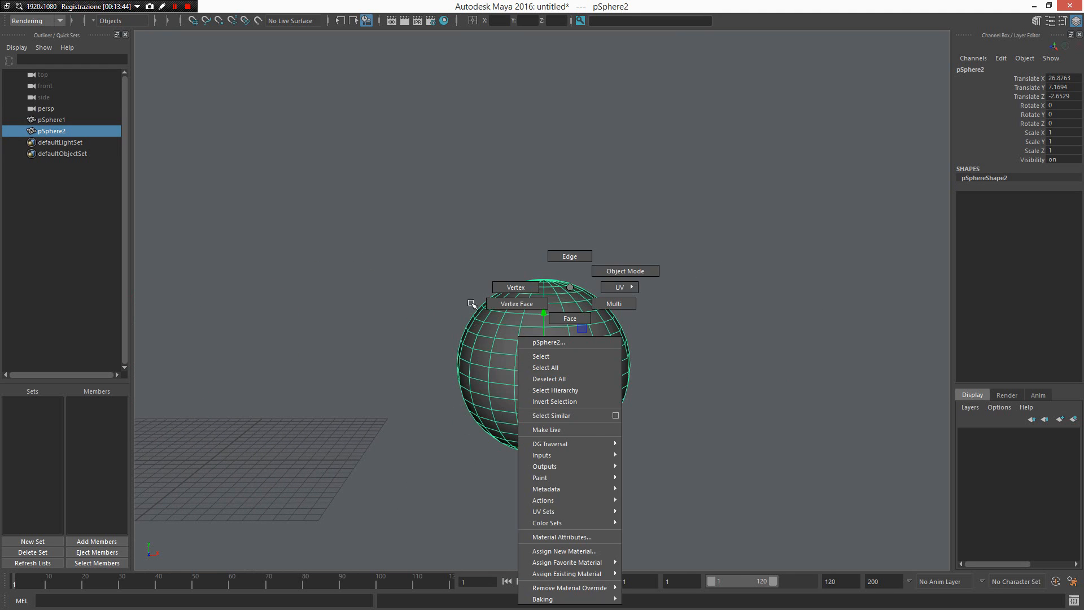
pyautogui.moveTo(472, 304); pyautogui.dragTo(468, 273, button='right')
pyautogui.moveTo(716, 396); pyautogui.dragTo(617, 303)
pyautogui.keyDown('alt'); pyautogui.moveTo(773, 412); pyautogui.dragTo(683, 283); pyautogui.keyUp('alt')
pyautogui.keyDown('alt'); pyautogui.moveTo(682, 283); pyautogui.dragTo(893, 436, button='right'); pyautogui.keyUp('alt')
pyautogui.keyDown('alt'); pyautogui.moveTo(779, 450); pyautogui.dragTo(268, 391, button='middle'); pyautogui.keyUp('alt')
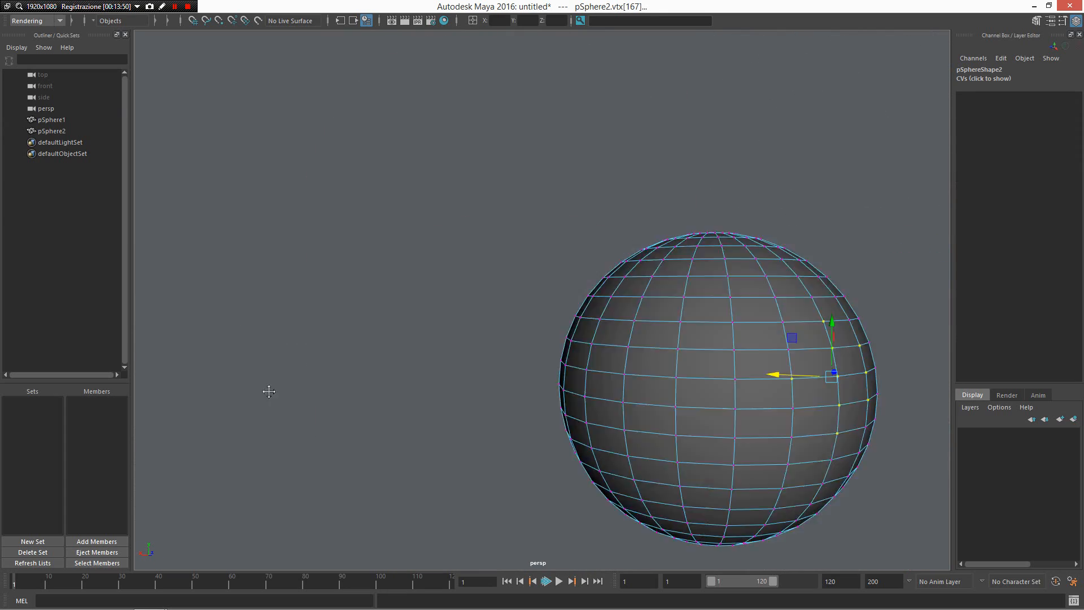
# - Clear the vertex selection, return to object mode and select the whole duplicated sphere
pyautogui.keyDown('alt'); pyautogui.moveTo(269, 392); pyautogui.dragTo(702, 472); pyautogui.keyUp('alt')
pyautogui.keyDown('alt'); pyautogui.moveTo(702, 472); pyautogui.dragTo(460, 407, button='right'); pyautogui.keyUp('alt')
pyautogui.keyDown('alt'); pyautogui.moveTo(459, 407); pyautogui.dragTo(515, 314); pyautogui.keyUp('alt')
pyautogui.hotkey('ctrl', 'shift', 'a')
pyautogui.click(629, 293)
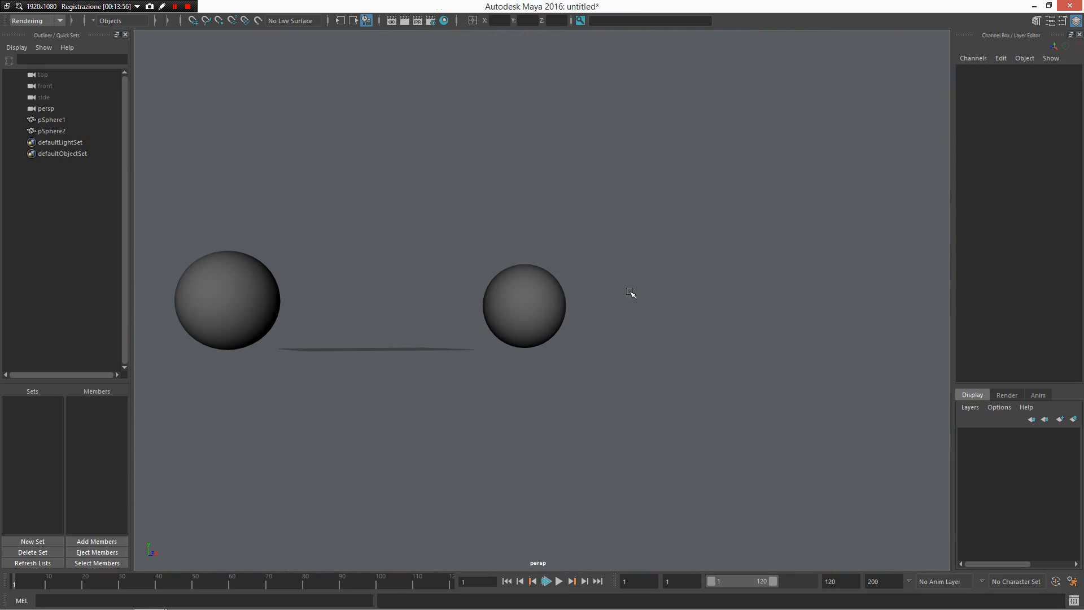
pyautogui.click(546, 319)
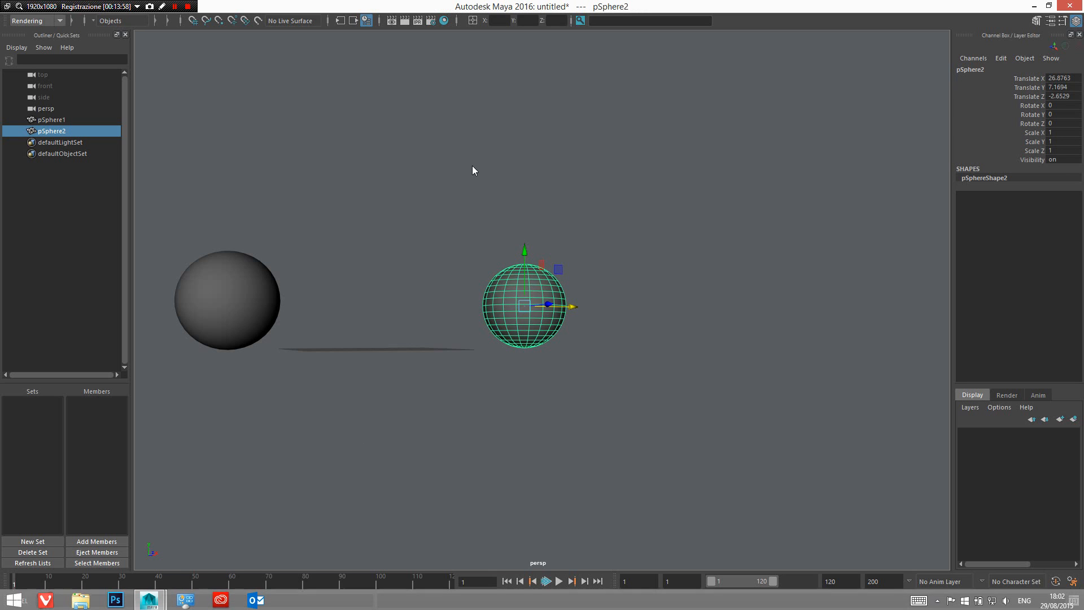
# - Reopen the Hotkey Editor, list the Custom Scripts commands, and review the Alt+` hotkey of Toggle Local Tumble
pyautogui.press('space')
pyautogui.moveTo(487, 141); pyautogui.dragTo(697, 262)
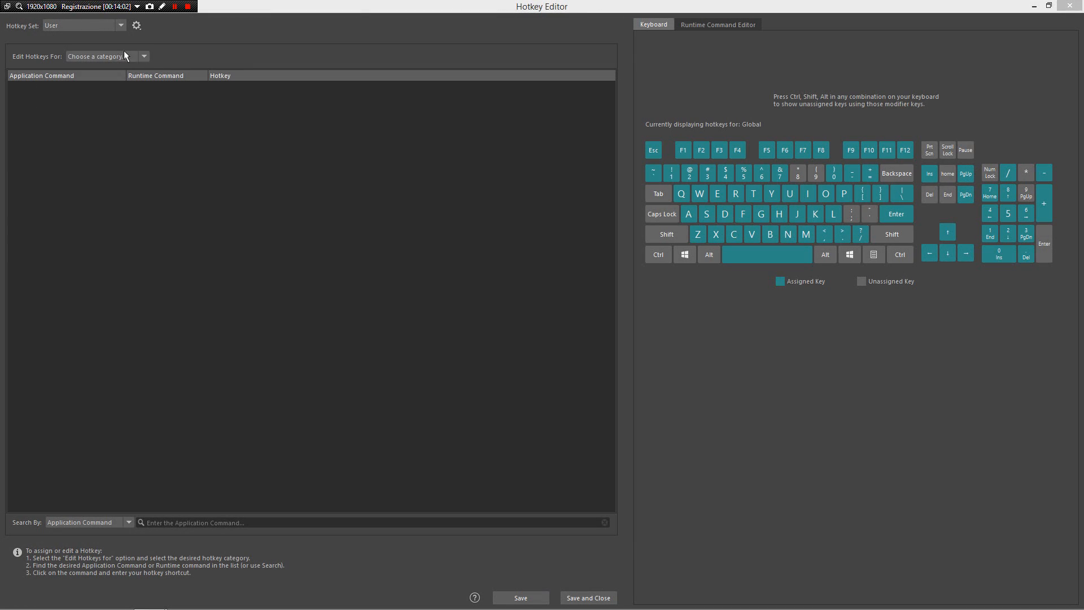
pyautogui.click(121, 56)
pyautogui.click(110, 103)
pyautogui.scroll(-8, 198, 305)
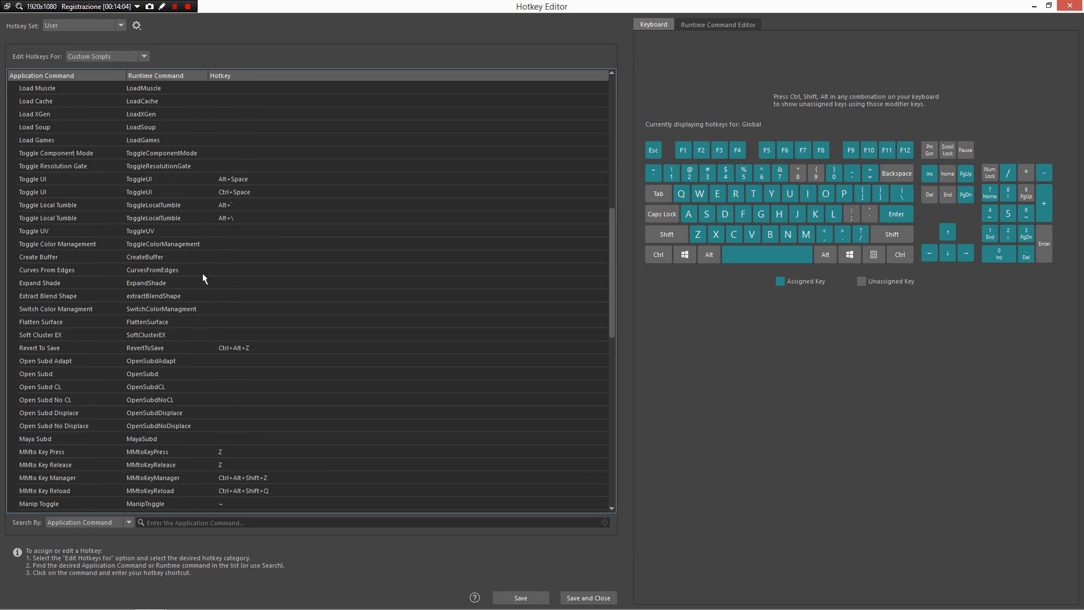
pyautogui.click(60, 206)
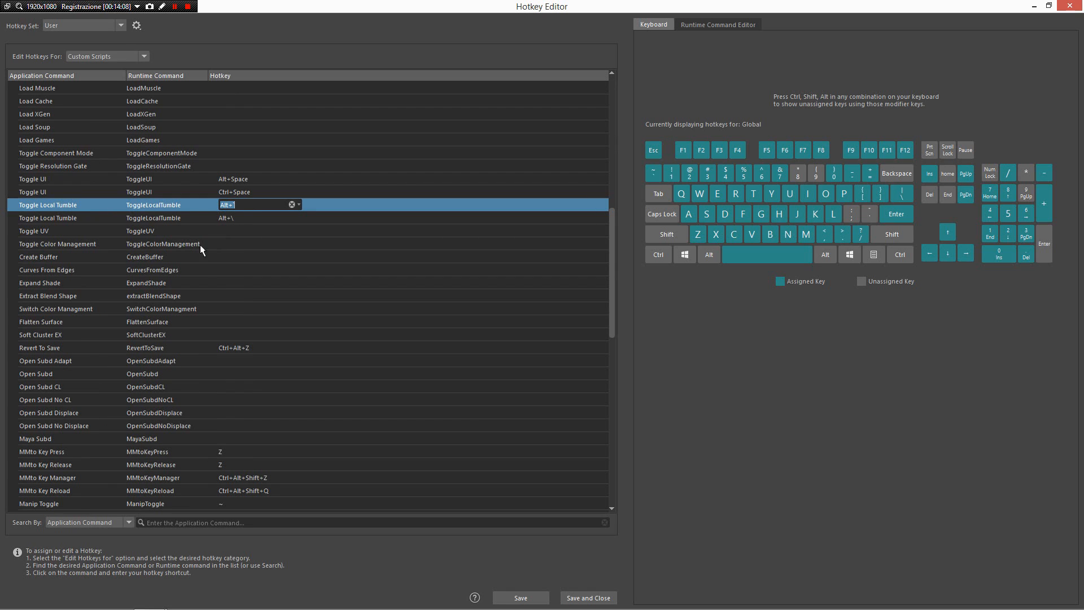
pyautogui.hotkey('alt', '`')
# - Review the Toggle UV runtime command's script and minimize the Hotkey Editor
pyautogui.click(158, 233)
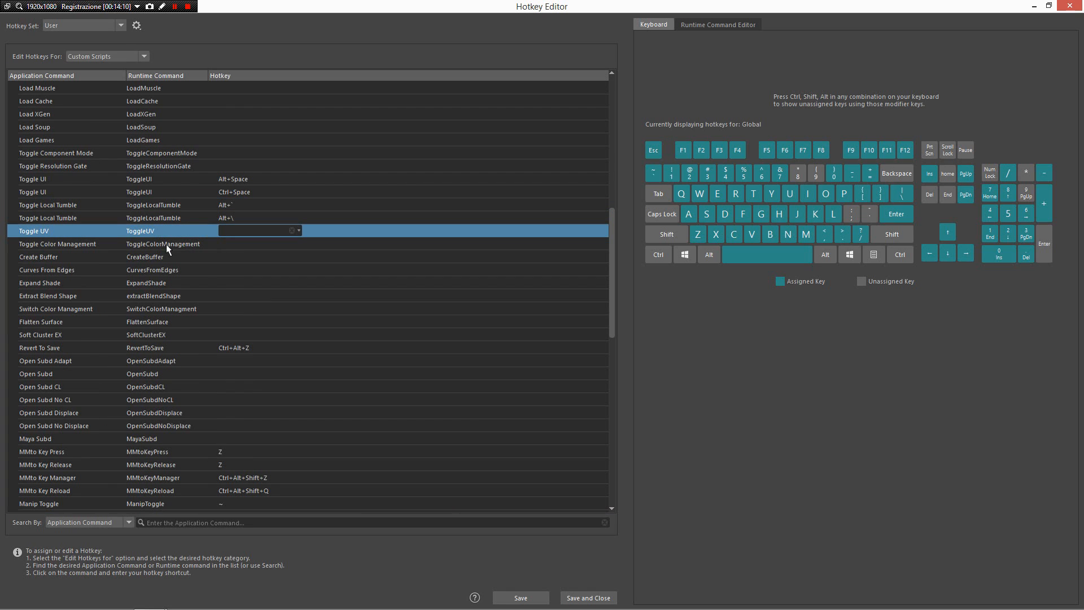
pyautogui.click(719, 25)
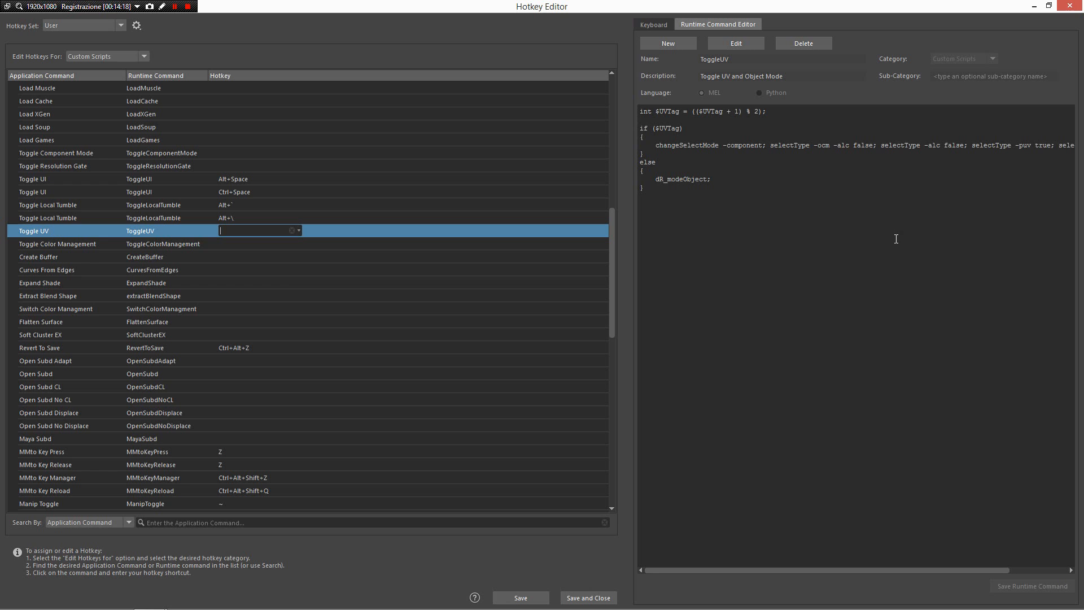
pyautogui.moveTo(898, 5); pyautogui.dragTo(887, 505)
pyautogui.click(674, 314)
pyautogui.moveTo(674, 315); pyautogui.dragTo(485, 368)
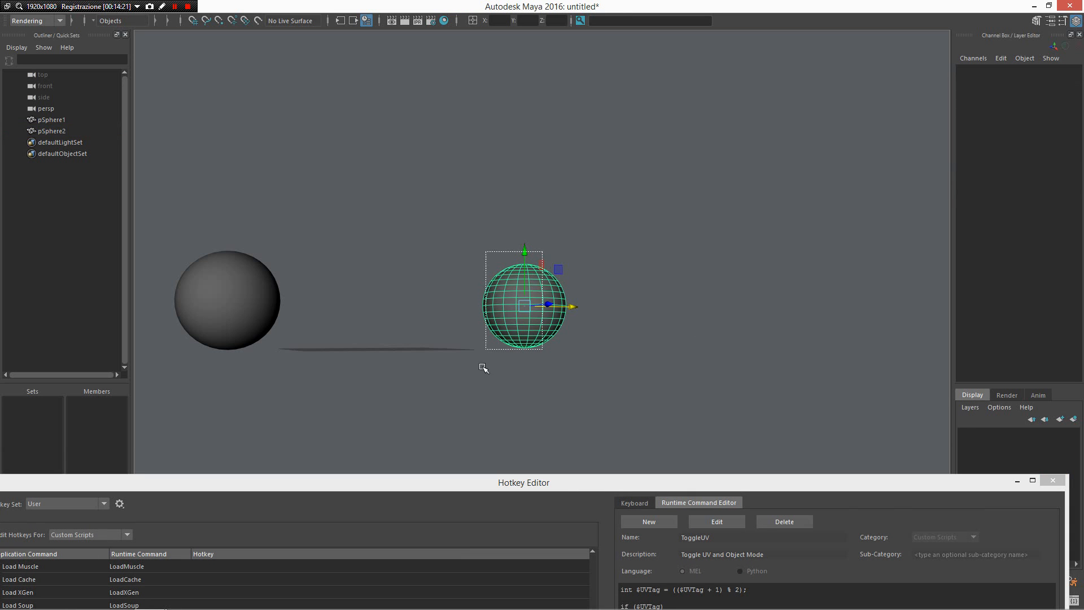
pyautogui.click(1017, 481)
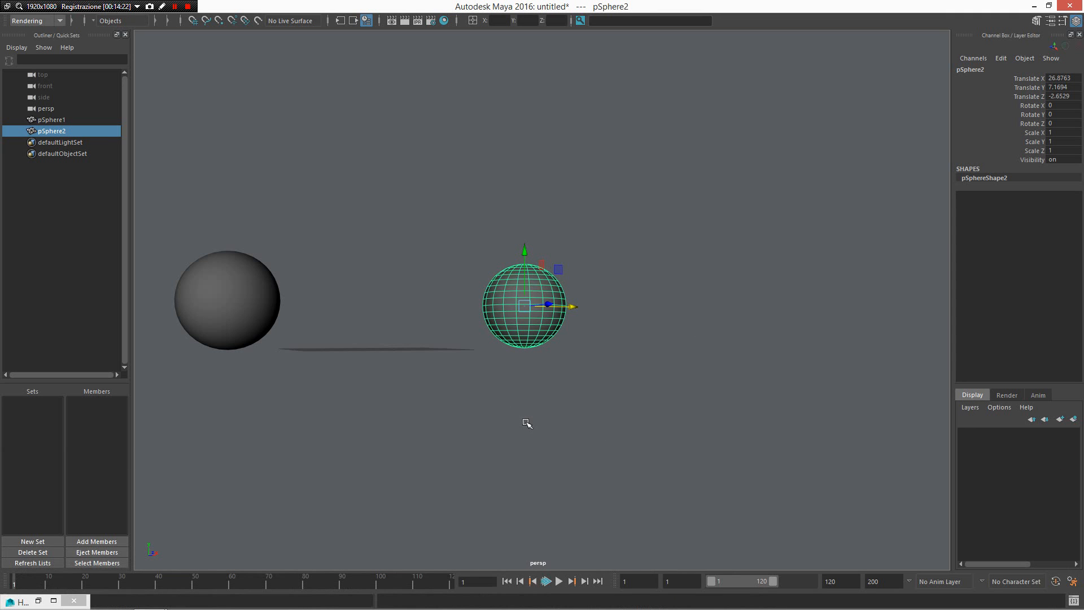
# - Show the UV editor beneath the persp view and zoom out to the duplicated sphere's UV layout
pyautogui.hotkey('alt', 'u')
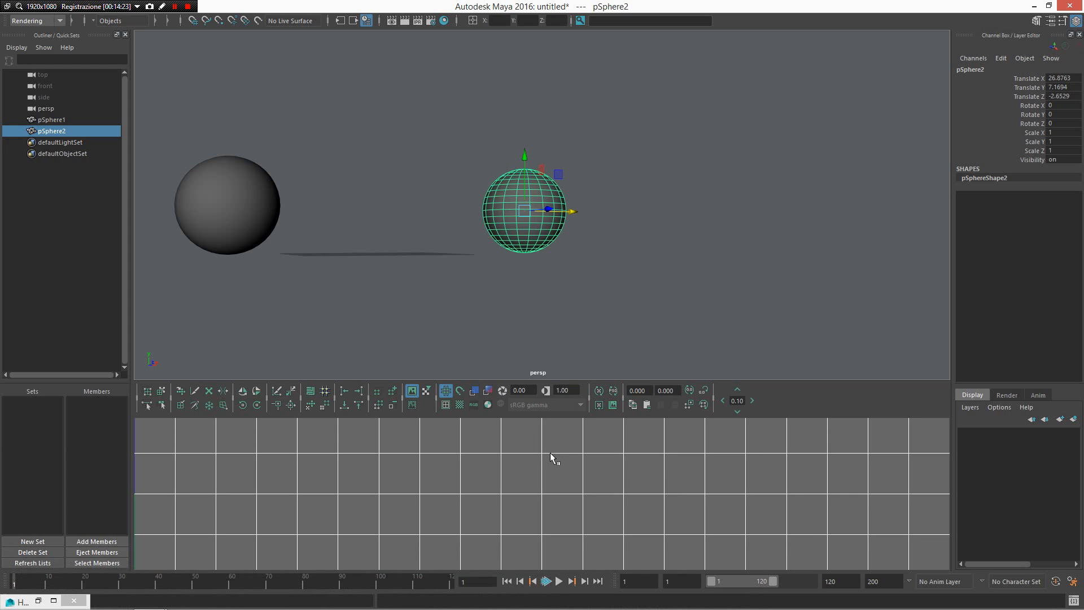
pyautogui.scroll(-6, 544, 446)
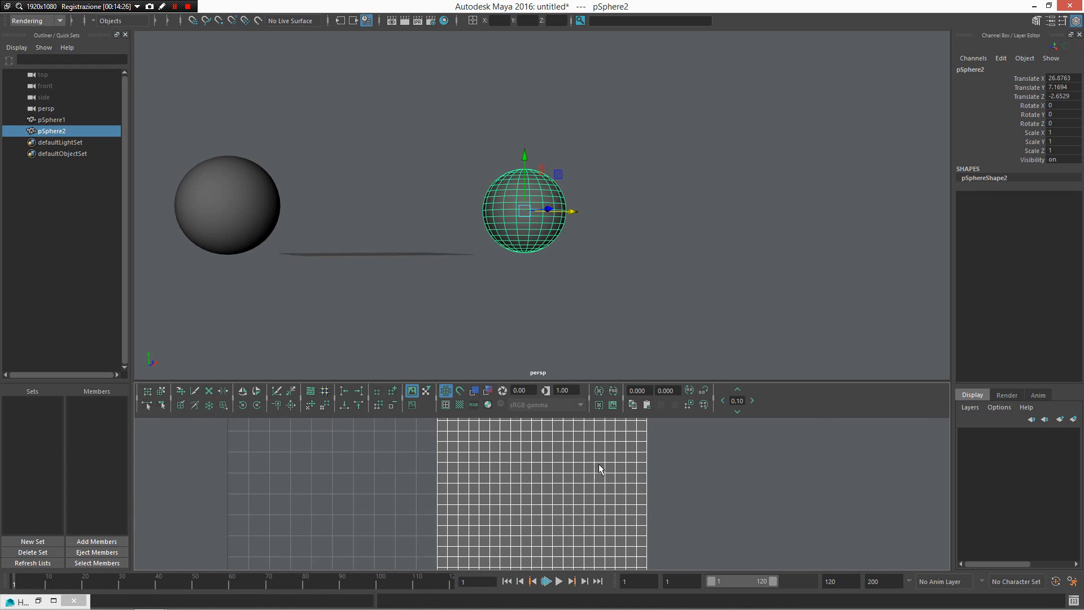
pyautogui.scroll(-3, 548, 458)
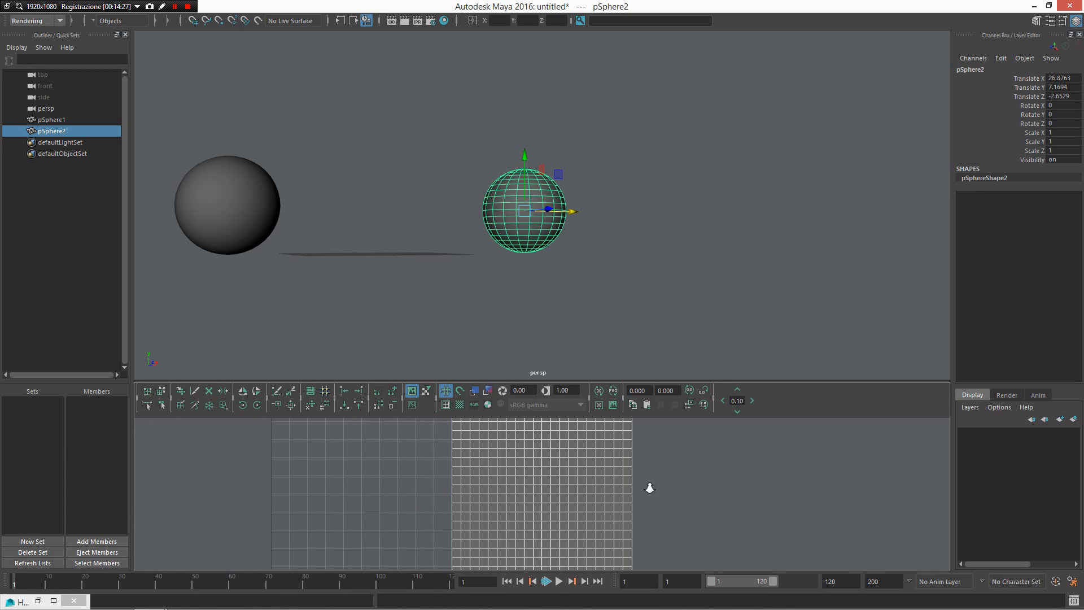
# - Switch the duplicated sphere to UV mode with Toggle UV and select a block of its UVs
pyautogui.rightClick(534, 459)
pyautogui.rightClick(535, 457)
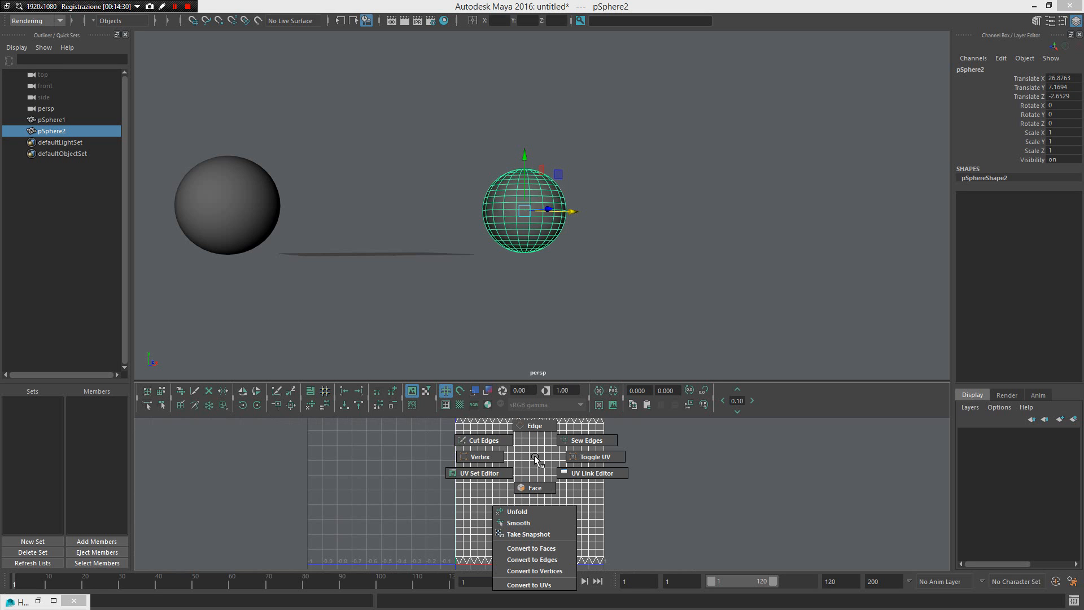
pyautogui.click(582, 457)
pyautogui.moveTo(607, 465); pyautogui.dragTo(565, 451)
# - Run Toggle UV several times to switch the duplicated sphere between object and UV mode
pyautogui.rightClick(538, 450)
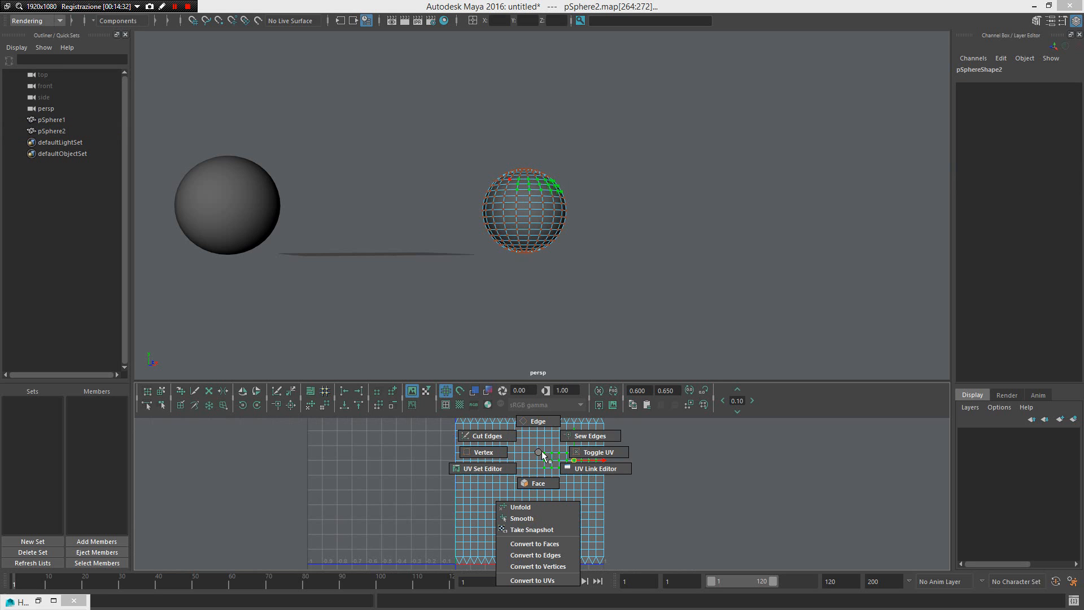
pyautogui.click(593, 453)
pyautogui.rightClick(556, 454)
pyautogui.click(588, 458)
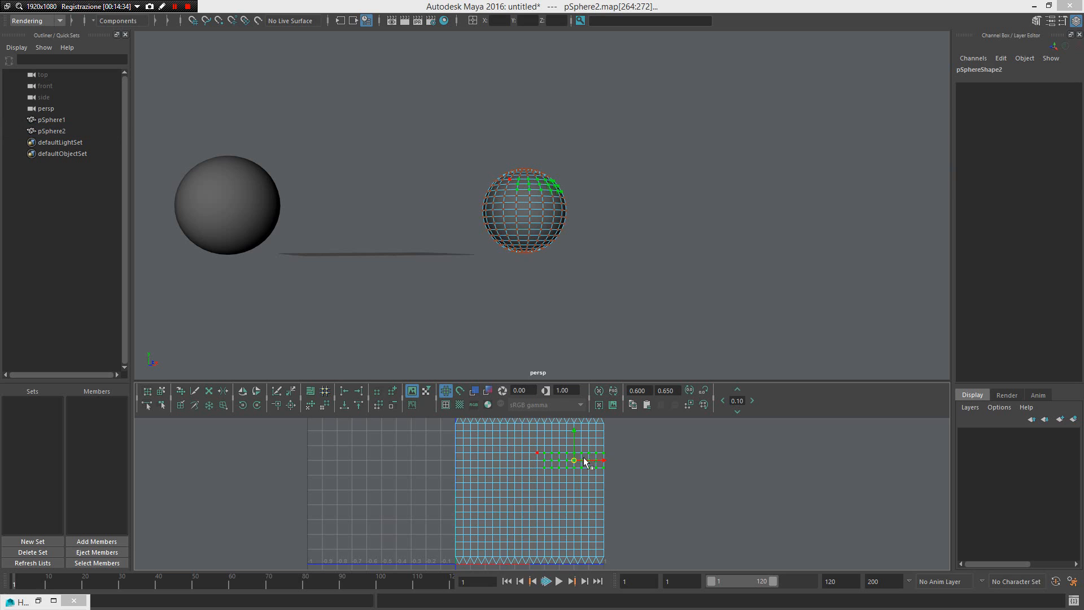
pyautogui.rightClick(538, 460)
pyautogui.click(590, 458)
pyautogui.rightClick(541, 465)
pyautogui.click(590, 459)
pyautogui.rightClick(545, 461)
pyautogui.click(591, 458)
pyautogui.press('F11')
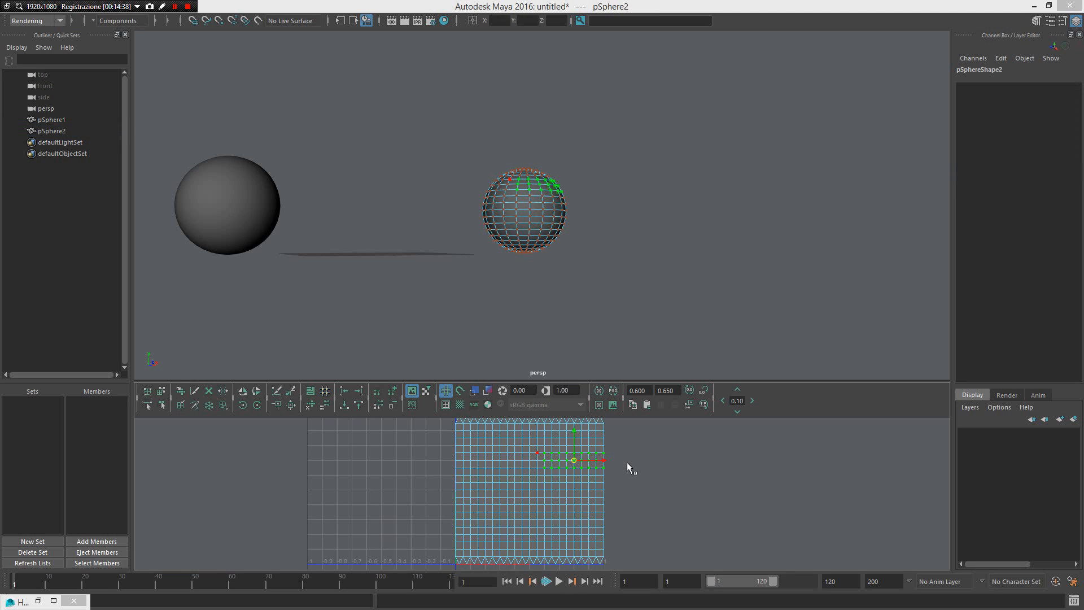
# - Select another block of UVs, switch back to object mode with Toggle UV, and restore the Hotkey Editor
pyautogui.moveTo(648, 491); pyautogui.dragTo(521, 443)
pyautogui.rightClick(558, 471)
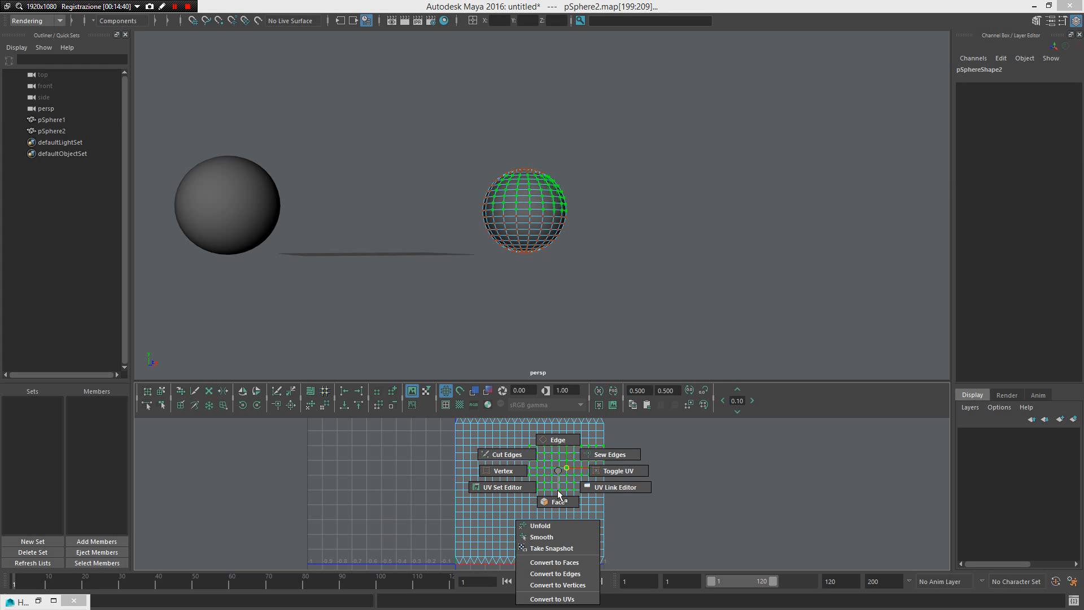
pyautogui.click(625, 476)
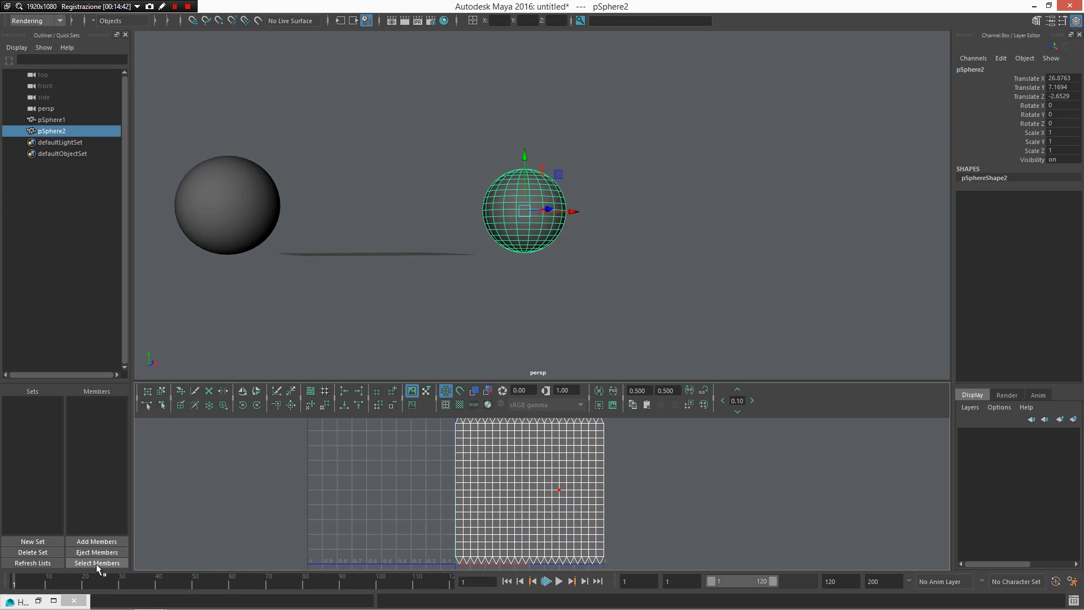
pyautogui.click(38, 601)
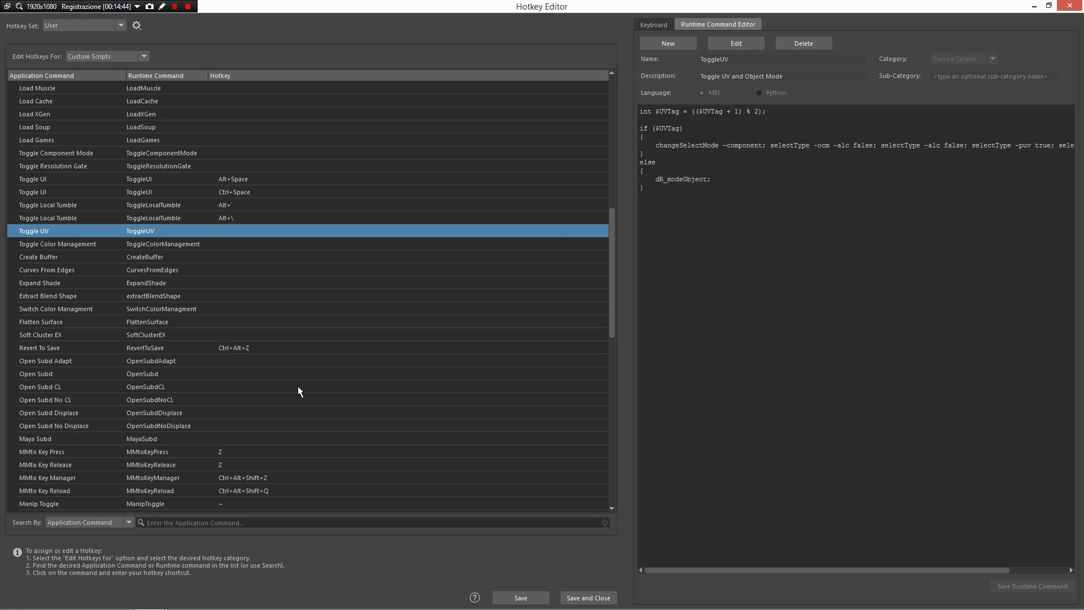
# - Display the Toggle Color Management script and shrink the Hotkey Editor to a floating window over the viewport
pyautogui.click(222, 243)
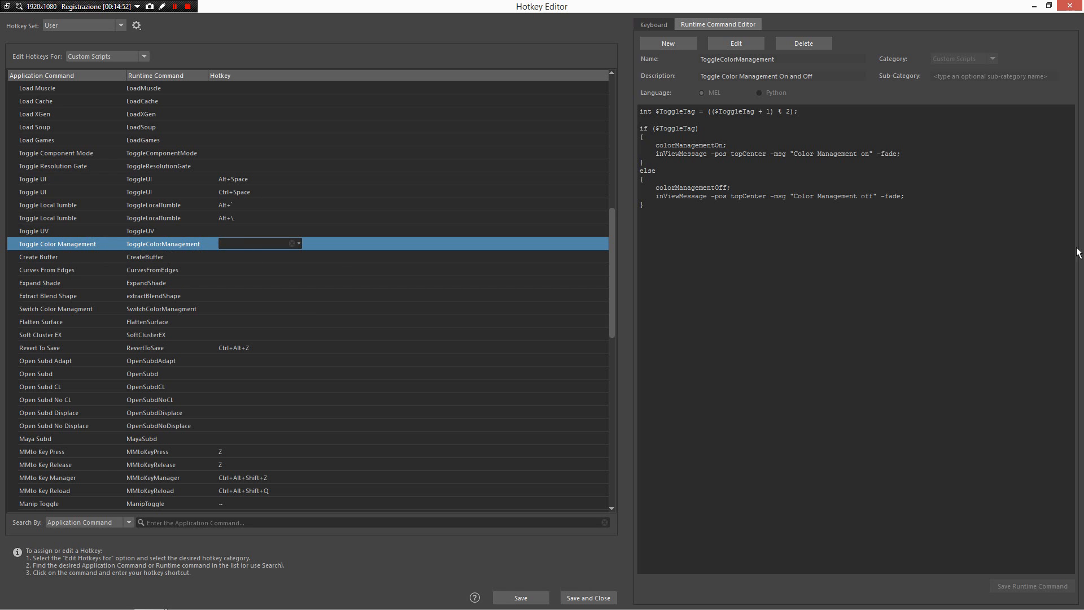
pyautogui.doubleClick(979, 3)
pyautogui.click(699, 192)
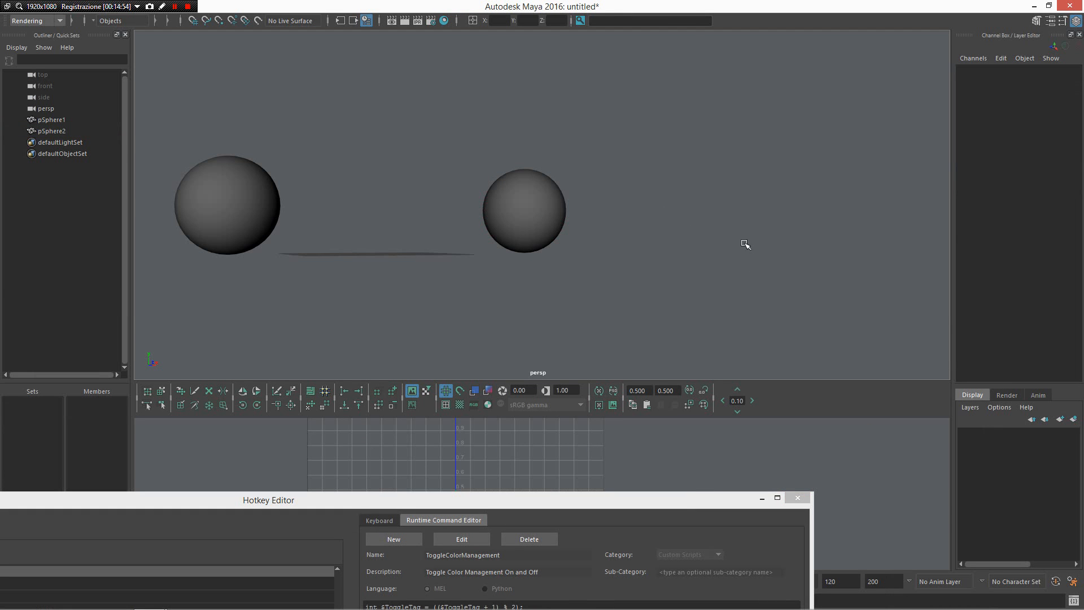
pyautogui.moveTo(721, 251); pyautogui.dragTo(693, 248)
pyautogui.moveTo(649, 502); pyautogui.dragTo(803, 180)
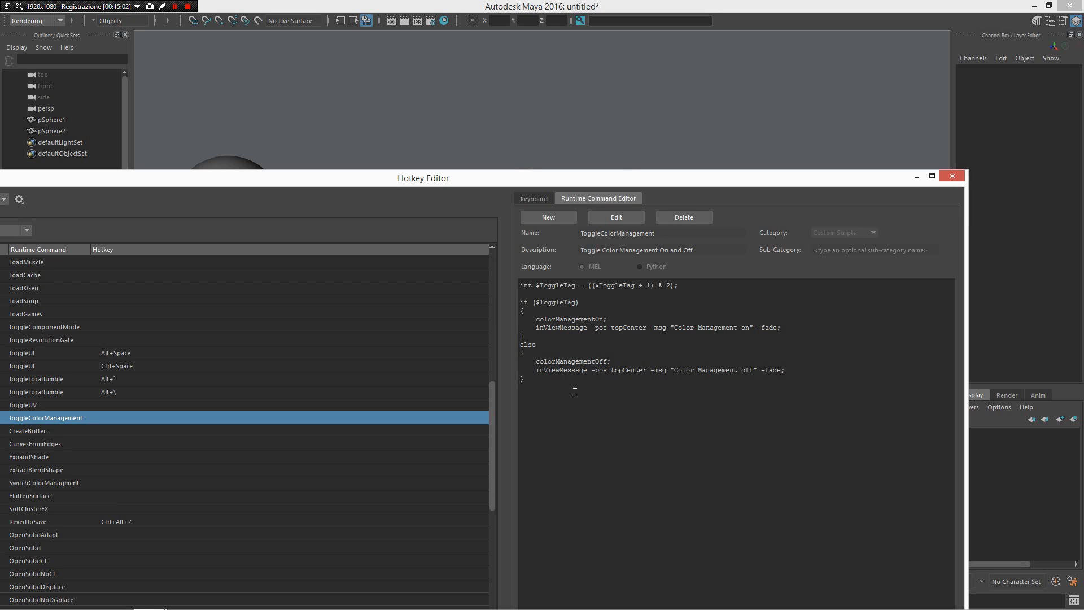
pyautogui.moveTo(629, 168); pyautogui.dragTo(867, 57)
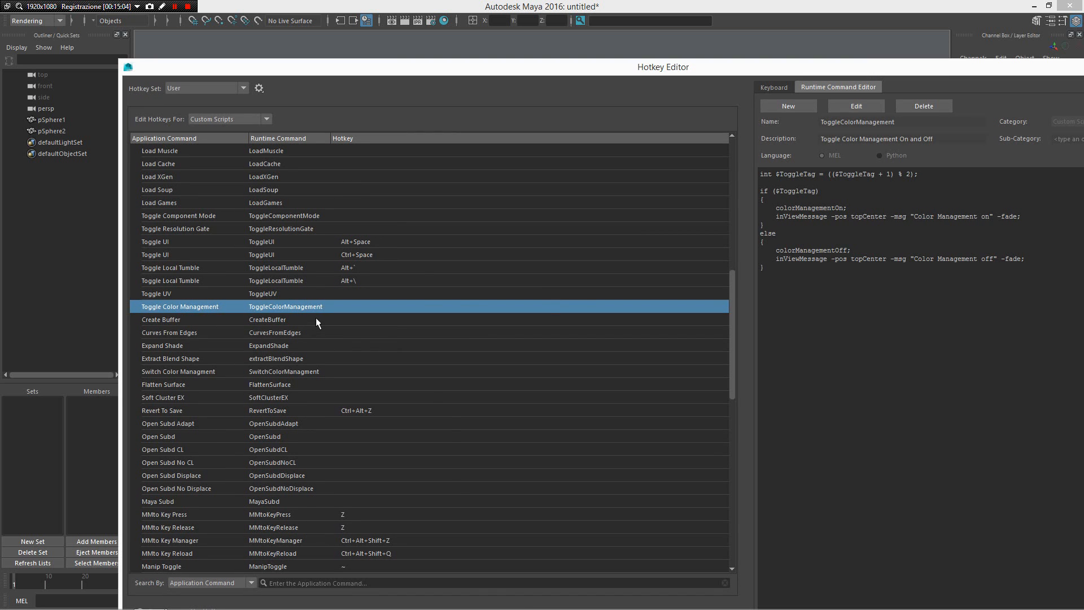
# - Display the Create Buffer script in the Hotkey Editor's list of custom scripts
pyautogui.click(318, 320)
pyautogui.scroll(-3, 291, 337)
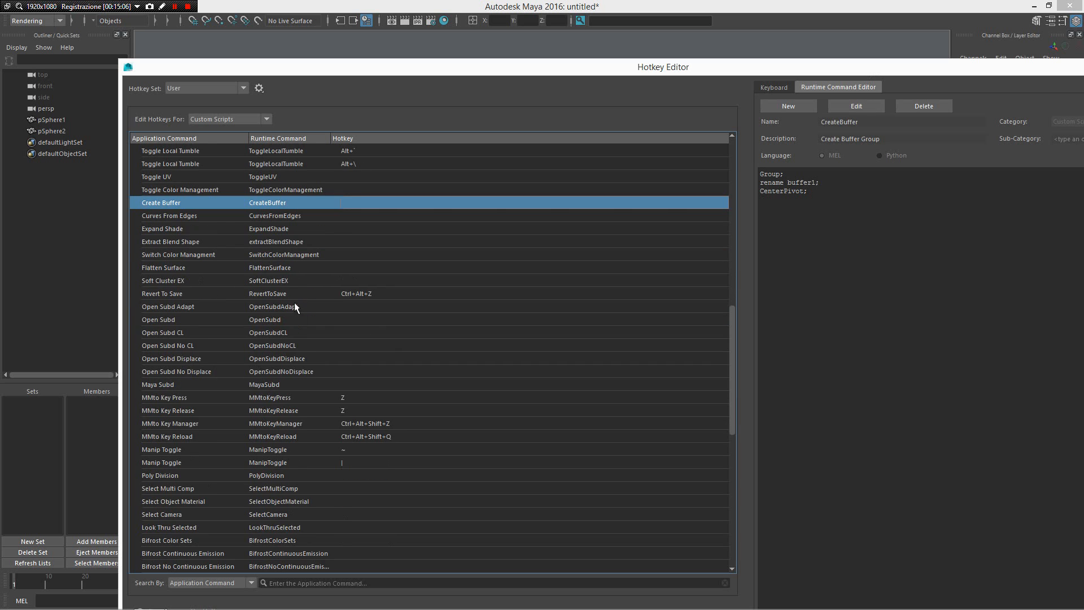
pyautogui.scroll(-1, 308, 235)
pyautogui.scroll(2, 308, 235)
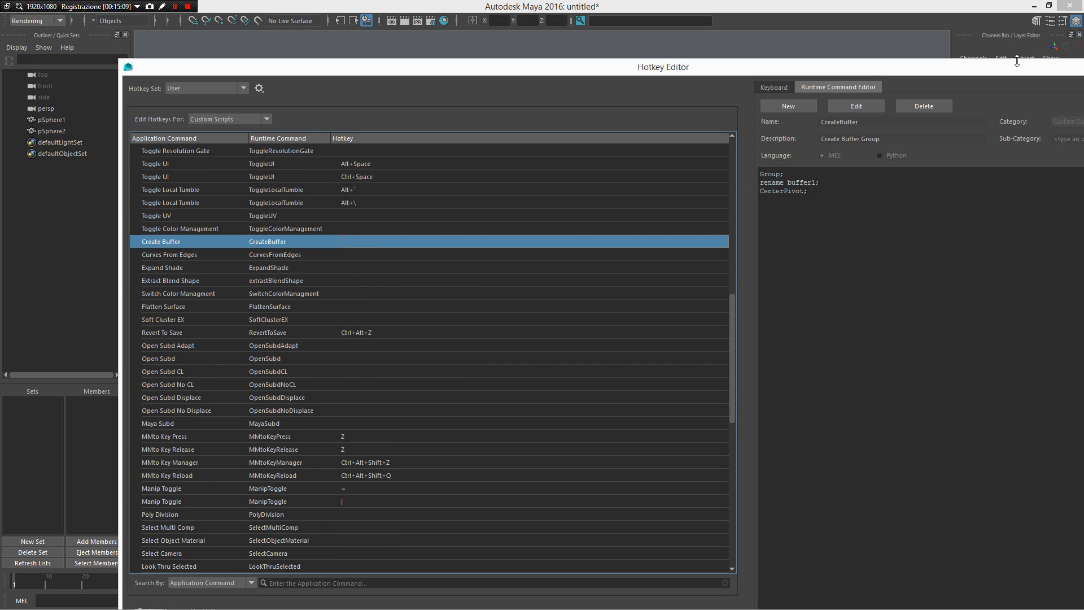
# - Minimize the Hotkey Editor, return to the single persp view and group both spheres with Create Buffer
pyautogui.moveTo(1017, 61); pyautogui.dragTo(706, 109)
pyautogui.click(823, 114)
pyautogui.press('space')
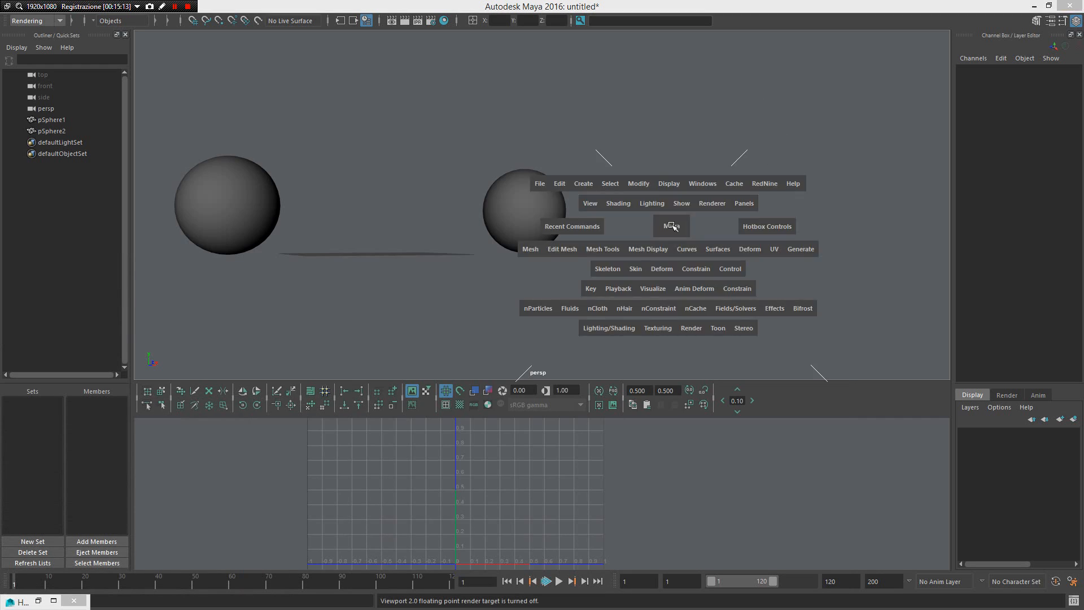
pyautogui.keyDown('alt'); pyautogui.moveTo(595, 215); pyautogui.dragTo(526, 263); pyautogui.keyUp('alt')
pyautogui.moveTo(232, 194); pyautogui.dragTo(583, 471)
pyautogui.press('4')
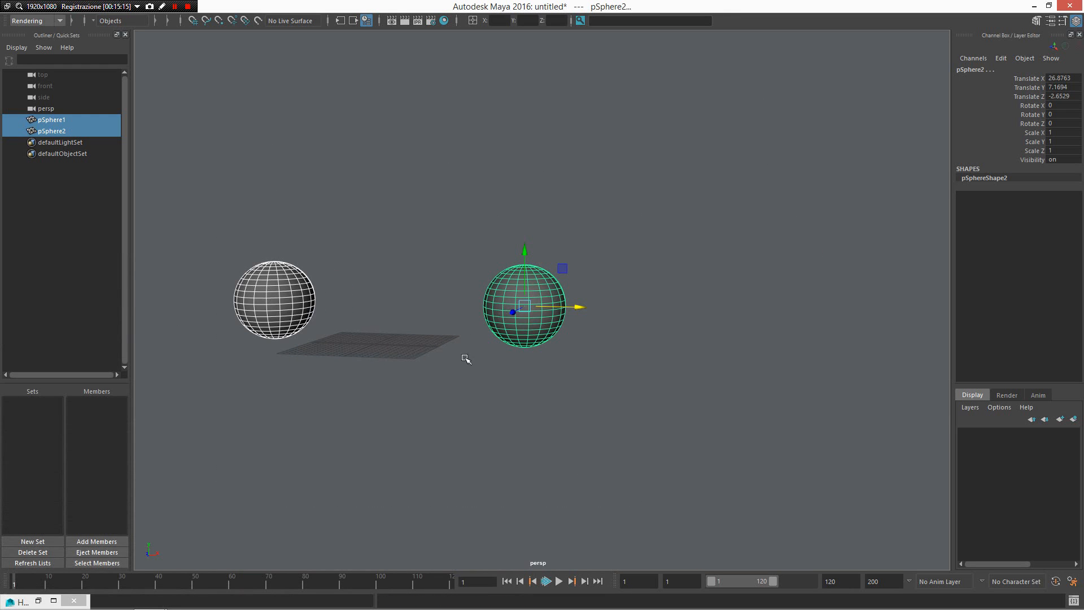
pyautogui.moveTo(399, 295); pyautogui.dragTo(303, 387)
pyautogui.keyDown('alt'); pyautogui.moveTo(375, 256); pyautogui.dragTo(365, 315); pyautogui.keyUp('alt')
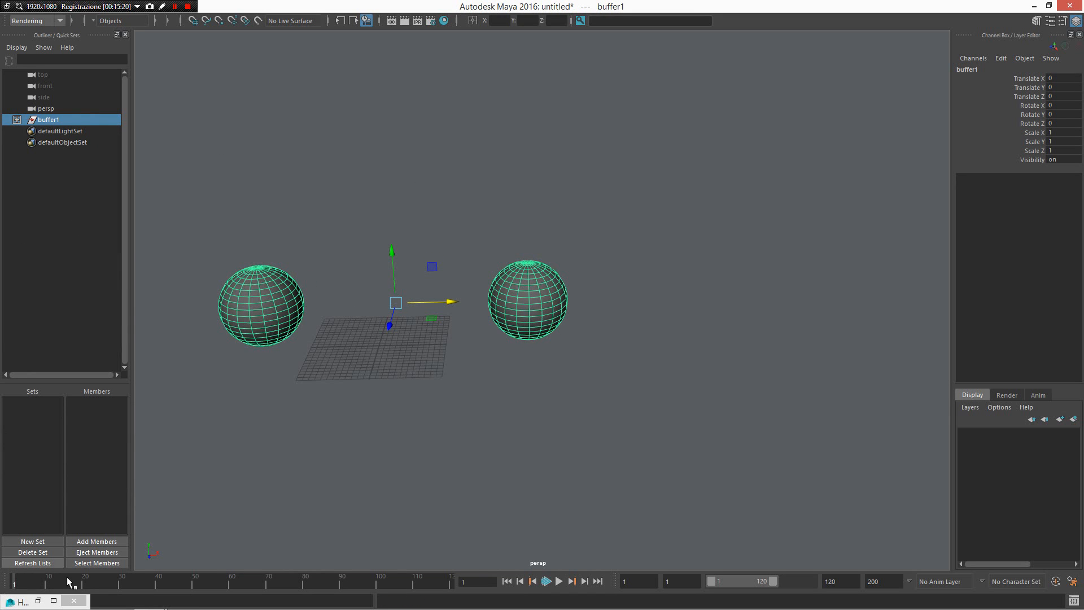
# - Maximize the Hotkey Editor and review the Curves From Edges and Expand Shade scripts
pyautogui.click(53, 600)
pyautogui.press('Down')
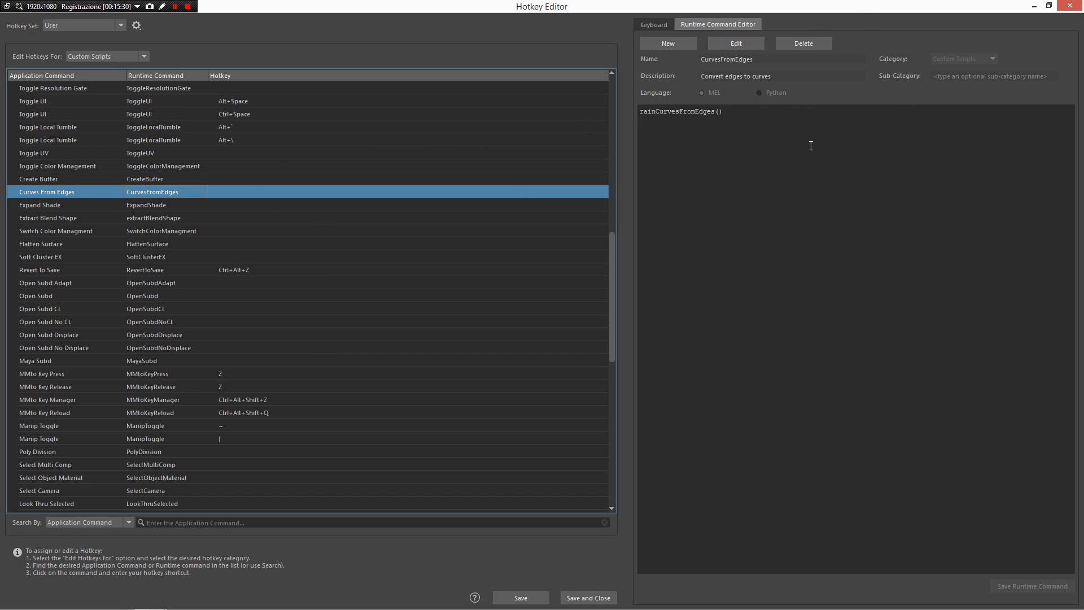
pyautogui.click(199, 207)
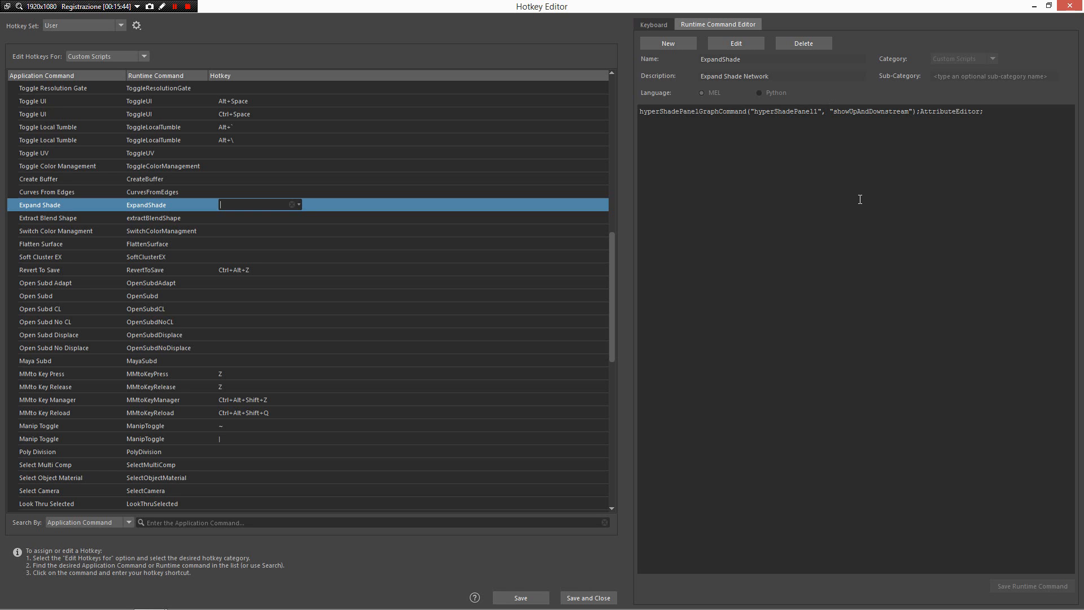
# - Minimize the Hotkey Editor, assign a new Phong material to the duplicated sphere and set its color to red
pyautogui.click(1034, 6)
pyautogui.click(544, 336)
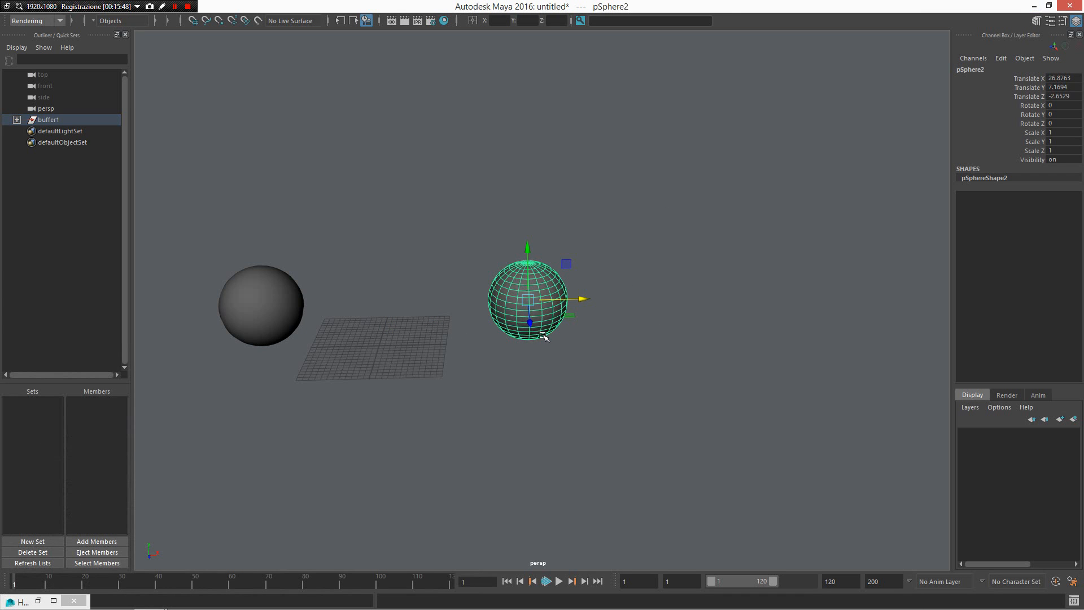
pyautogui.hotkey('alt', 'm')
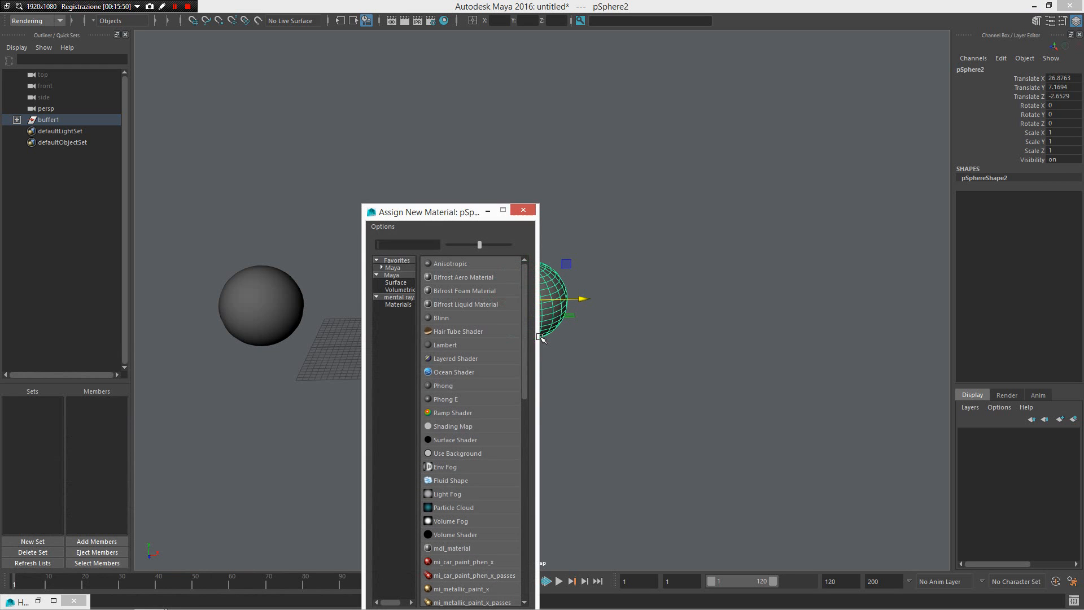
pyautogui.moveTo(450, 213); pyautogui.dragTo(323, 75)
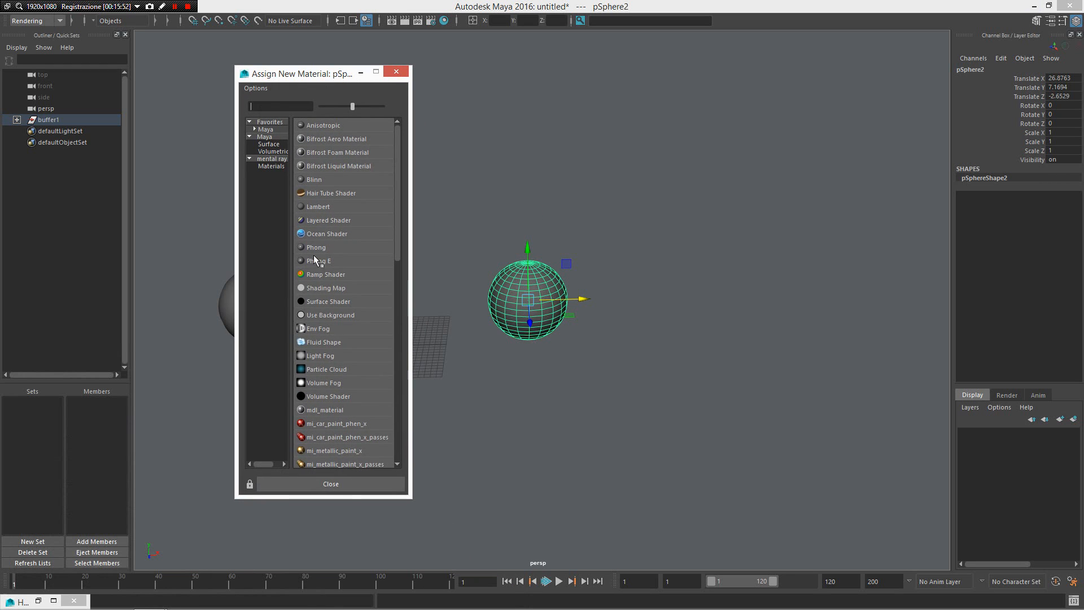
pyautogui.click(322, 249)
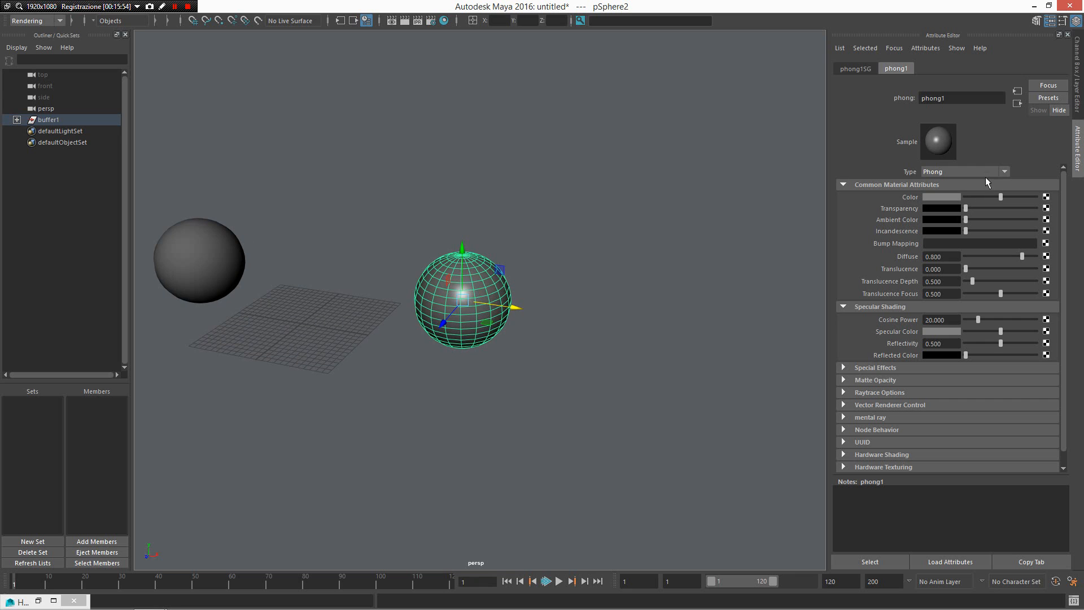
pyautogui.click(940, 197)
pyautogui.click(869, 193)
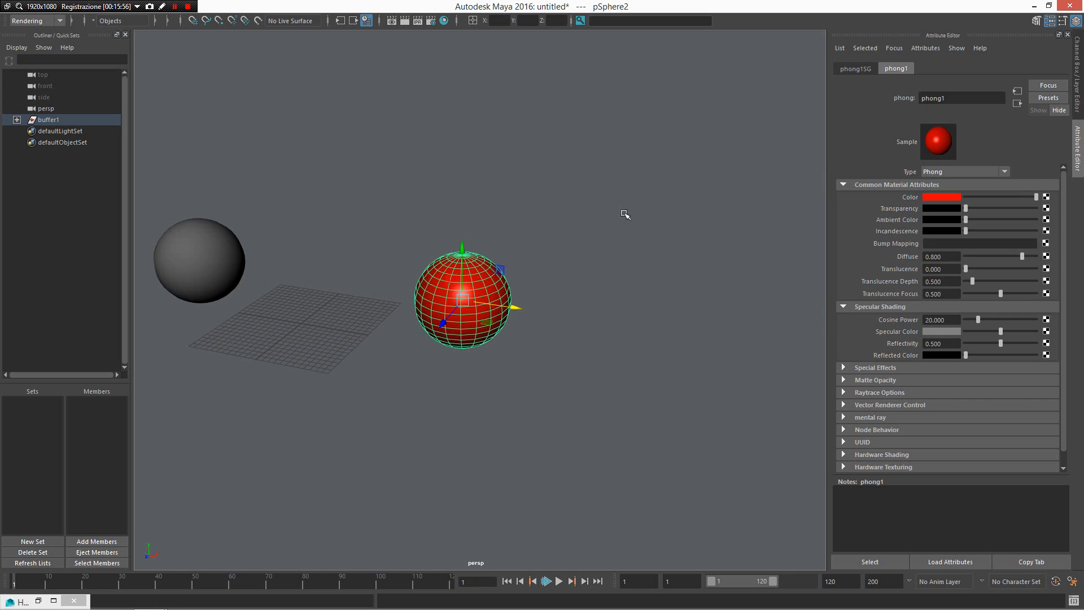
# - Show the Hypershade beneath the persp view with the red sphere selected
pyautogui.click(561, 287)
pyautogui.scroll(2, 560, 287)
pyautogui.click(459, 338)
pyautogui.scroll(1, 458, 339)
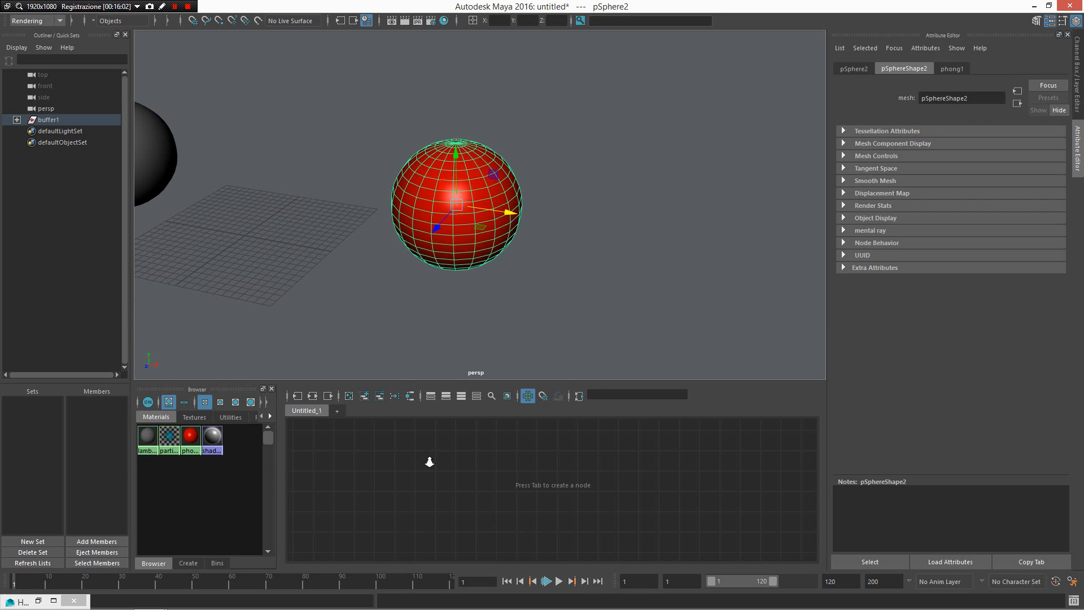
# - Select the phong1 material and graph its shading network with Expand Shade, showing its attributes
pyautogui.click(190, 436)
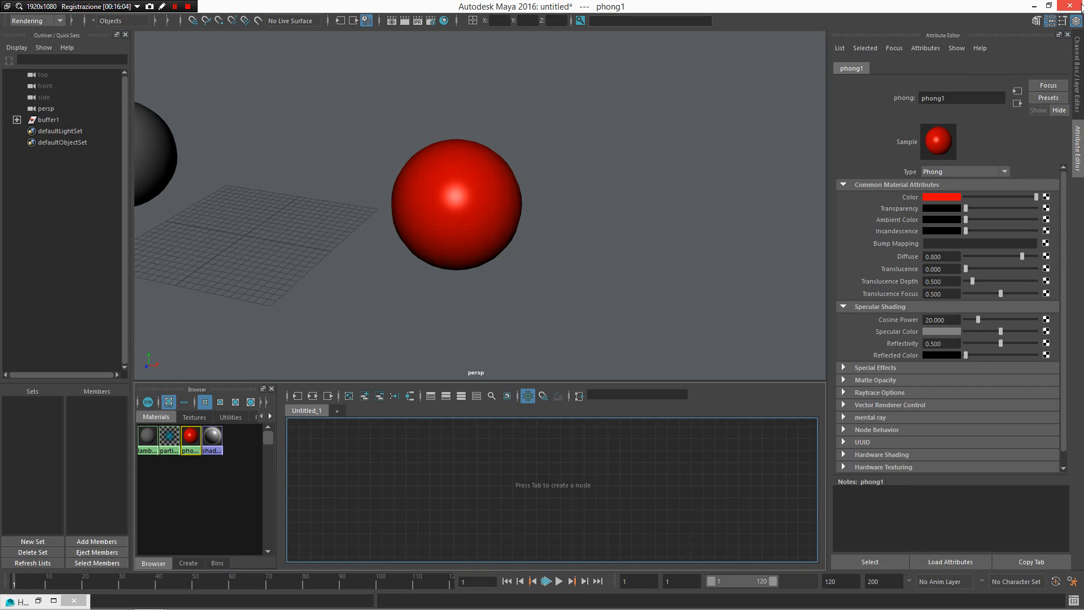
pyautogui.click(1067, 35)
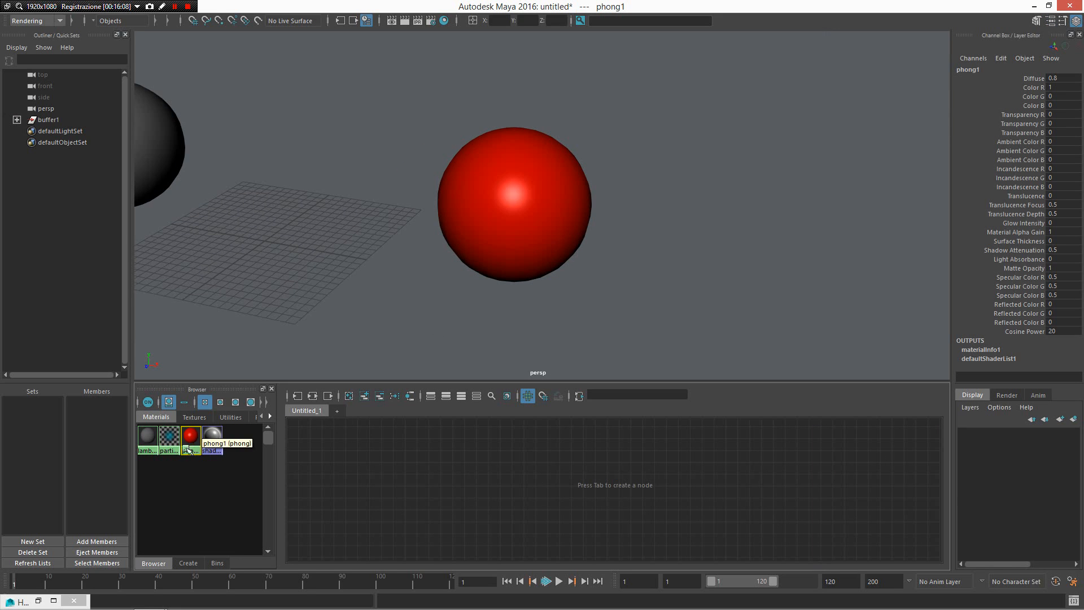
pyautogui.click(205, 477)
pyautogui.click(188, 439)
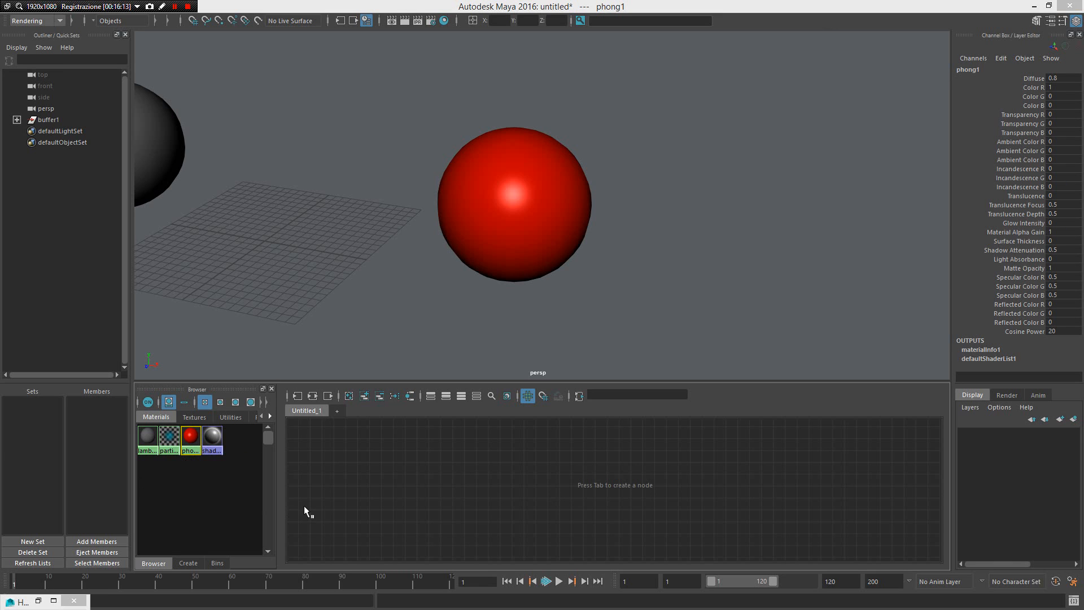
pyautogui.hotkey('ctrl', 'a')
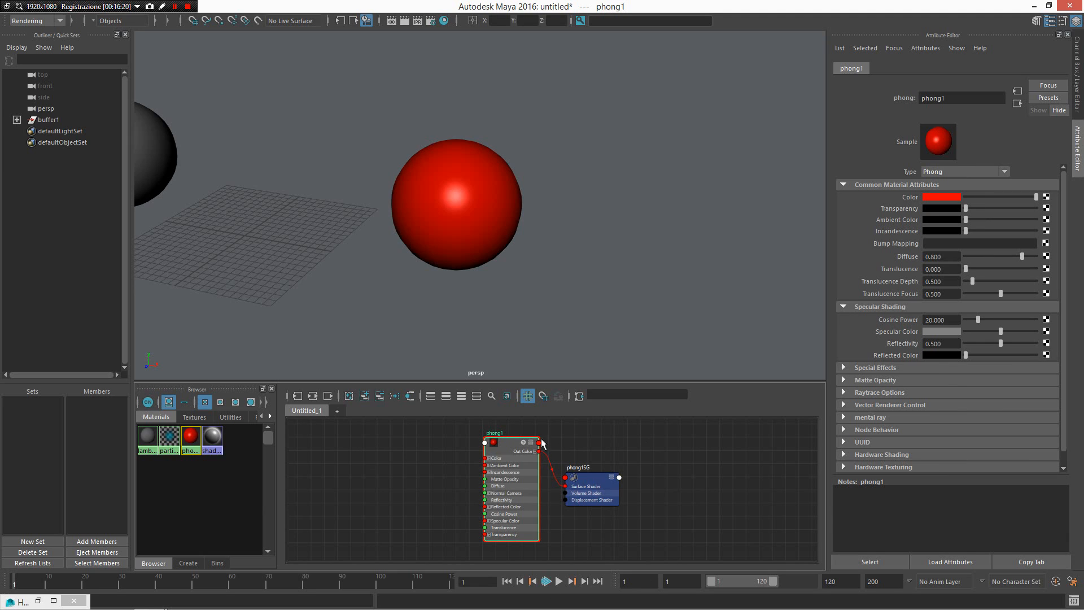
# - Rearrange the phong1 and phong1SG nodes side by side in the Hypershade graph
pyautogui.moveTo(486, 457); pyautogui.dragTo(442, 471)
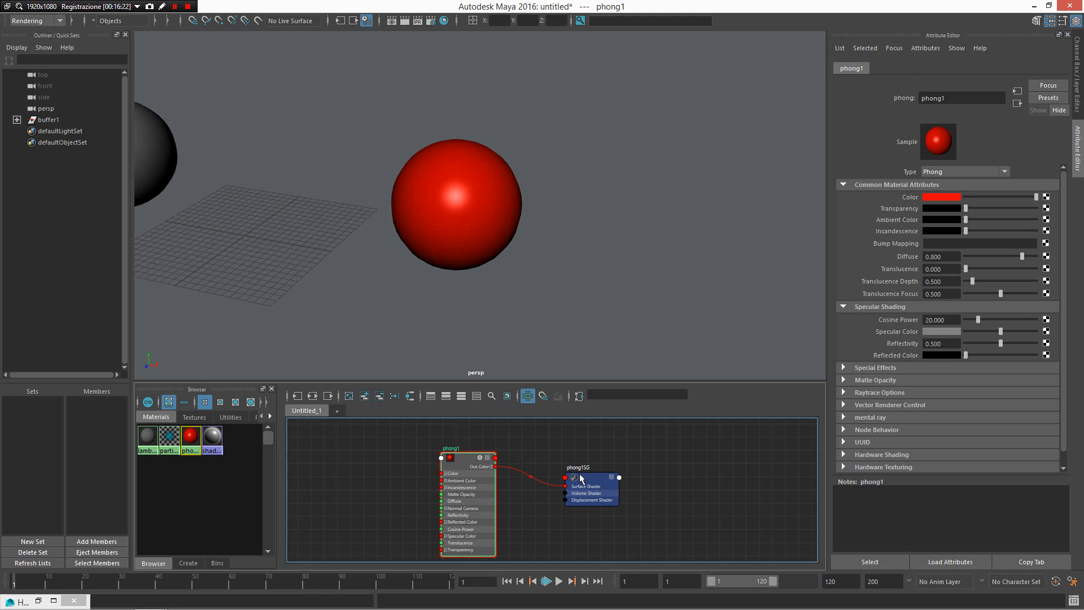
pyautogui.moveTo(590, 483); pyautogui.dragTo(598, 465)
pyautogui.moveTo(464, 467); pyautogui.dragTo(510, 463)
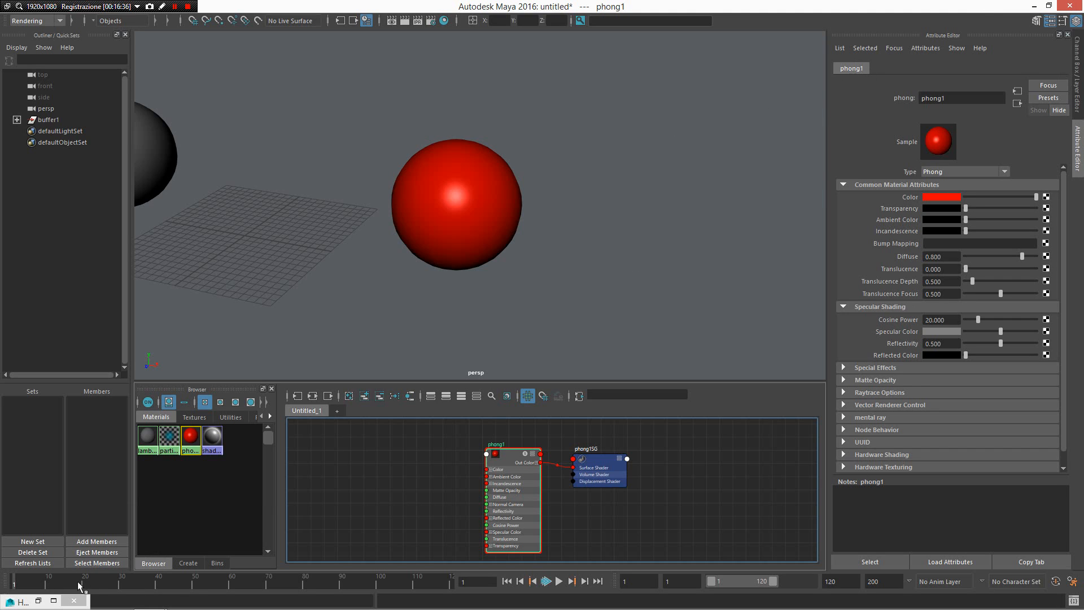
# - Maximize the Hotkey Editor and display the Extract Blend Shape script
pyautogui.click(53, 600)
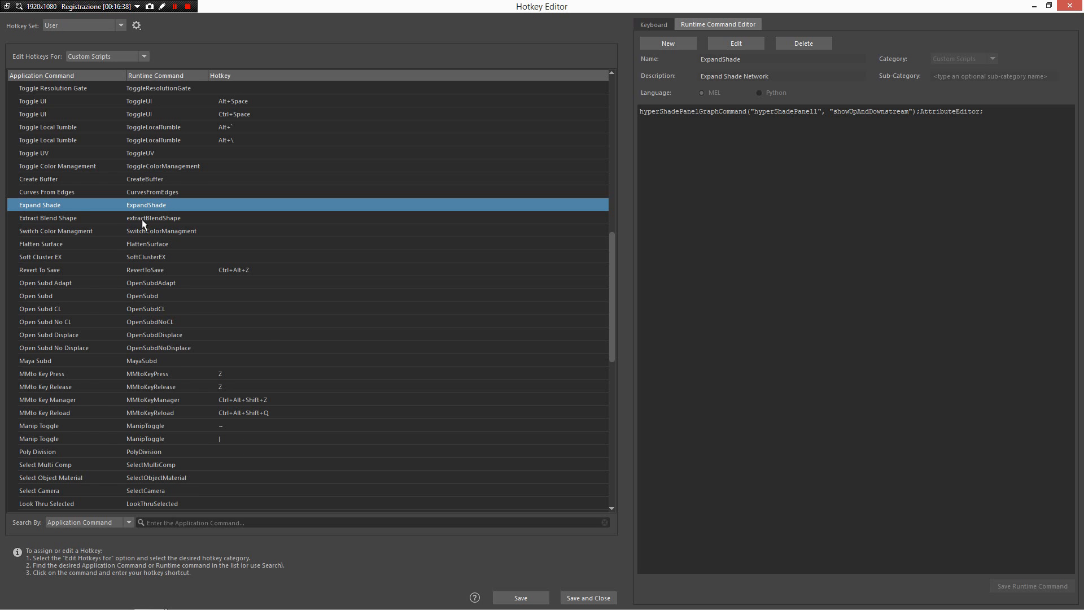
pyautogui.scroll(-2, 141, 221)
pyautogui.click(112, 141)
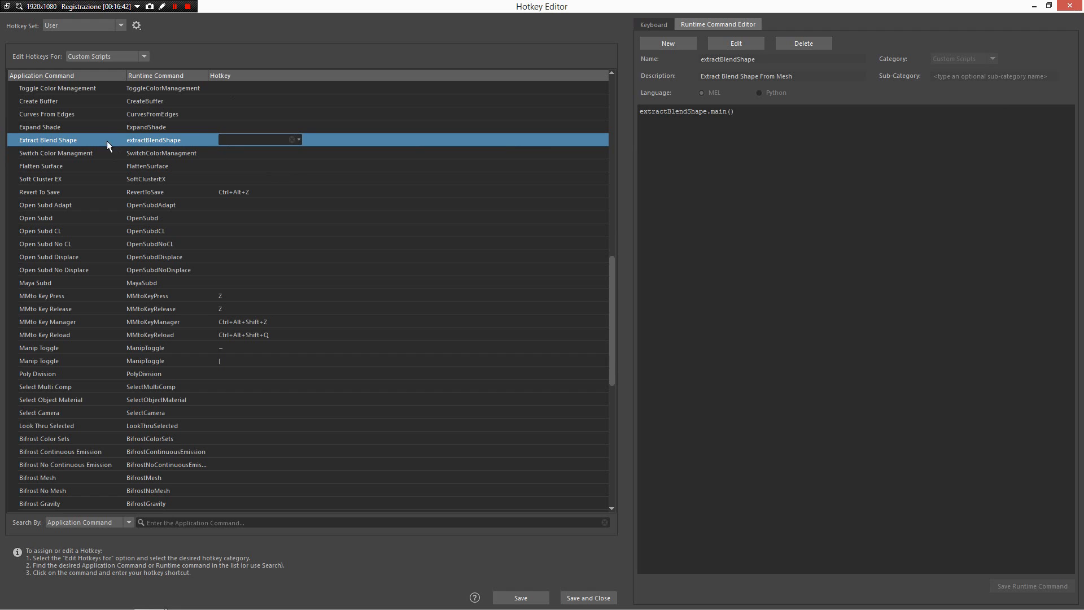
# - Review the Switch Color Managment script, highlighting its branches for renderers other than mental ray, and display the Flatten Surface script
pyautogui.click(109, 155)
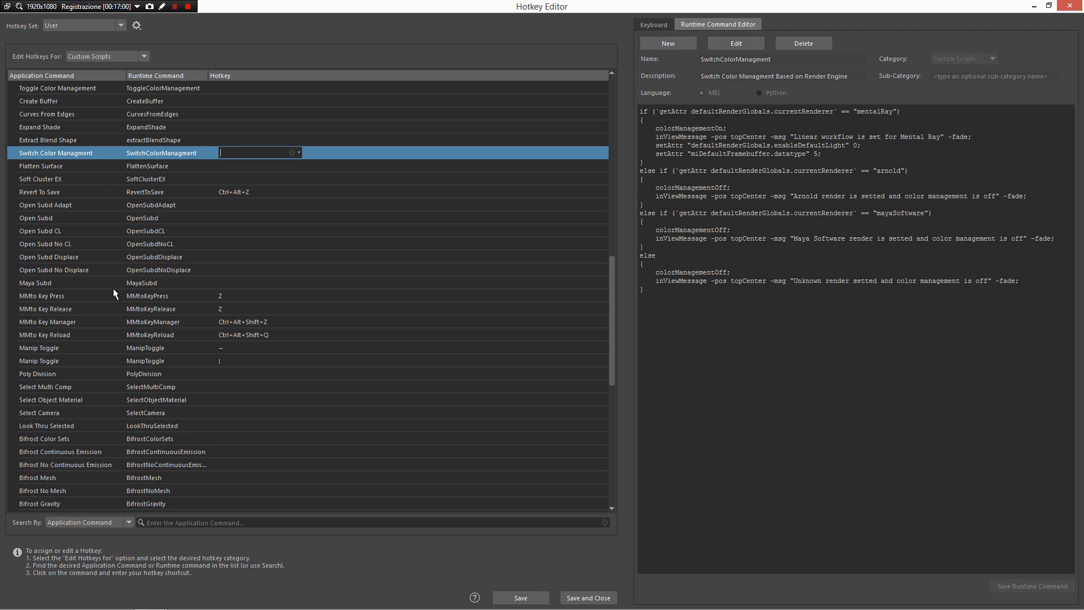
pyautogui.moveTo(888, 353); pyautogui.dragTo(645, 162)
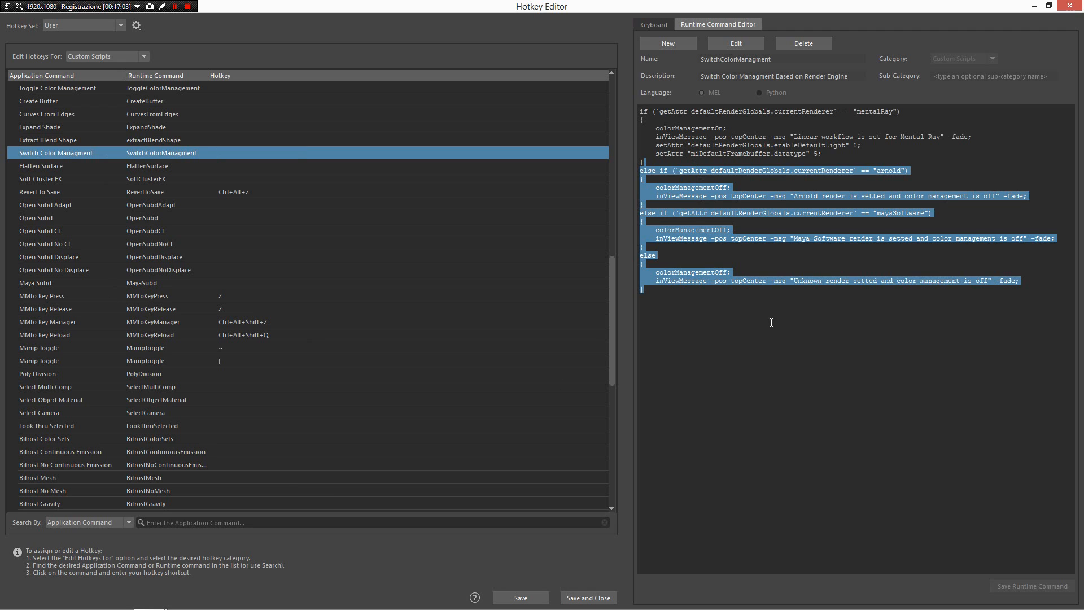
pyautogui.click(772, 324)
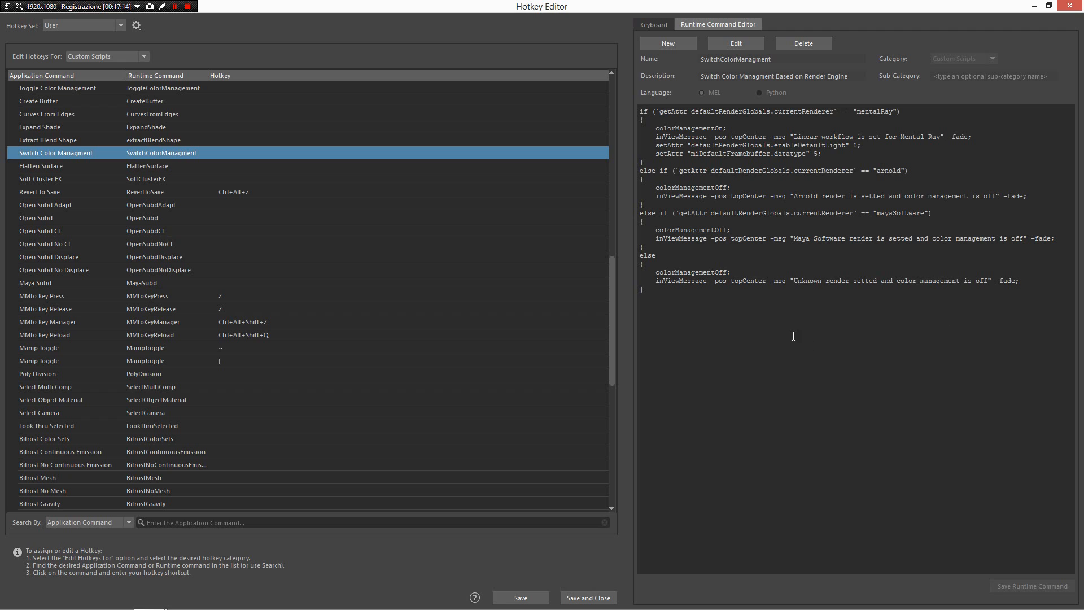
pyautogui.click(109, 169)
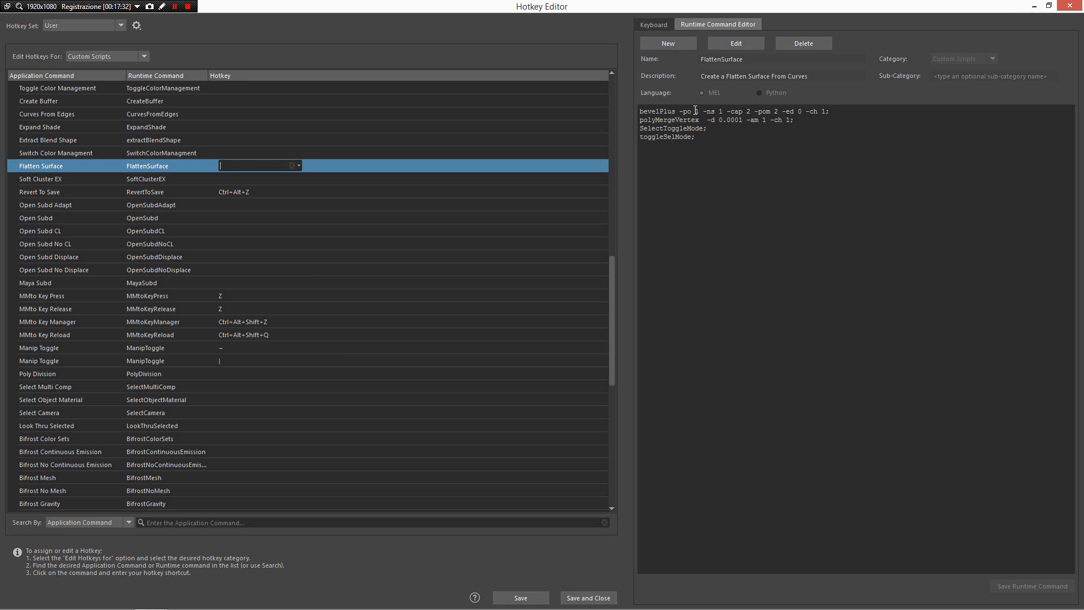
# - Leave the Hotkey Editor and start a new empty scene
pyautogui.click(1071, 7)
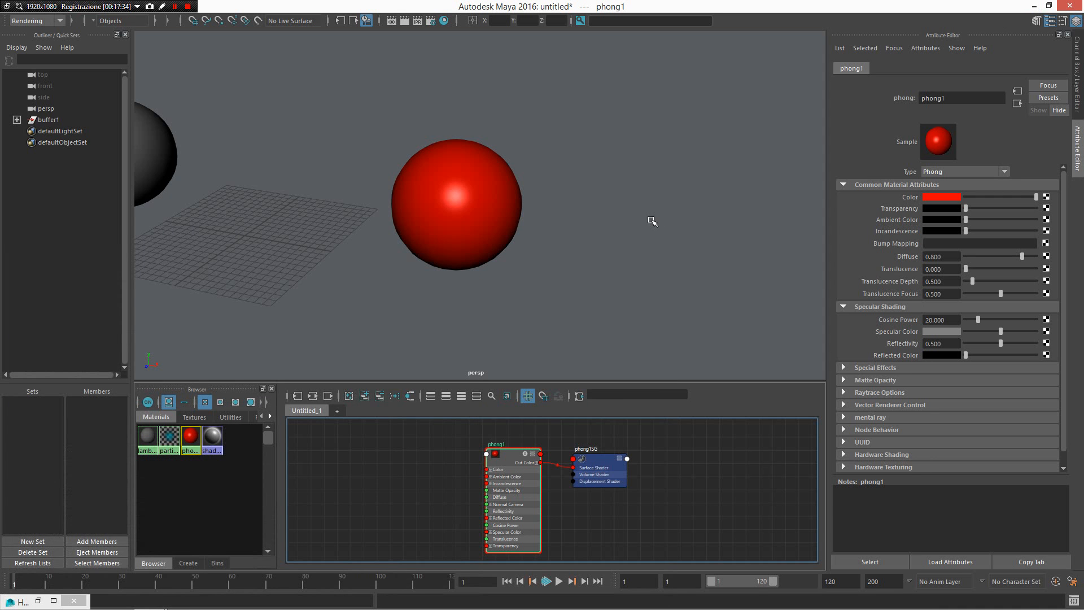
pyautogui.hotkey('ctrl', 'n')
pyautogui.click(557, 314)
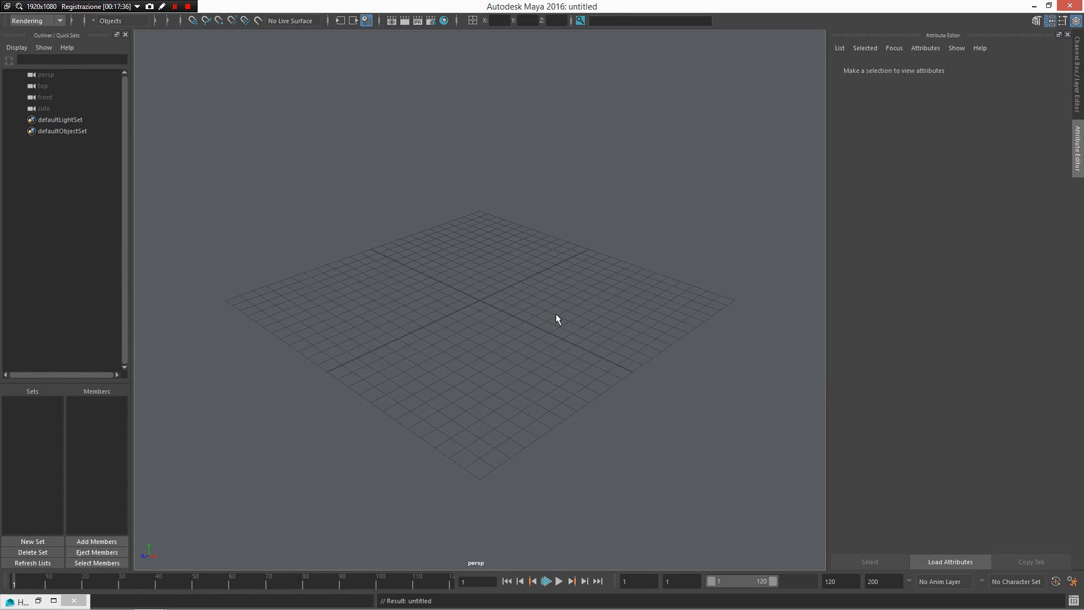
# - Hide the Attribute Editor and create the text "Maya" as curves in Times New Roman
pyautogui.keyDown('alt'); pyautogui.moveTo(550, 311); pyautogui.dragTo(536, 293); pyautogui.keyUp('alt')
pyautogui.rightClick(530, 303)
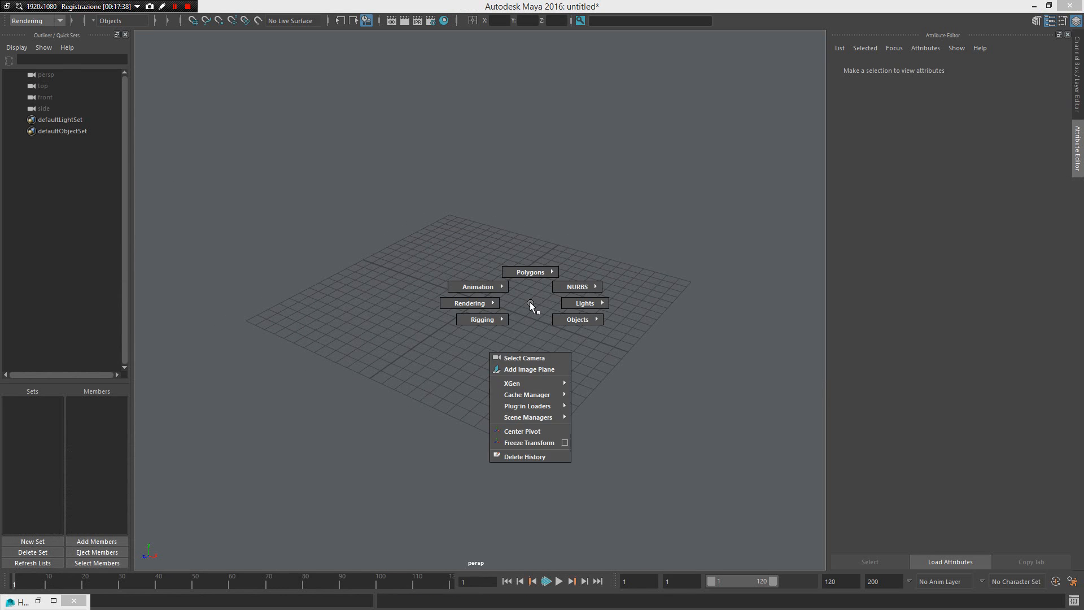
pyautogui.click(1068, 35)
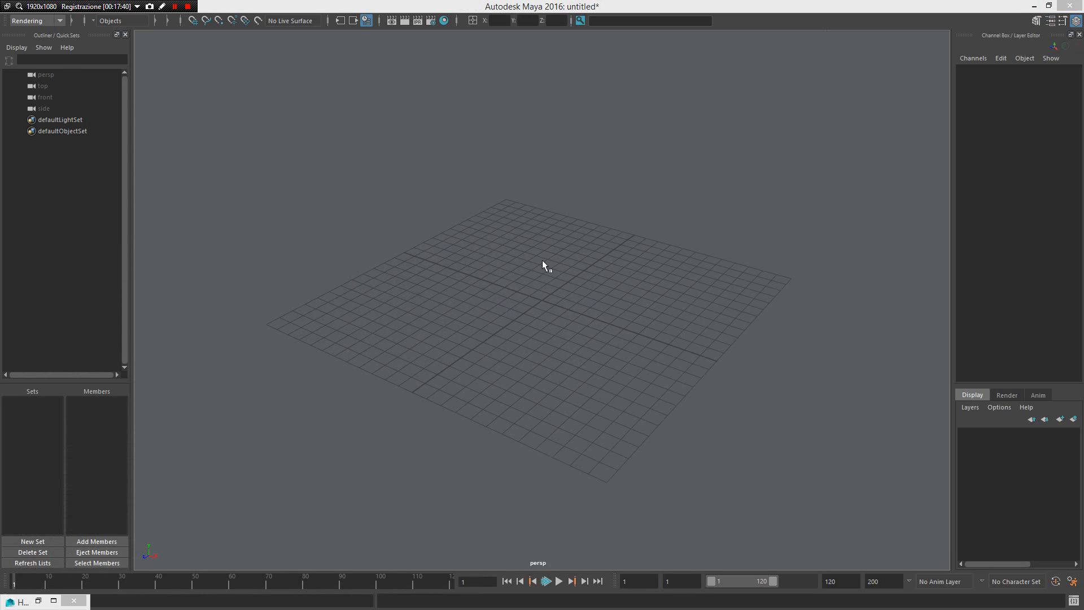
pyautogui.moveTo(544, 261); pyautogui.dragTo(646, 141, button='right')
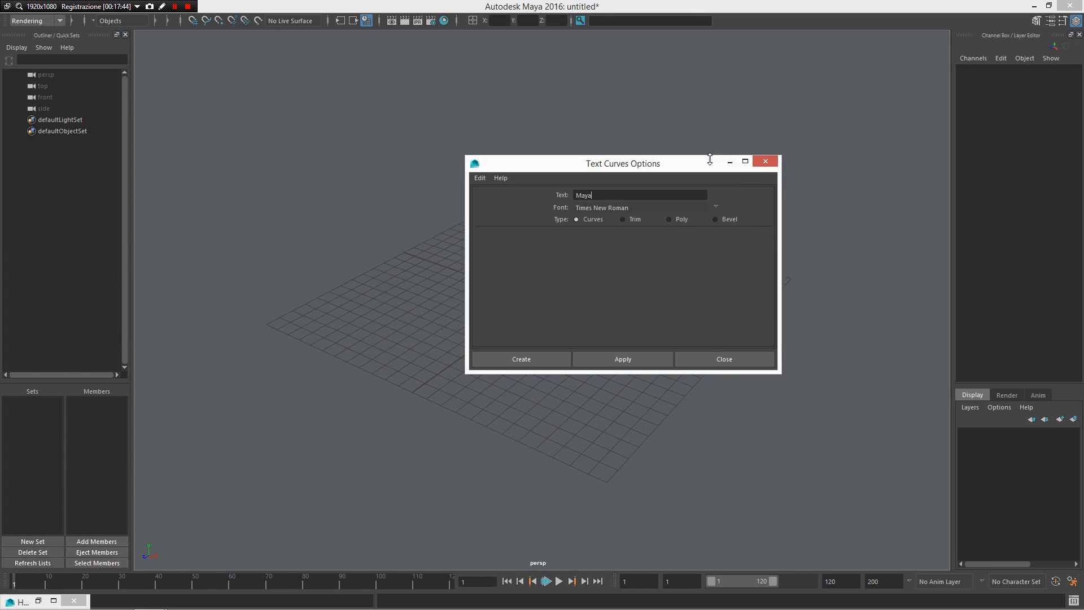
pyautogui.click(658, 354)
pyautogui.click(717, 354)
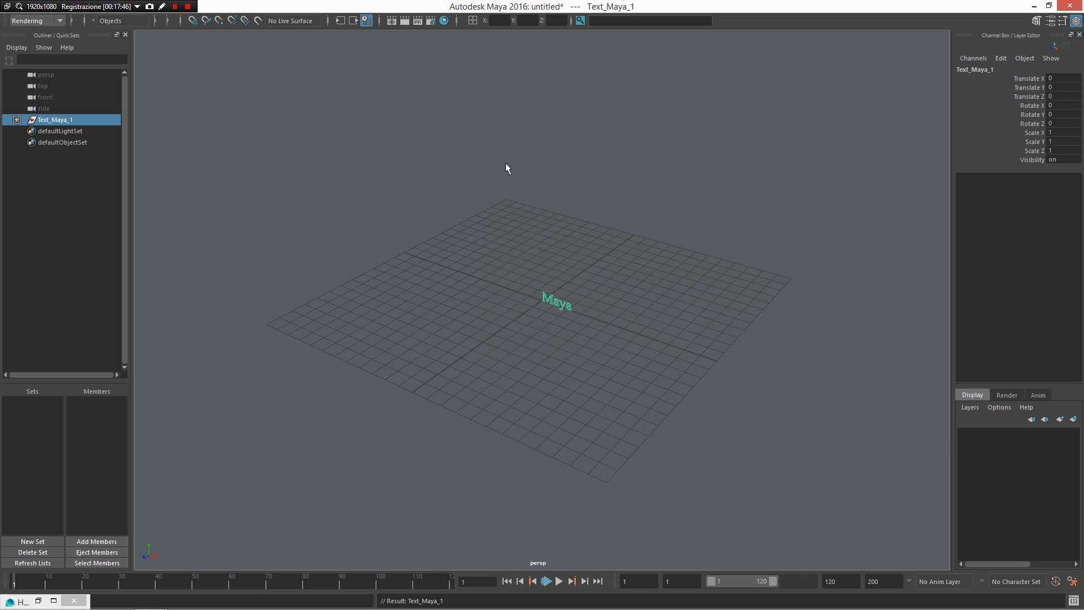
# - Apply Bevel Plus to the outer and inner curves of the first "a" in the Maya text, and delete the result
pyautogui.scroll(4, 576, 322)
pyautogui.click(580, 330)
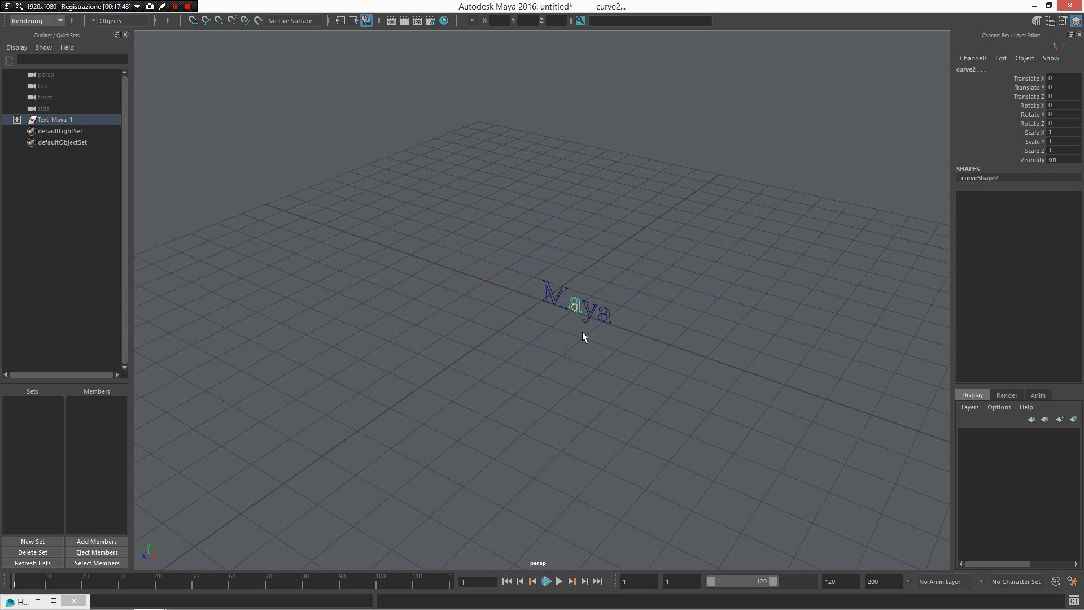
pyautogui.press('f')
pyautogui.click(566, 237)
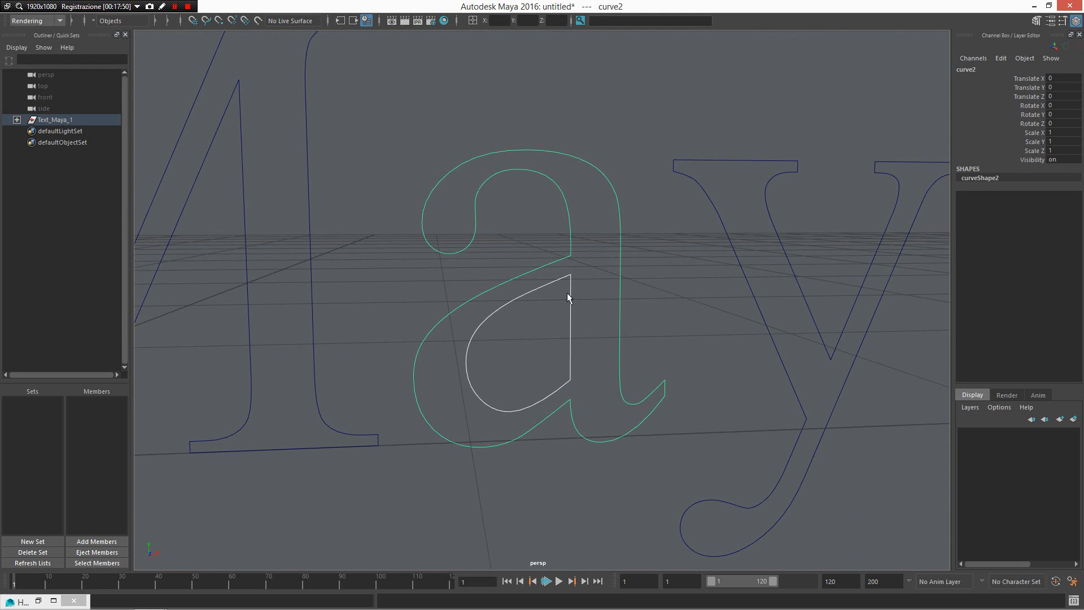
pyautogui.keyDown('alt'); pyautogui.moveTo(644, 291); pyautogui.dragTo(504, 198); pyautogui.keyUp('alt')
pyautogui.keyDown('shift'); pyautogui.click(528, 292); pyautogui.keyUp('shift')
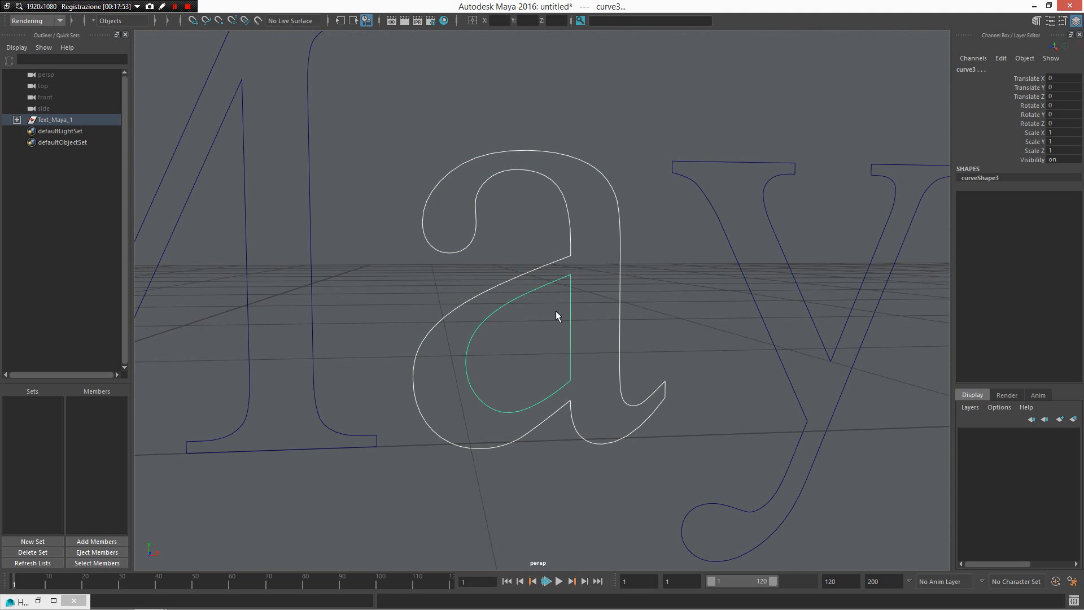
pyautogui.keyDown('alt'); pyautogui.moveTo(557, 312); pyautogui.dragTo(462, 223); pyautogui.keyUp('alt')
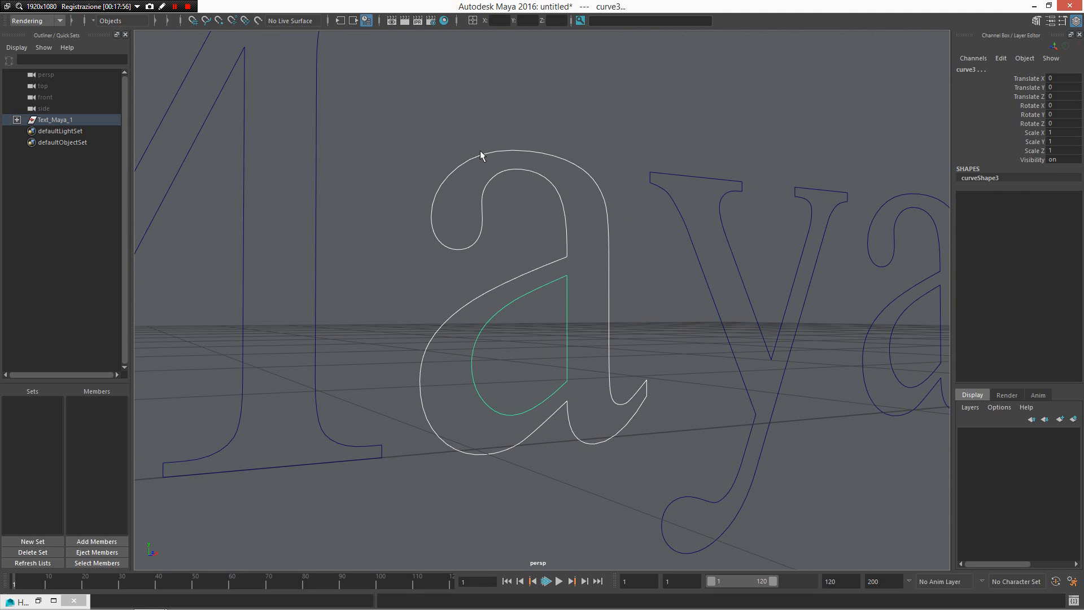
pyautogui.moveTo(649, 421)
pyautogui.keyDown('alt'); pyautogui.mouseDown()
pyautogui.moveTo(663, 398)
pyautogui.moveTo(591, 320)
pyautogui.mouseUp(); pyautogui.keyUp('alt')
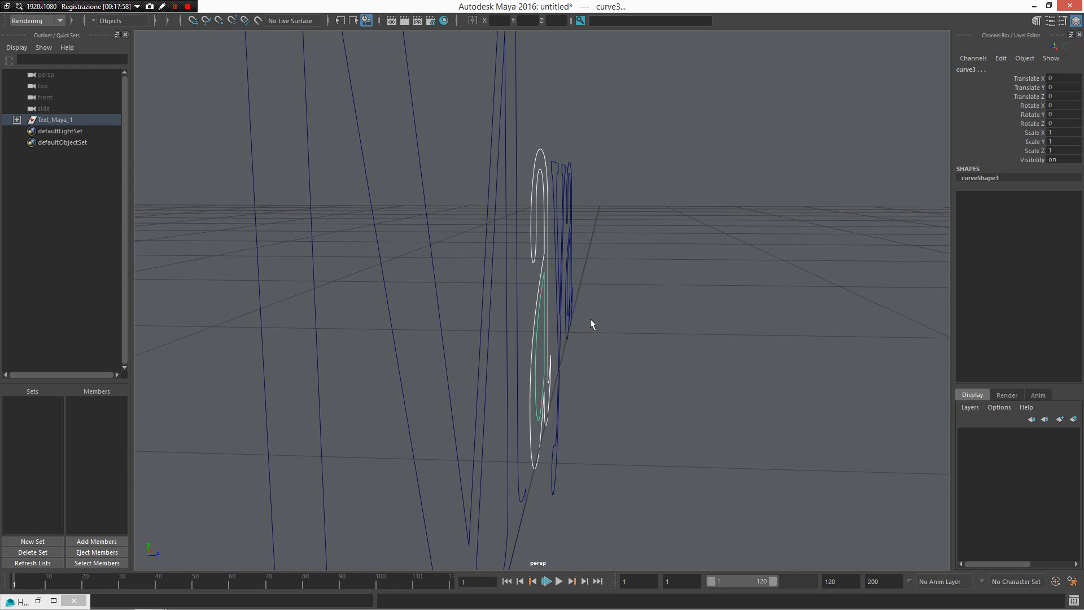
pyautogui.keyDown('alt'); pyautogui.moveTo(289, 265); pyautogui.dragTo(537, 339); pyautogui.keyUp('alt')
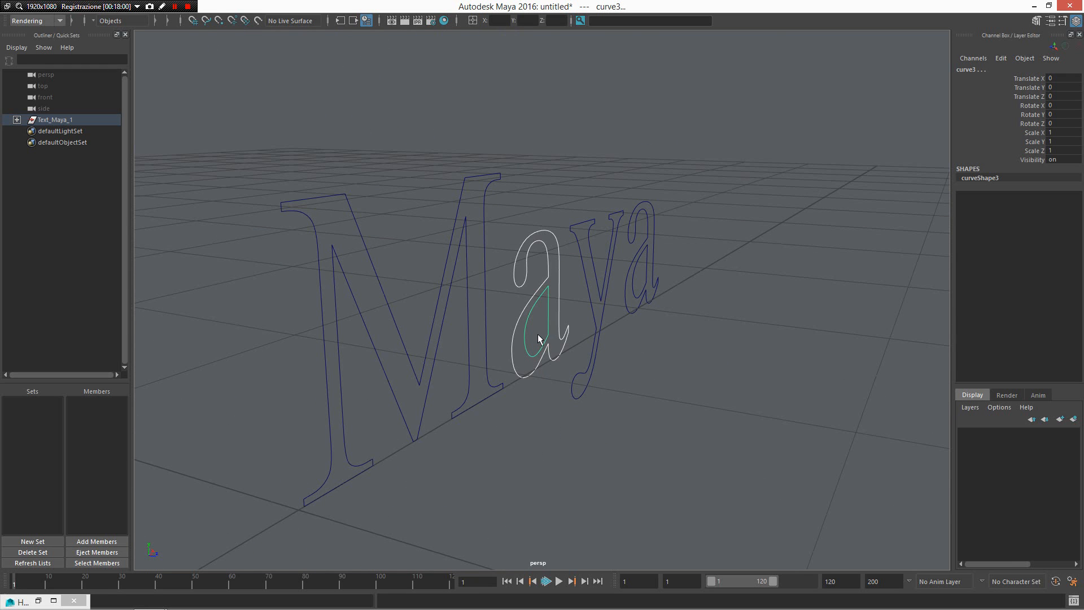
pyautogui.keyDown('shift'); pyautogui.rightClick(544, 310); pyautogui.keyUp('shift')
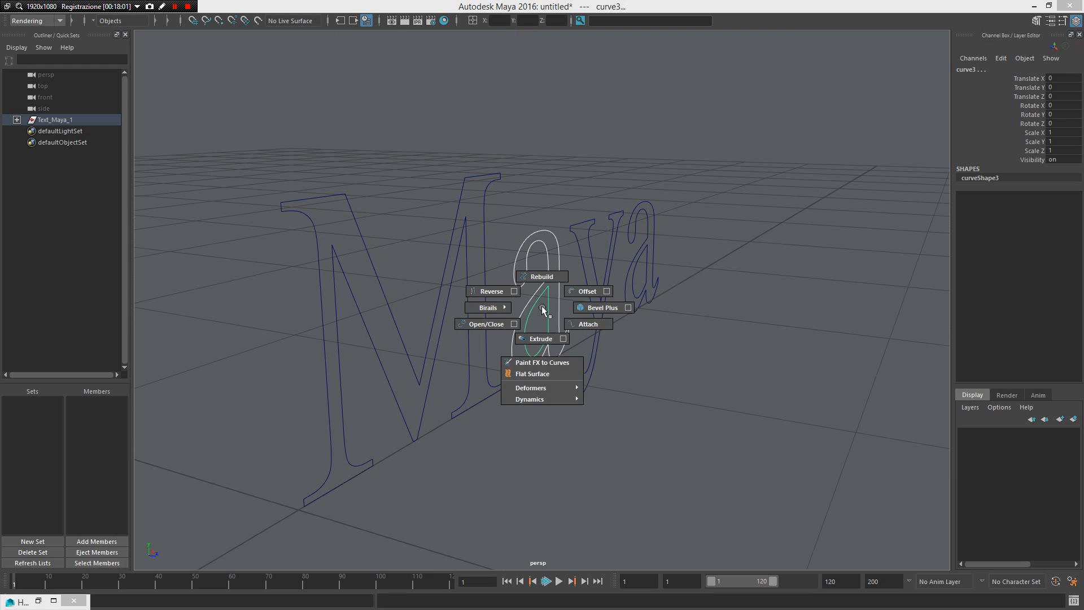
pyautogui.click(578, 310)
pyautogui.keyDown('alt'); pyautogui.moveTo(741, 254); pyautogui.dragTo(636, 293); pyautogui.keyUp('alt')
pyautogui.press('Delete')
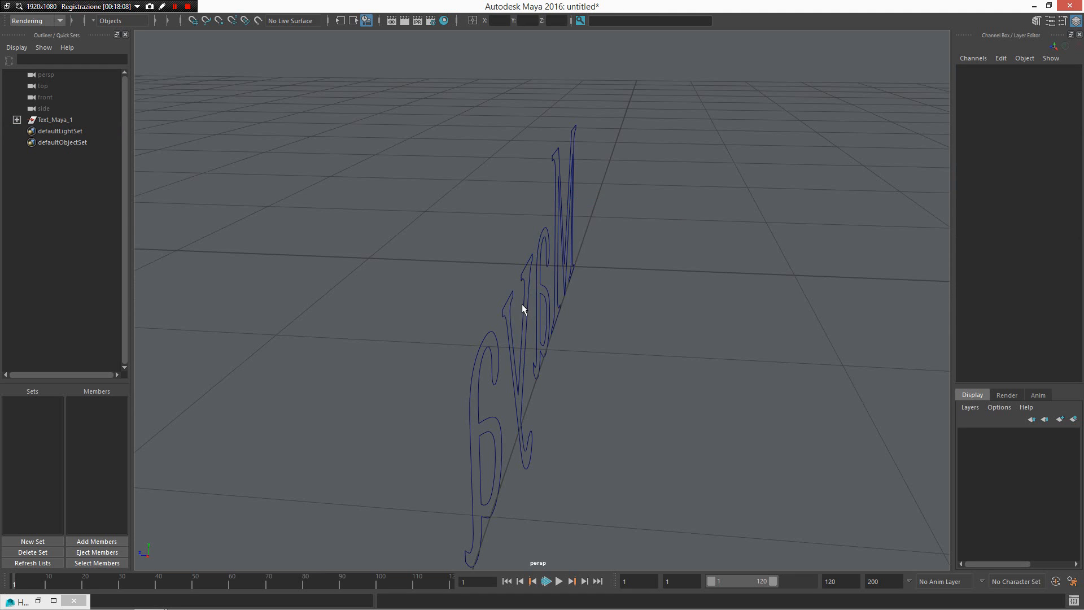
# - Create a Flat Surface from the outer and inner curves of the first "a" in the Maya text
pyautogui.keyDown('alt'); pyautogui.moveTo(522, 310); pyautogui.dragTo(667, 288); pyautogui.keyUp('alt')
pyautogui.click(551, 291)
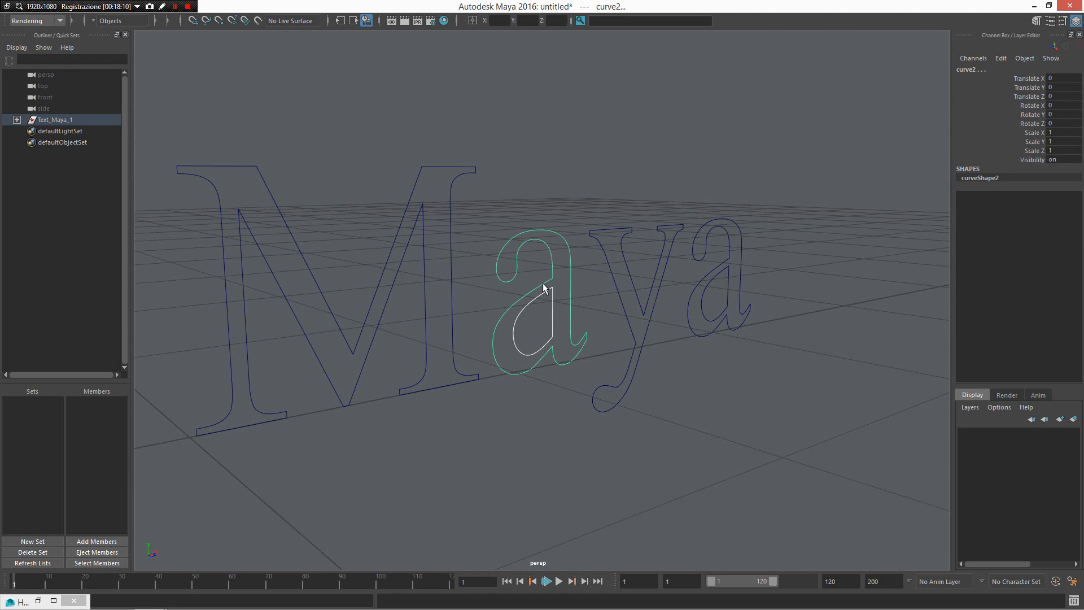
pyautogui.click(545, 286)
pyautogui.click(552, 294)
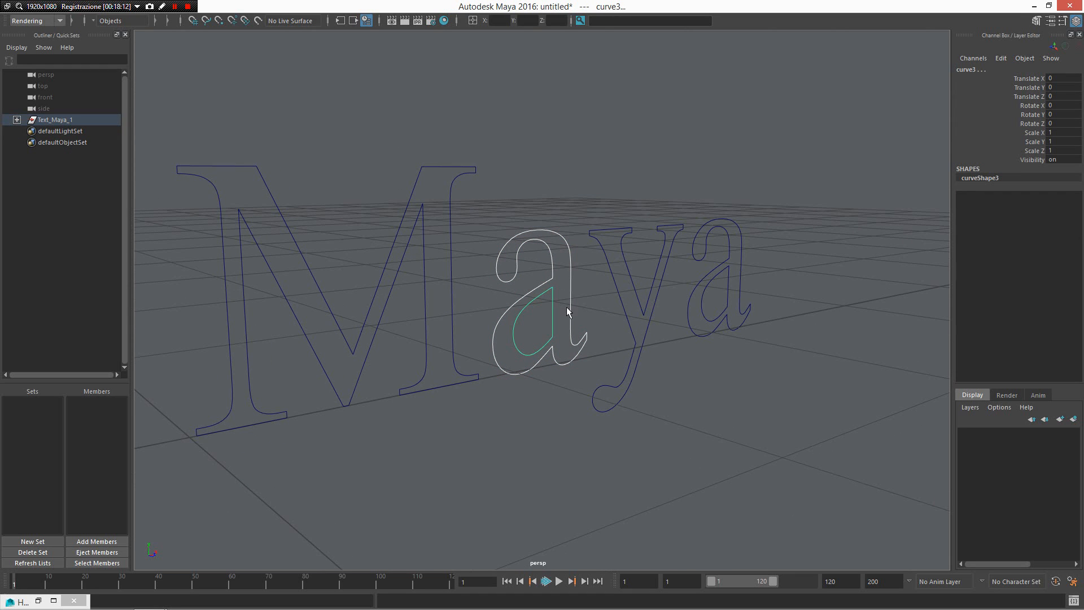
pyautogui.keyDown('shift'); pyautogui.rightClick(566, 307); pyautogui.keyUp('shift')
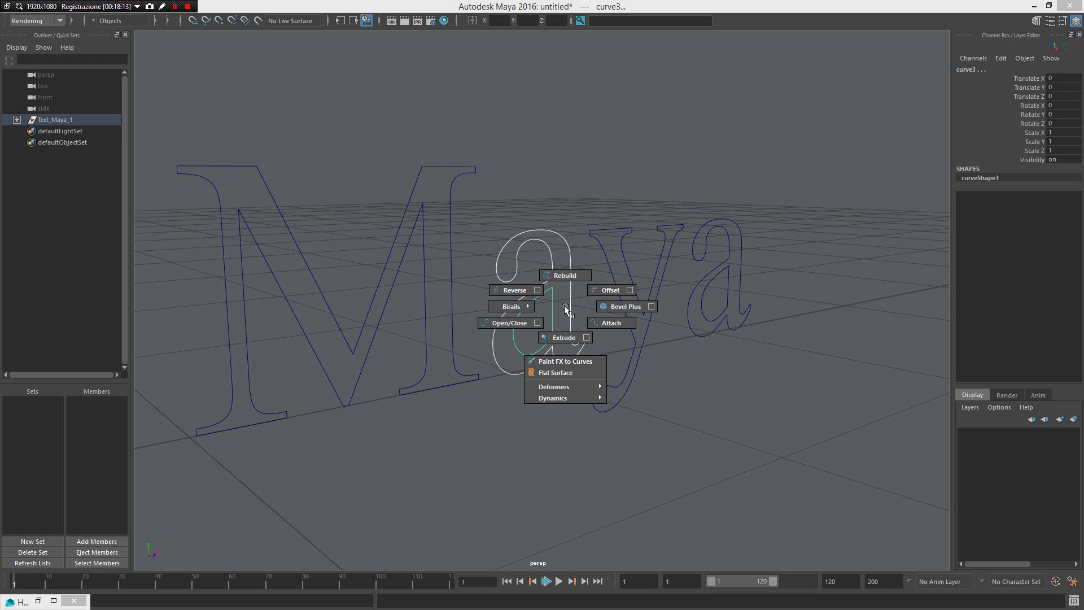
pyautogui.click(574, 375)
pyautogui.keyDown('alt'); pyautogui.moveTo(563, 318); pyautogui.dragTo(594, 337, button='right'); pyautogui.keyUp('alt')
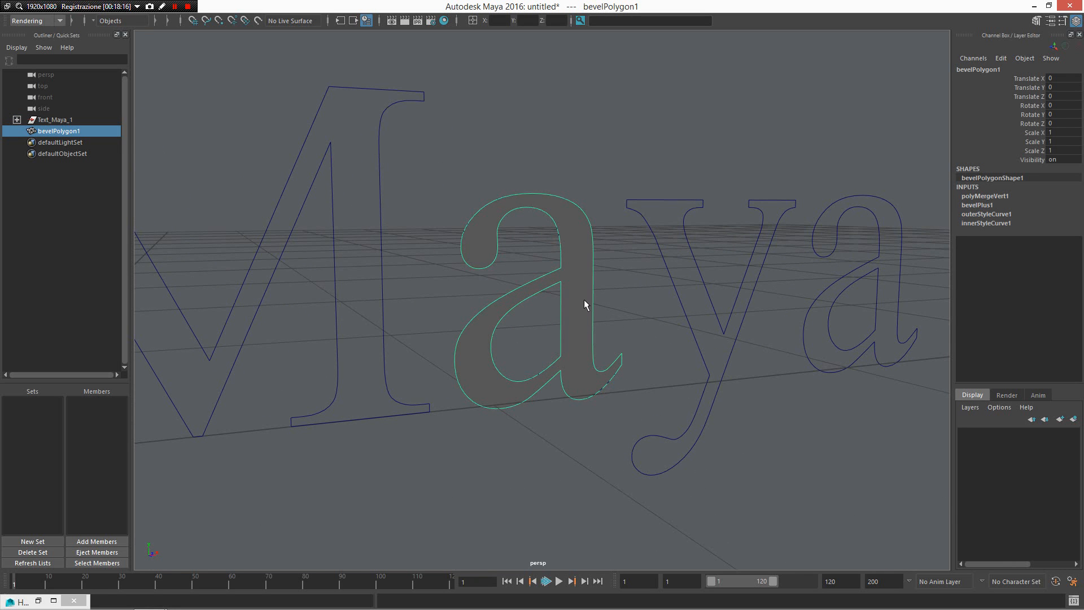
pyautogui.keyDown('alt'); pyautogui.moveTo(585, 301); pyautogui.dragTo(626, 238); pyautogui.keyUp('alt')
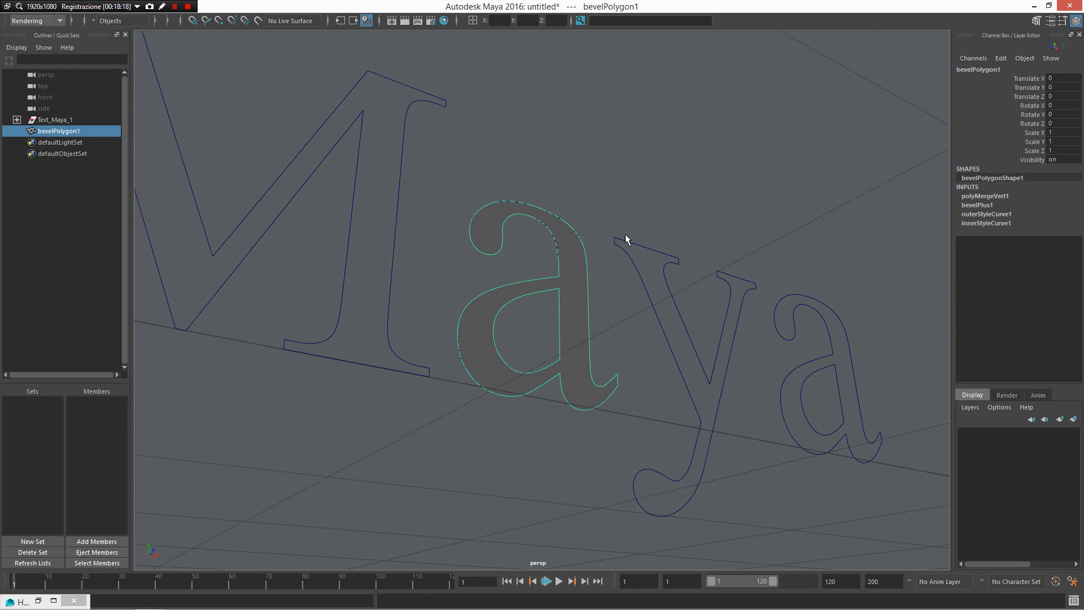
# - Hide the Text_Maya_1 curve group and select the flat "a" surface
pyautogui.click(60, 120)
pyautogui.press('h')
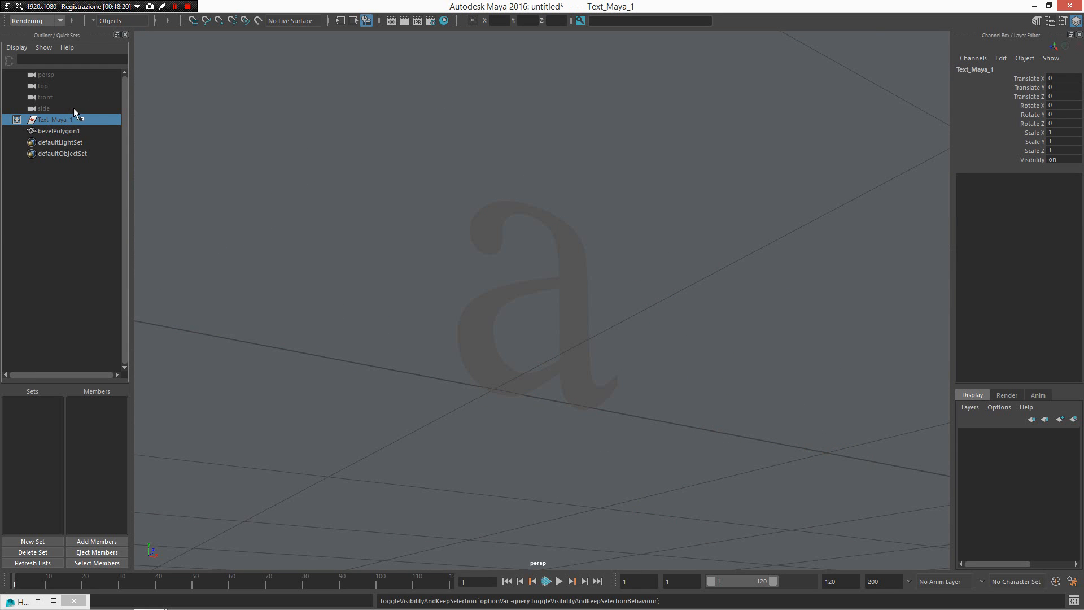
pyautogui.click(565, 389)
pyautogui.keyDown('alt'); pyautogui.moveTo(564, 389); pyautogui.dragTo(655, 410); pyautogui.keyUp('alt')
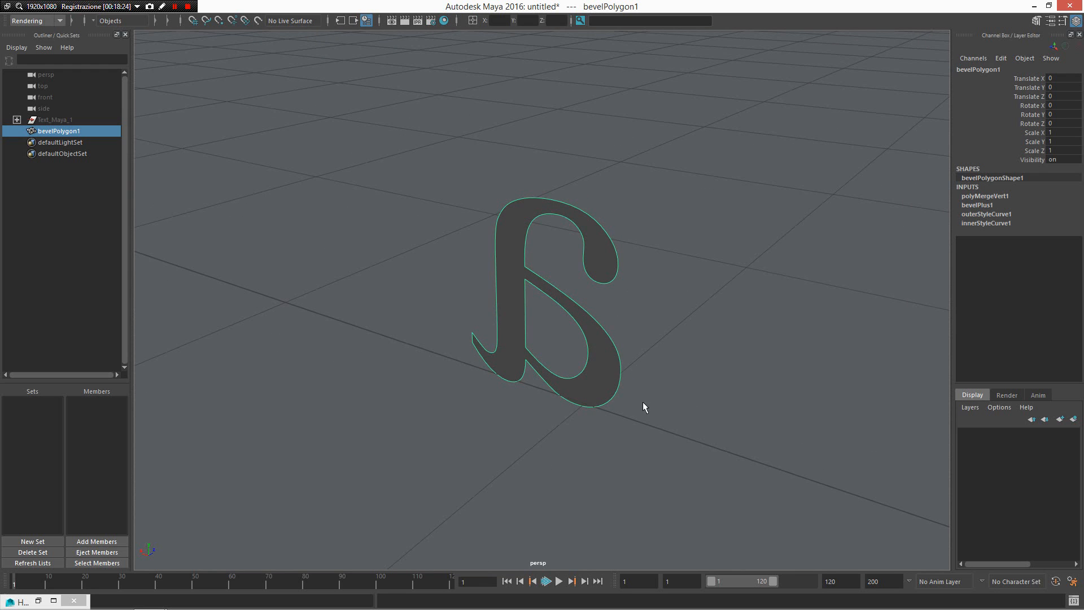
pyautogui.hotkey('ctrl', 'z')
pyautogui.hotkey('ctrl', 'z')
pyautogui.hotkey('ctrl', 'z')
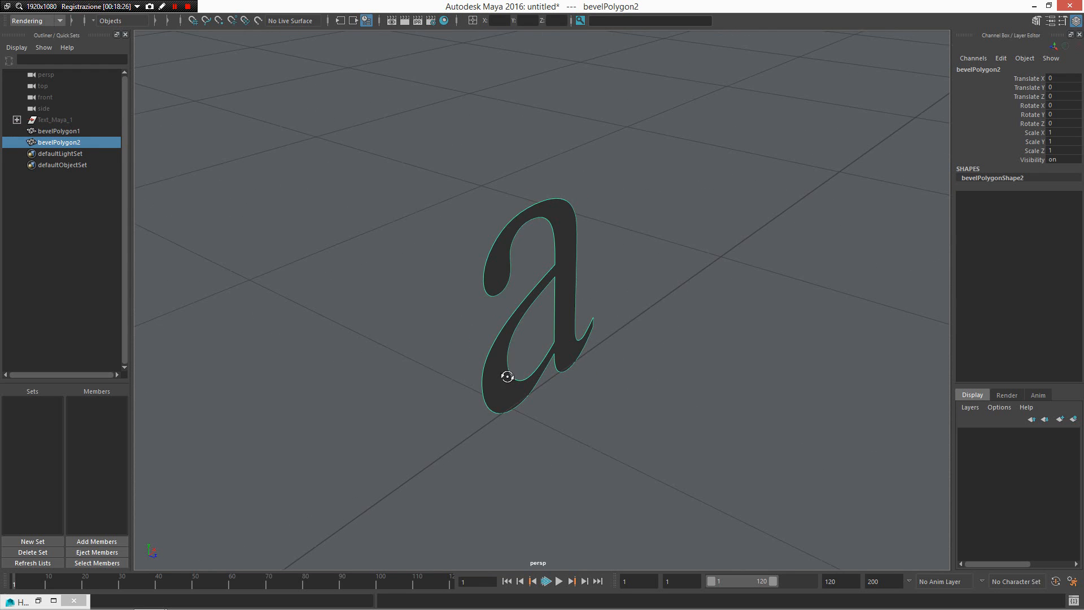
# - Extrude the face of the flat "a" surface with a thickness of -1
pyautogui.keyDown('alt'); pyautogui.moveTo(514, 375); pyautogui.dragTo(561, 375); pyautogui.keyUp('alt')
pyautogui.moveTo(566, 288); pyautogui.dragTo(581, 351, button='right')
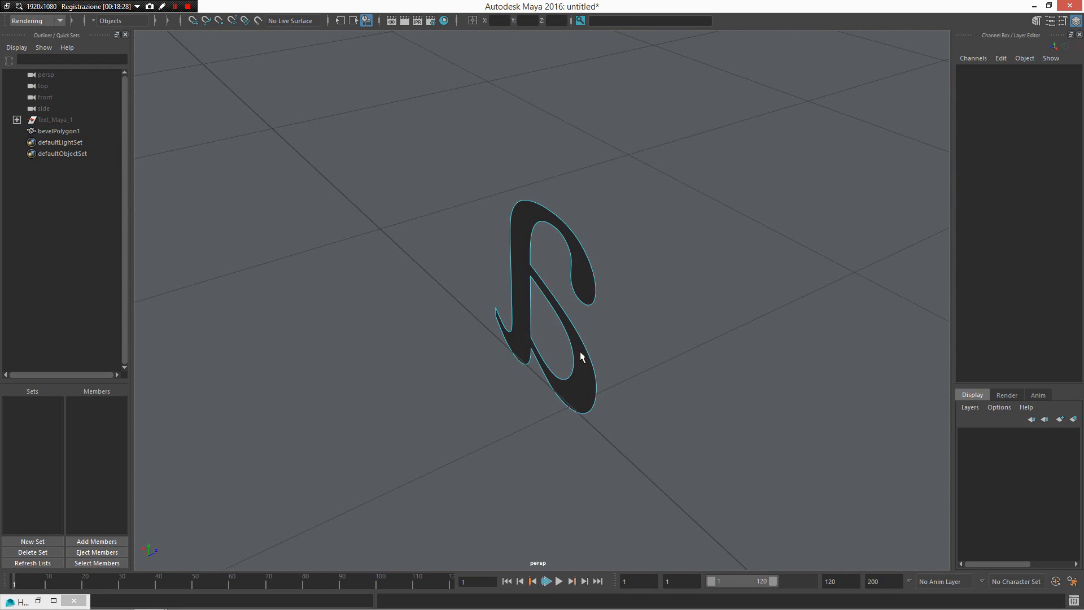
pyautogui.click(580, 352)
pyautogui.hotkey('ctrl', 'e')
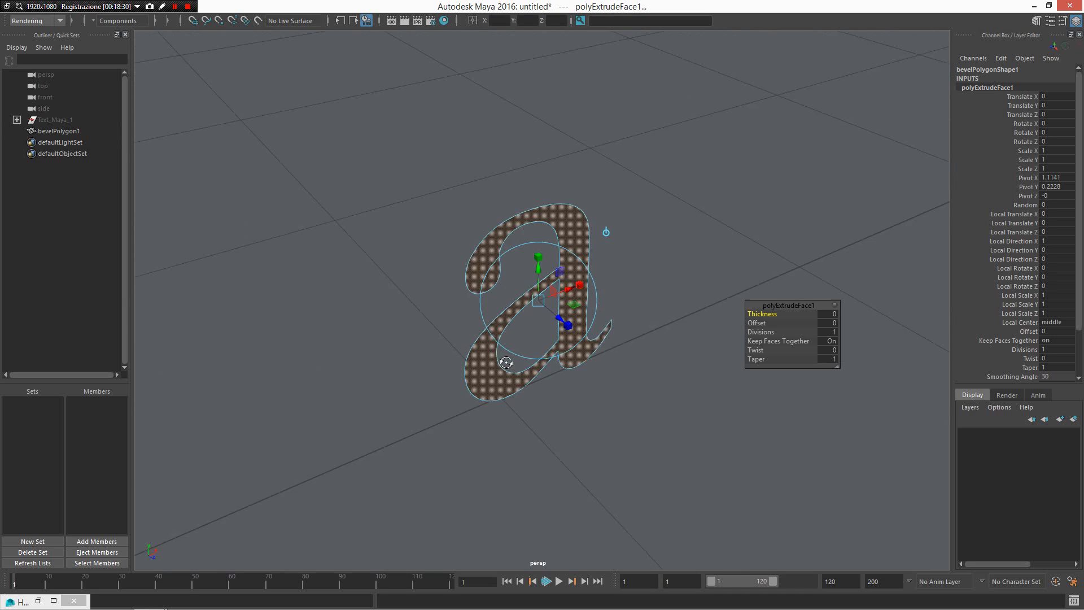
pyautogui.keyDown('alt'); pyautogui.moveTo(682, 401); pyautogui.dragTo(522, 353); pyautogui.keyUp('alt')
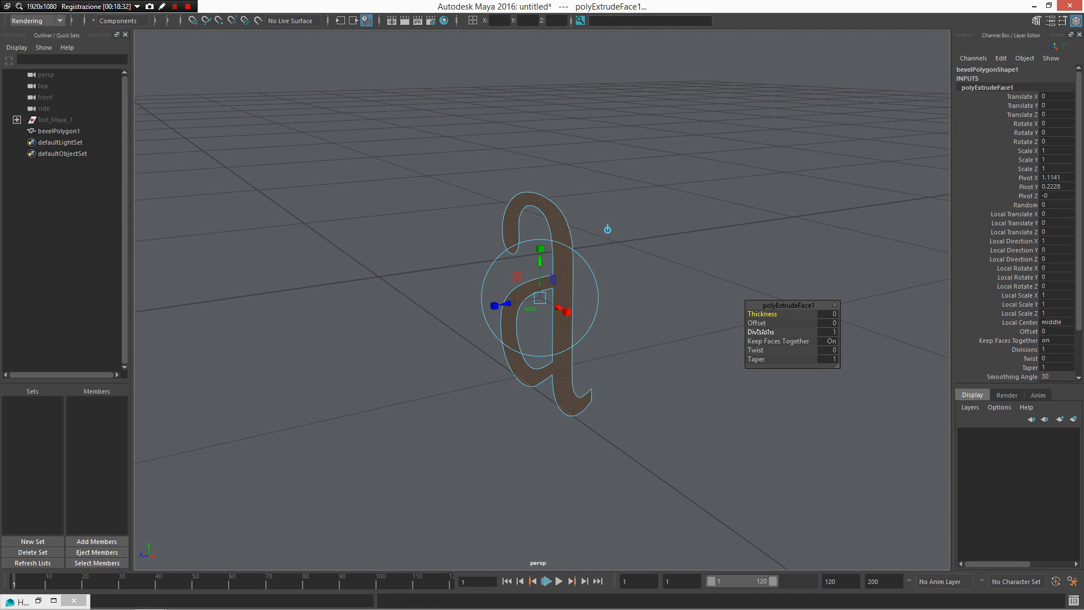
pyautogui.moveTo(761, 315); pyautogui.dragTo(763, 316)
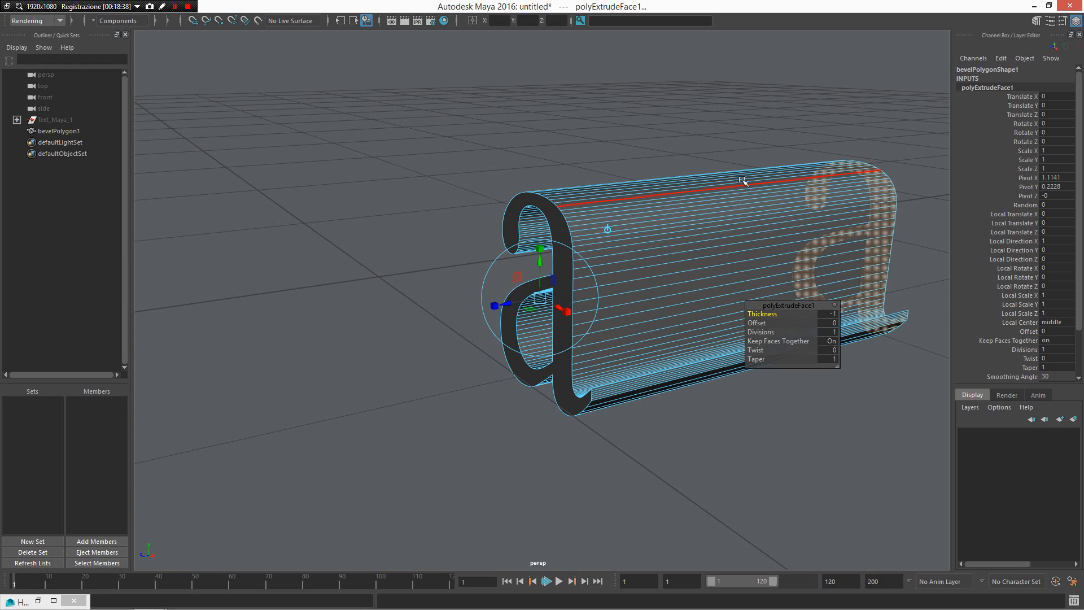
# - Return to object selection, inspect the extruded "a" from several sides, and delete it
pyautogui.moveTo(752, 209); pyautogui.dragTo(797, 180, button='right')
pyautogui.click(801, 212)
pyautogui.keyDown('alt'); pyautogui.moveTo(756, 244); pyautogui.dragTo(595, 312); pyautogui.keyUp('alt')
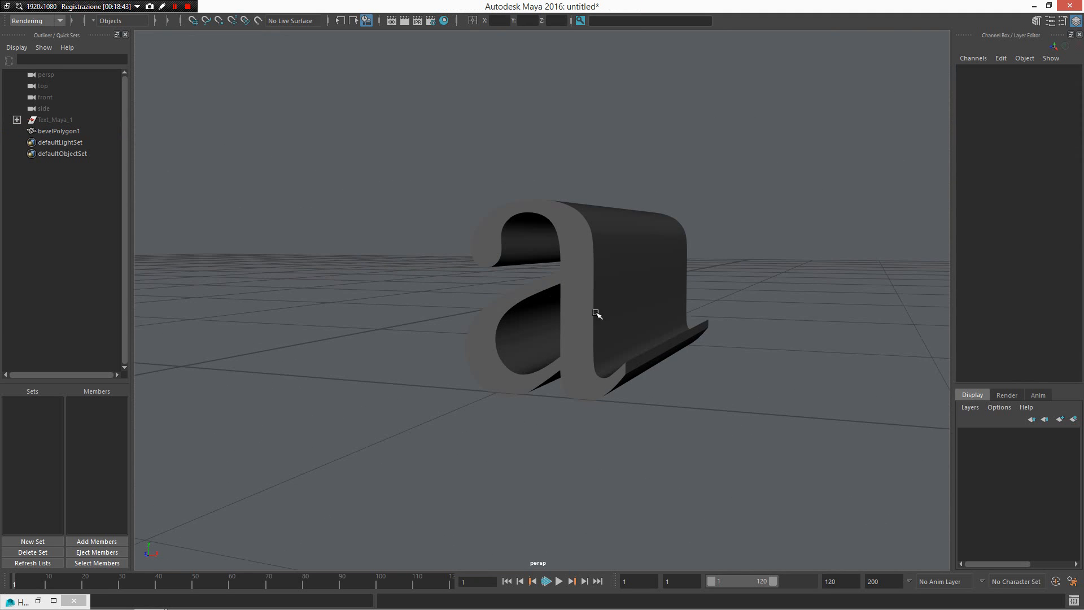
pyautogui.keyDown('alt'); pyautogui.moveTo(702, 321); pyautogui.dragTo(561, 189); pyautogui.keyUp('alt')
pyautogui.click(511, 255)
pyautogui.keyDown('alt'); pyautogui.moveTo(602, 304); pyautogui.dragTo(632, 288); pyautogui.keyUp('alt')
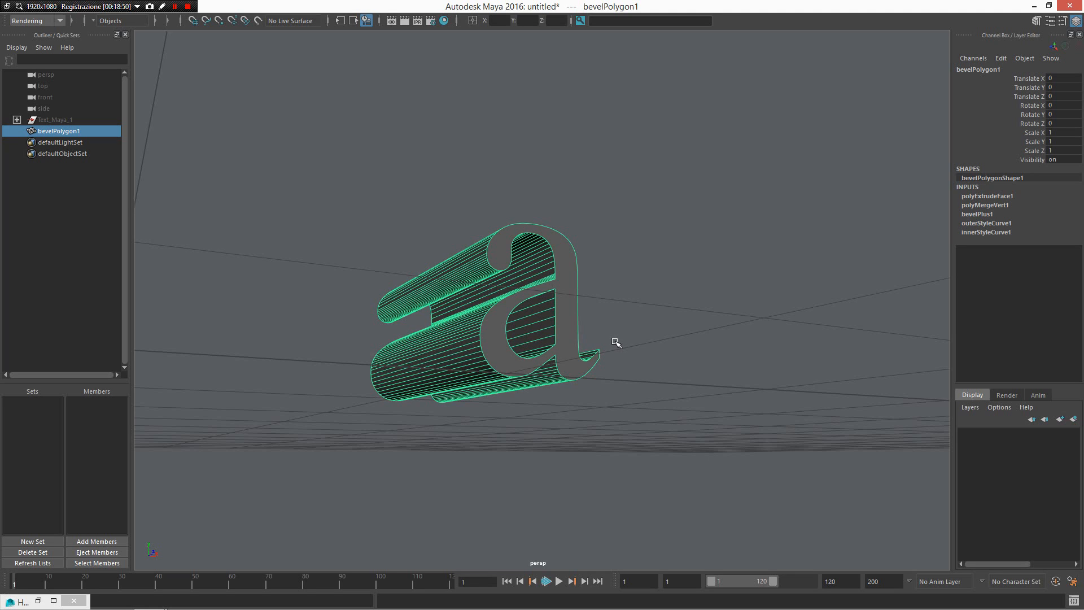
pyautogui.press('Delete')
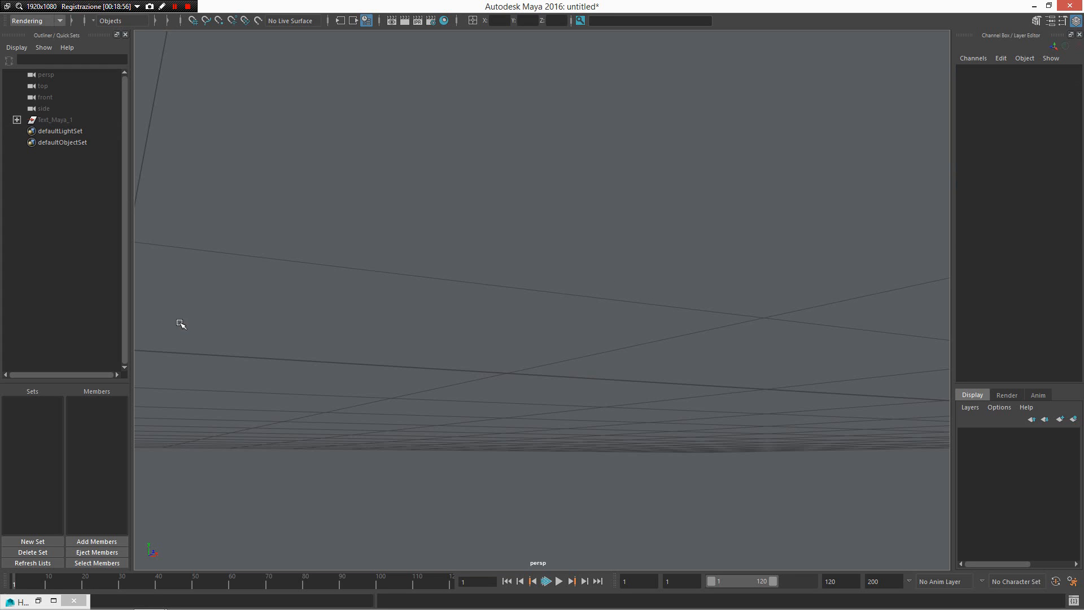
# - Review the Soft Cluster EX and Revert To Save scripts in the Hotkey Editor, and return to the scene
pyautogui.click(58, 603)
pyautogui.click(117, 182)
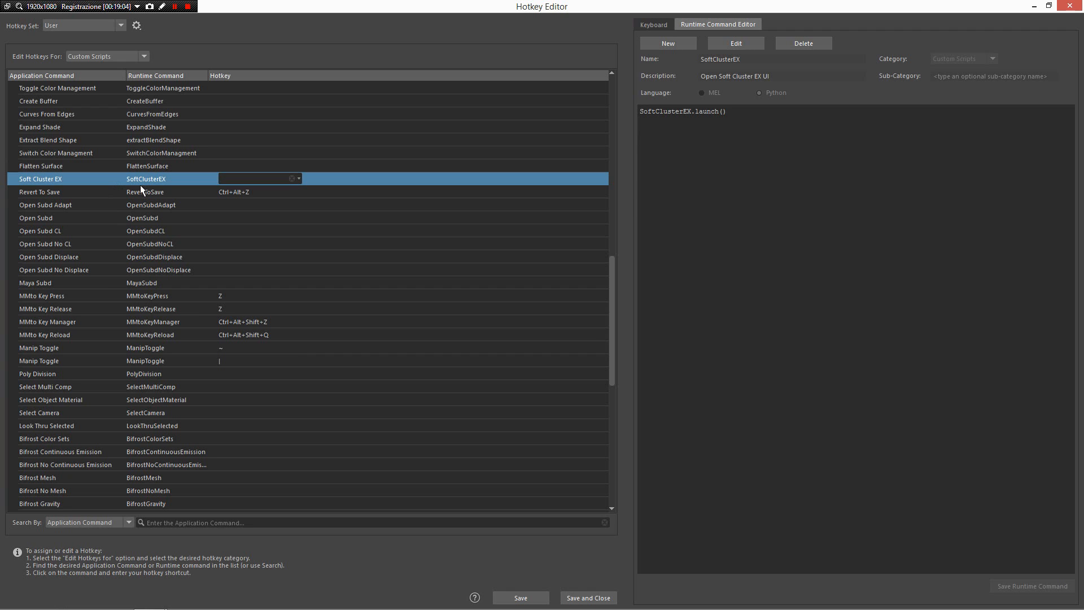
pyautogui.click(141, 188)
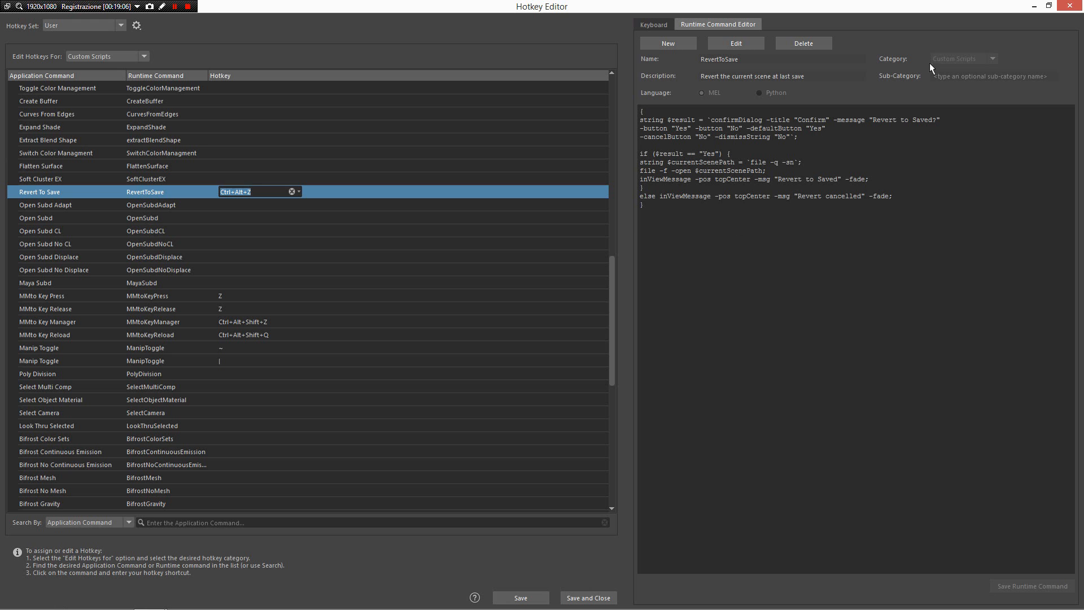
pyautogui.click(1034, 7)
# - Create a polygon sphere, and place a duplicate beside it at a Translate X of about 1.9
pyautogui.keyDown('alt'); pyautogui.moveTo(589, 319); pyautogui.dragTo(672, 259); pyautogui.keyUp('alt')
pyautogui.moveTo(649, 327)
pyautogui.keyDown('alt'); pyautogui.mouseDown(button='right')
pyautogui.moveTo(535, 299)
pyautogui.moveTo(516, 313)
pyautogui.moveTo(515, 264)
pyautogui.moveTo(466, 261)
pyautogui.mouseUp(button='right'); pyautogui.keyUp('alt')
pyautogui.moveTo(430, 293); pyautogui.dragTo(509, 313)
pyautogui.hotkey('ctrl', 'd')
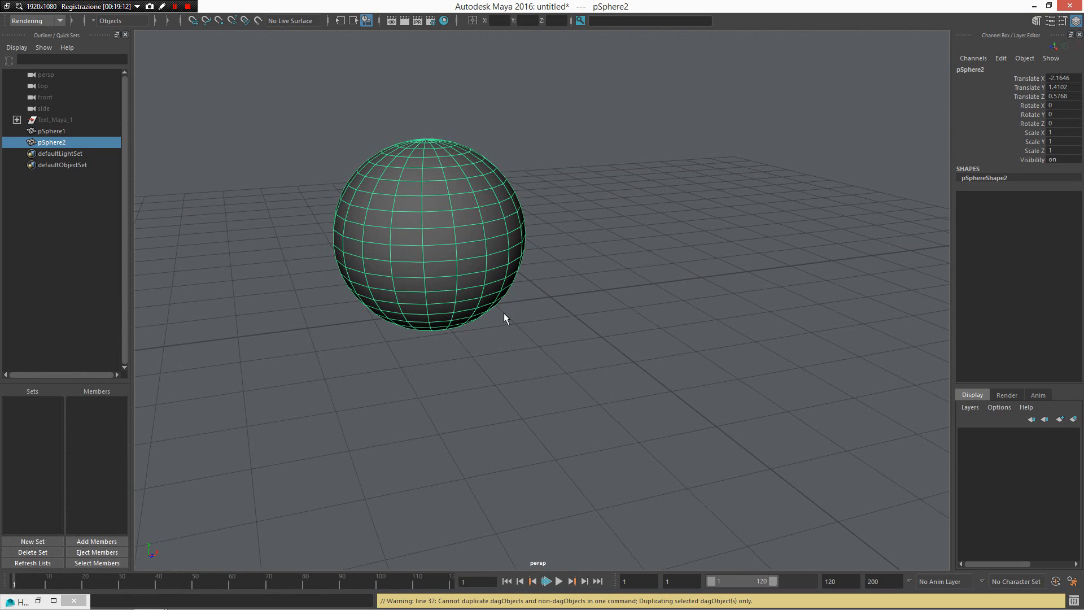
pyautogui.press('w')
pyautogui.moveTo(478, 235); pyautogui.dragTo(714, 220)
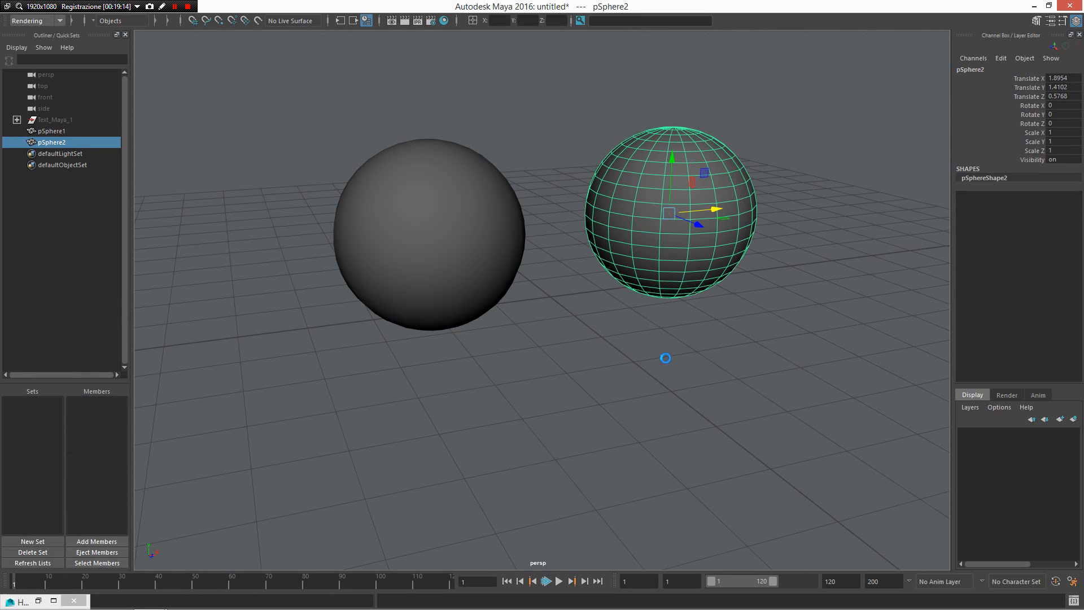
# - Save the scene in Maya Binary format under the name Test in the default project's scenes folder
pyautogui.hotkey('ctrl', 's')
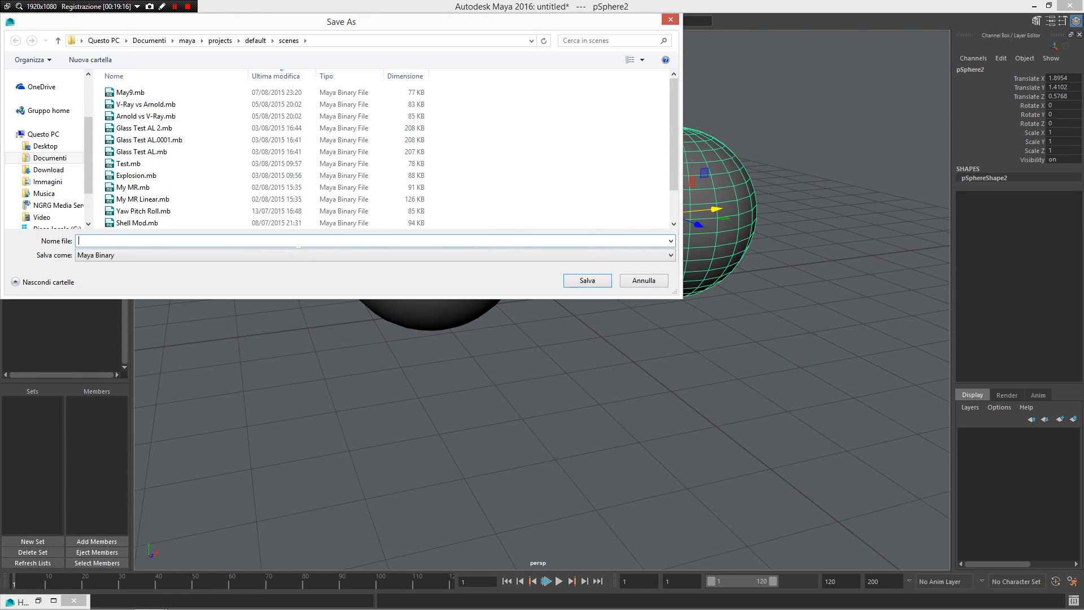
pyautogui.write('Test')
pyautogui.press('Return')
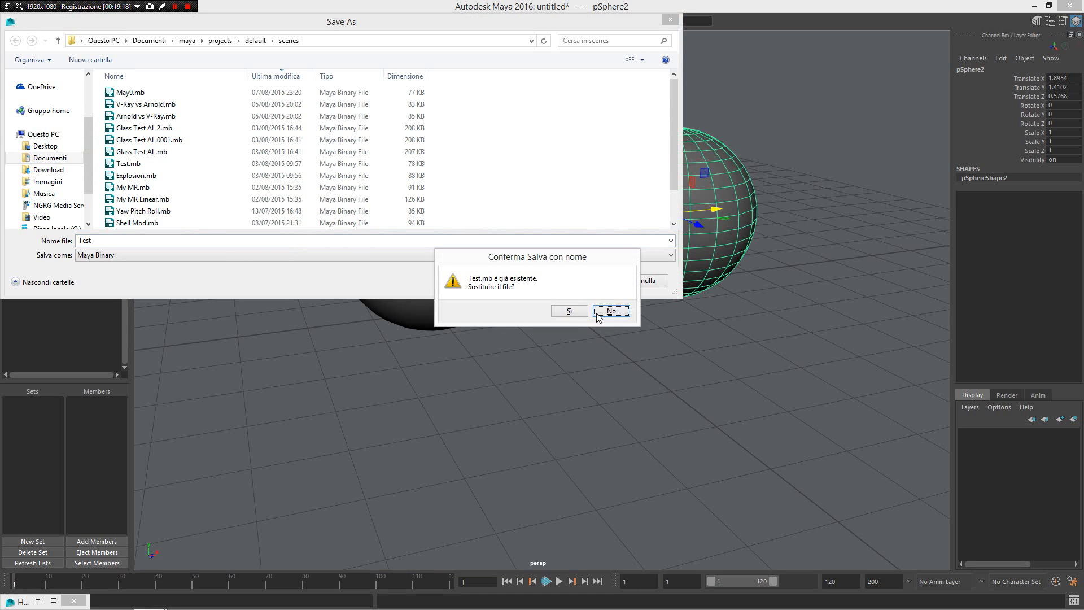
# - Confirm replacing the existing Test.mb file with the current scene
pyautogui.click(569, 311)
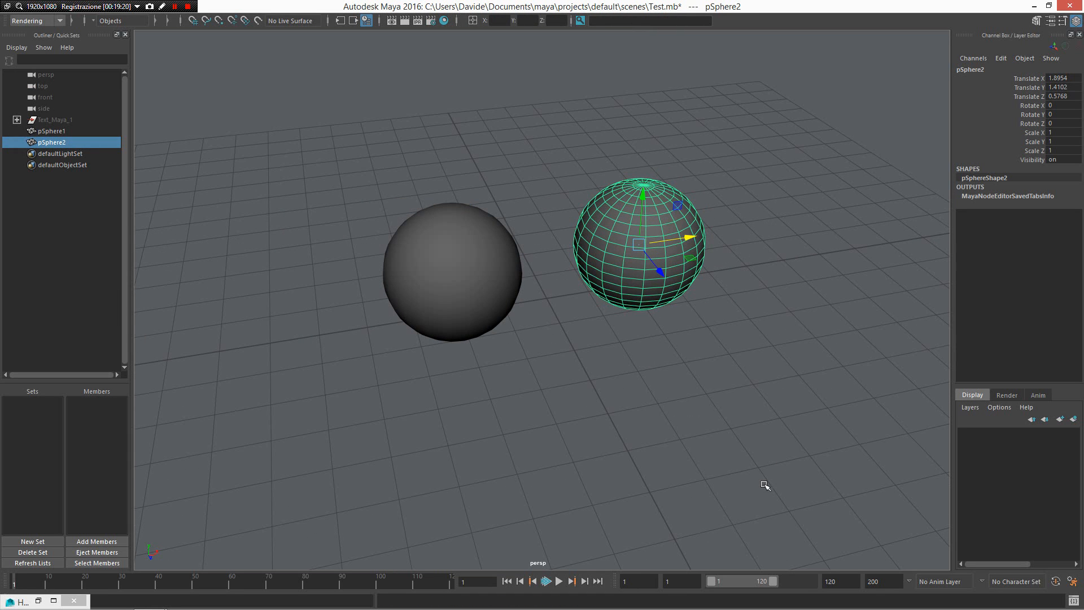
# - Delete the second sphere, pSphere2, and revert the scene to its last saved version
pyautogui.press('Delete')
pyautogui.hotkey('ctrl', 'r')
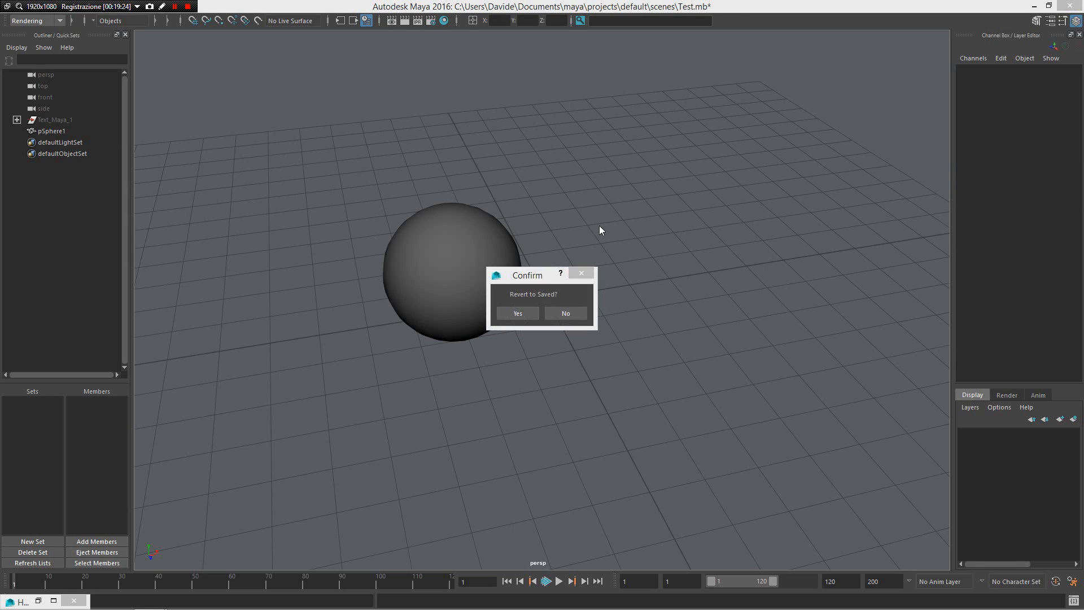
pyautogui.click(692, 216)
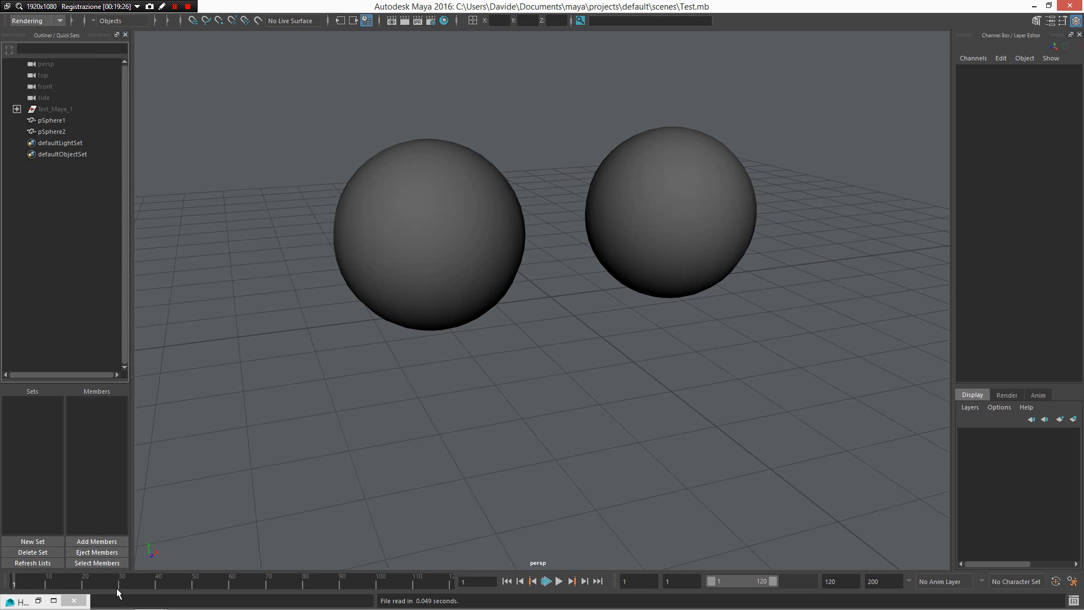
# - Examine the scripts of the Open Subd Adapt and Open Subd No Displace commands in the Hotkey Editor
pyautogui.click(56, 601)
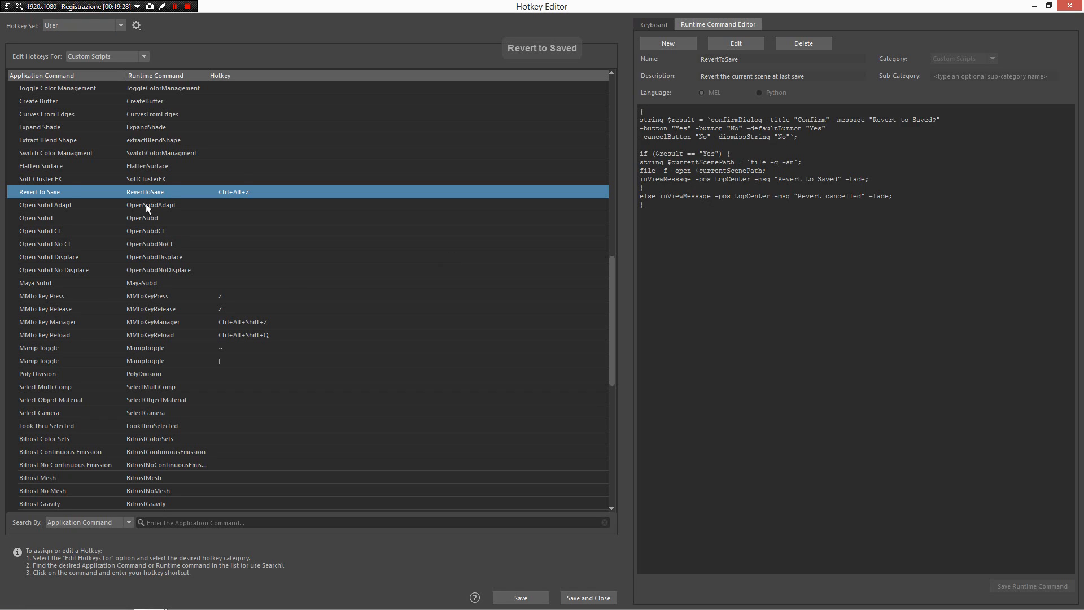
pyautogui.click(146, 204)
pyautogui.scroll(-1, 162, 224)
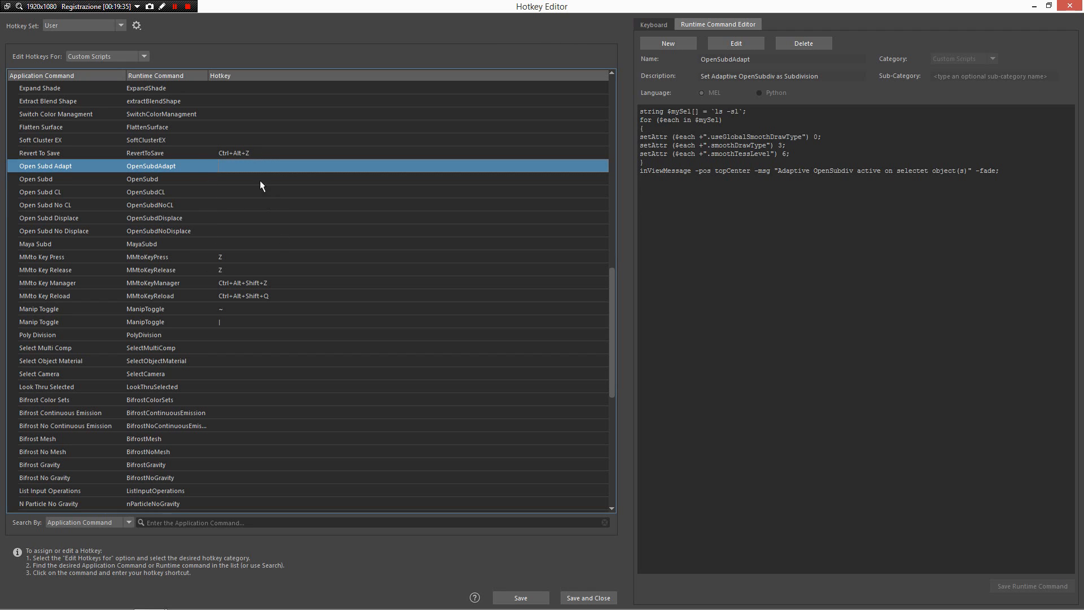
pyautogui.click(189, 232)
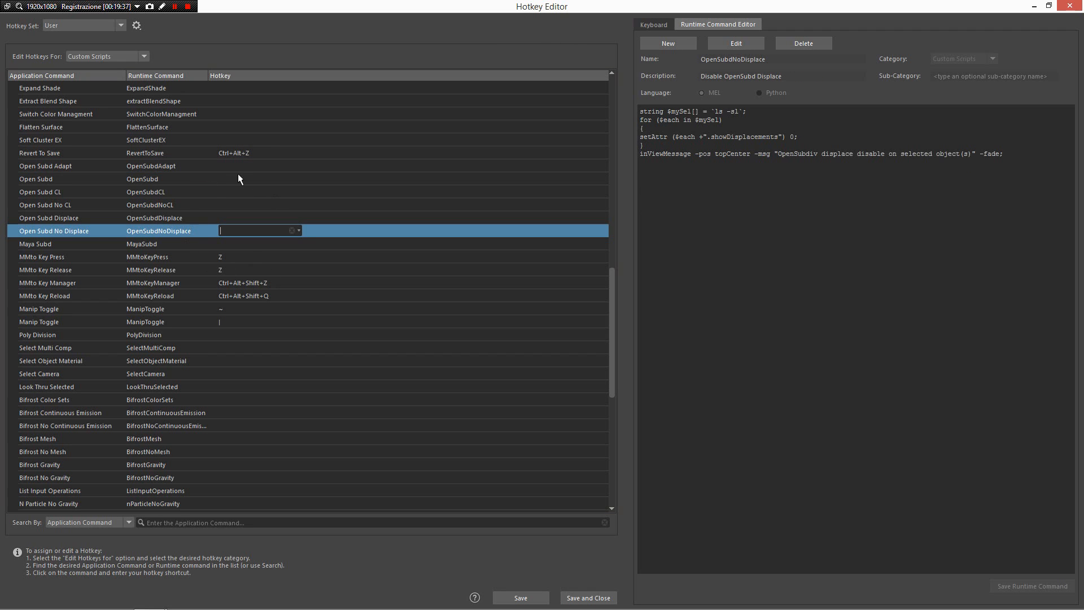
pyautogui.click(1034, 6)
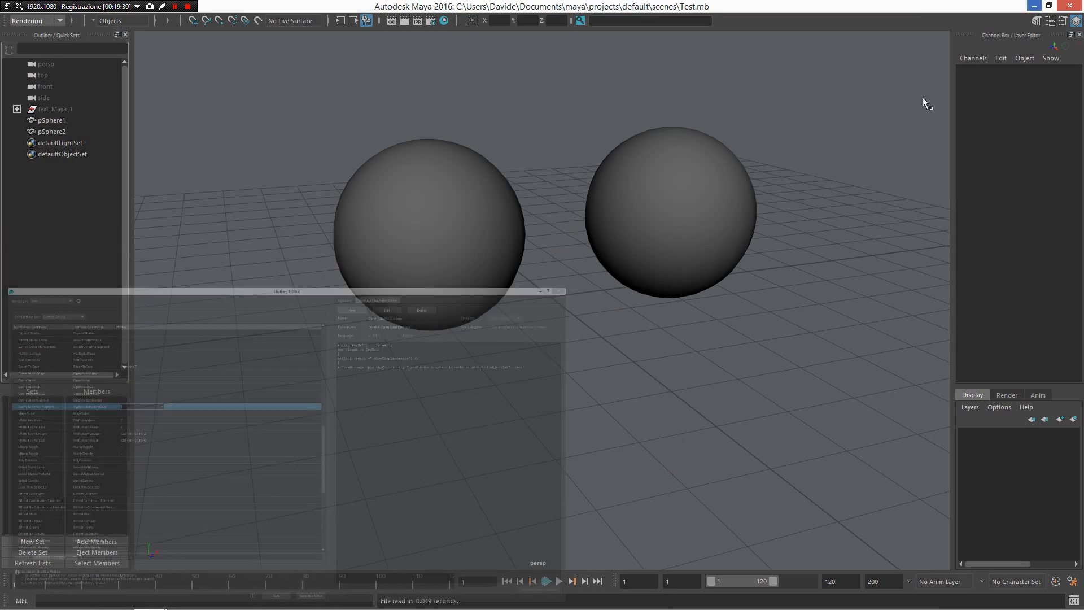
# - Delete both spheres from the scene and create a polygon cube about 3.3 units on each side
pyautogui.hotkey('ctrl', 'shift', 'a')
pyautogui.press('Delete')
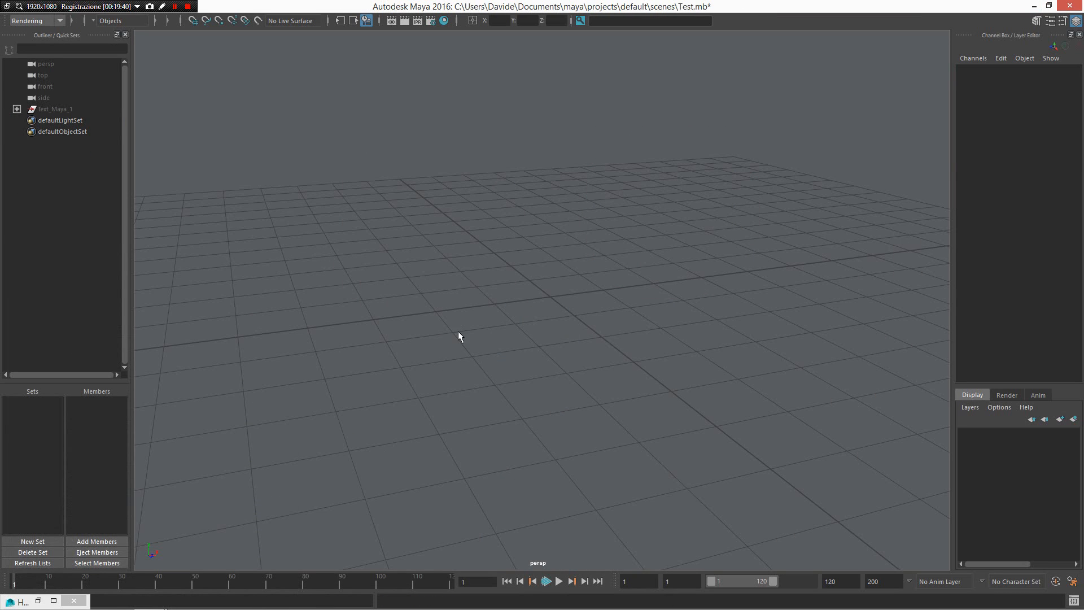
pyautogui.moveTo(459, 337)
pyautogui.keyDown('shift'); pyautogui.mouseDown(button='right')
pyautogui.moveTo(454, 229)
pyautogui.moveTo(342, 232)
pyautogui.moveTo(545, 230)
pyautogui.moveTo(531, 227)
pyautogui.mouseUp(button='right'); pyautogui.keyUp('shift')
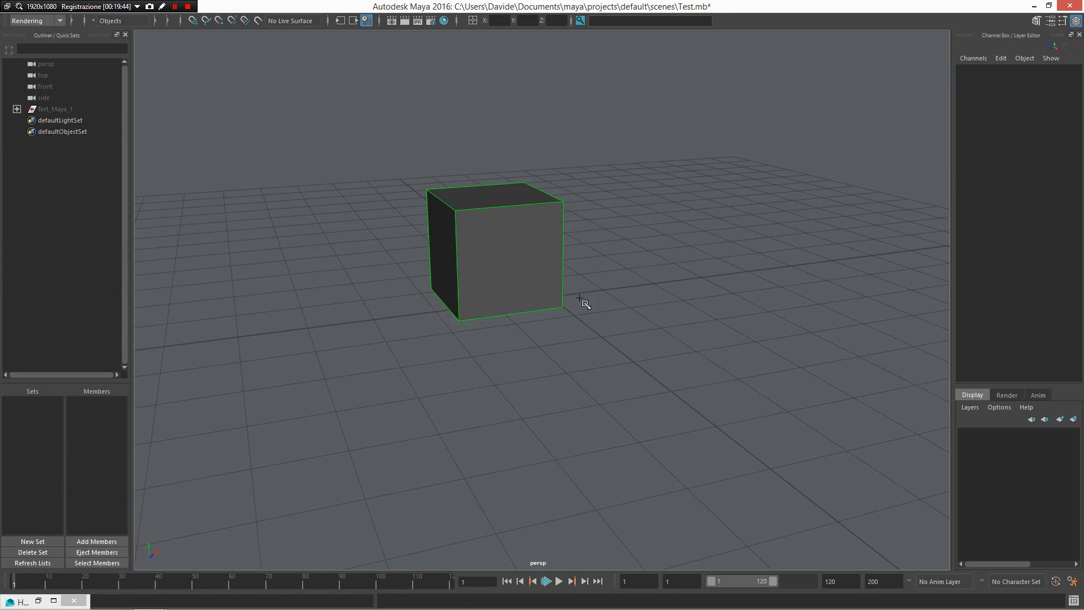
pyautogui.moveTo(580, 300); pyautogui.dragTo(998, 250)
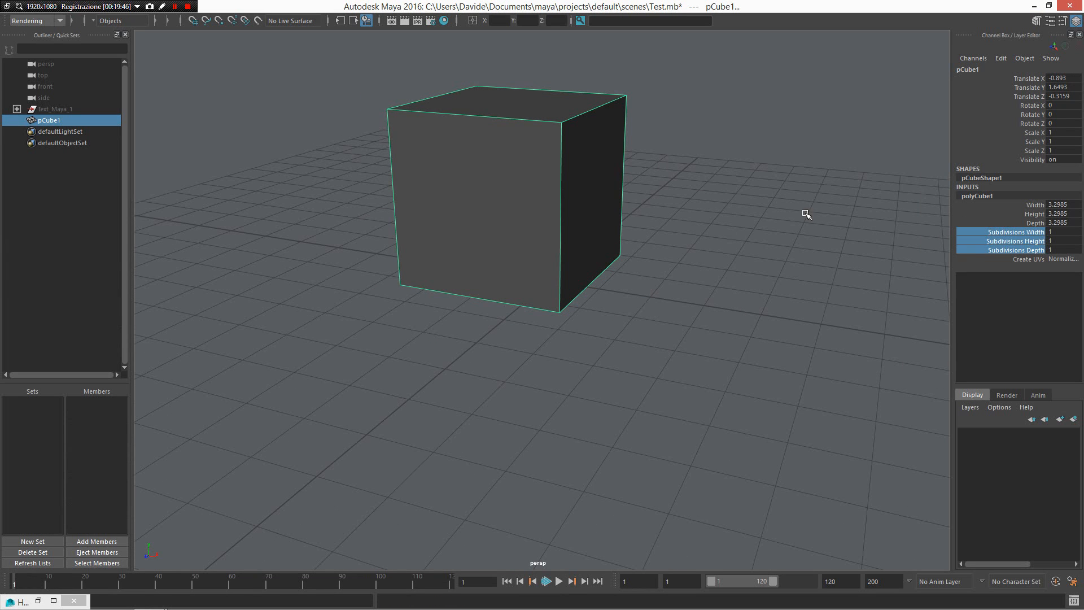
# - Set the cube's width, height and depth subdivisions to 2 and turn on its smooth mesh preview
pyautogui.moveTo(807, 214); pyautogui.dragTo(808, 217, button='middle')
pyautogui.keyDown('alt'); pyautogui.moveTo(807, 217); pyautogui.dragTo(777, 305); pyautogui.keyUp('alt')
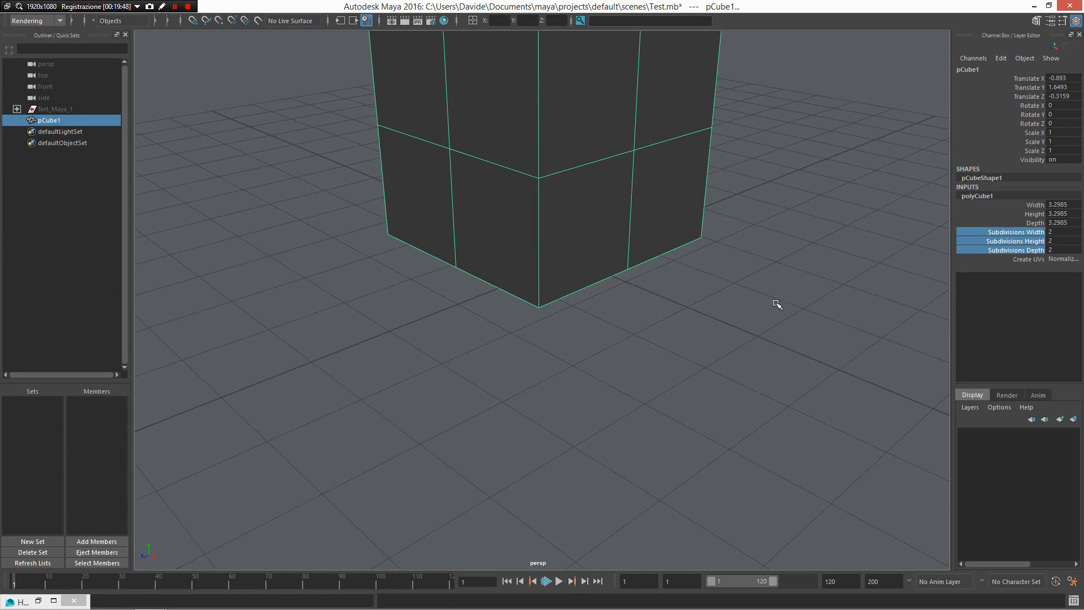
pyautogui.keyDown('alt'); pyautogui.moveTo(777, 305); pyautogui.dragTo(734, 331, button='right'); pyautogui.keyUp('alt')
pyautogui.press('3')
# - Switch the cube to edge selection and select all the edges around the perimeter of its top face
pyautogui.keyDown('alt'); pyautogui.moveTo(695, 305); pyautogui.dragTo(460, 208); pyautogui.keyUp('alt')
pyautogui.moveTo(463, 208); pyautogui.dragTo(434, 127, button='right')
pyautogui.keyDown('alt'); pyautogui.moveTo(571, 225); pyautogui.dragTo(507, 236); pyautogui.keyUp('alt')
pyautogui.click(506, 236)
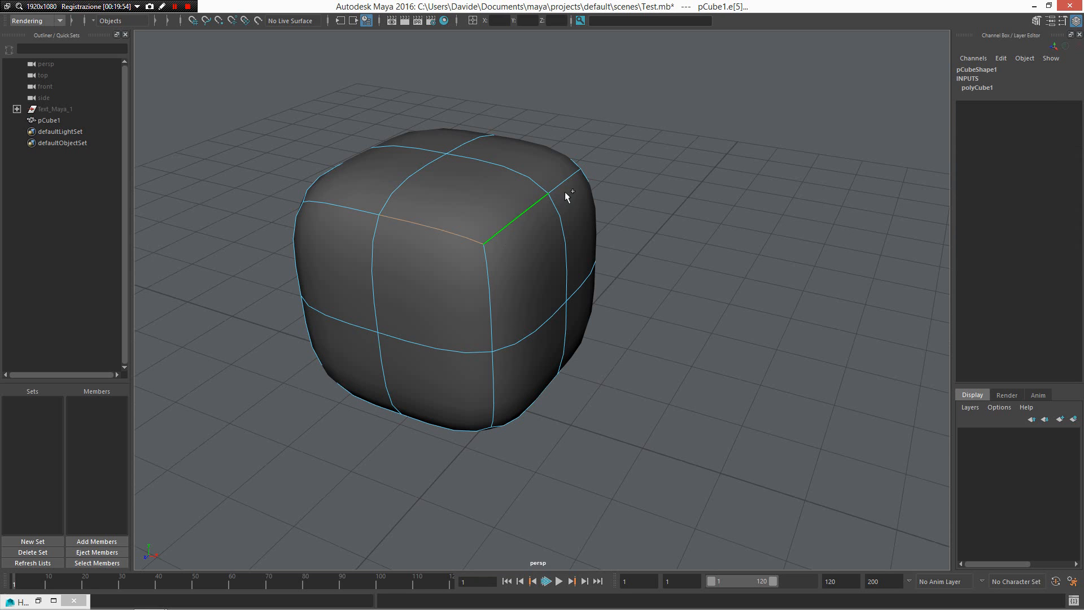
pyautogui.keyDown('alt'); pyautogui.moveTo(574, 175); pyautogui.dragTo(767, 272); pyautogui.keyUp('alt')
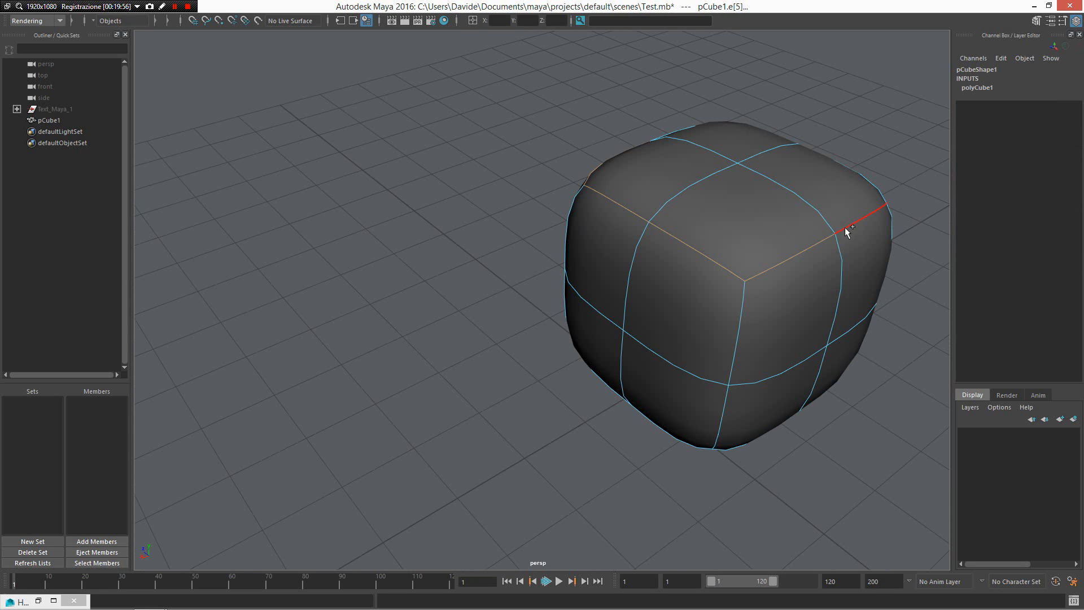
pyautogui.keyDown('alt'); pyautogui.moveTo(845, 227); pyautogui.dragTo(660, 301); pyautogui.keyUp('alt')
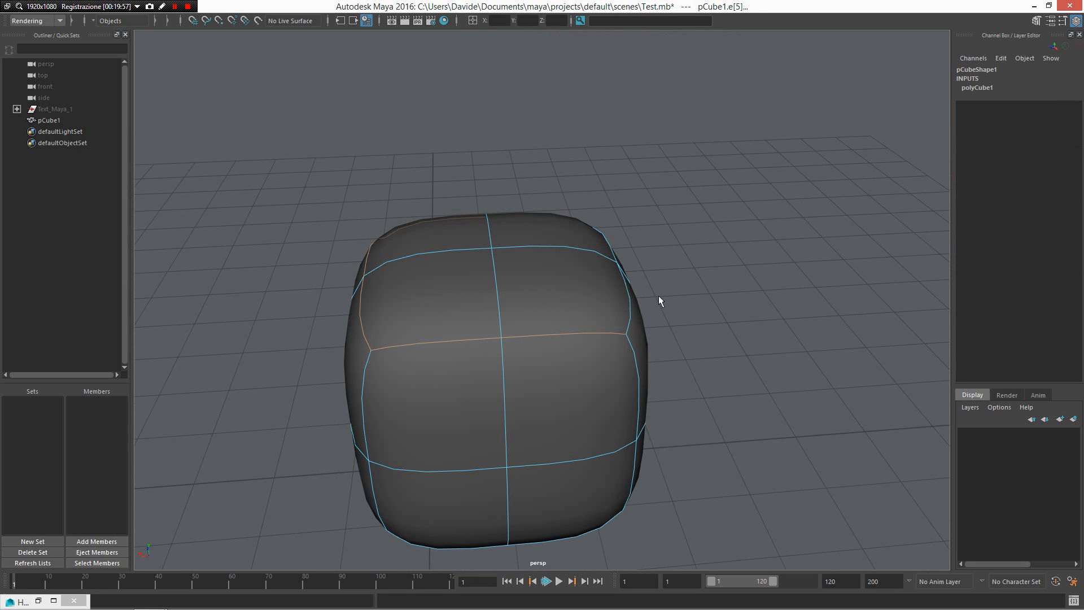
# - Create a crease set from the selected top perimeter edges with a crease value of 2 in the Crease Set Editor
pyautogui.keyDown('shift'); pyautogui.rightClick(619, 242); pyautogui.keyUp('shift')
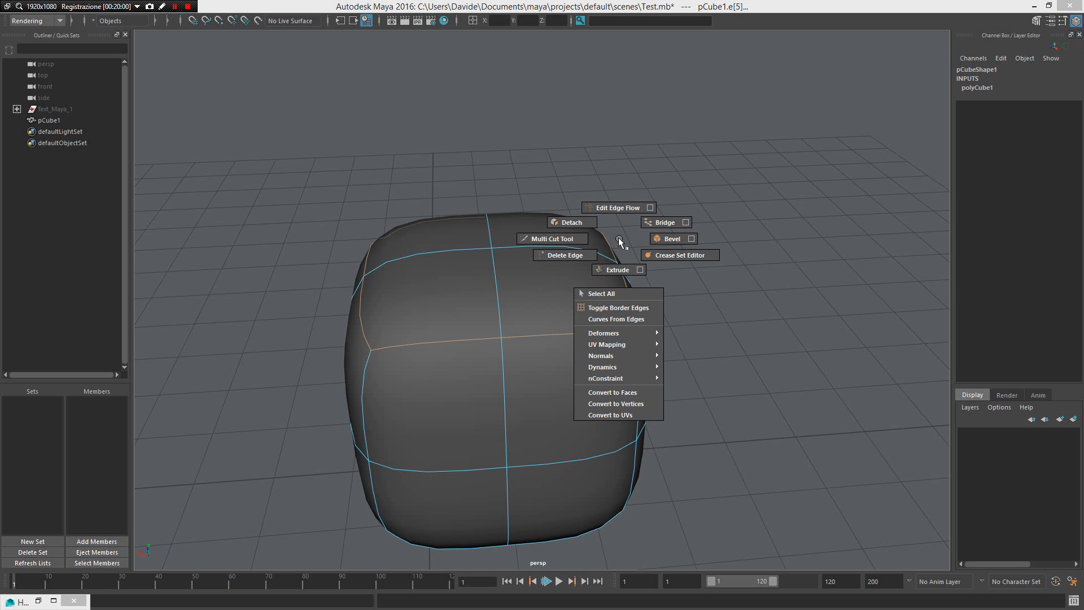
pyautogui.click(680, 255)
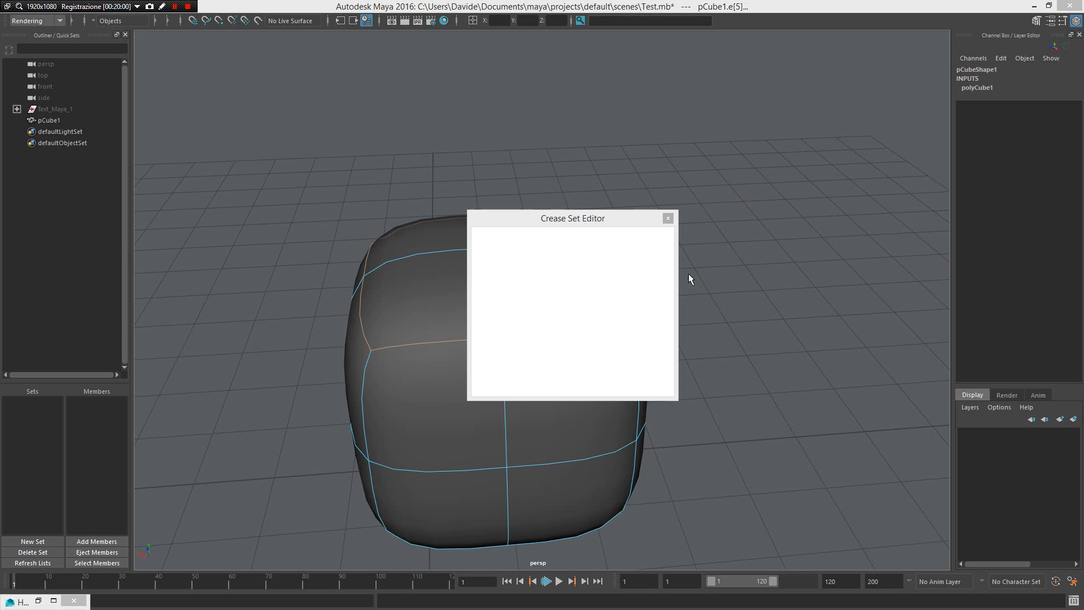
pyautogui.moveTo(534, 222); pyautogui.dragTo(710, 161)
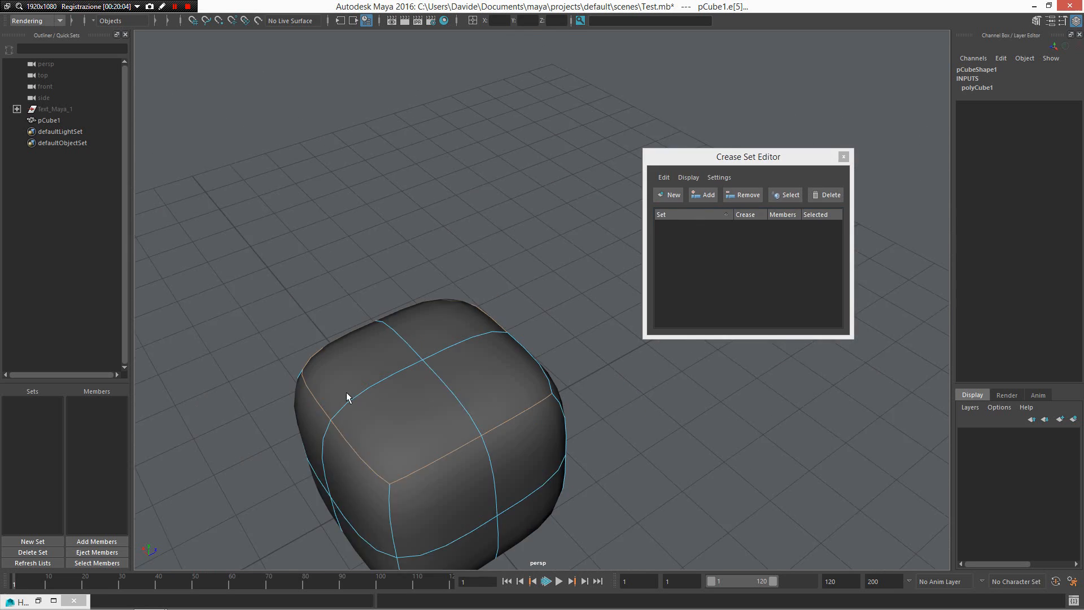
pyautogui.keyDown('alt'); pyautogui.moveTo(351, 400); pyautogui.dragTo(602, 302); pyautogui.keyUp('alt')
pyautogui.click(672, 198)
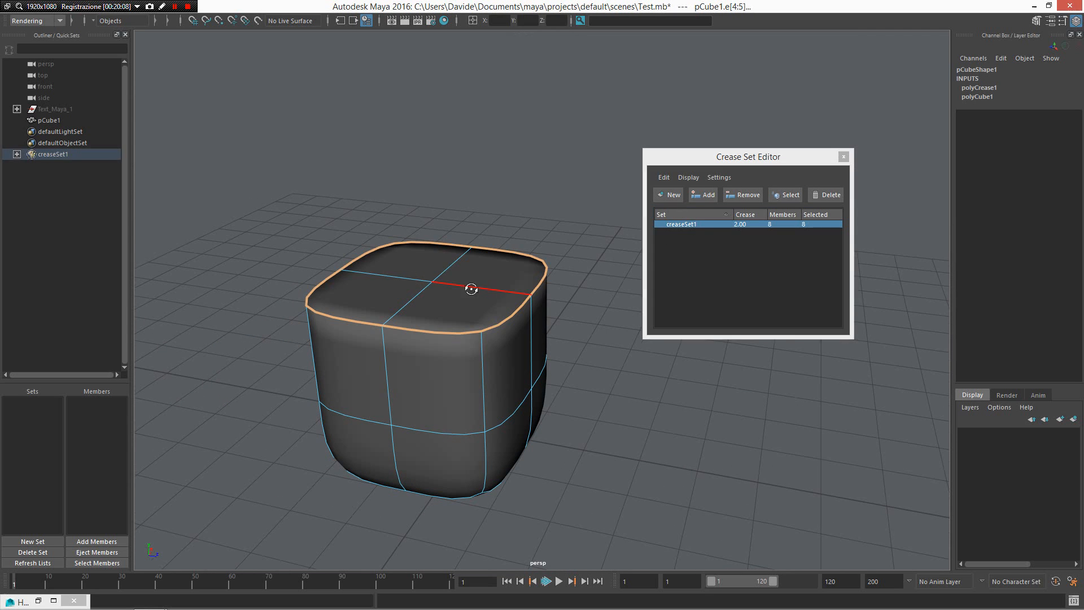
pyautogui.click(688, 225)
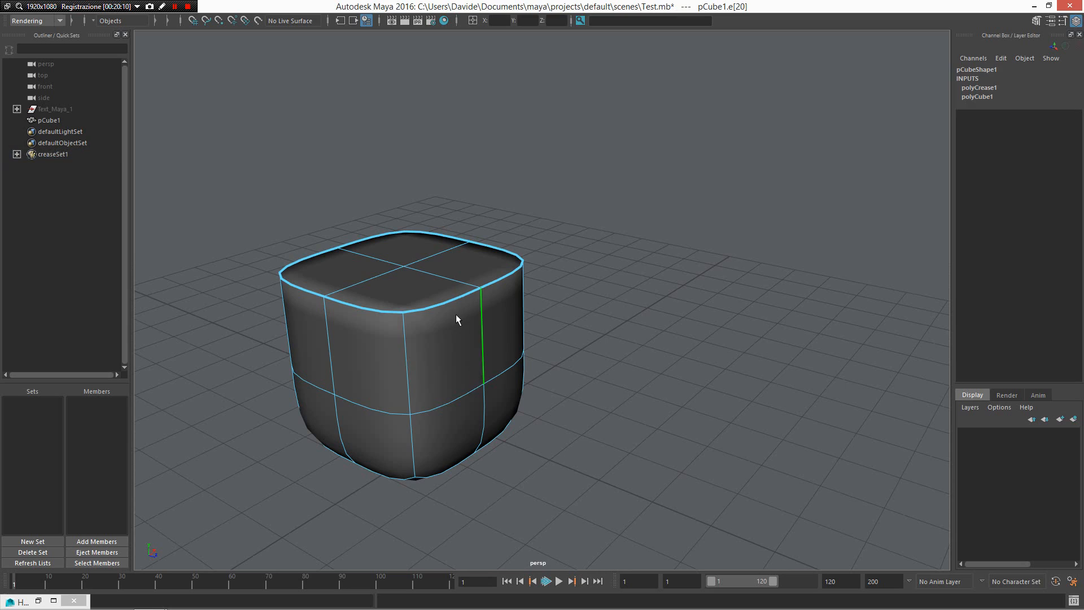
# - Return the cube to object mode and set its subdivision method to Adaptive OpenSubdiv
pyautogui.moveTo(469, 293); pyautogui.dragTo(635, 185, button='right')
pyautogui.keyDown('alt'); pyautogui.moveTo(429, 342); pyautogui.dragTo(641, 244); pyautogui.keyUp('alt')
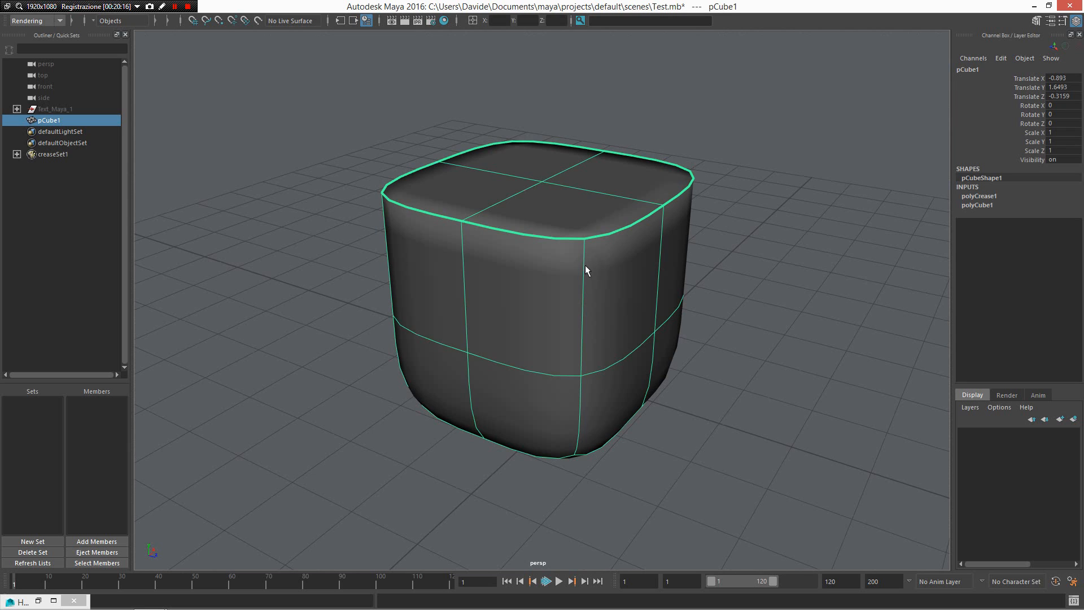
pyautogui.keyDown('shift'); pyautogui.rightClick(572, 249); pyautogui.keyUp('shift')
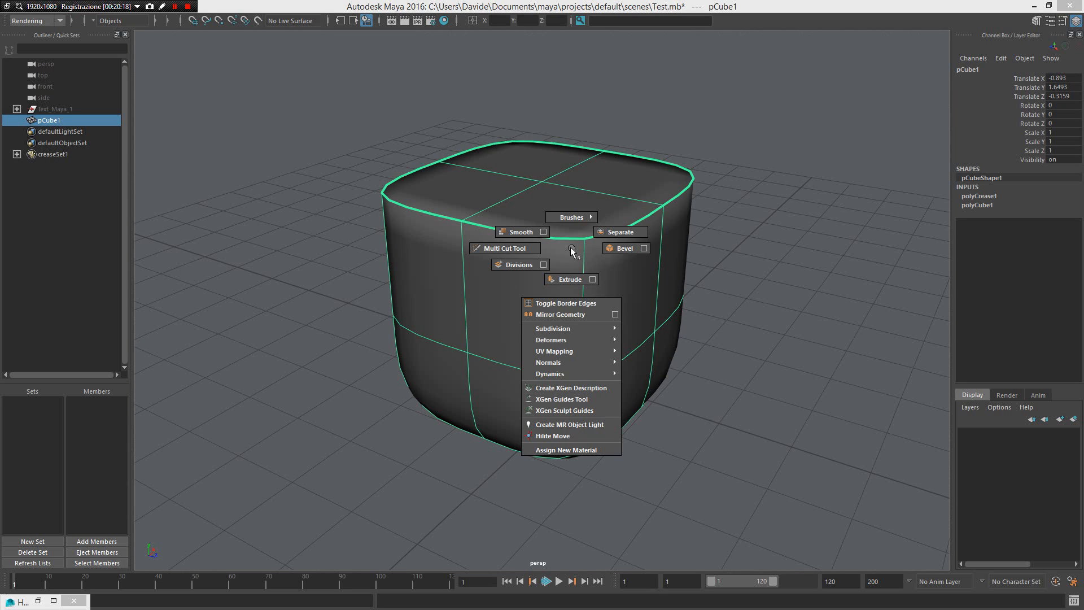
pyautogui.moveTo(593, 327)
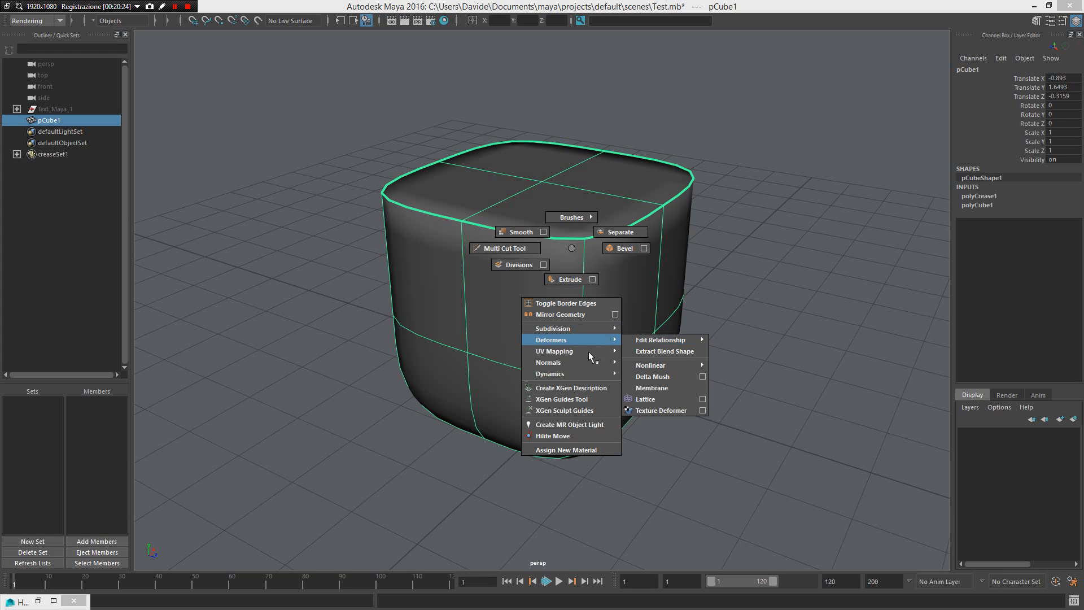
pyautogui.click(645, 330)
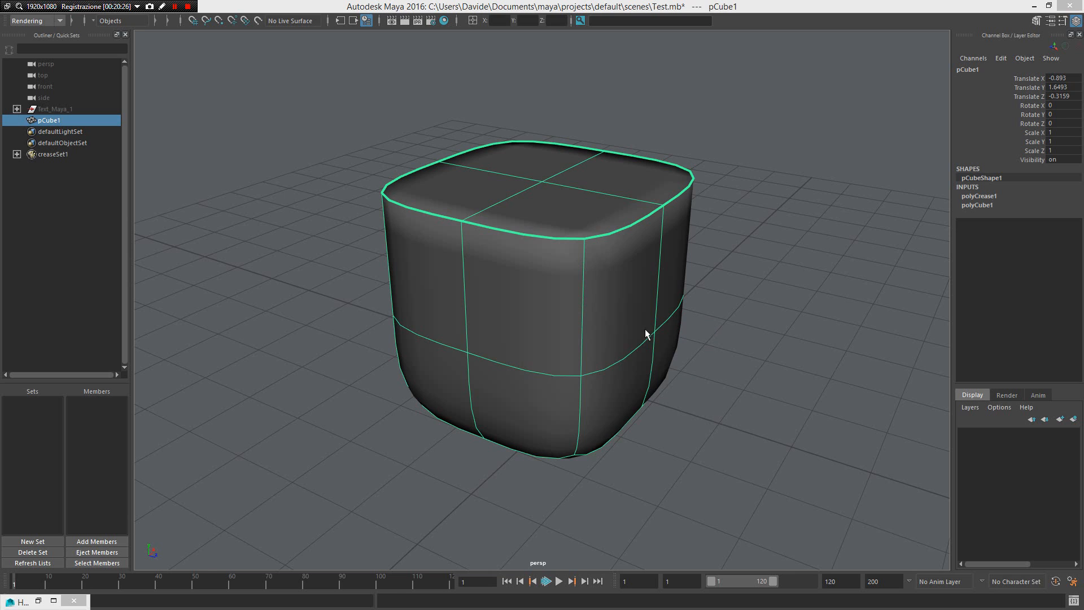
pyautogui.click(731, 232)
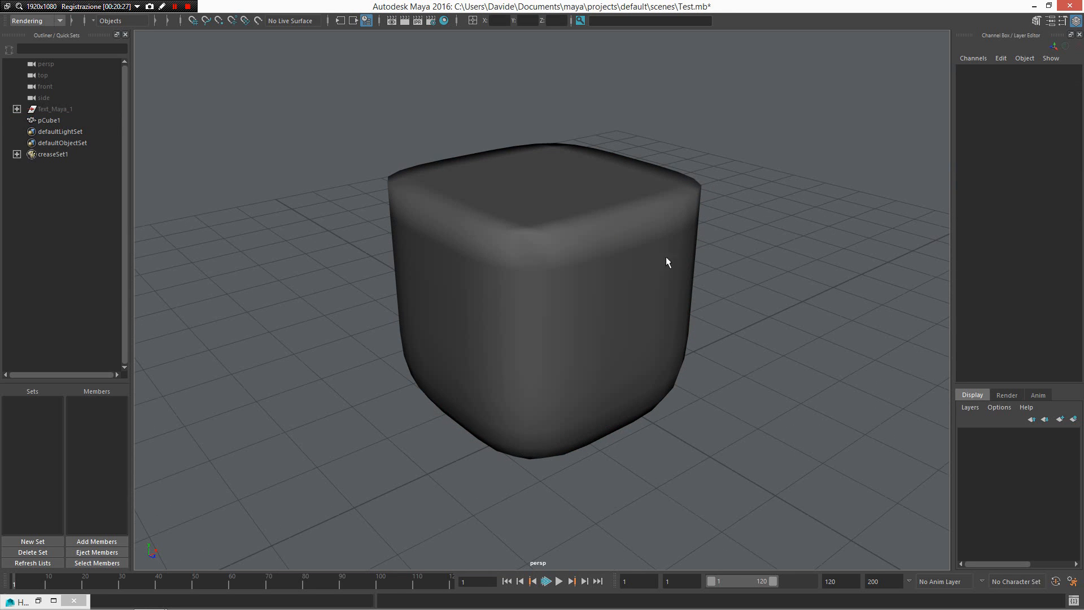
pyautogui.click(582, 290)
pyautogui.rightClick(582, 286)
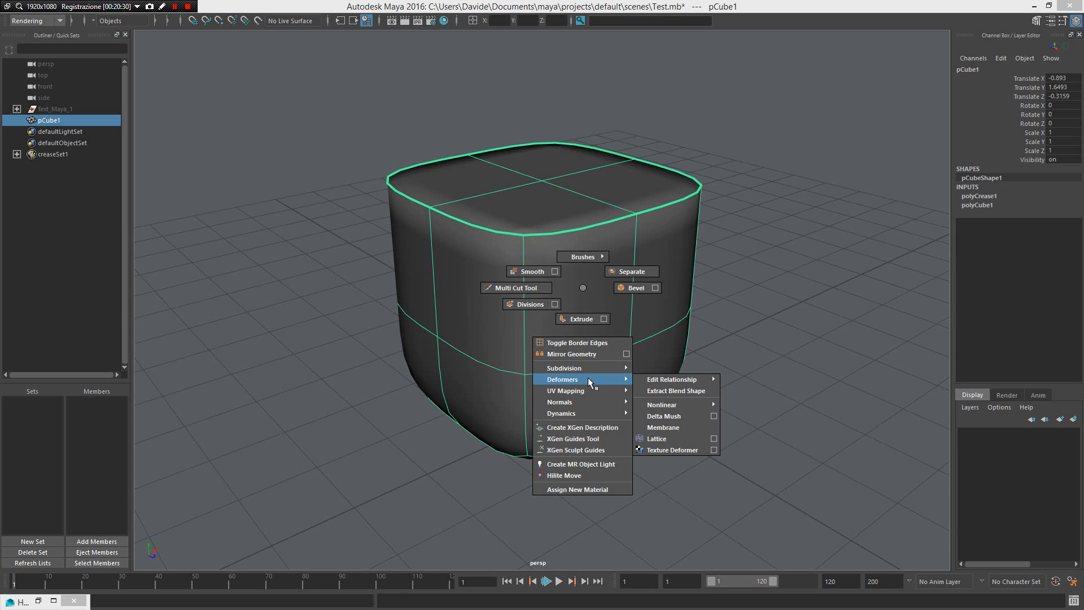
pyautogui.moveTo(581, 370)
pyautogui.click(647, 368)
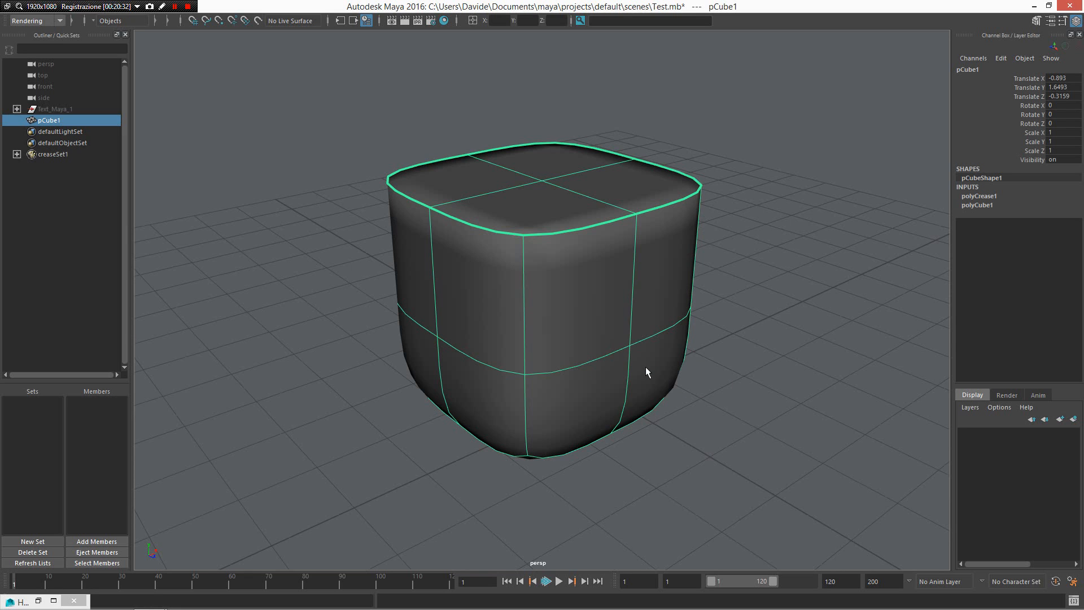
# - Review the cube's Displace and OpenCL subdivision options and set its subdivision method to OpenSubdiv
pyautogui.rightClick(628, 287)
pyautogui.moveTo(650, 367)
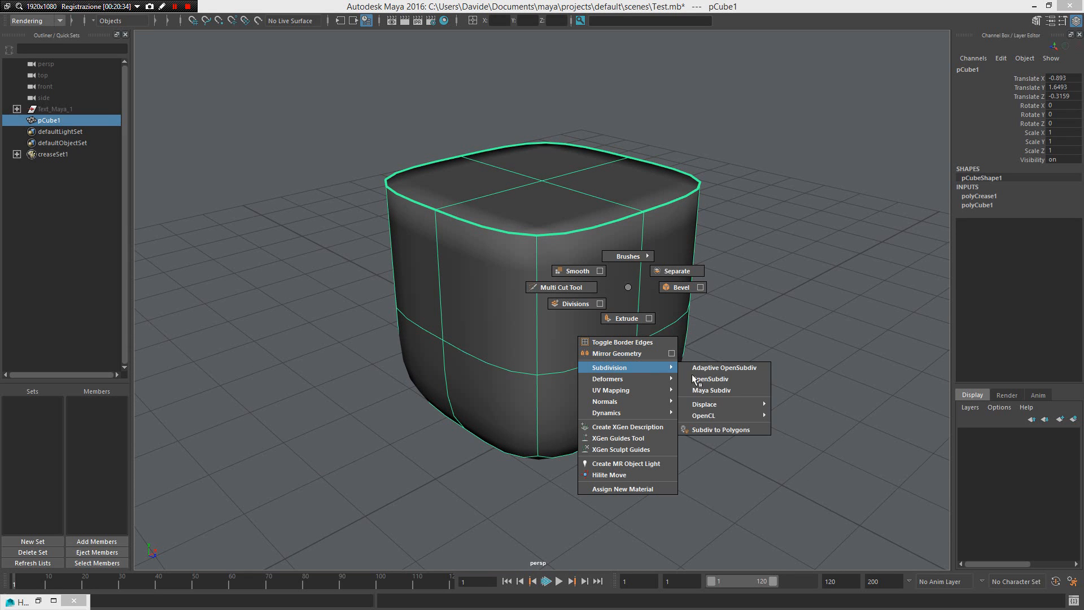
pyautogui.moveTo(713, 407)
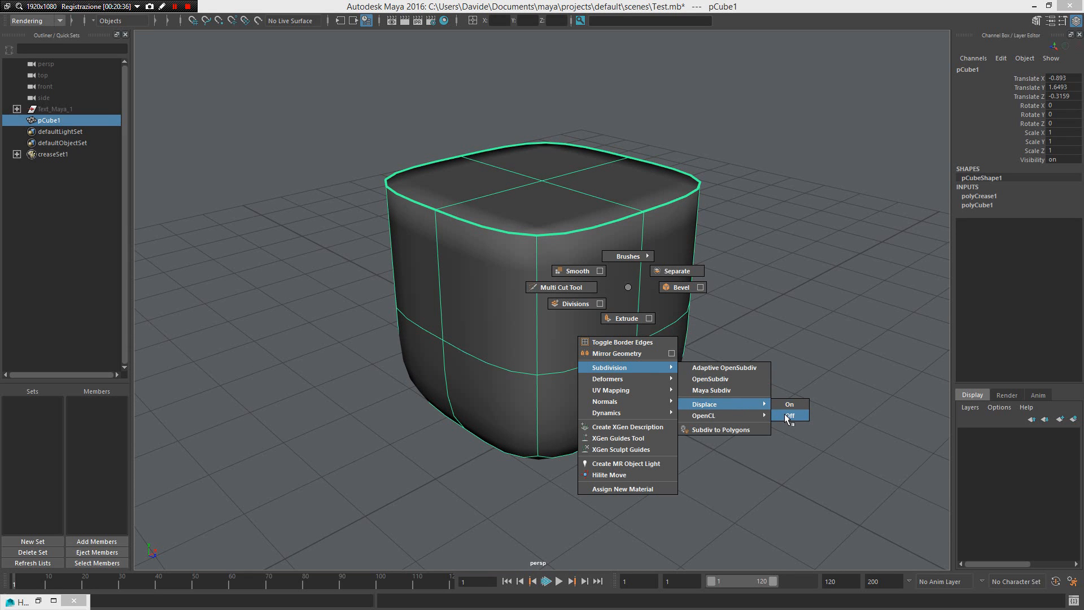
pyautogui.moveTo(745, 412)
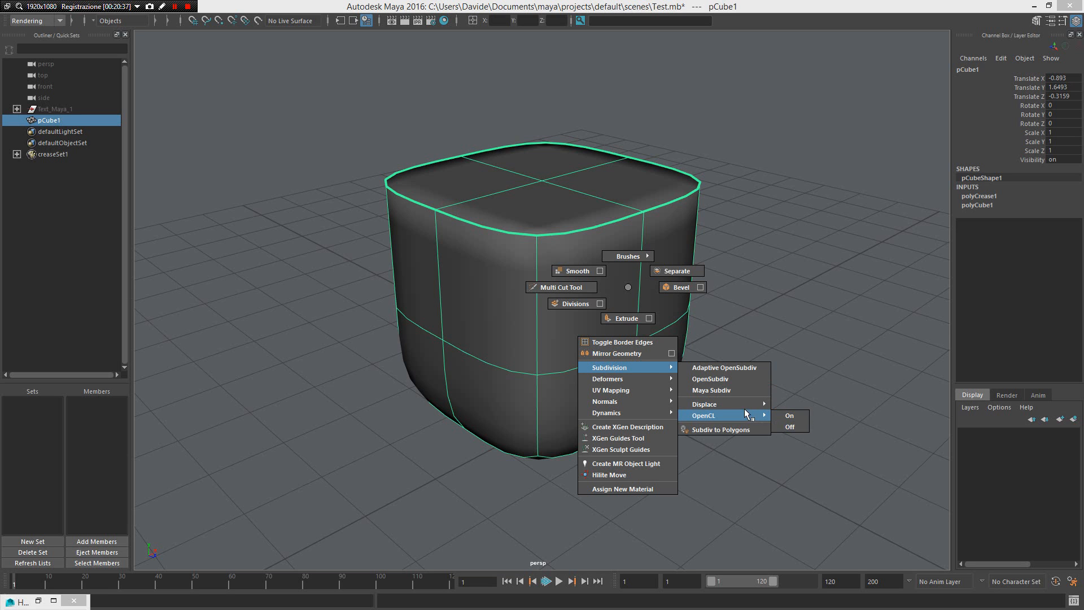
pyautogui.click(727, 379)
pyautogui.click(752, 120)
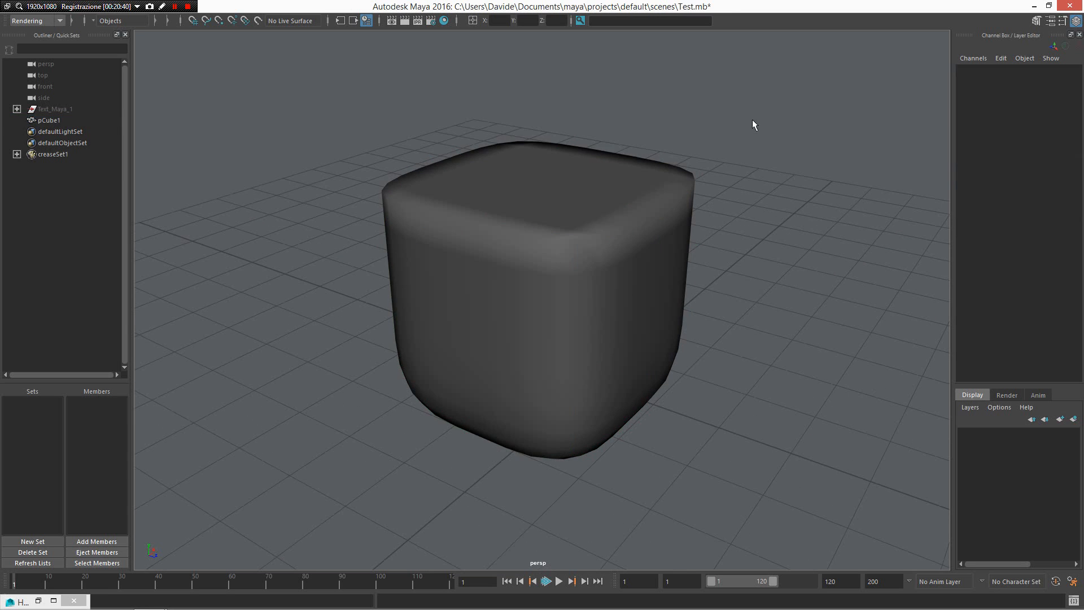
# - Delete the creased cube from the scene
pyautogui.click(605, 312)
pyautogui.keyDown('alt'); pyautogui.moveTo(604, 312); pyautogui.dragTo(808, 344); pyautogui.keyUp('alt')
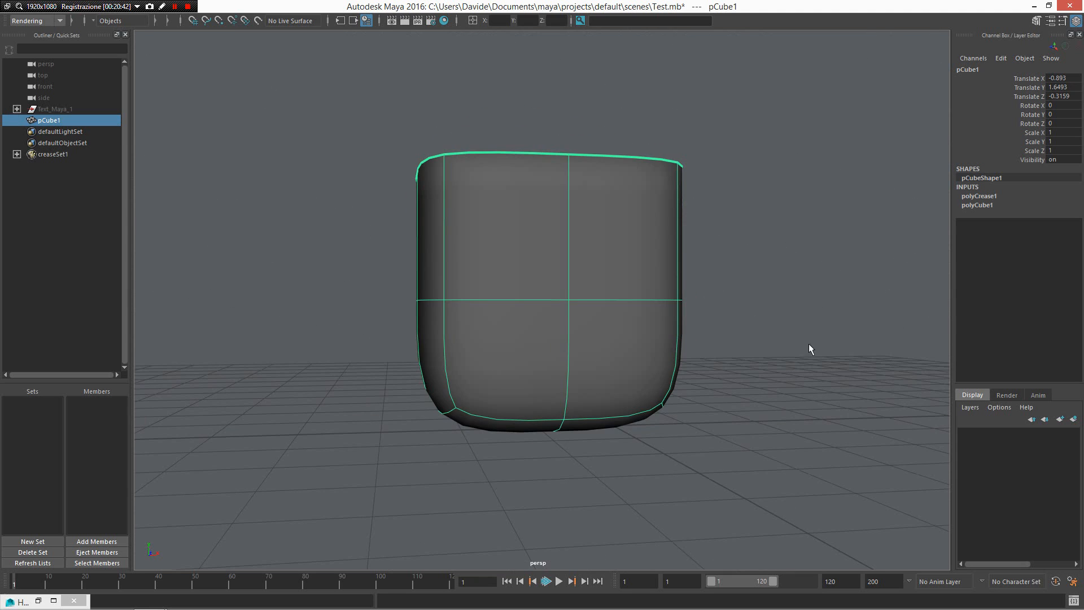
pyautogui.press('Delete')
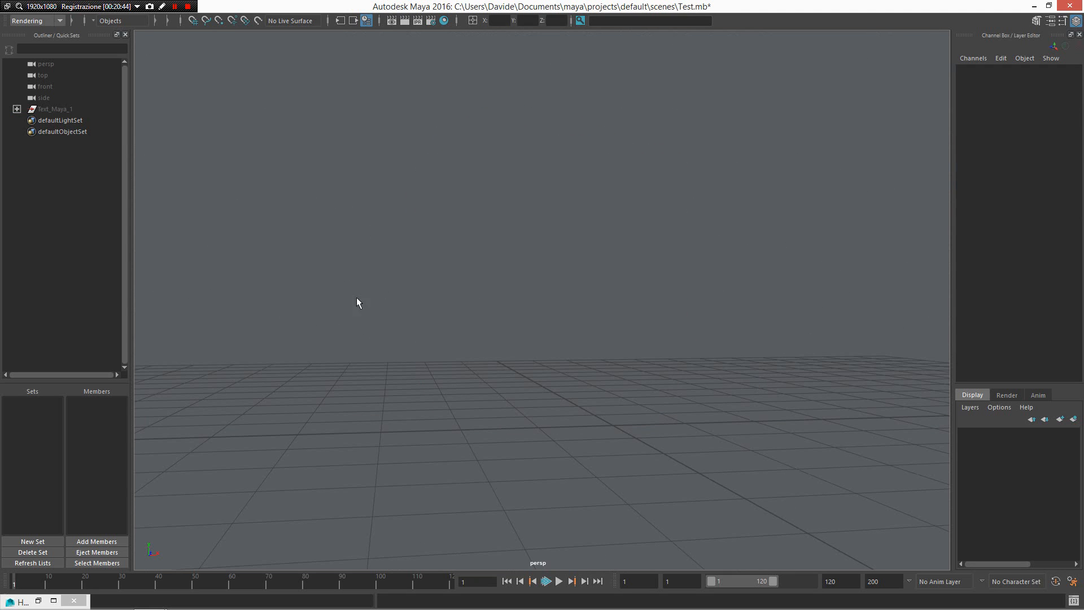
# - Examine the scripts and hotkeys of the MMto Key Press and MMto Key Release commands in the Hotkey Editor
pyautogui.click(57, 588)
pyautogui.scroll(-1, 147, 309)
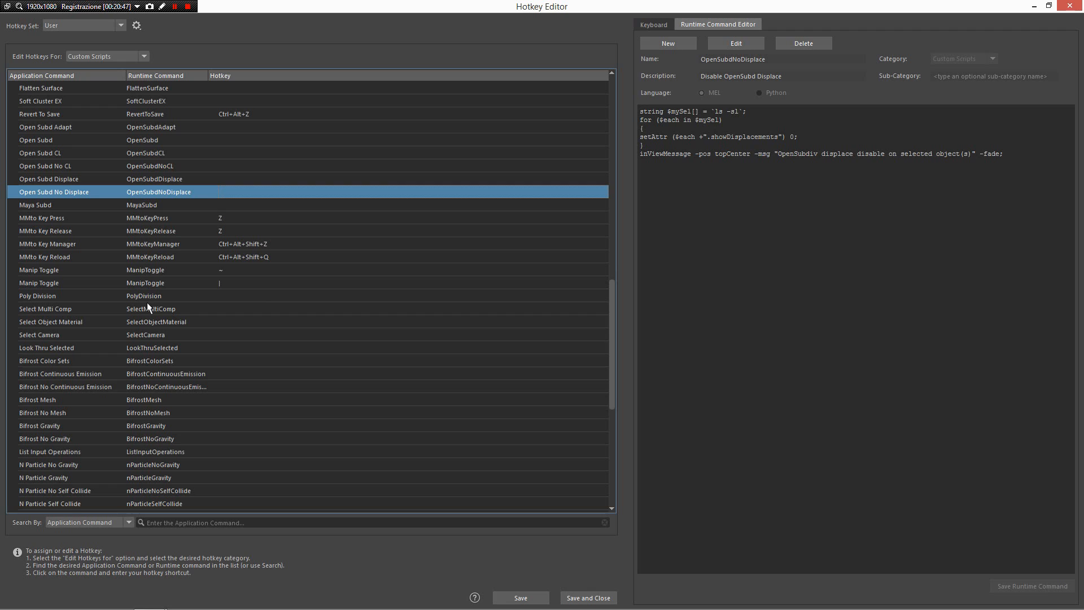
pyautogui.click(190, 218)
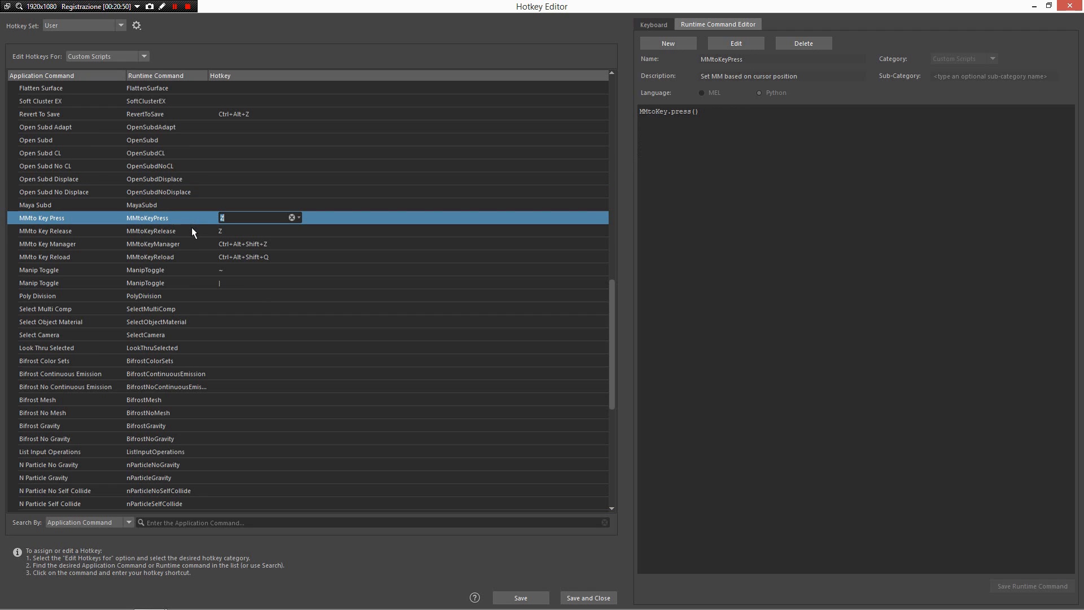
pyautogui.click(191, 232)
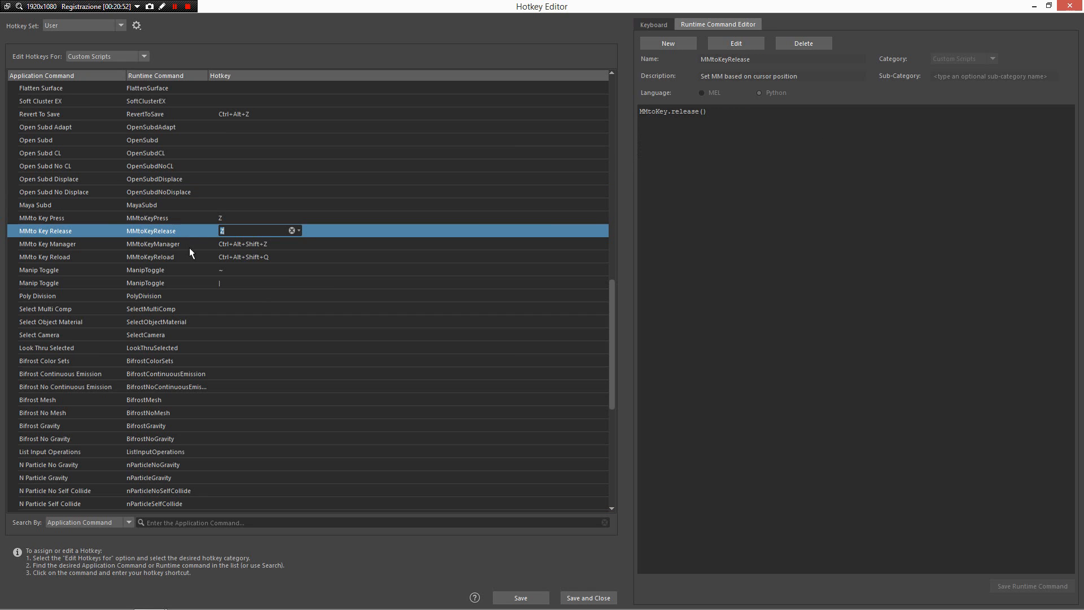
# - Shrink the Hotkey Editor to uncover the viewport, open the MMtoKey manager with Ctrl+Alt+Shift+Z, and put its window away
pyautogui.click(188, 248)
pyautogui.click(184, 257)
pyautogui.click(180, 234)
pyautogui.doubleClick(381, 10)
pyautogui.hotkey('ctrl', 'alt', 'shift', 'z')
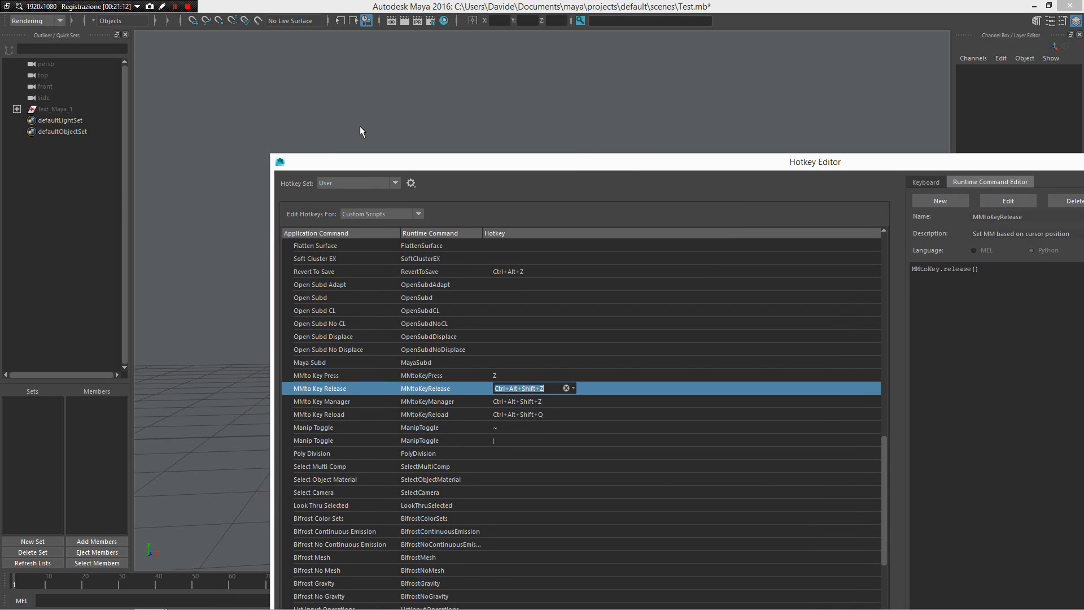
pyautogui.click(361, 126)
pyautogui.hotkey('ctrl', 'alt', 'shift', 'z')
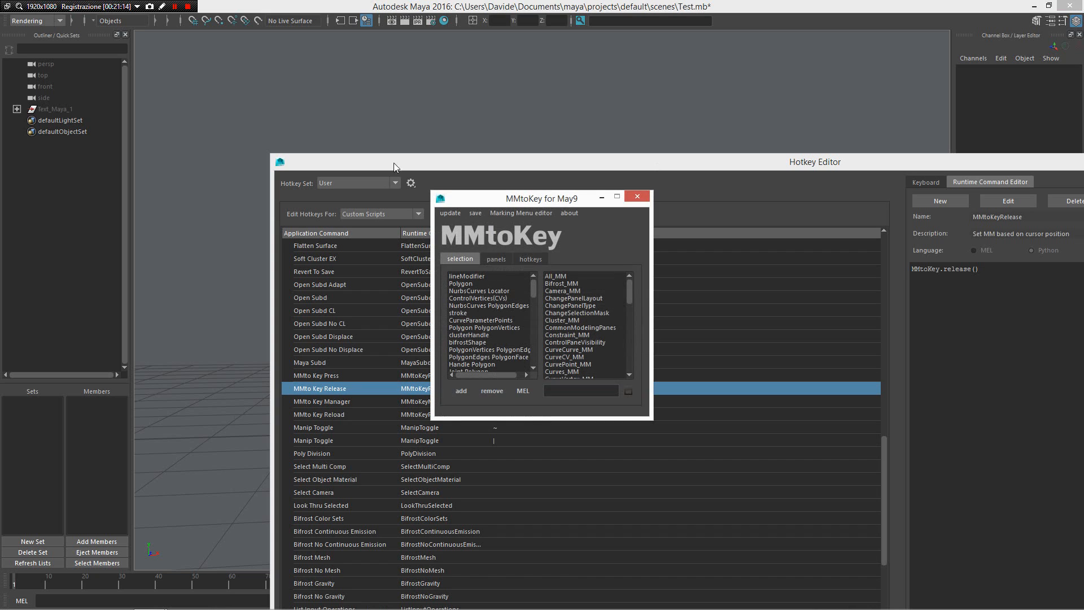
pyautogui.click(603, 198)
# - Set the MMto Key Release command's hotkey to Z with the On Release trigger and maximize the Hotkey Editor
pyautogui.scroll(-1, 480, 404)
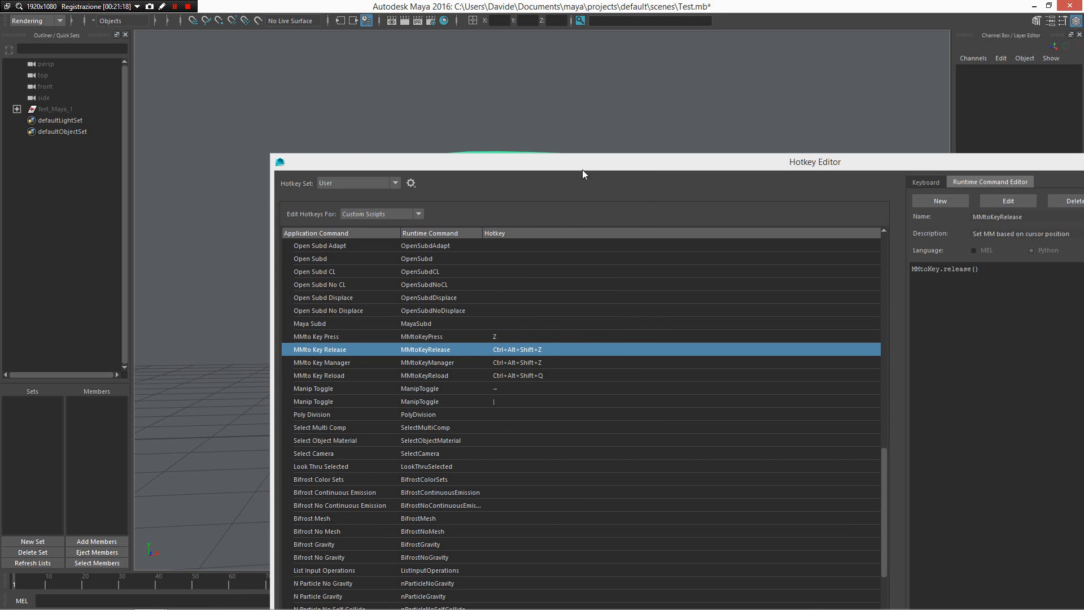
pyautogui.click(527, 350)
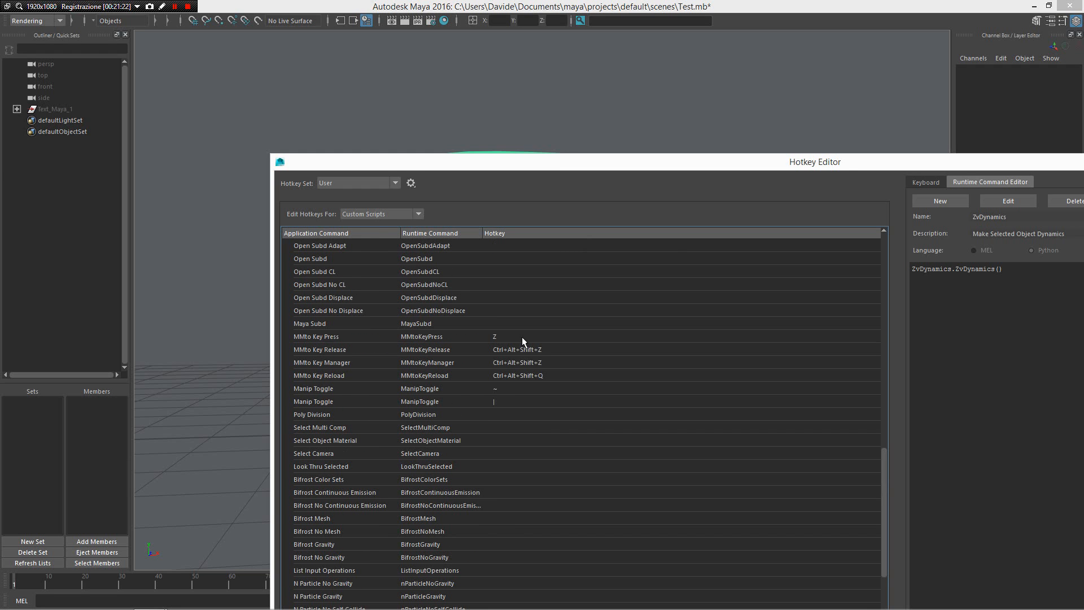
pyautogui.click(523, 337)
pyautogui.click(528, 350)
pyautogui.click(572, 350)
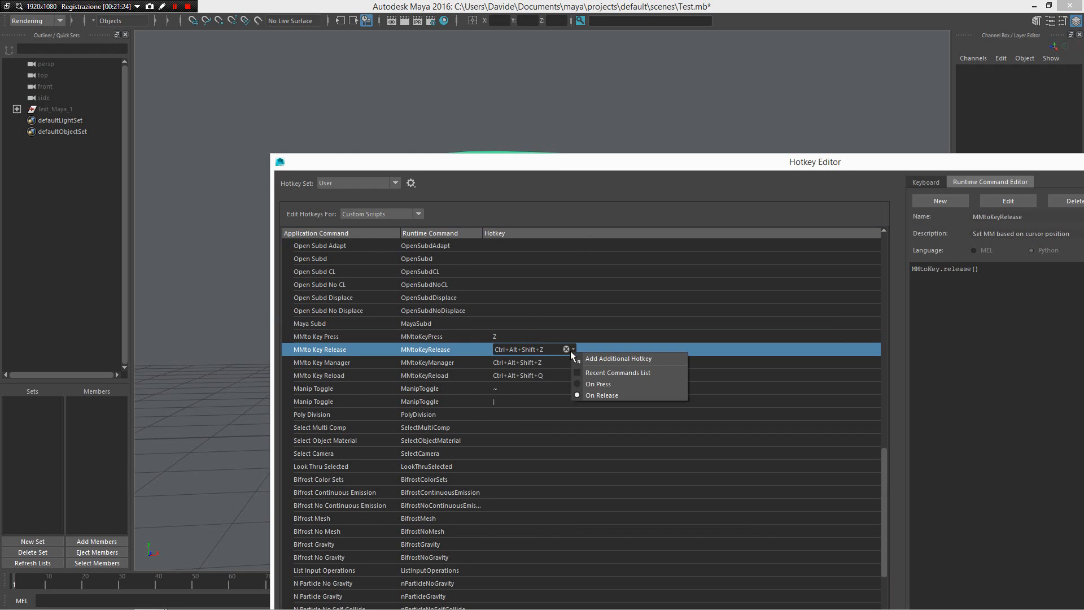
pyautogui.click(607, 396)
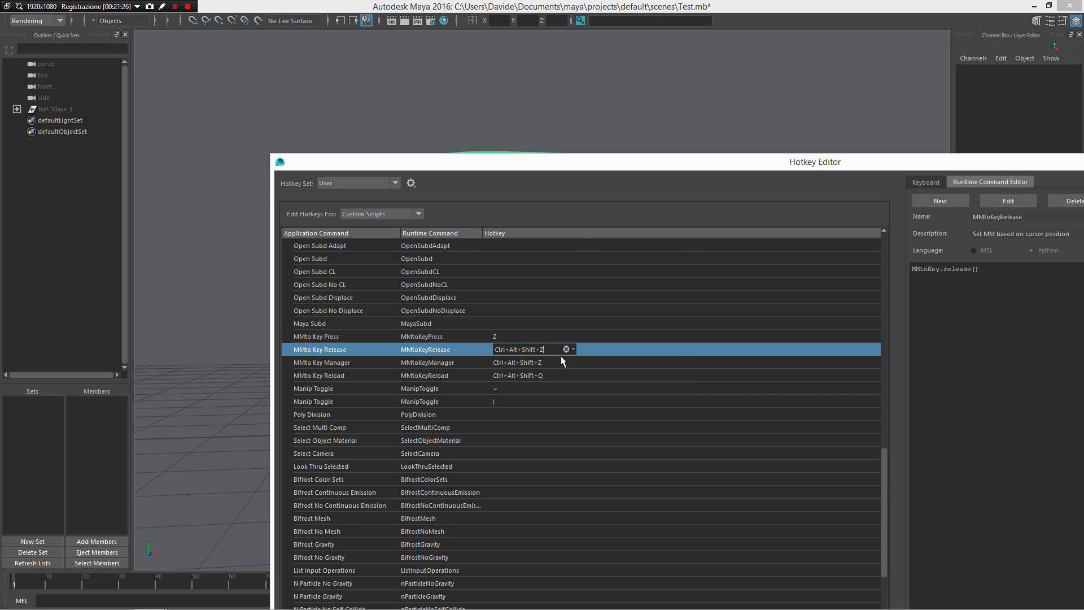
pyautogui.click(504, 346)
pyautogui.press('z')
pyautogui.moveTo(595, 168); pyautogui.dragTo(498, 37)
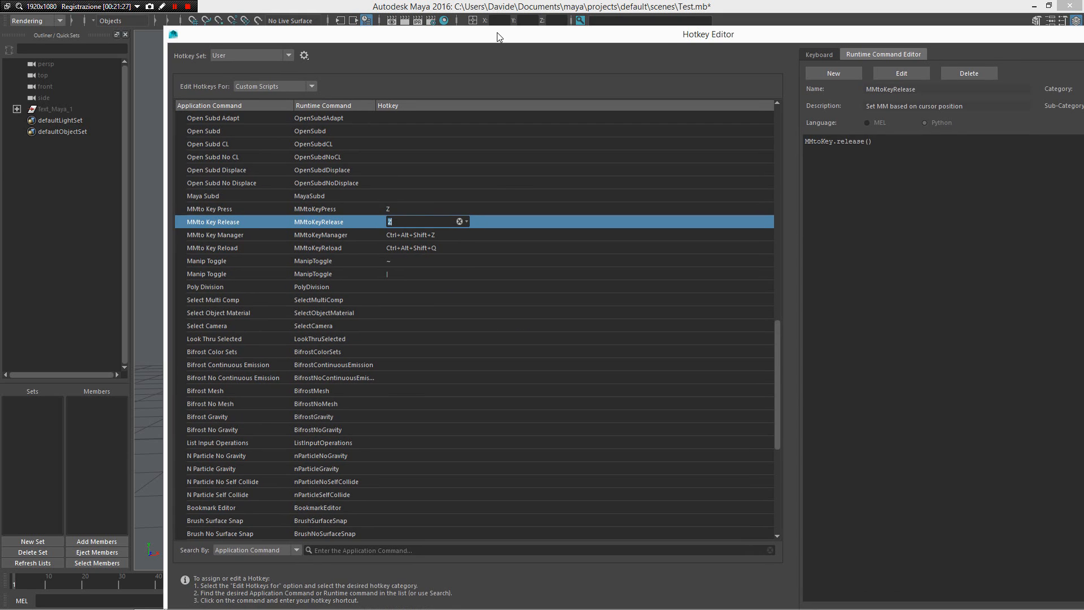
pyautogui.doubleClick(507, 40)
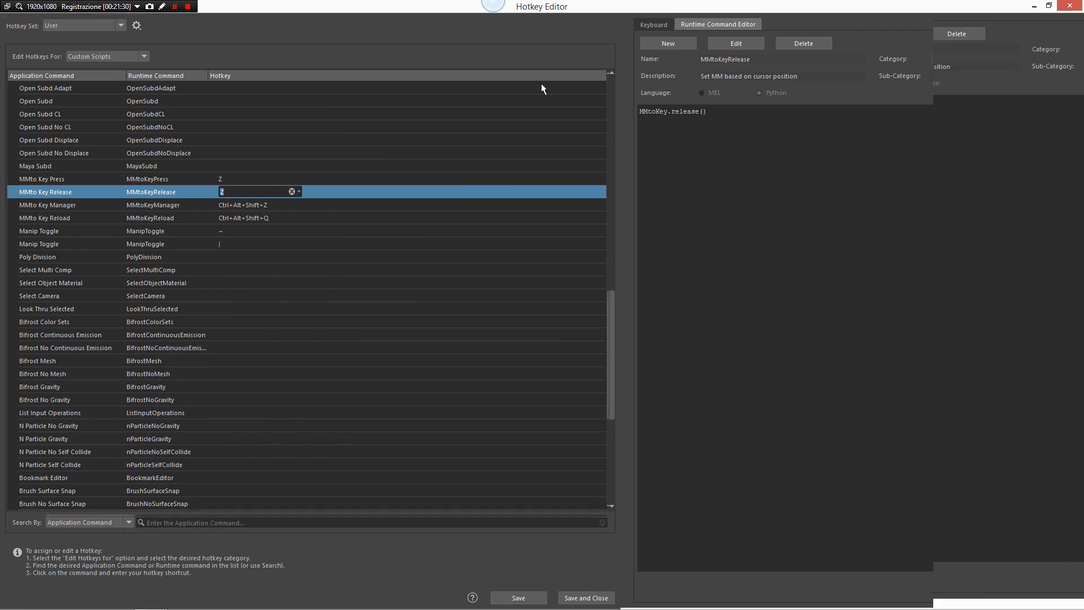
# - Examine the scripts and hotkeys of the MMto Key Manager and MMto Key Reload commands
pyautogui.click(282, 244)
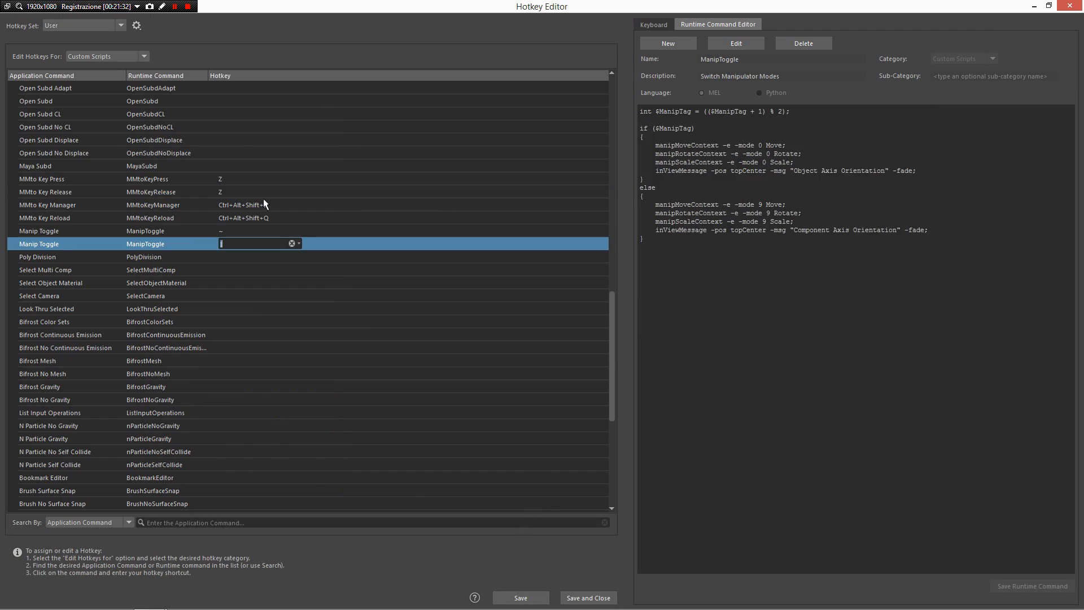
pyautogui.click(259, 196)
pyautogui.click(257, 207)
pyautogui.click(236, 217)
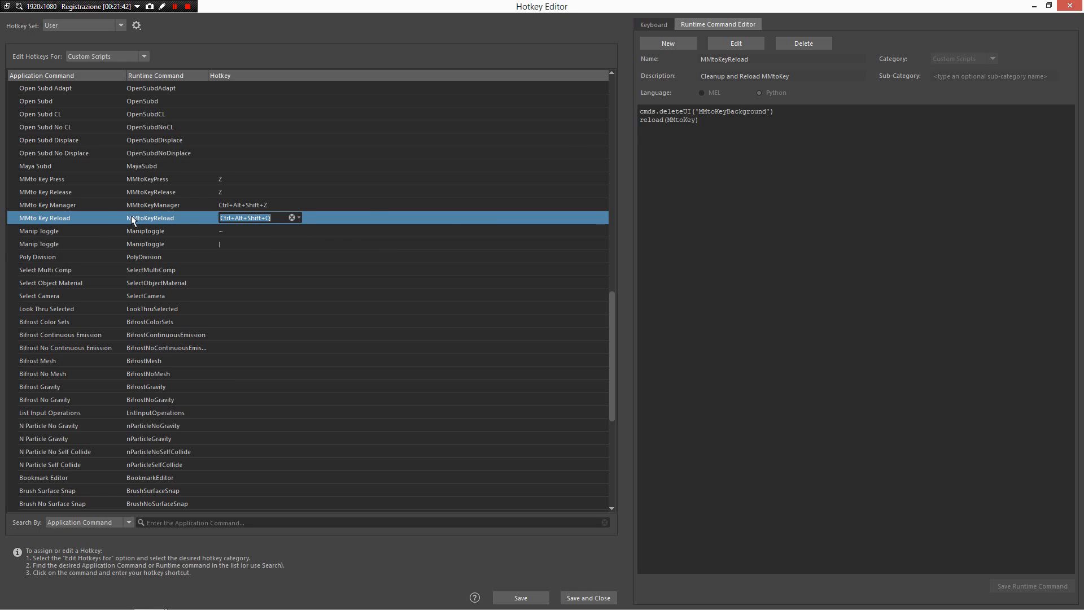
pyautogui.moveTo(793, 5); pyautogui.dragTo(901, 367)
pyautogui.keyDown('alt'); pyautogui.moveTo(743, 167); pyautogui.dragTo(539, 228); pyautogui.keyUp('alt')
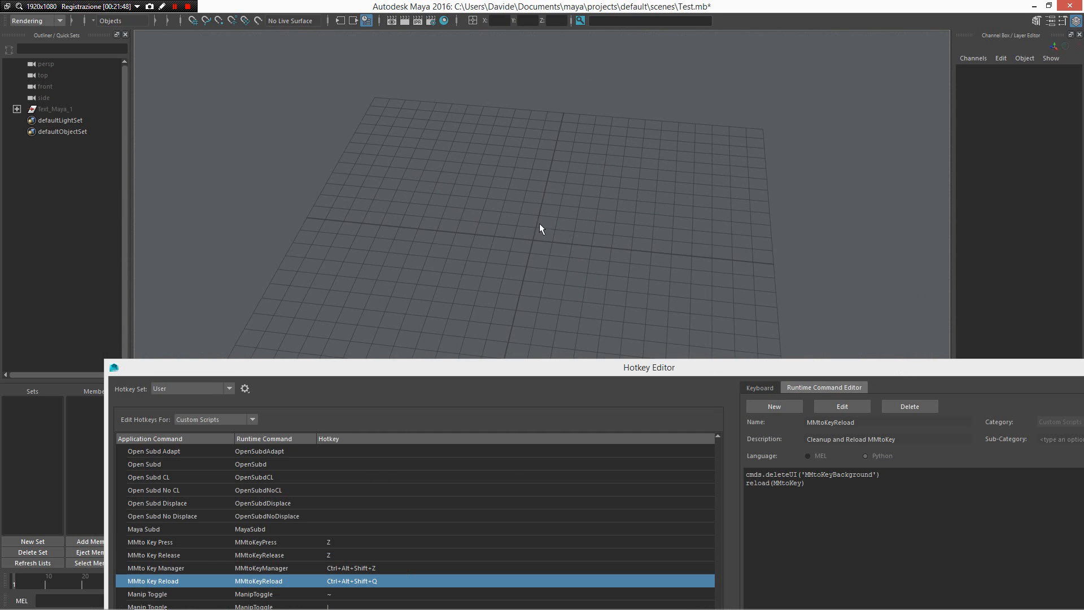
pyautogui.moveTo(552, 368); pyautogui.dragTo(699, 23)
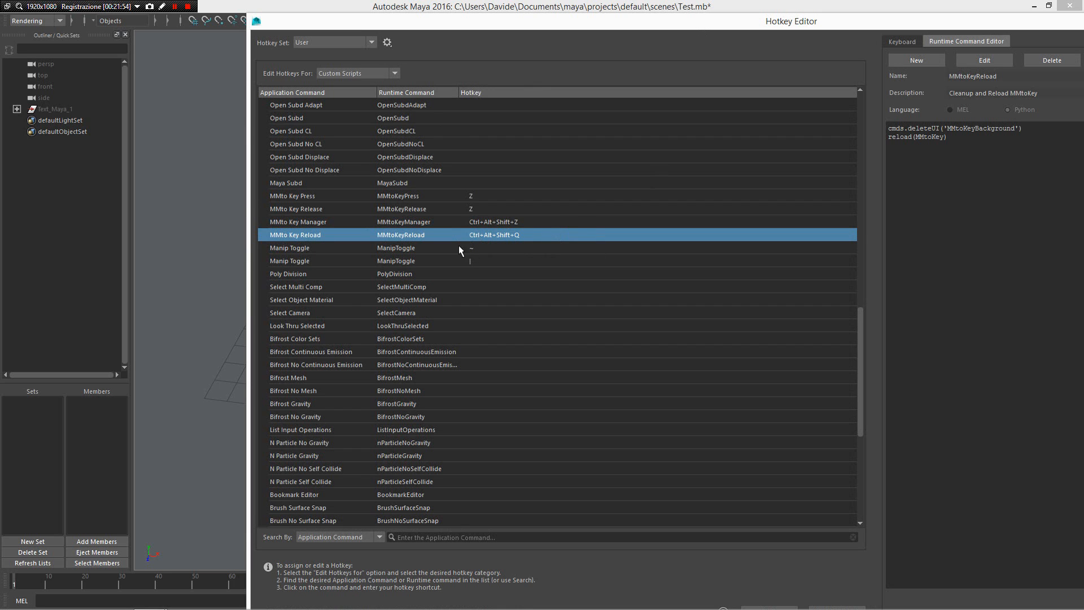
# - Examine the full MEL script and hotkeys of the Manip Toggle command
pyautogui.scroll(-1, 465, 288)
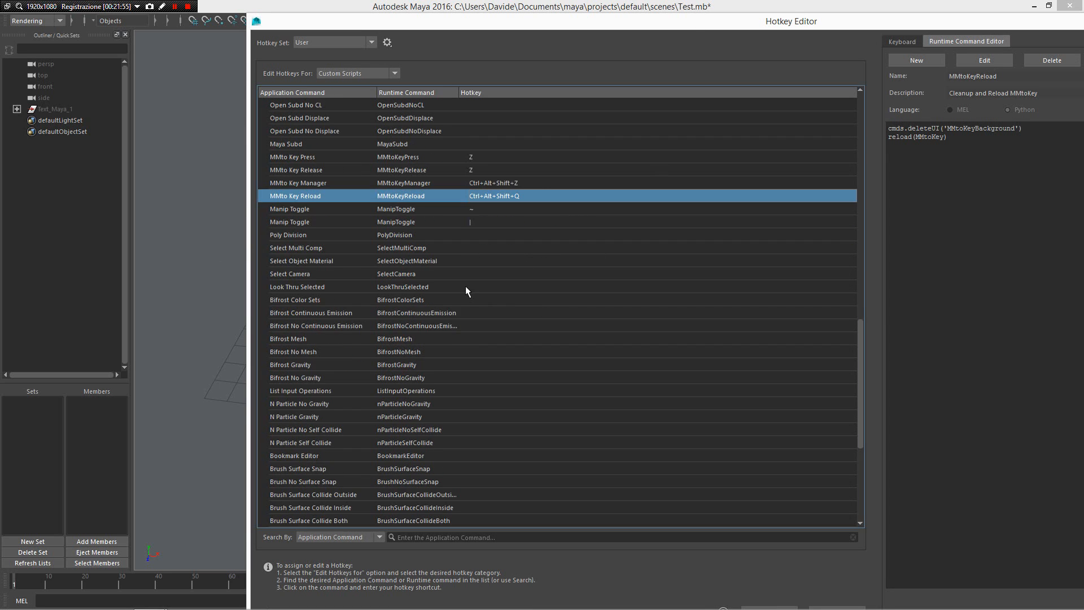
pyautogui.click(423, 210)
pyautogui.click(434, 234)
pyautogui.click(434, 198)
pyautogui.click(434, 209)
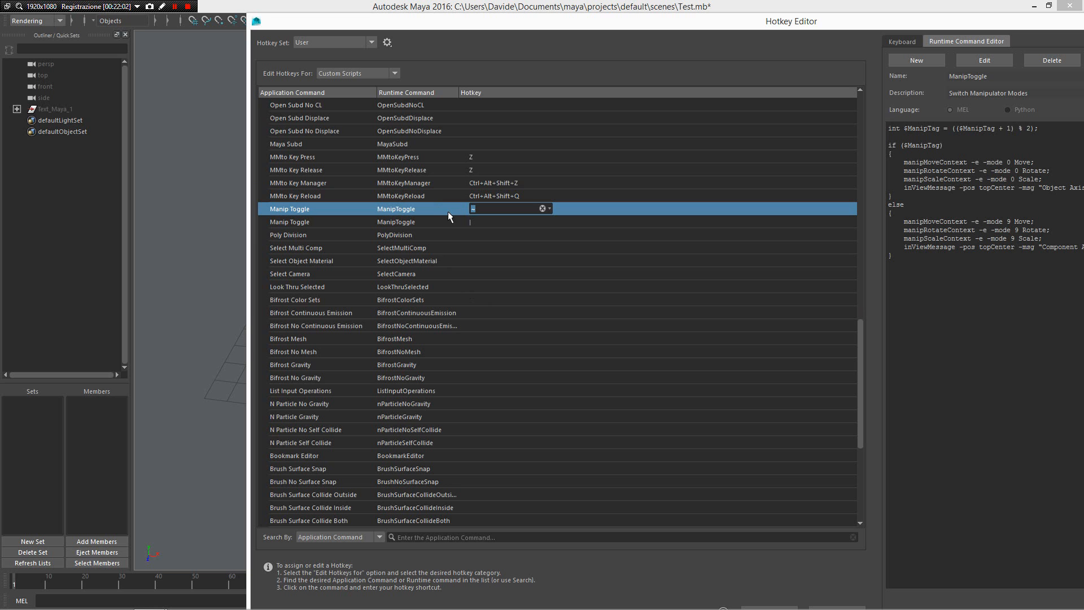
pyautogui.moveTo(1053, 29); pyautogui.dragTo(774, 52)
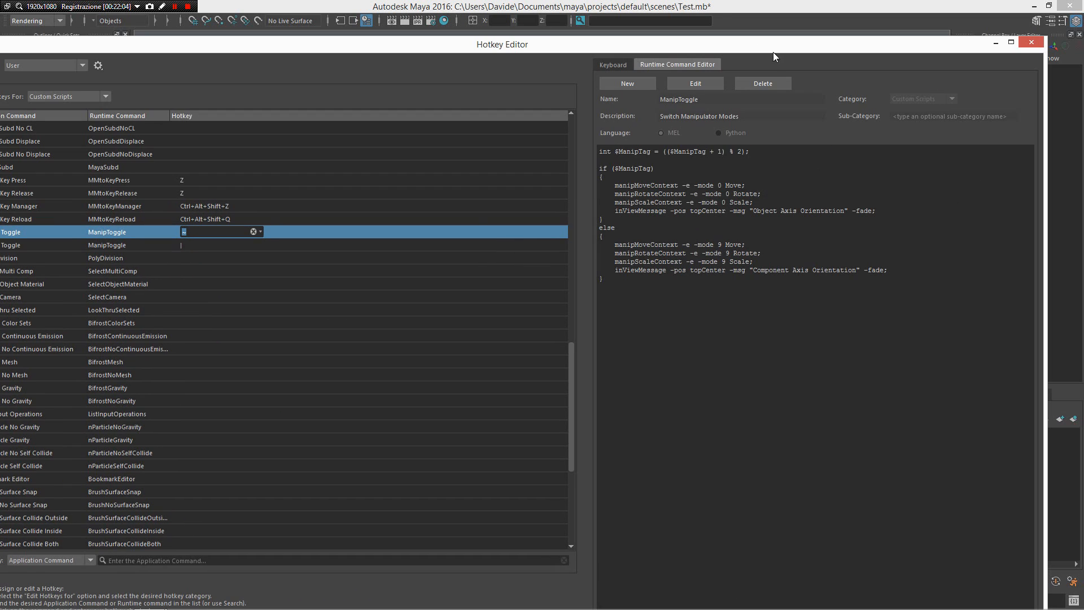
# - Create a polygon sphere with a radius of about 5.68 and set its axis and height subdivisions to 3
pyautogui.click(996, 43)
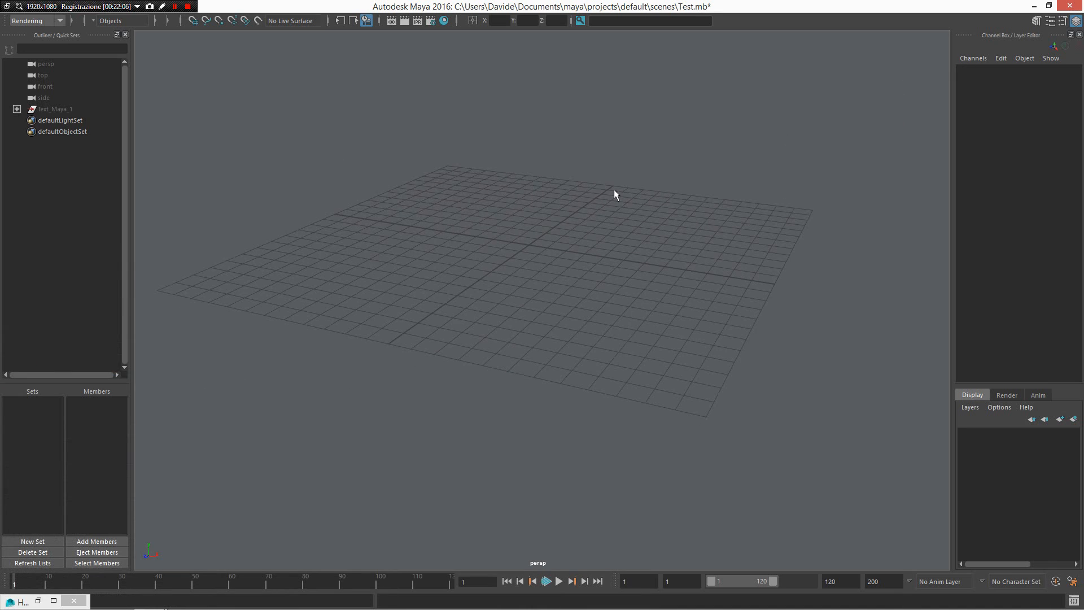
pyautogui.rightClick(594, 303)
pyautogui.moveTo(594, 303)
pyautogui.mouseDown(button='right')
pyautogui.moveTo(571, 171)
pyautogui.moveTo(510, 176)
pyautogui.moveTo(620, 174)
pyautogui.mouseUp(button='right')
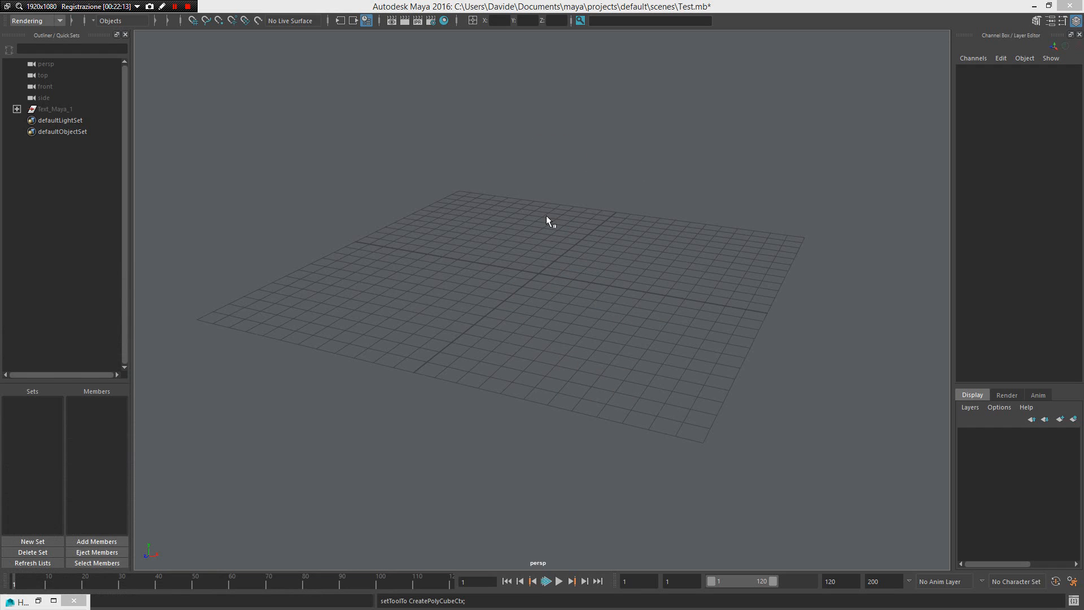
pyautogui.moveTo(546, 216)
pyautogui.mouseDown(button='right')
pyautogui.moveTo(488, 217)
pyautogui.moveTo(484, 121)
pyautogui.moveTo(465, 125)
pyautogui.mouseUp(button='right')
pyautogui.moveTo(520, 248)
pyautogui.mouseDown()
pyautogui.moveTo(610, 298)
pyautogui.moveTo(574, 237)
pyautogui.mouseUp()
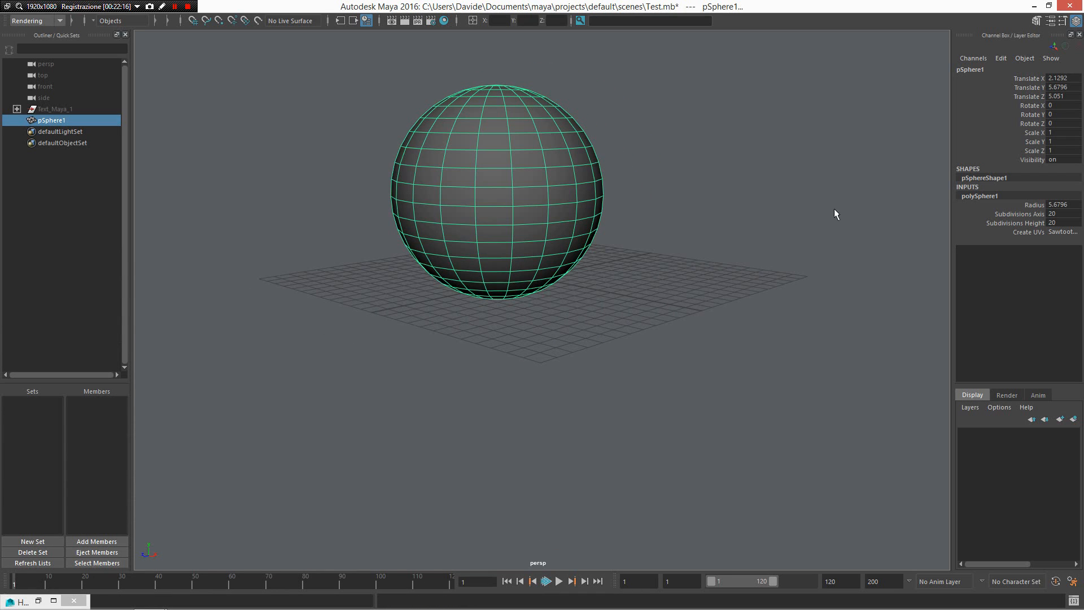
pyautogui.moveTo(1004, 215); pyautogui.dragTo(992, 222)
pyautogui.moveTo(706, 175); pyautogui.dragTo(665, 175, button='middle')
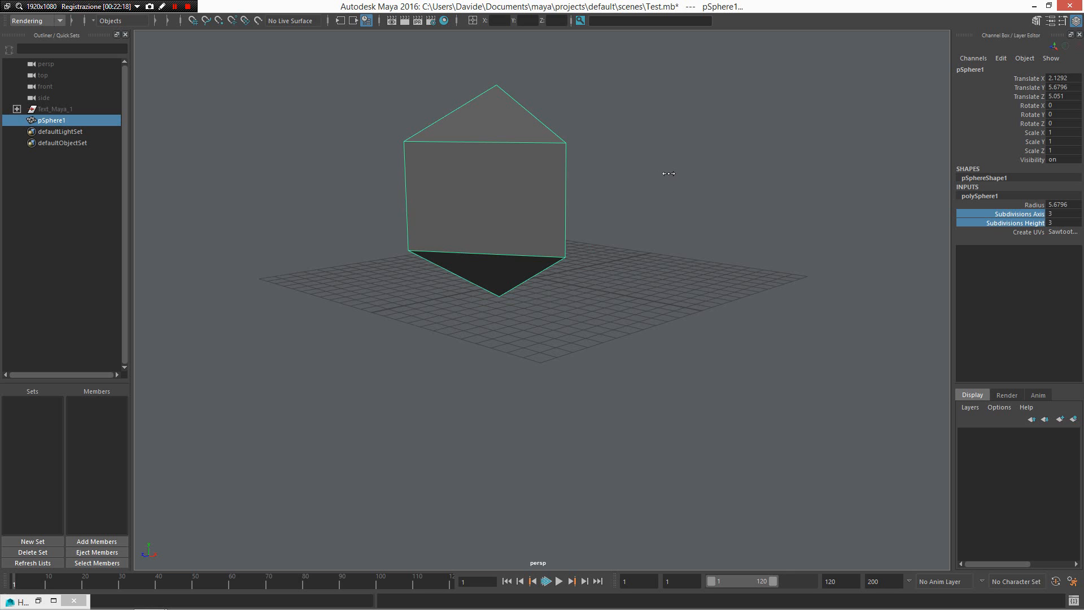
# - Switch the sphere to face selection and check the Move and Rotate manipulator orientation on its side faces
pyautogui.keyDown('alt'); pyautogui.moveTo(688, 166); pyautogui.dragTo(576, 266); pyautogui.keyUp('alt')
pyautogui.moveTo(562, 281); pyautogui.dragTo(569, 303, button='right')
pyautogui.moveTo(569, 303)
pyautogui.keyDown('alt'); pyautogui.mouseDown()
pyautogui.moveTo(600, 300)
pyautogui.moveTo(574, 318)
pyautogui.mouseUp(); pyautogui.keyUp('alt')
pyautogui.click(571, 316)
pyautogui.keyDown('alt'); pyautogui.moveTo(650, 329); pyautogui.dragTo(683, 379); pyautogui.keyUp('alt')
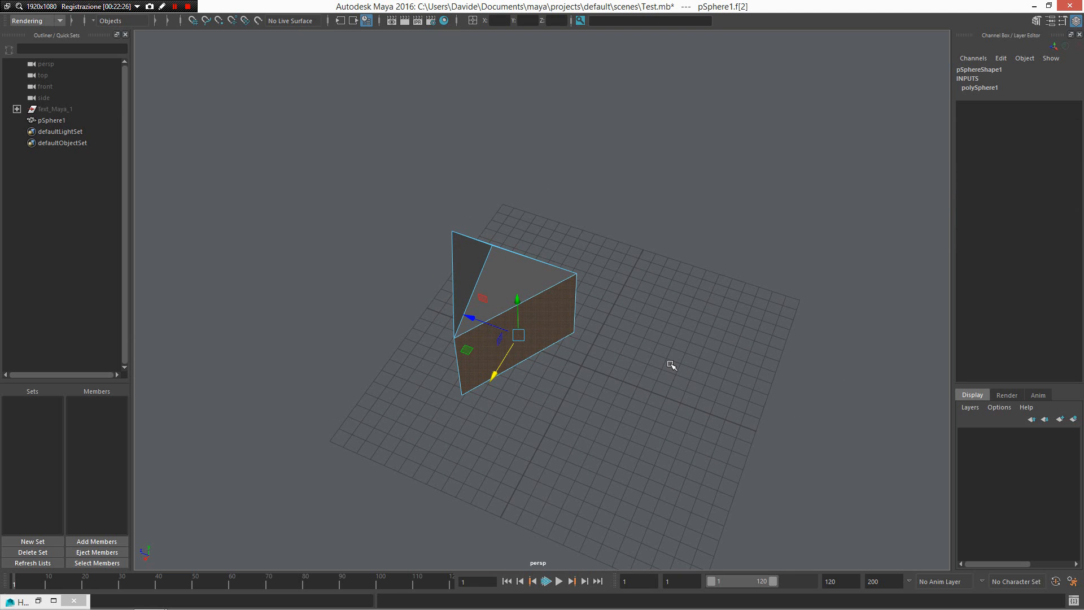
pyautogui.keyDown('alt'); pyautogui.moveTo(649, 358); pyautogui.dragTo(635, 376); pyautogui.keyUp('alt')
pyautogui.keyDown('alt'); pyautogui.moveTo(687, 349); pyautogui.dragTo(667, 263); pyautogui.keyUp('alt')
pyautogui.click(667, 263)
pyautogui.press('e')
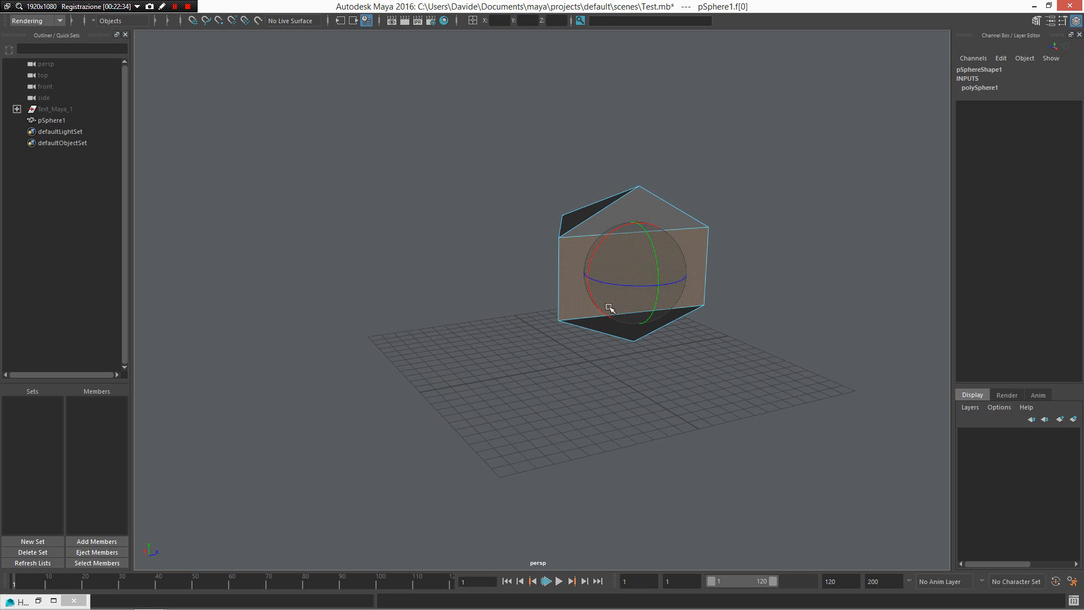
# - Select a different side face of the sphere and scale it down uniformly
pyautogui.click(513, 269)
pyautogui.keyDown('alt'); pyautogui.moveTo(608, 259); pyautogui.dragTo(549, 314); pyautogui.keyUp('alt')
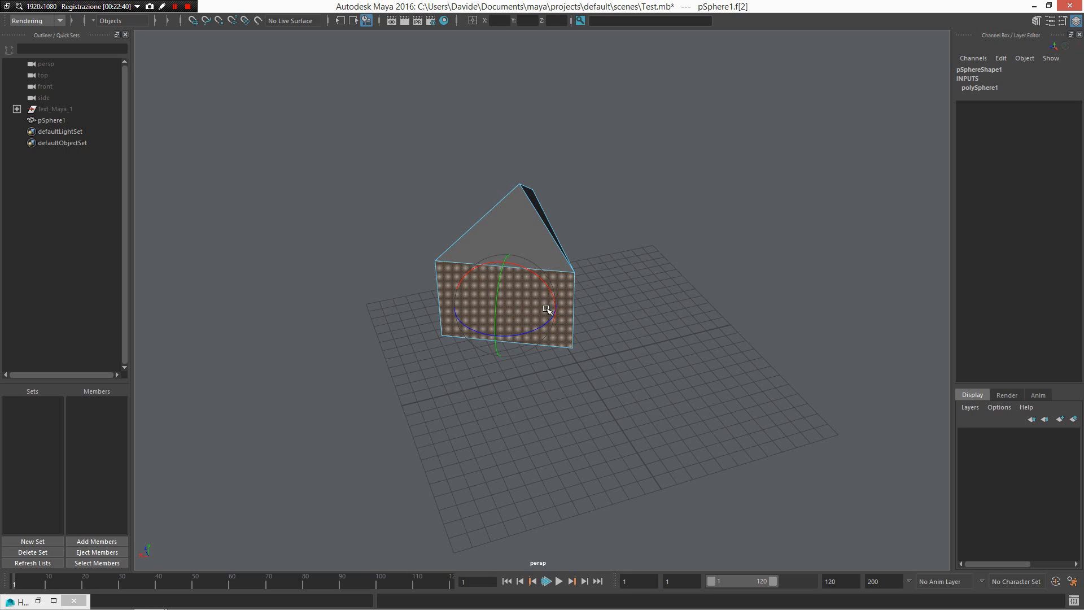
pyautogui.press('r')
pyautogui.click(545, 306)
pyautogui.moveTo(505, 306)
pyautogui.mouseDown()
pyautogui.moveTo(518, 307)
pyautogui.moveTo(491, 313)
pyautogui.mouseUp()
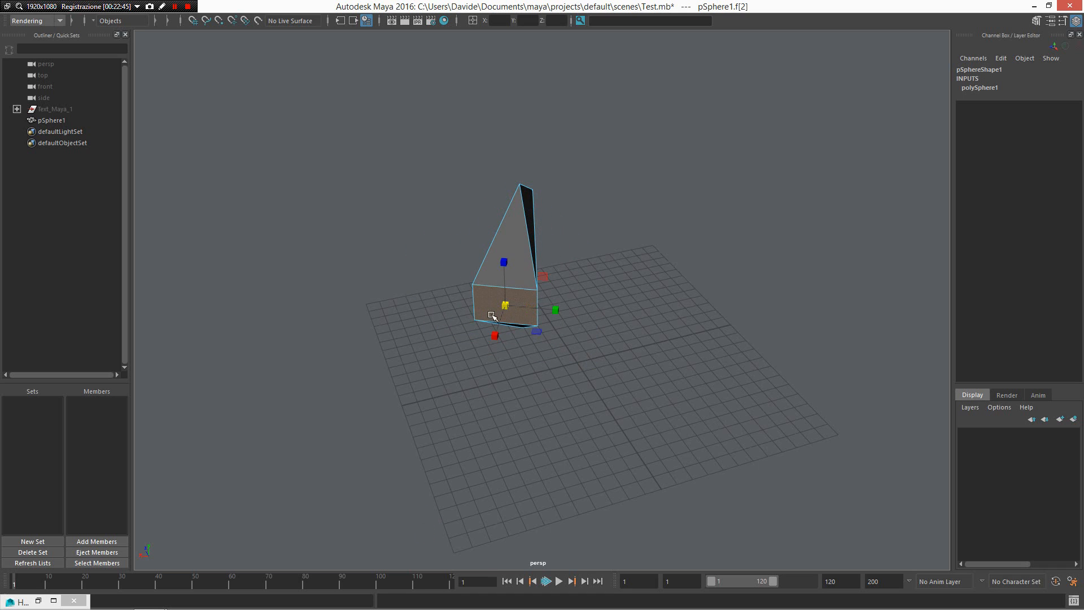
# - Bring back the Hotkey Editor and examine the script of the Poly Division command
pyautogui.click(56, 599)
pyautogui.scroll(-1, 277, 303)
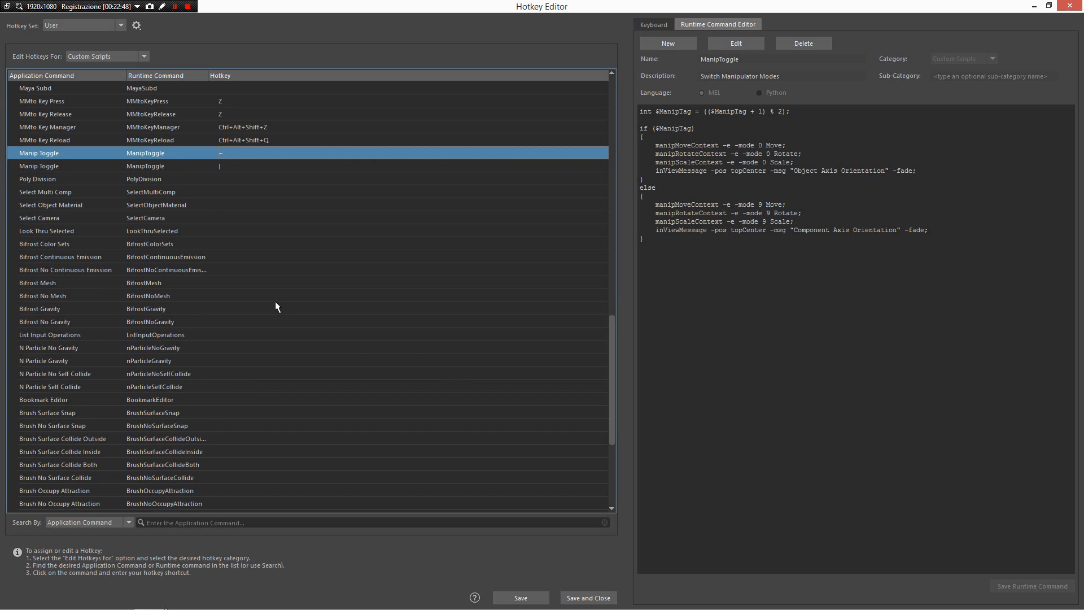
pyautogui.scroll(-1, 275, 305)
pyautogui.click(173, 139)
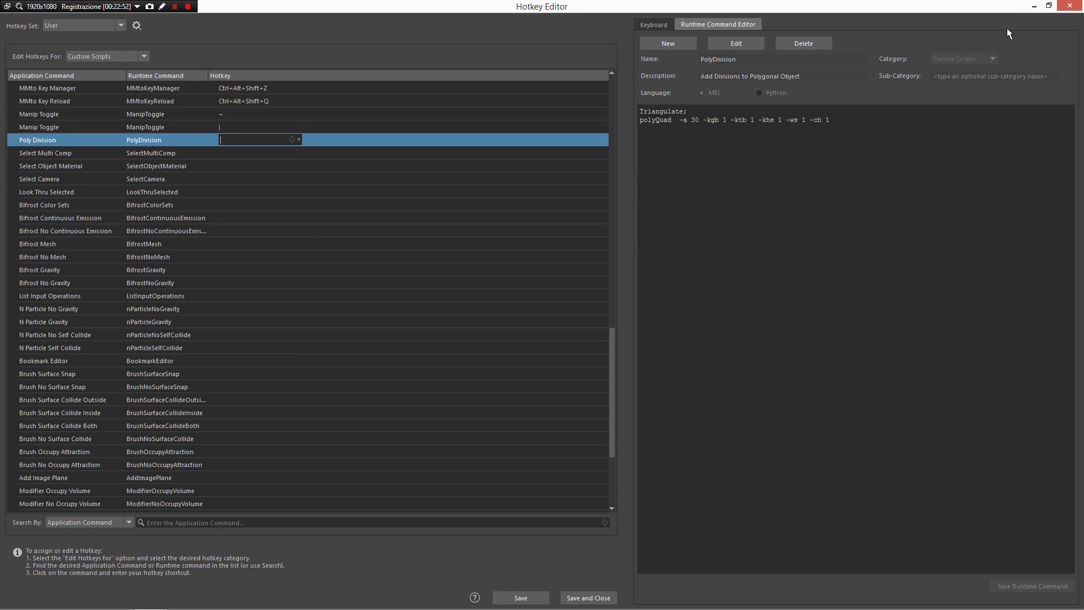
# - Return the low-poly sphere to object mode, delete it, and minimize the Hotkey Editor
pyautogui.doubleClick(949, 7)
pyautogui.moveTo(823, 377); pyautogui.dragTo(795, 428)
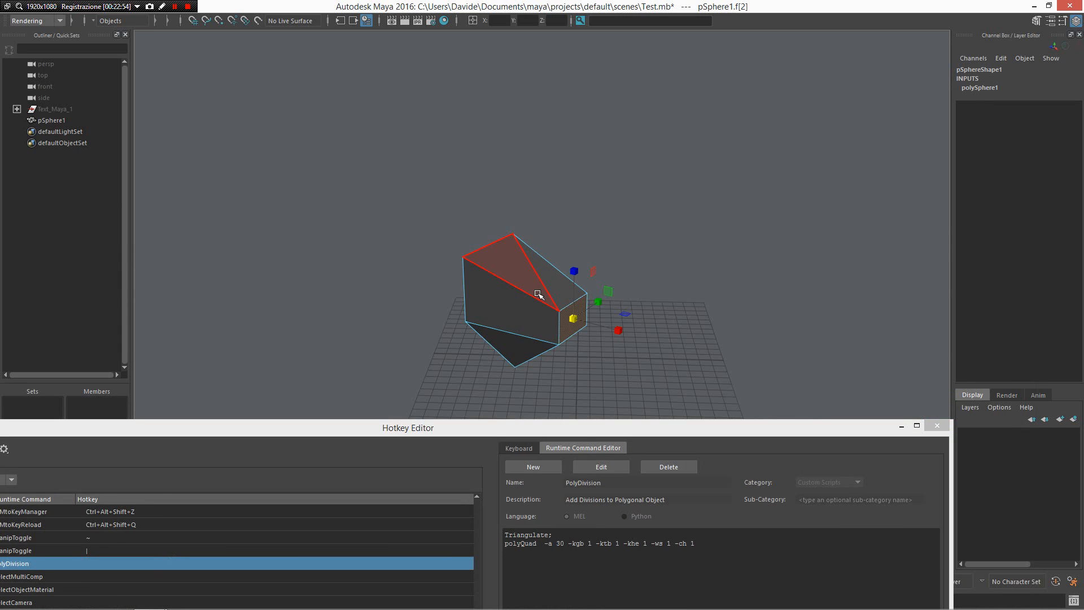
pyautogui.moveTo(535, 287); pyautogui.dragTo(593, 222, button='right')
pyautogui.press('Delete')
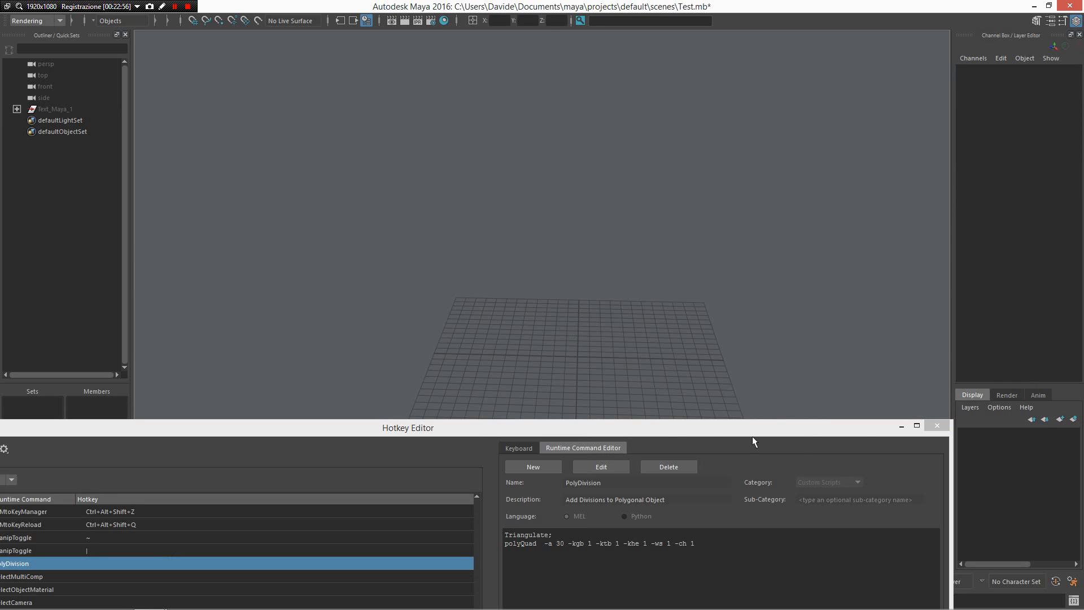
pyautogui.click(902, 426)
# - Create text curves reading Maya in Times New Roman with the type set to Curves
pyautogui.moveTo(603, 357); pyautogui.dragTo(722, 316, button='right')
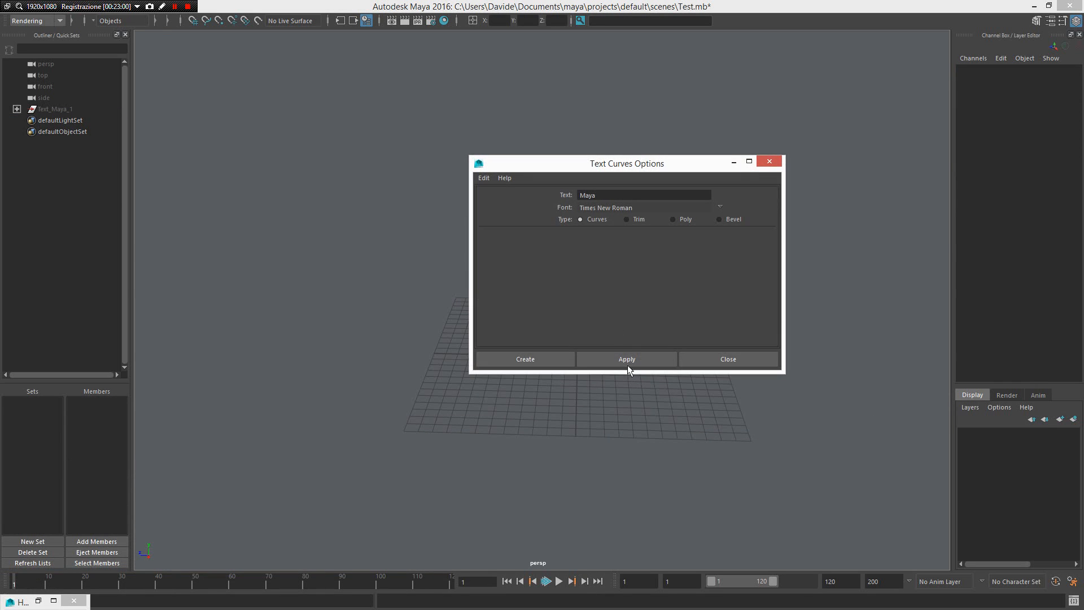
pyautogui.click(627, 360)
pyautogui.click(727, 359)
pyautogui.scroll(8, 814, 491)
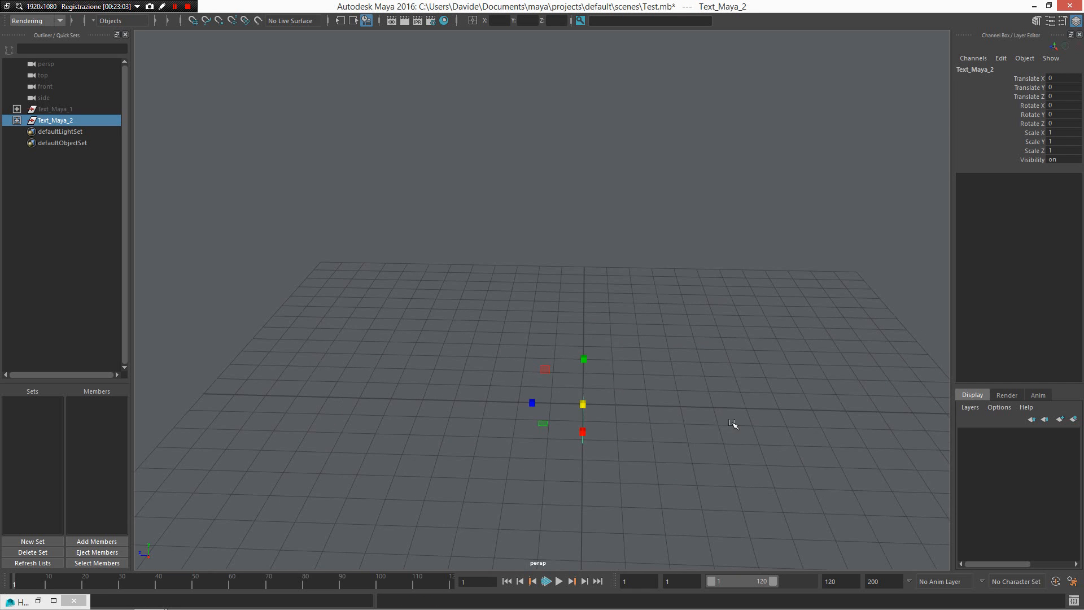
pyautogui.scroll(-10, 767, 416)
# - Apply Bevel Plus to the outer and inner curves of the first letter a
pyautogui.click(537, 278)
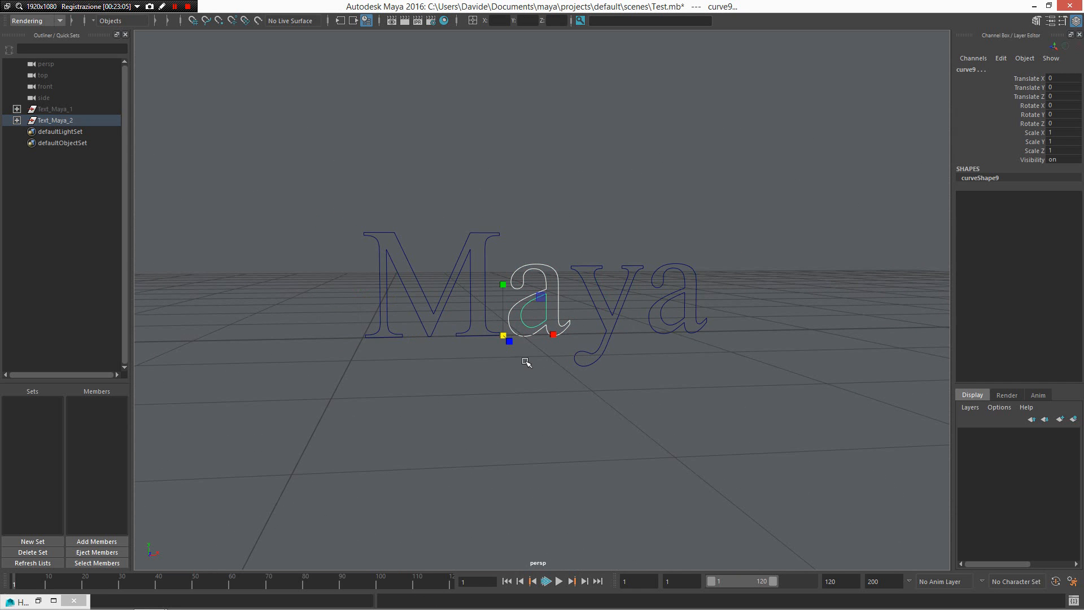
pyautogui.rightClick(540, 302)
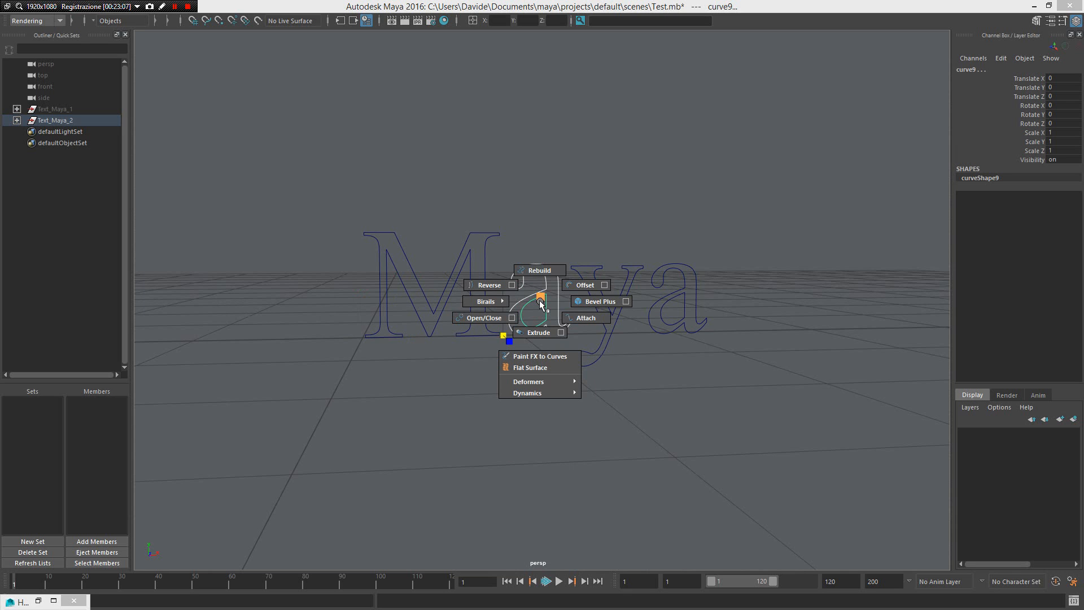
pyautogui.click(600, 301)
pyautogui.scroll(5, 551, 300)
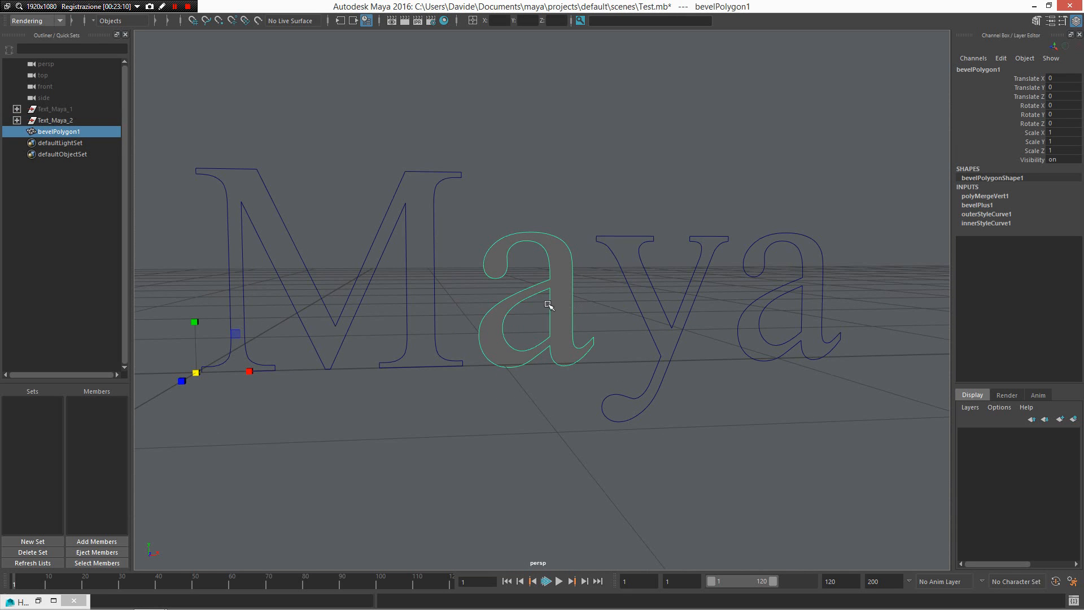
# - Hide the Text_Maya_1 and Text_Maya_2 curve groups
pyautogui.moveTo(65, 110); pyautogui.dragTo(66, 119)
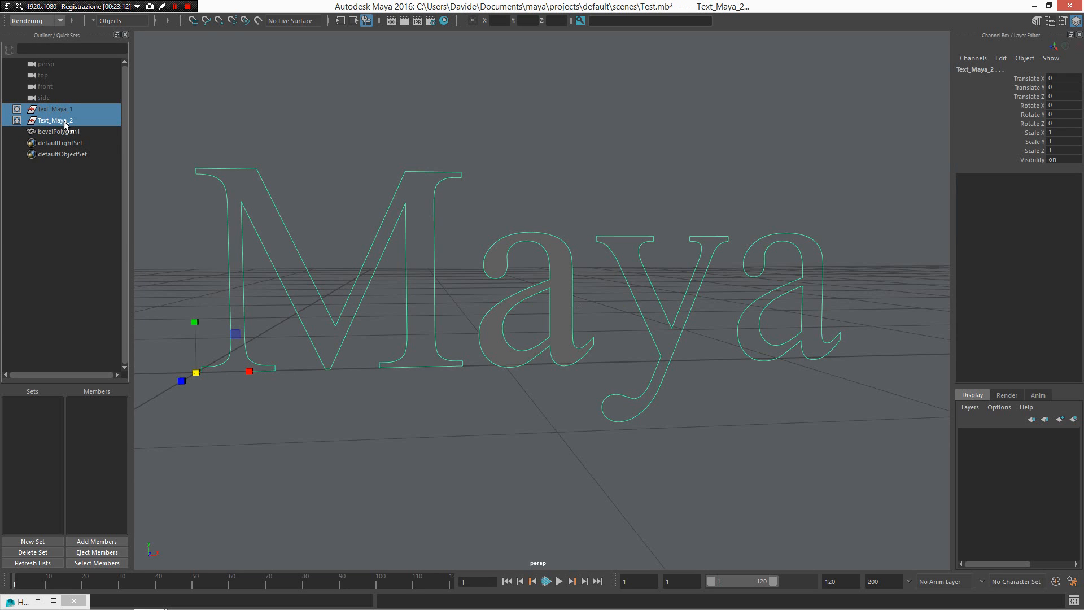
pyautogui.press('h')
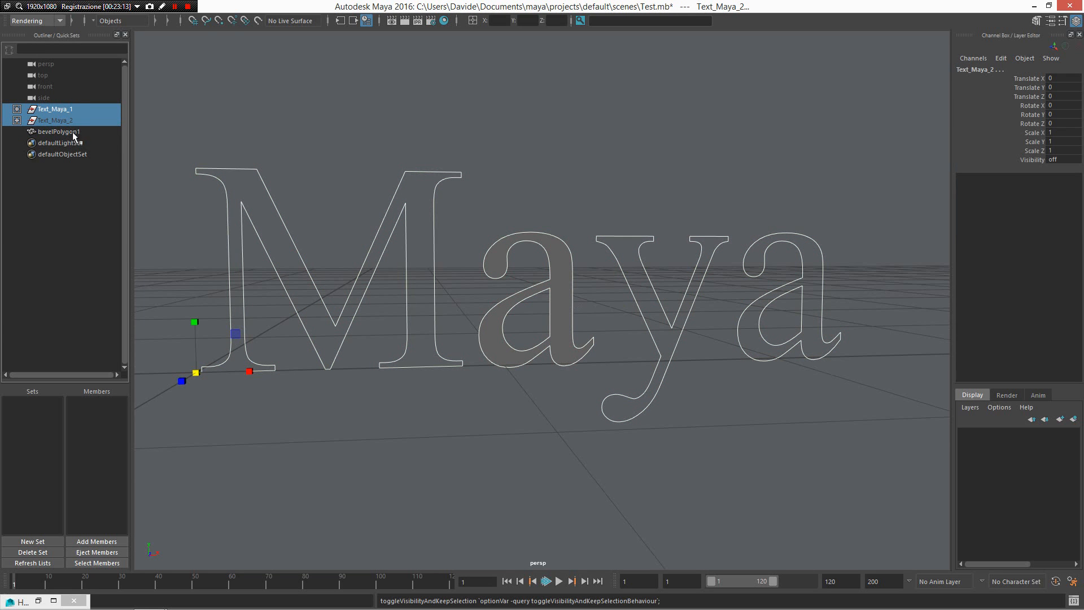
pyautogui.click(103, 129)
pyautogui.click(80, 112)
pyautogui.press('h')
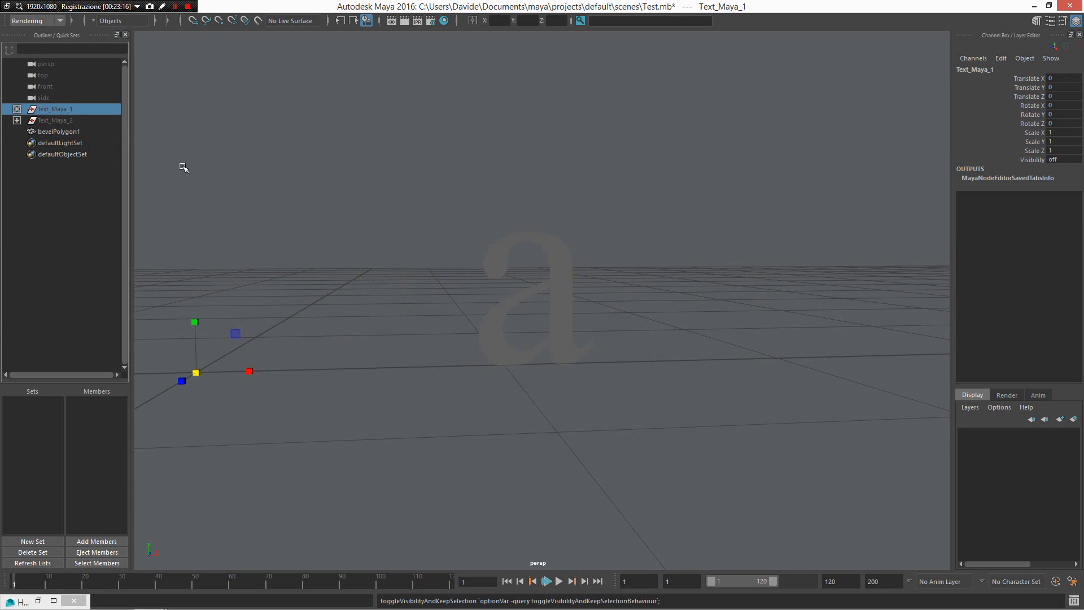
# - Select the beveled letter a and triangulate and quadrangulate its faces
pyautogui.moveTo(505, 199); pyautogui.dragTo(438, 218)
pyautogui.scroll(1, 522, 200)
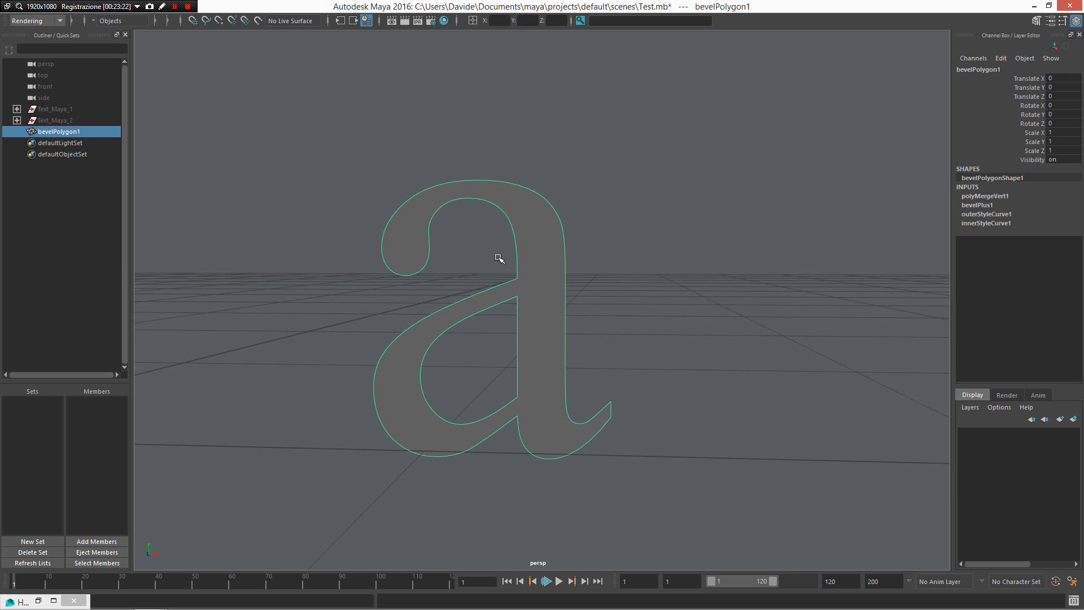
pyautogui.keyDown('alt'); pyautogui.moveTo(494, 266); pyautogui.dragTo(511, 237); pyautogui.keyUp('alt')
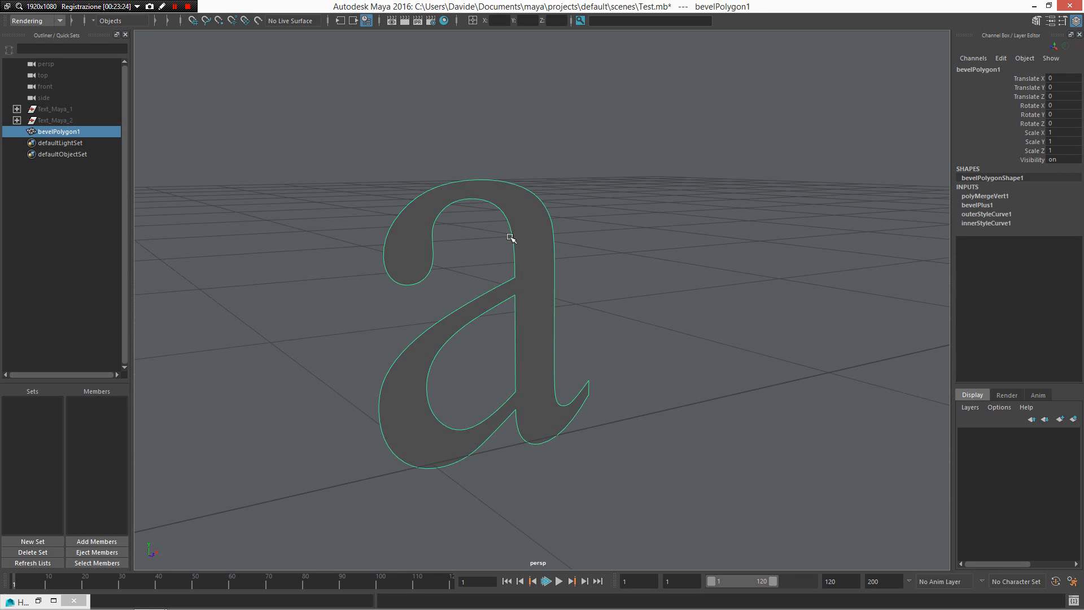
pyautogui.keyDown('alt'); pyautogui.moveTo(577, 278); pyautogui.dragTo(523, 266); pyautogui.keyUp('alt')
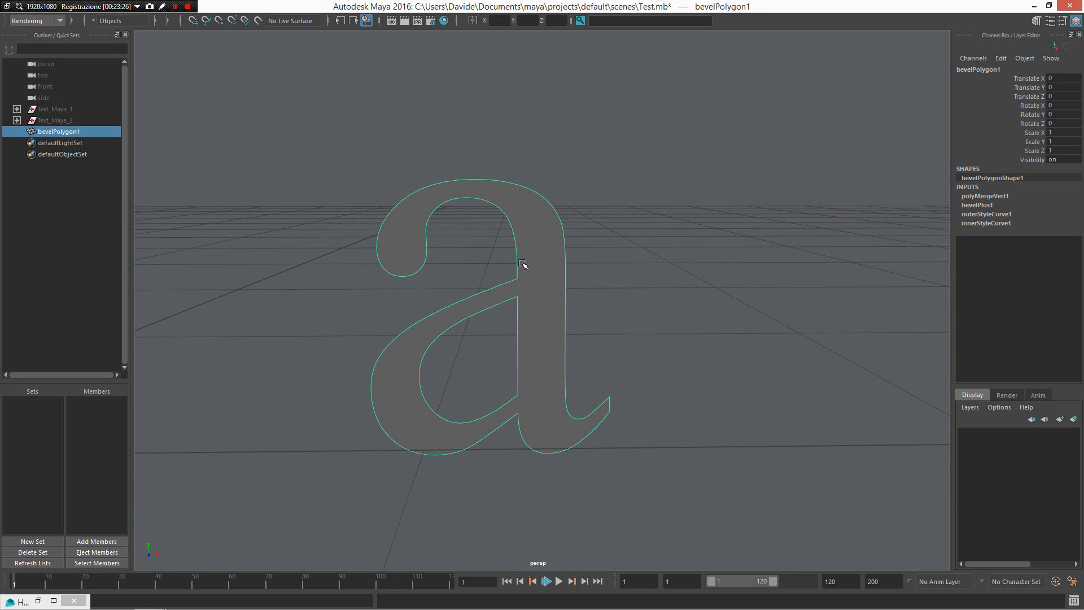
pyautogui.keyDown('alt'); pyautogui.moveTo(544, 370); pyautogui.dragTo(150, 450); pyautogui.keyUp('alt')
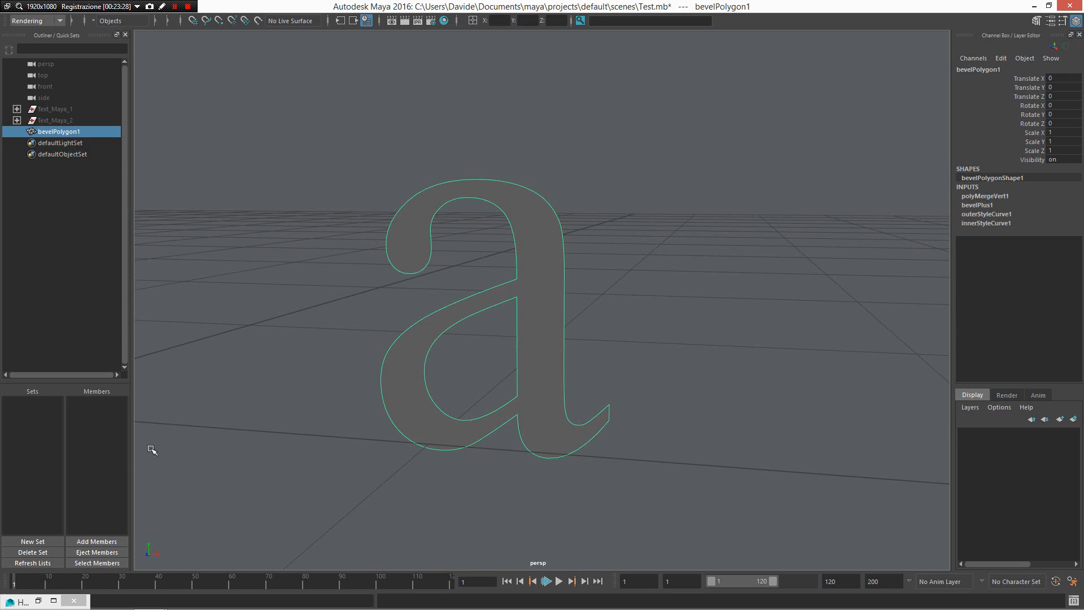
pyautogui.rightClick(544, 353)
pyautogui.moveTo(544, 351); pyautogui.dragTo(543, 351, button='right')
pyautogui.keyDown('shift'); pyautogui.moveTo(544, 266); pyautogui.dragTo(483, 300, button='right'); pyautogui.keyUp('shift')
pyautogui.keyDown('alt'); pyautogui.moveTo(518, 358); pyautogui.dragTo(564, 321); pyautogui.keyUp('alt')
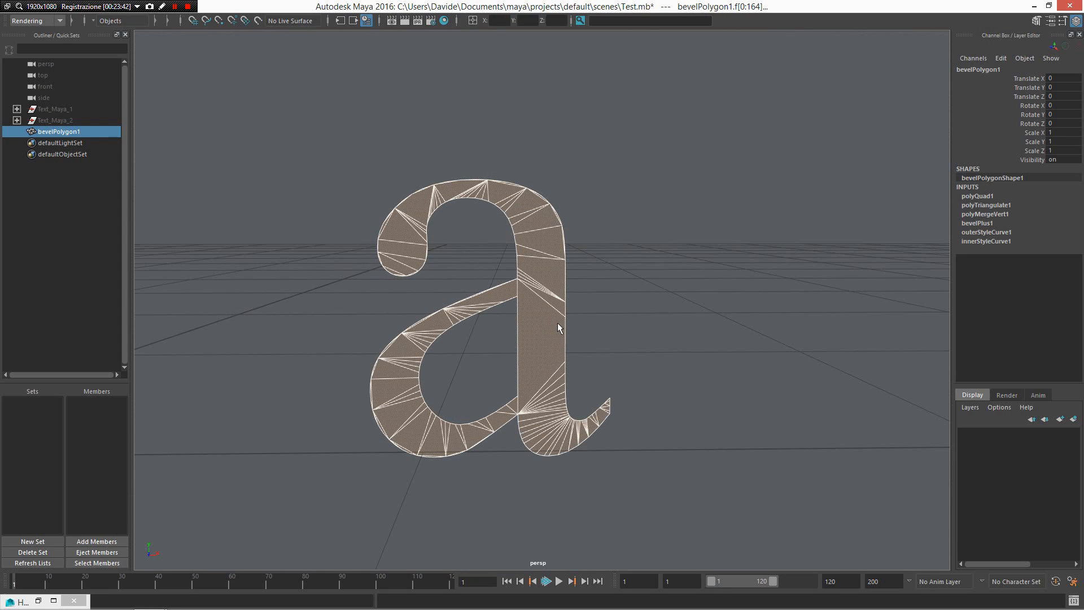
# - Undo the last action, apply Reduce at 50 percent to the letter's mesh, and return it to object mode
pyautogui.hotkey('ctrl', 'z')
pyautogui.keyDown('shift'); pyautogui.moveTo(531, 285); pyautogui.dragTo(503, 305, button='right'); pyautogui.keyUp('shift')
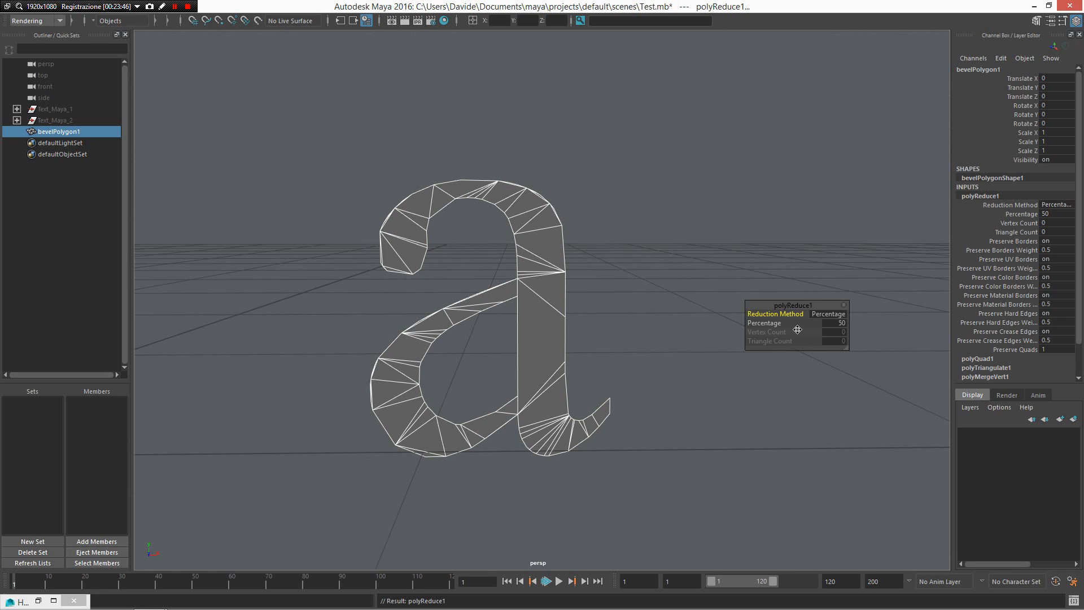
pyautogui.moveTo(797, 330); pyautogui.dragTo(692, 300)
pyautogui.keyDown('alt'); pyautogui.moveTo(692, 300); pyautogui.dragTo(527, 354); pyautogui.keyUp('alt')
pyautogui.moveTo(542, 287); pyautogui.dragTo(650, 200, button='right')
pyautogui.keyDown('alt'); pyautogui.moveTo(397, 363); pyautogui.dragTo(533, 340); pyautogui.keyUp('alt')
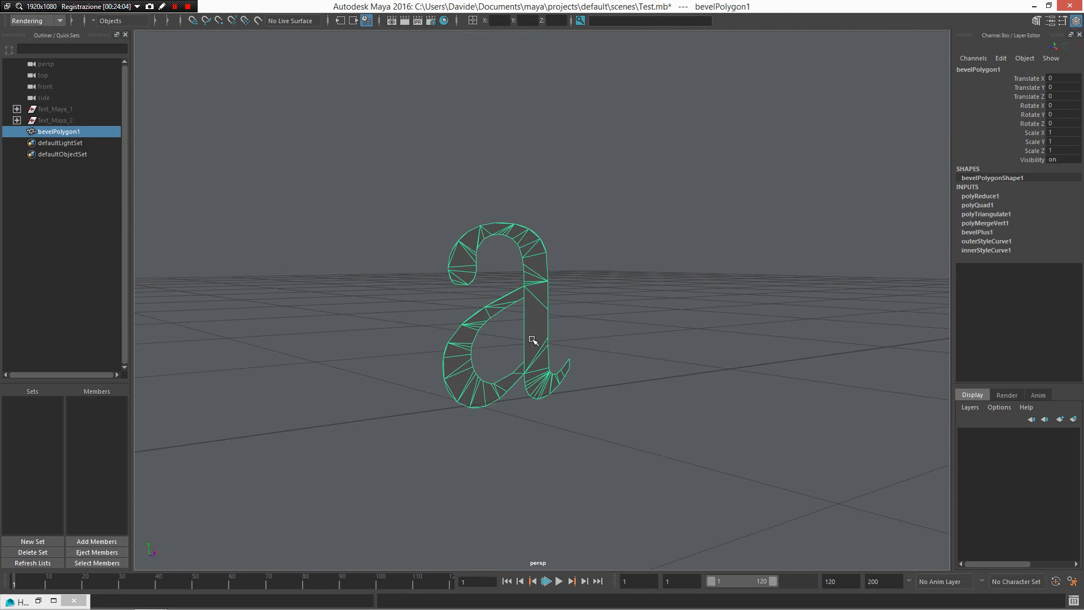
# - Add a Bend deformer to the reduced letter a
pyautogui.rightClick(499, 292)
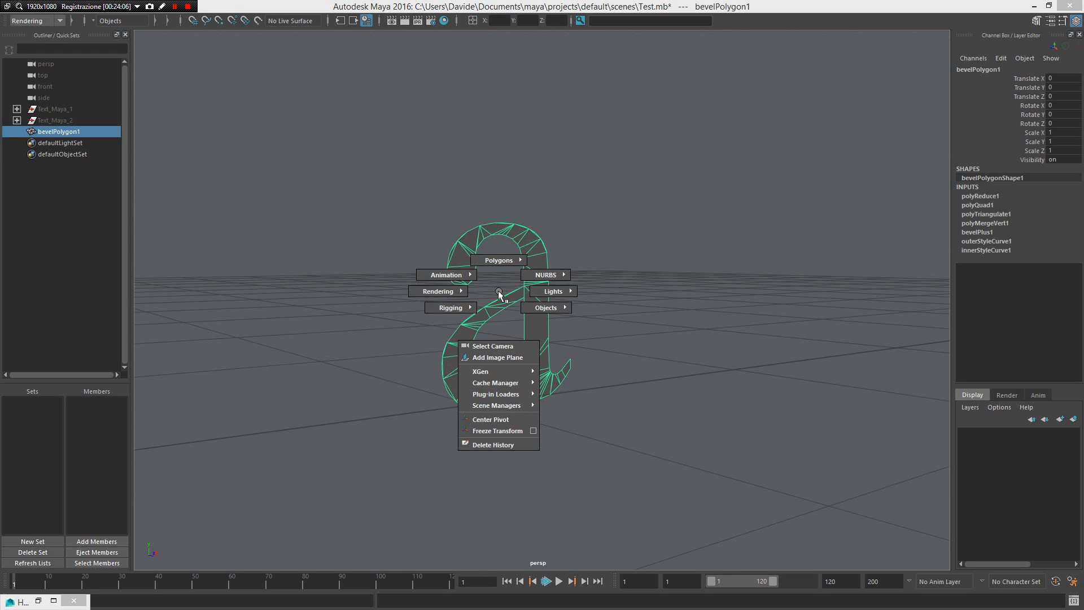
pyautogui.click(499, 292)
pyautogui.keyDown('shift'); pyautogui.moveTo(498, 293); pyautogui.dragTo(658, 411, button='right'); pyautogui.keyUp('shift')
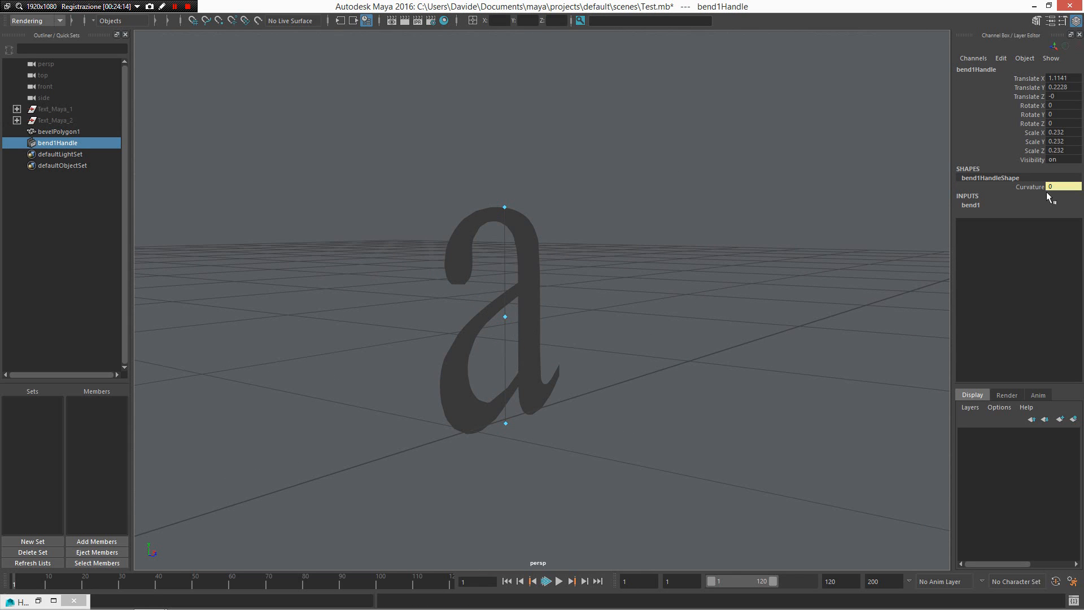
# - Show the bend deformer's attributes, undo the Low Bound change, and set the Curvature to about -9.94
pyautogui.hotkey('ctrl', 'a')
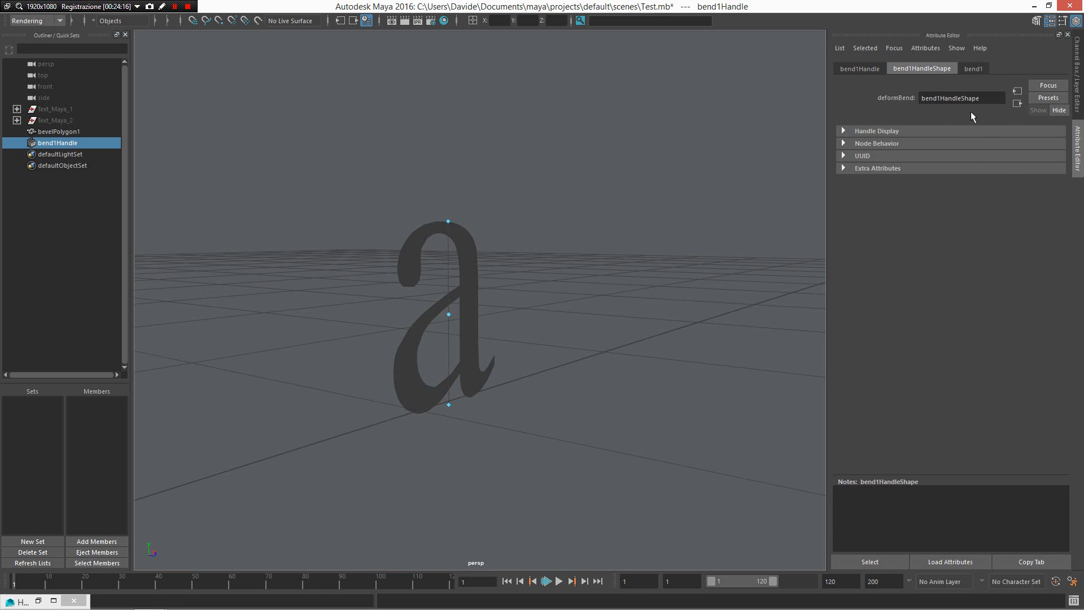
pyautogui.click(971, 69)
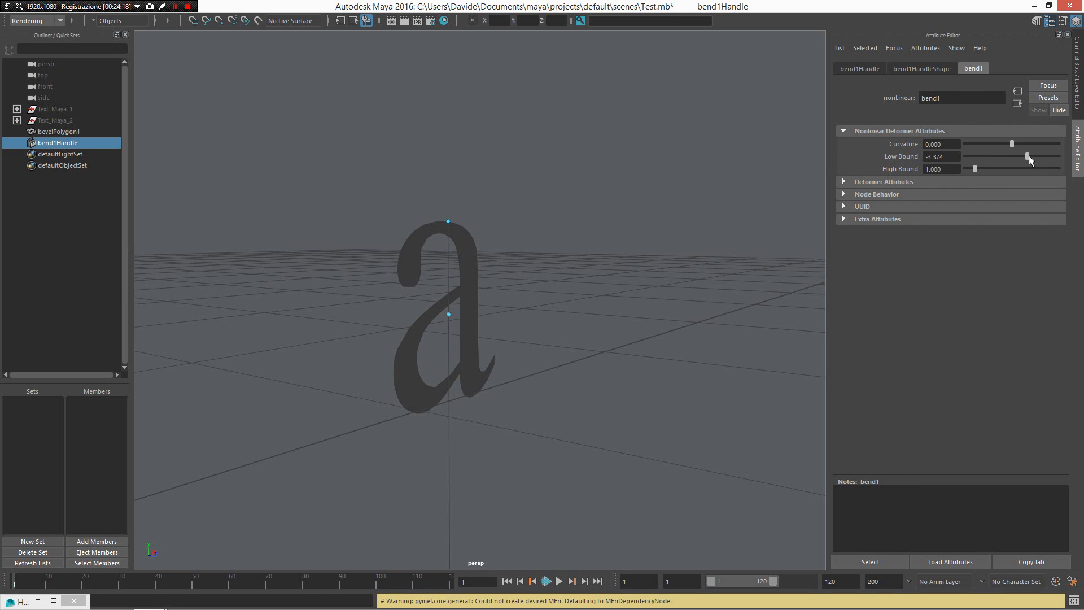
pyautogui.hotkey('ctrl', 'z')
pyautogui.moveTo(1012, 144)
pyautogui.mouseDown()
pyautogui.moveTo(1028, 146)
pyautogui.moveTo(996, 149)
pyautogui.moveTo(1009, 150)
pyautogui.mouseUp()
# - Rotate the bend handle, then select the letter a mesh and view it from a low angle
pyautogui.press('e')
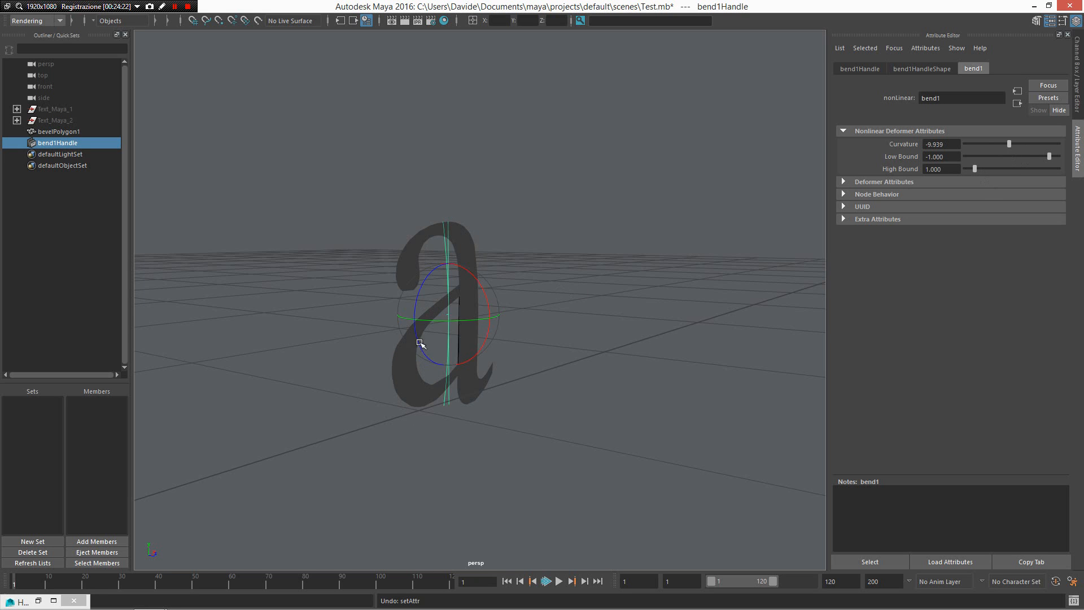
pyautogui.moveTo(431, 322); pyautogui.dragTo(579, 240)
pyautogui.click(575, 302)
pyautogui.click(504, 265)
pyautogui.keyDown('alt'); pyautogui.moveTo(541, 368); pyautogui.dragTo(150, 506); pyautogui.keyUp('alt')
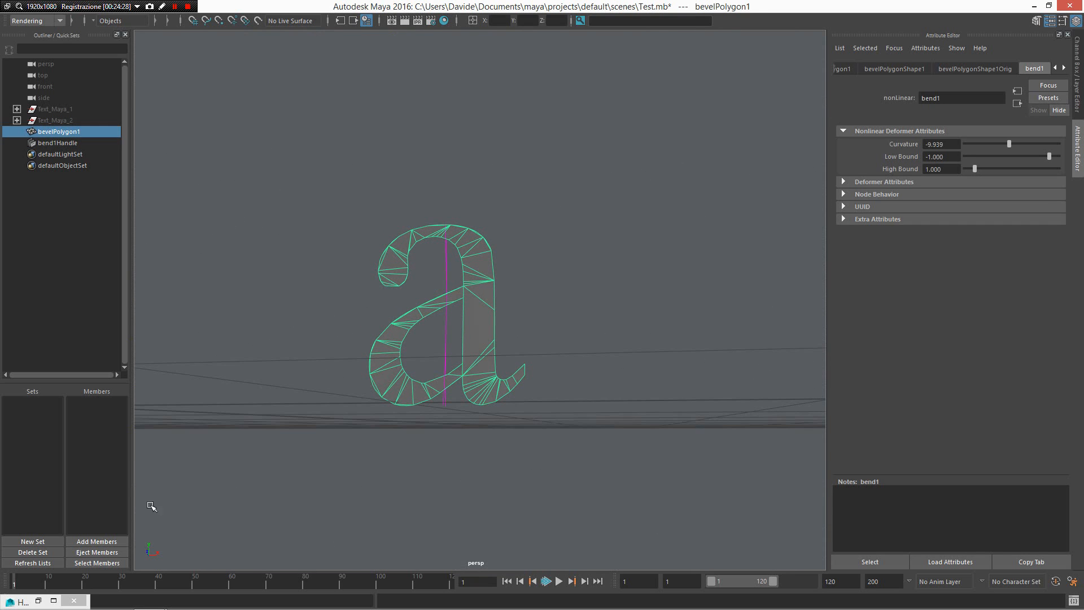
# - Reopen the Hotkey Editor, display the Select Multi Comp script, and shrink the window so the letter is visible
pyautogui.click(54, 601)
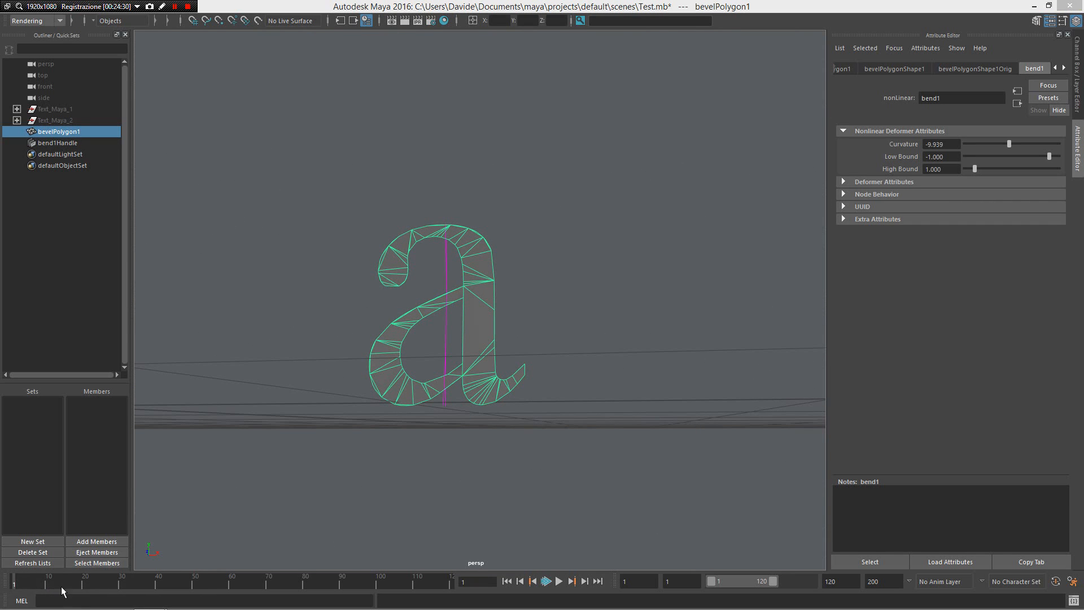
pyautogui.click(147, 153)
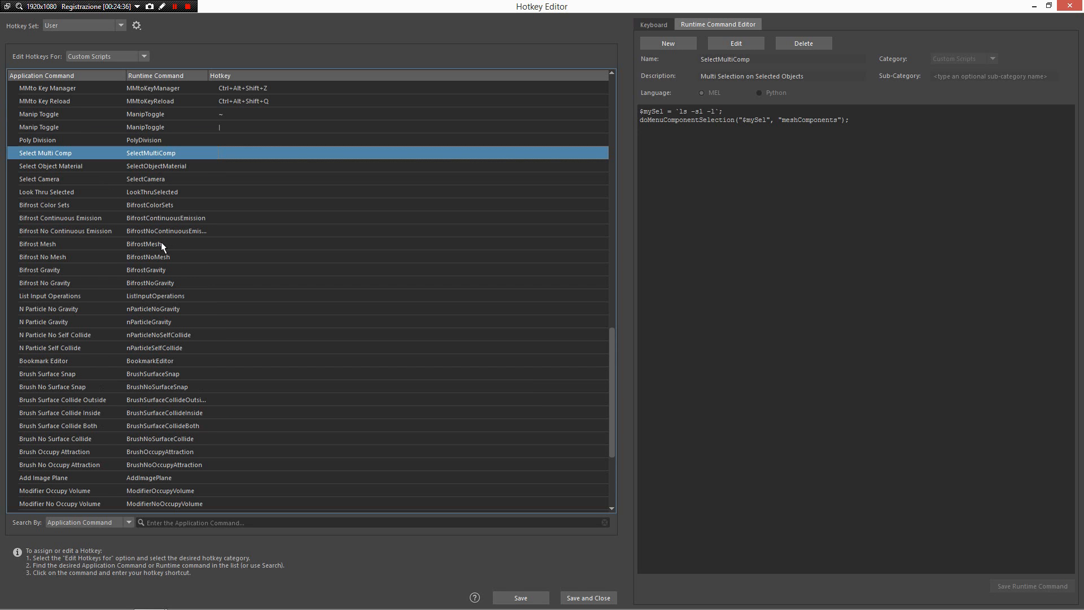
pyautogui.doubleClick(815, 5)
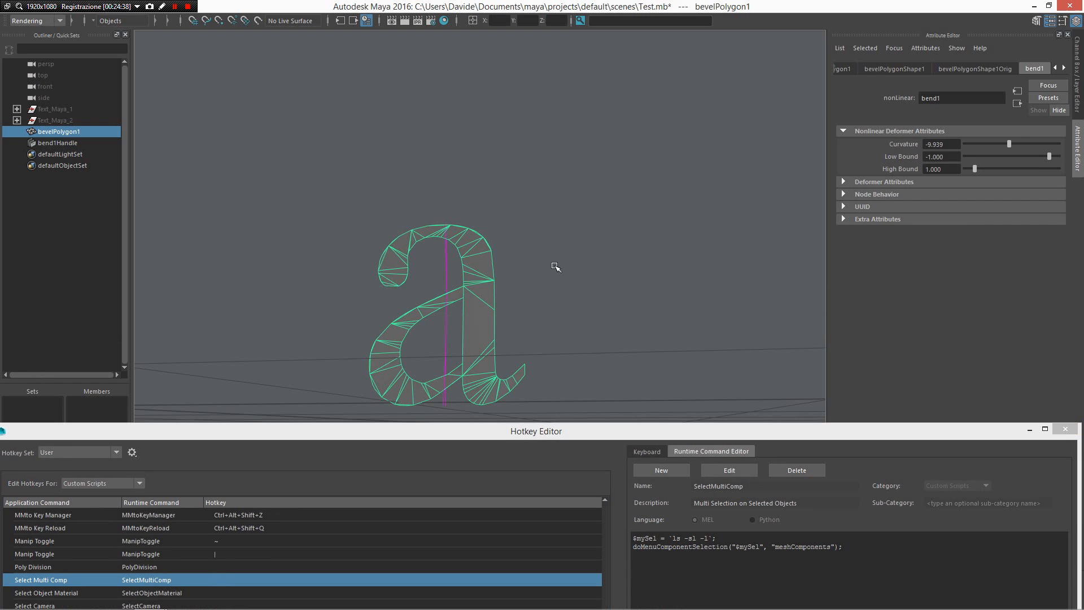
# - Switch the selected letter a to edge component mode and back to object mode
pyautogui.click(491, 317)
pyautogui.click(492, 317)
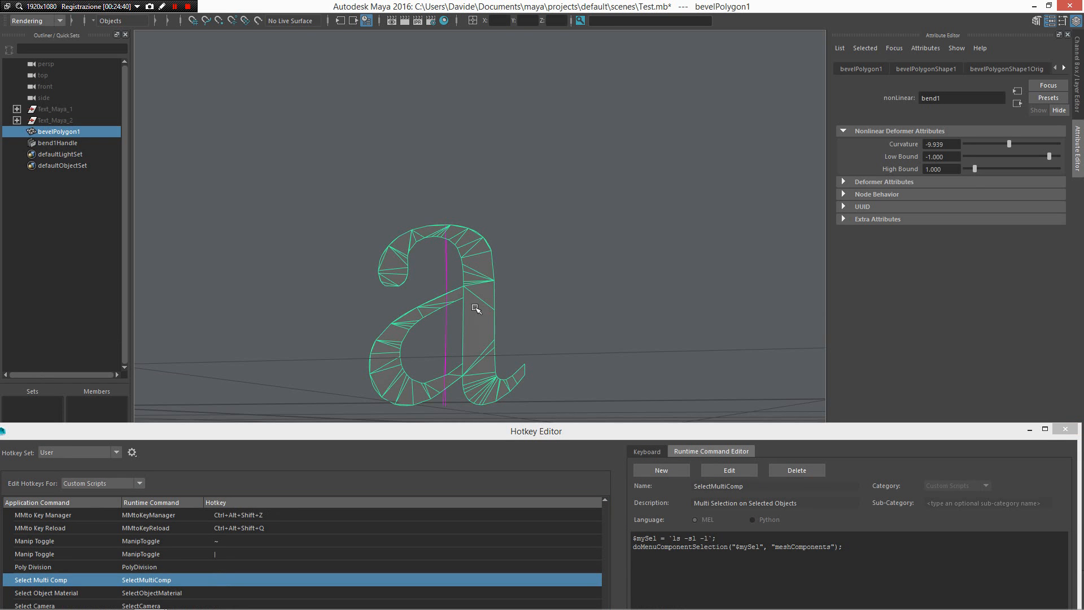
pyautogui.press('F10')
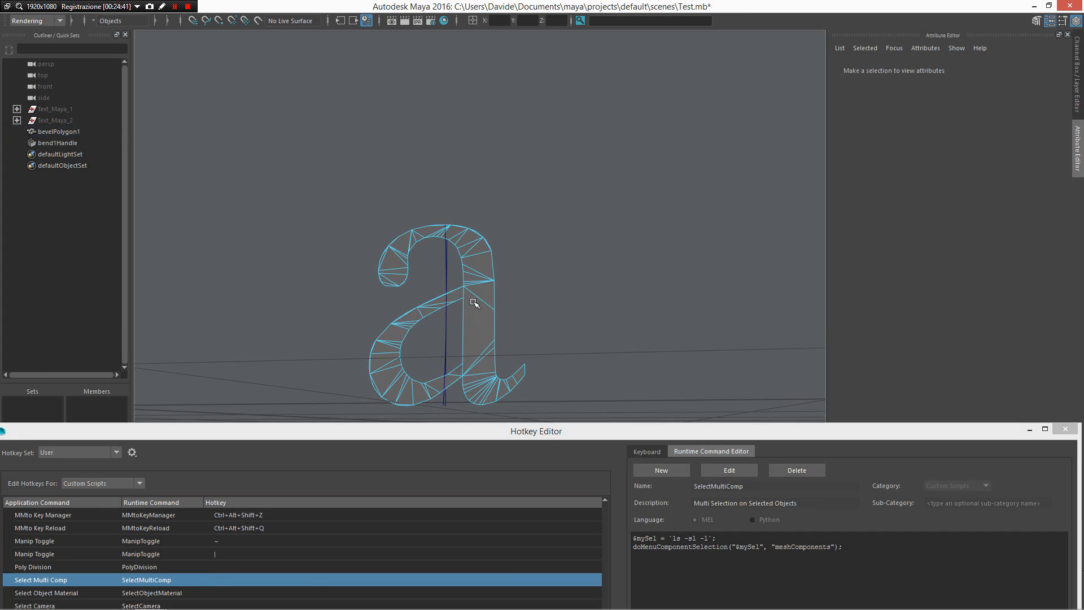
pyautogui.click(477, 291)
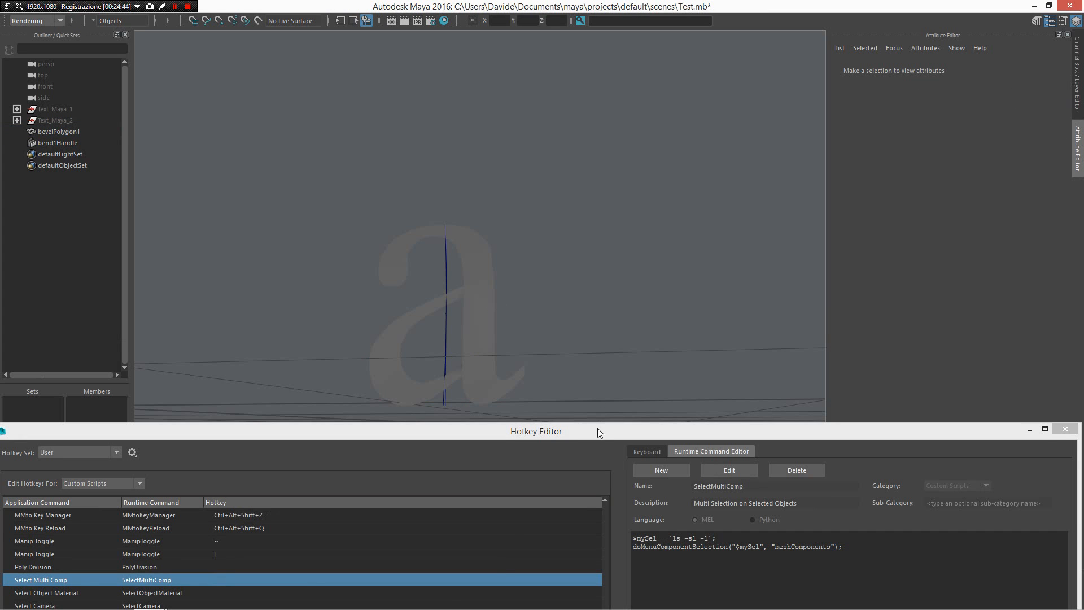
# - Display the Select Object Material script in the Hotkey Editor
pyautogui.moveTo(597, 428); pyautogui.dragTo(668, 149)
pyautogui.scroll(-1, 144, 306)
pyautogui.click(200, 276)
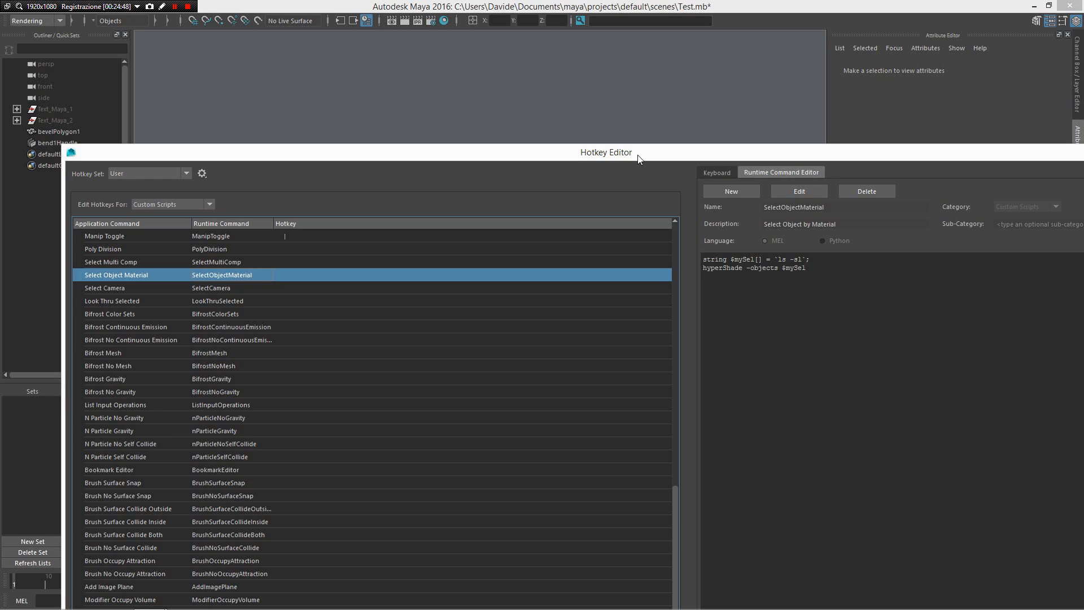
# - Move the Hotkey Editor off the letter a and switch the letter to vertex component mode
pyautogui.moveTo(631, 165); pyautogui.dragTo(650, 507)
pyautogui.click(490, 312)
pyautogui.rightClick(480, 288)
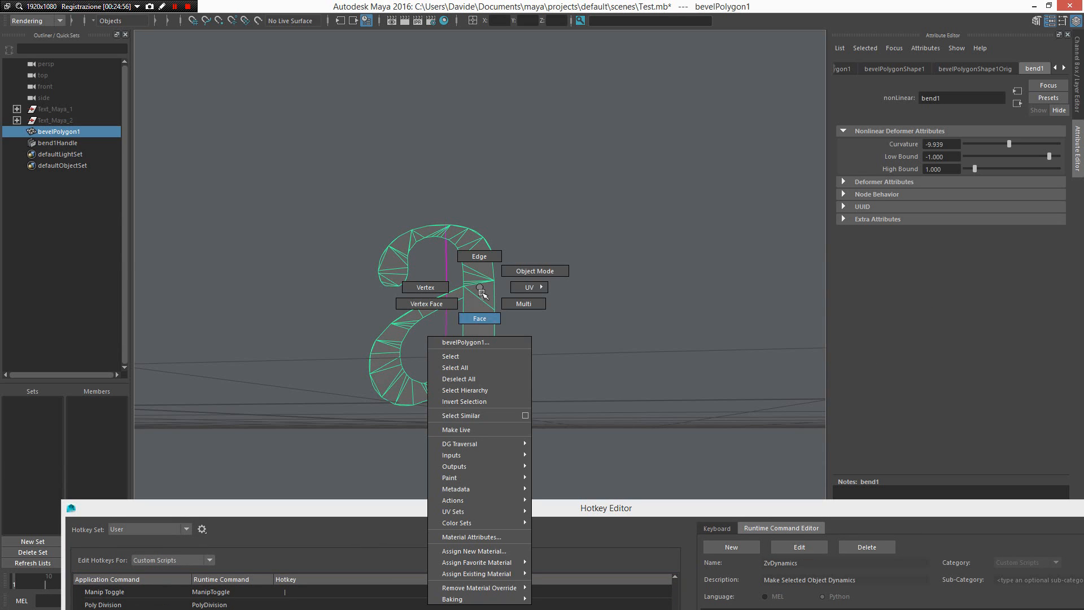
pyautogui.click(426, 288)
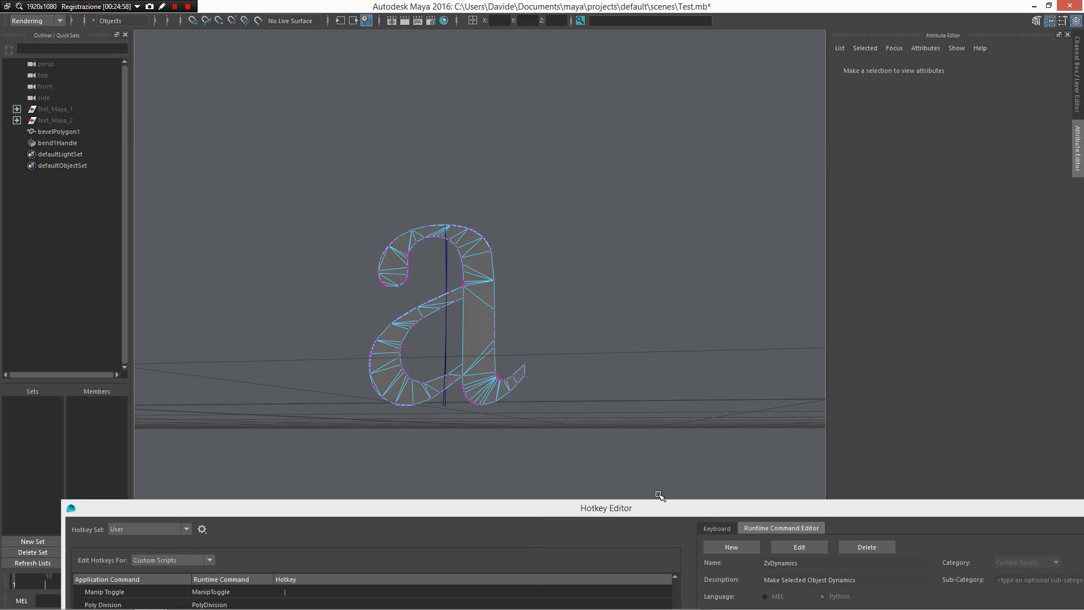
# - Minimize the Hotkey Editor and return the letter a to object mode
pyautogui.moveTo(660, 497); pyautogui.dragTo(671, 74)
pyautogui.scroll(10, 595, 286)
pyautogui.click(958, 114)
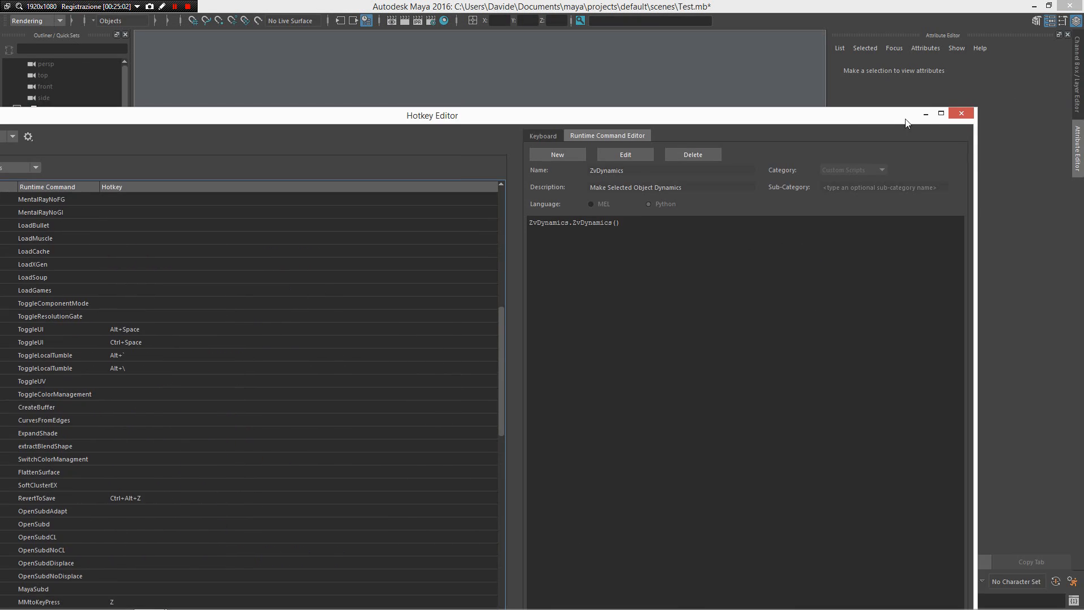
pyautogui.moveTo(470, 287); pyautogui.dragTo(524, 271, button='right')
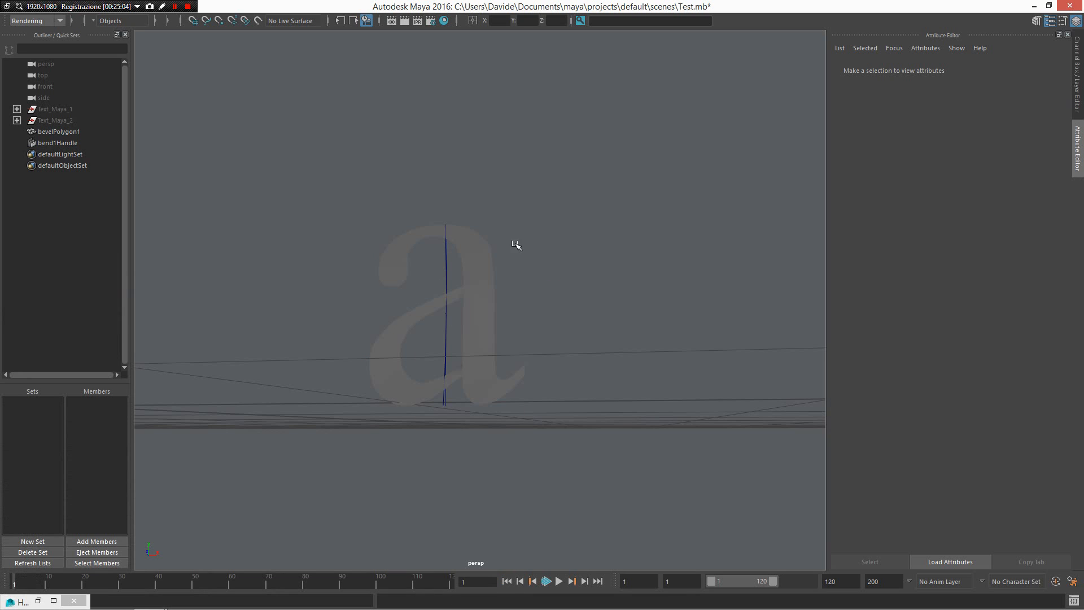
# - Select the letter a and view its polygon modeling marking menu
pyautogui.click(483, 282)
pyautogui.keyDown('shift'); pyautogui.rightClick(481, 261); pyautogui.keyUp('shift')
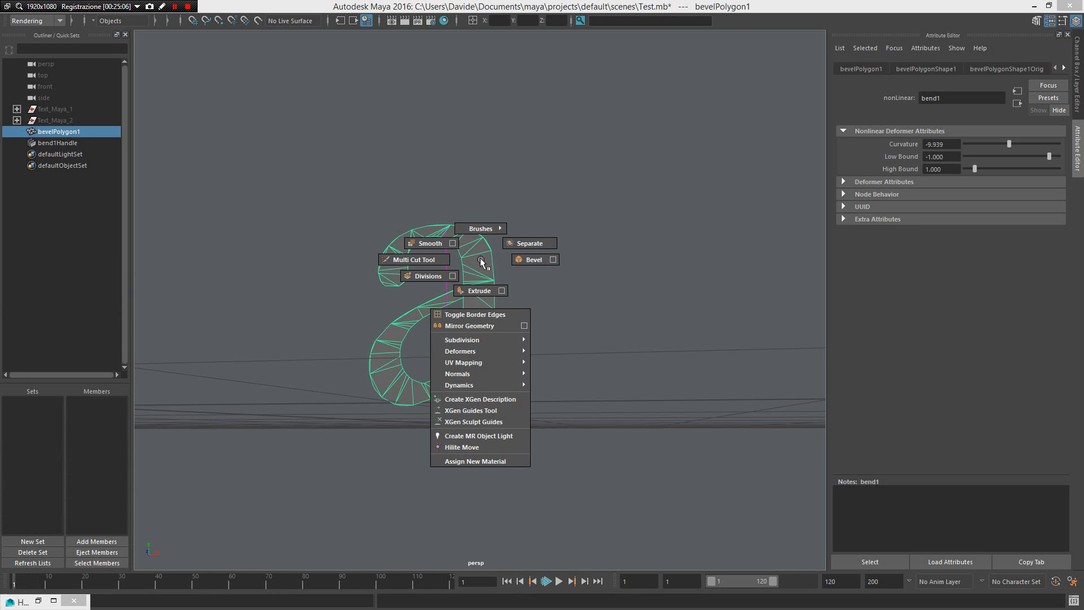
pyautogui.click(481, 261)
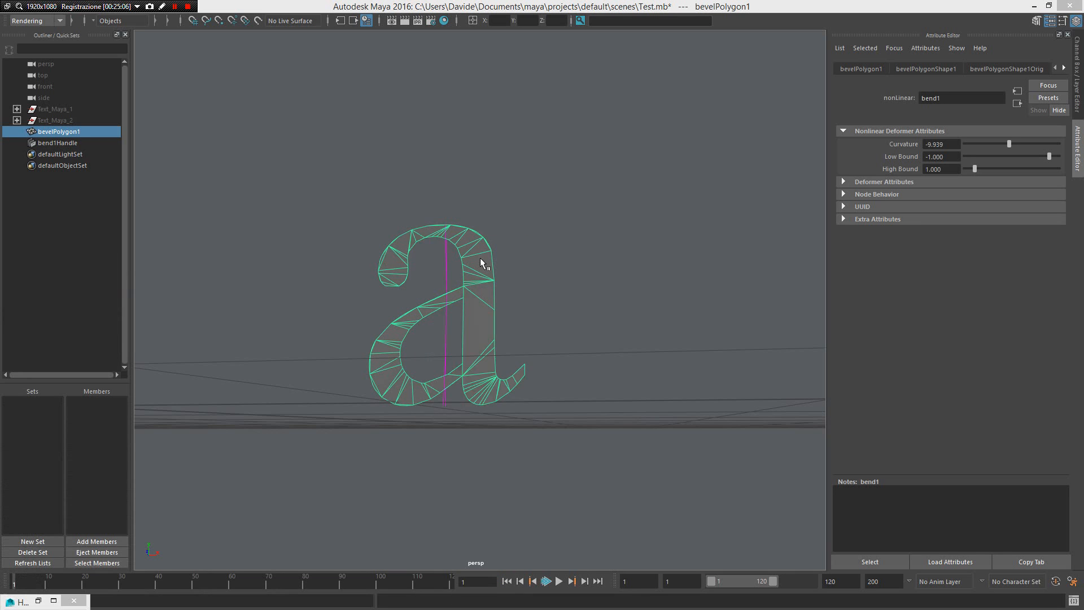
# - Reopen the Hotkey Editor, display the Select Object Material and Select Camera scripts, and minimize the editor
pyautogui.click(53, 601)
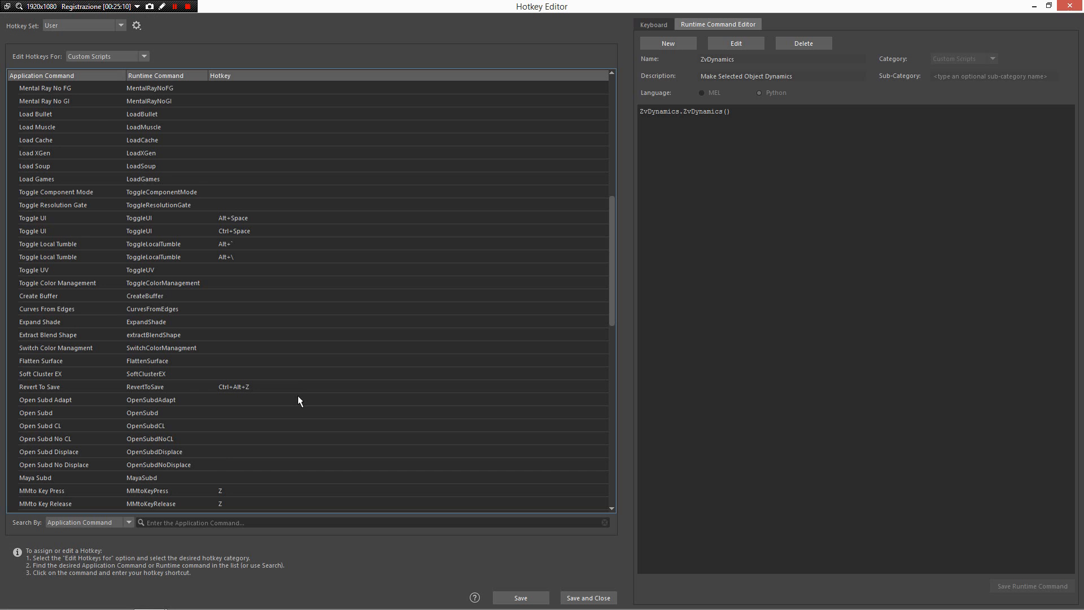
pyautogui.scroll(-10, 299, 401)
pyautogui.scroll(-4, 310, 425)
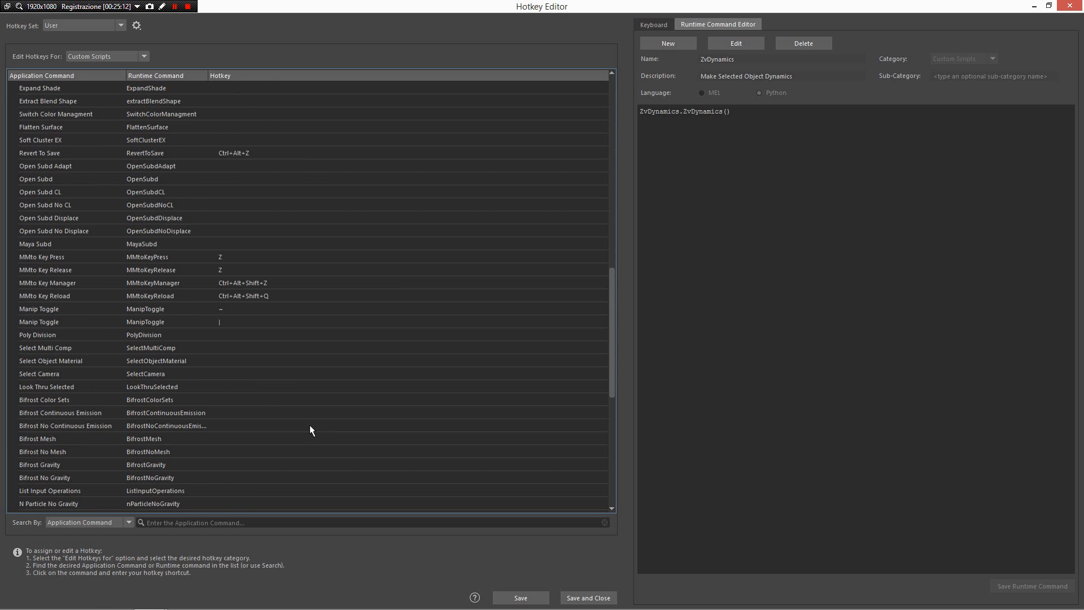
pyautogui.click(203, 358)
pyautogui.scroll(-1, 203, 361)
pyautogui.click(201, 333)
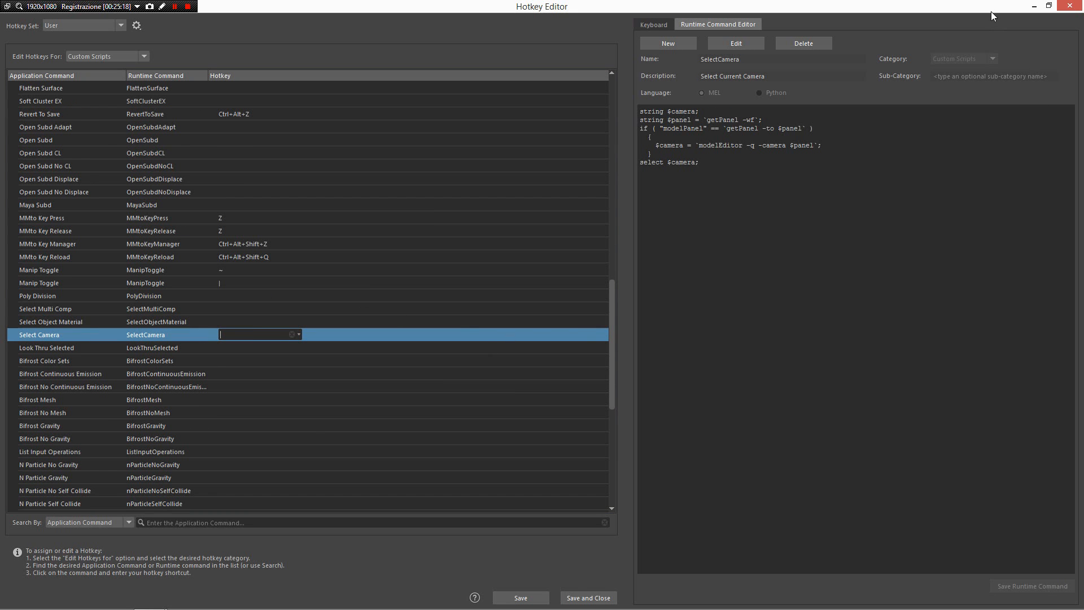
pyautogui.moveTo(991, 12); pyautogui.dragTo(918, 298)
pyautogui.click(960, 291)
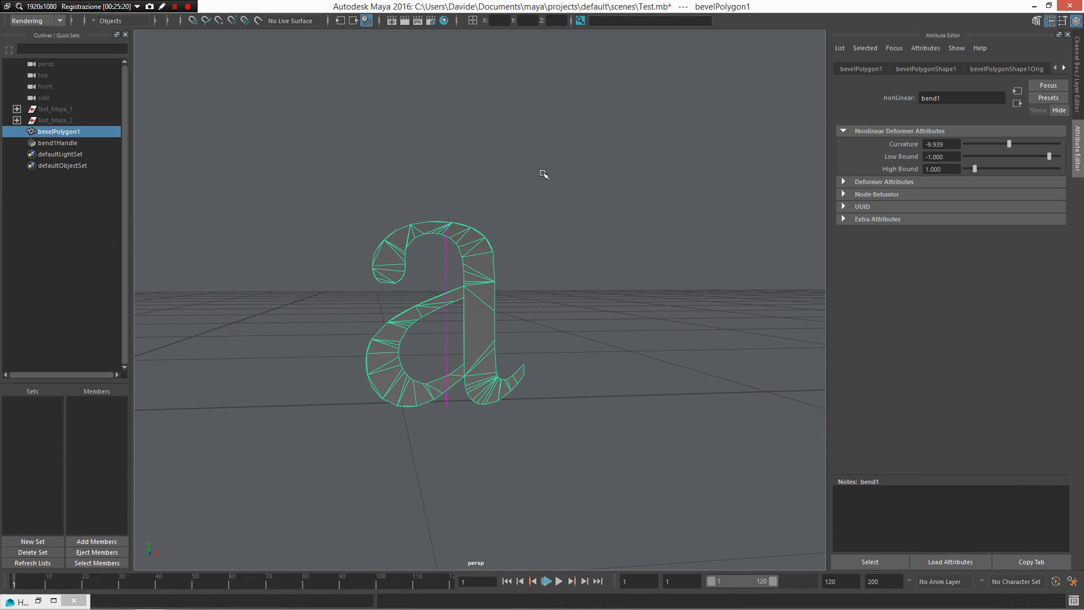
# - Deselect the letter a and select the current persp camera with the Select Camera command
pyautogui.keyDown('alt'); pyautogui.moveTo(731, 325); pyautogui.dragTo(685, 368); pyautogui.keyUp('alt')
pyautogui.click(659, 435)
pyautogui.keyDown('alt'); pyautogui.moveTo(658, 435); pyautogui.dragTo(553, 363); pyautogui.keyUp('alt')
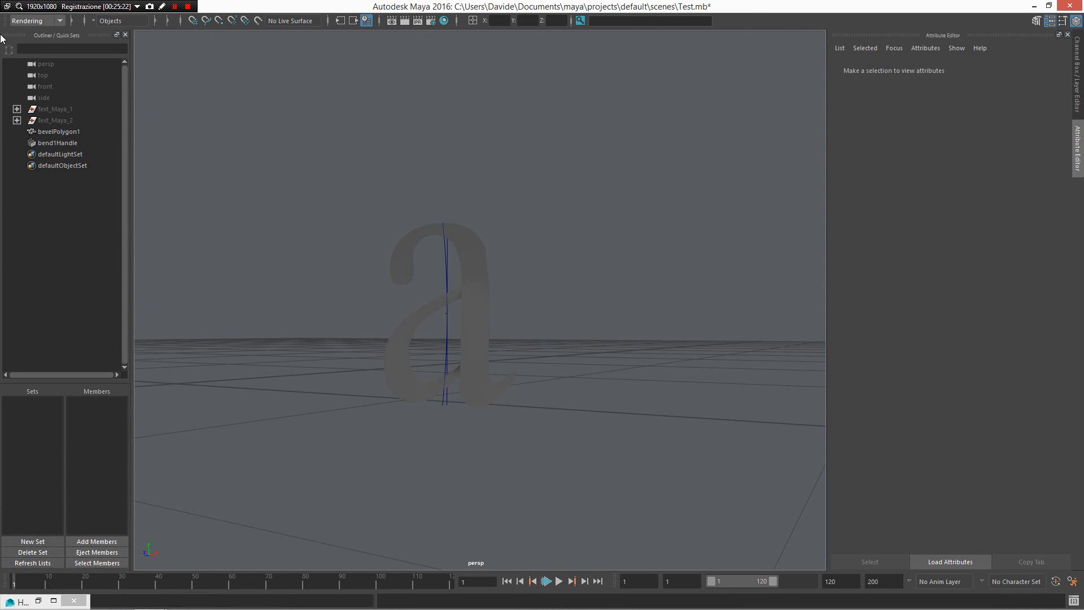
pyautogui.keyDown('alt'); pyautogui.moveTo(533, 286); pyautogui.dragTo(559, 244); pyautogui.keyUp('alt')
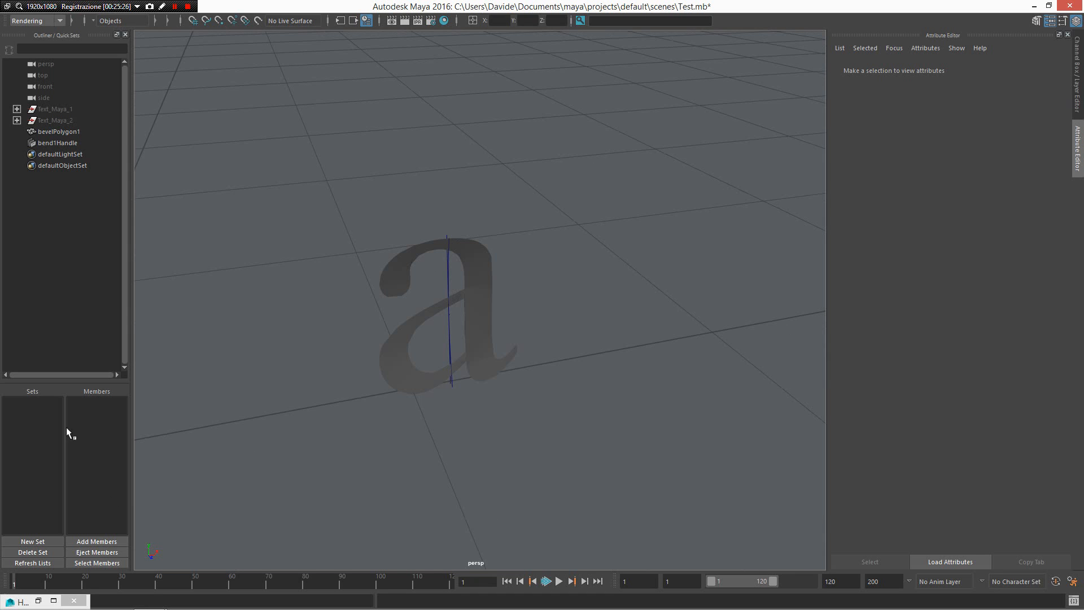
pyautogui.keyDown('alt'); pyautogui.moveTo(619, 494); pyautogui.dragTo(628, 406); pyautogui.keyUp('alt')
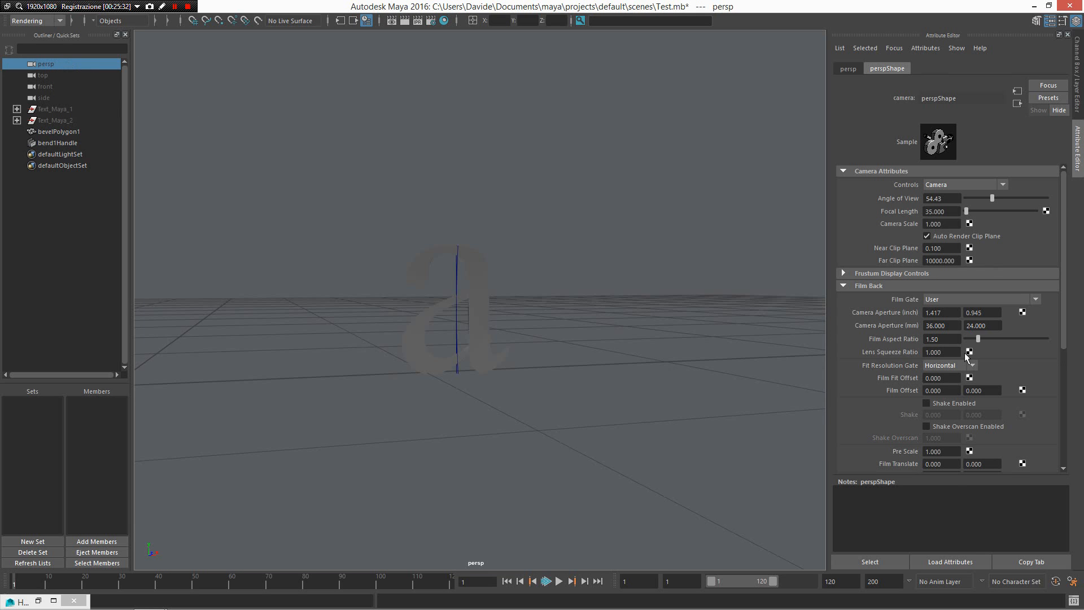
# - Select the front camera and switch the viewport to the four-view layout
pyautogui.click(73, 88)
pyautogui.press('space')
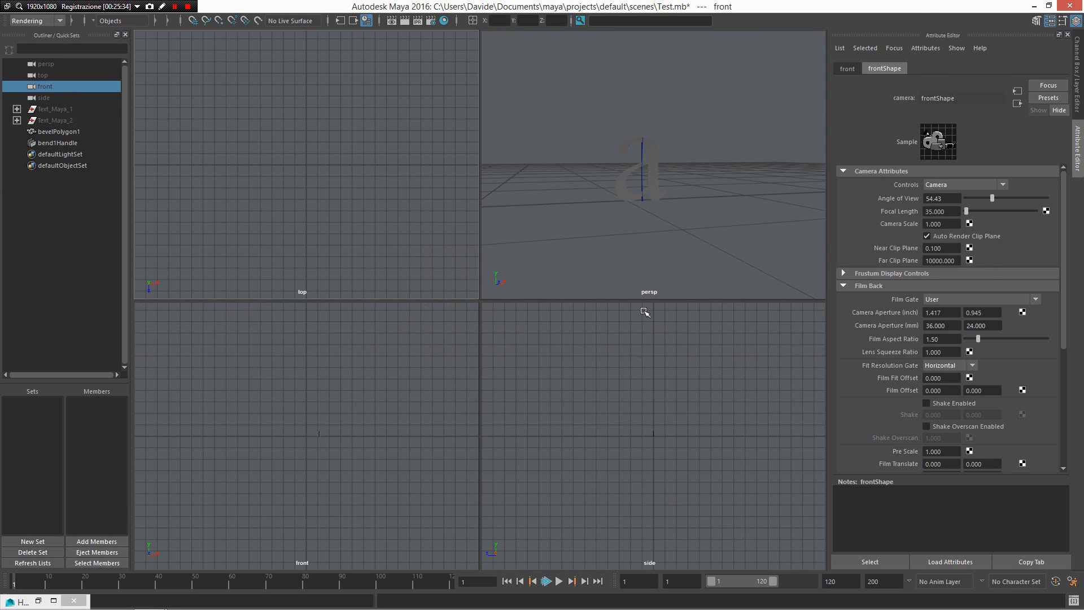
pyautogui.press('space')
pyautogui.press('space')
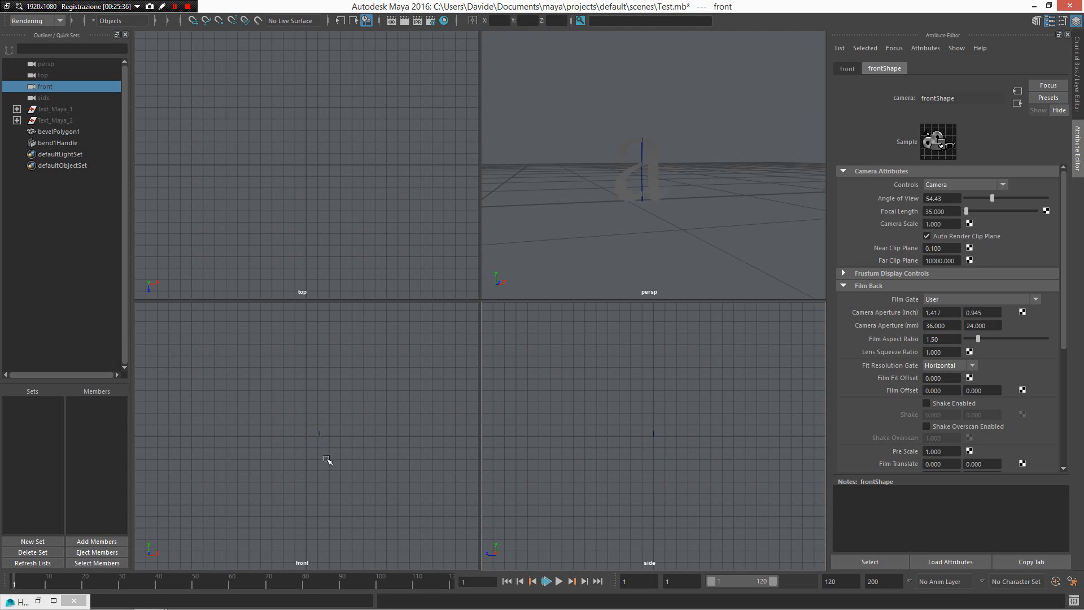
# - Enlarge the front view to fill the viewport, then return to the full perspective view
pyautogui.press('space')
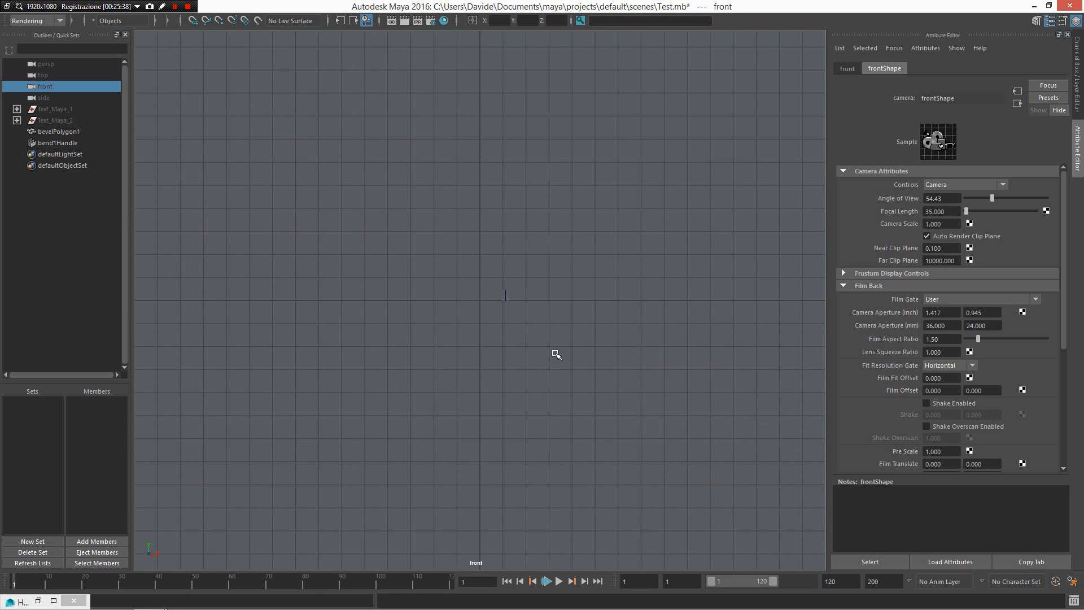
pyautogui.click(613, 204)
pyautogui.click(48, 86)
pyautogui.press('space')
pyautogui.moveTo(556, 242); pyautogui.dragTo(646, 184)
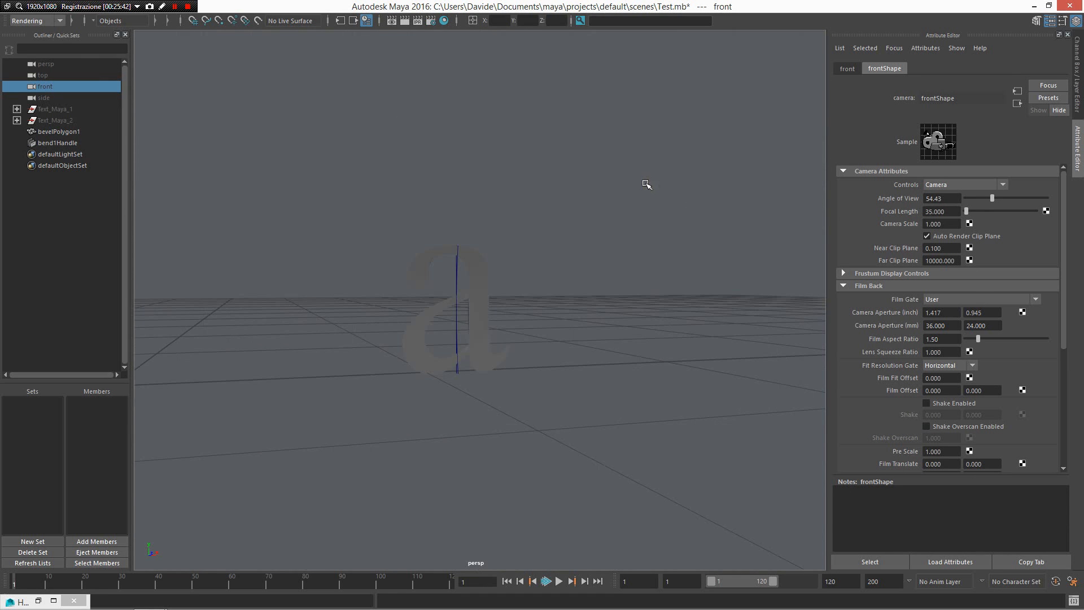
# - Clear the front camera selection and bring the persp view back to full size around the letter a
pyautogui.press('space')
pyautogui.press('space')
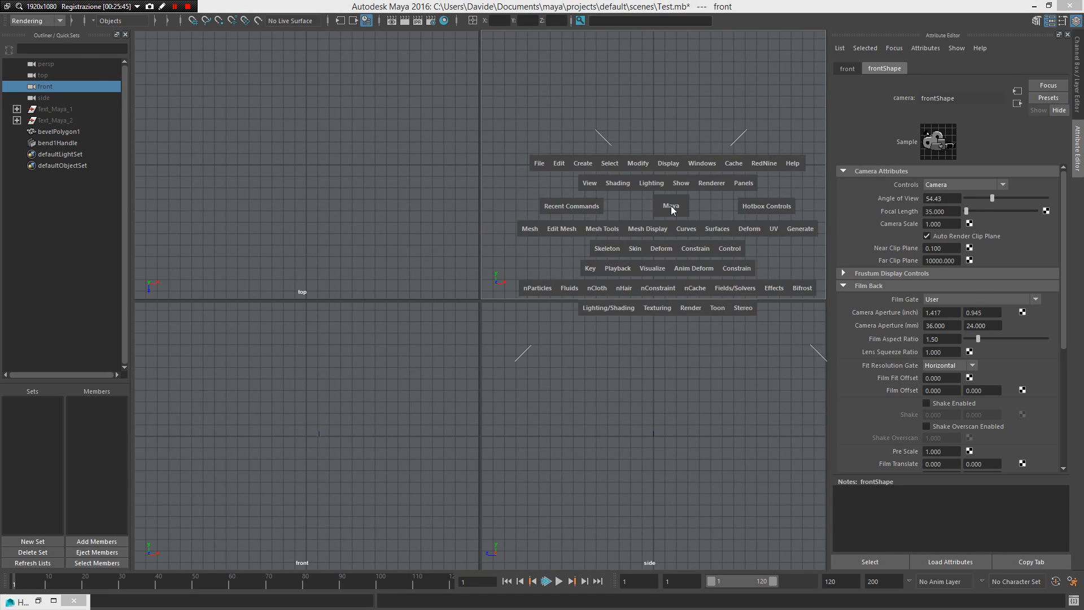
pyautogui.press('space')
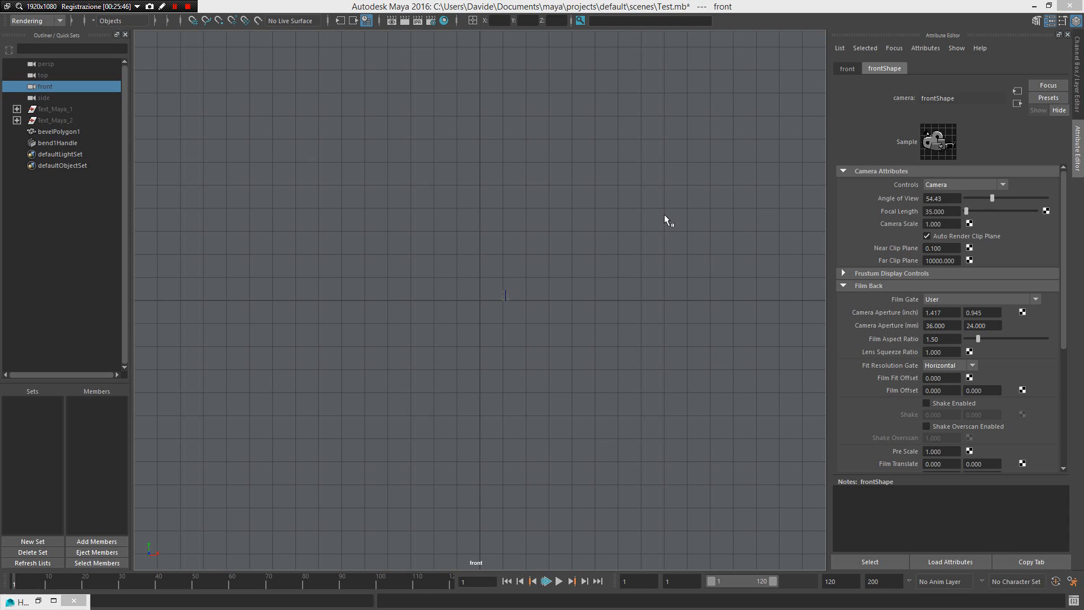
pyautogui.moveTo(665, 216); pyautogui.dragTo(666, 233, button='right')
pyautogui.click(666, 217)
pyautogui.press('space')
pyautogui.moveTo(665, 212); pyautogui.dragTo(667, 239)
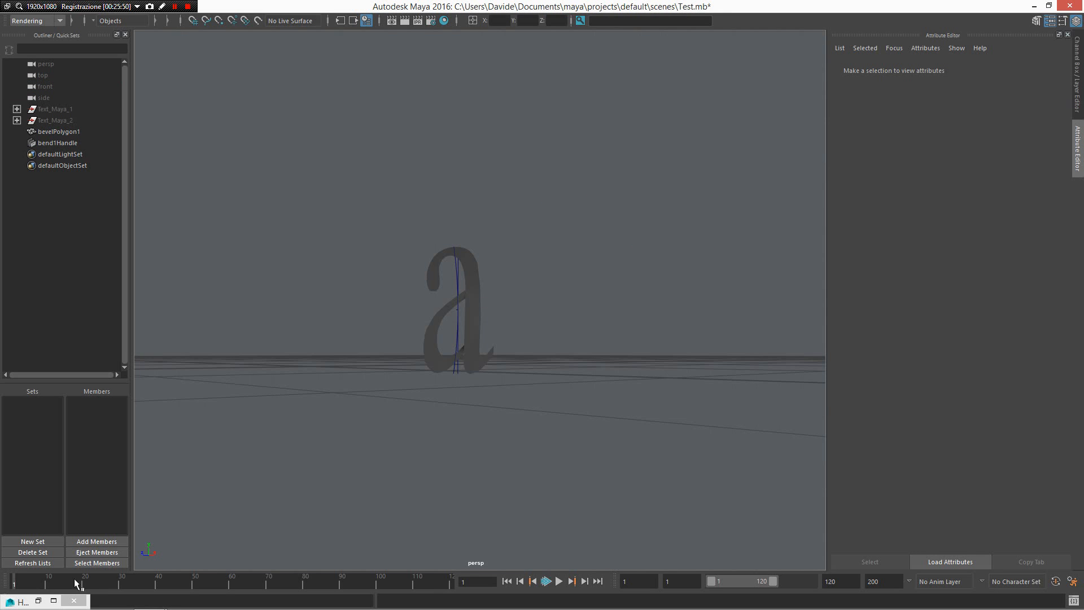
# - Reopen the Hotkey Editor, display the Look Thru Selected script, and minimize the editor
pyautogui.click(53, 600)
pyautogui.scroll(-3, 319, 319)
pyautogui.click(133, 231)
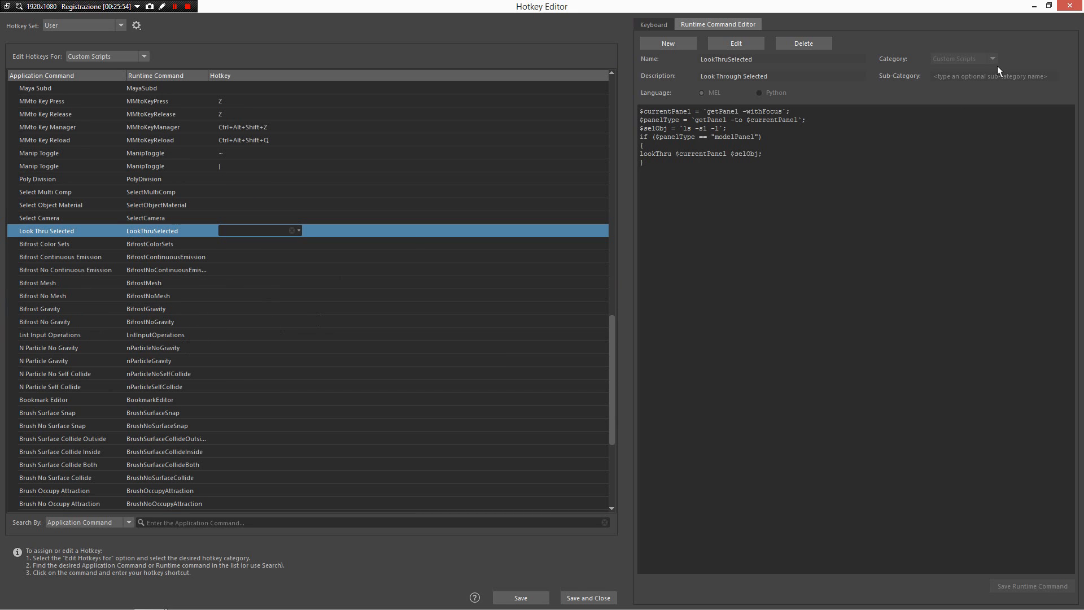
pyautogui.click(1034, 6)
# - Select the letter a mesh in the perspective view
pyautogui.click(465, 284)
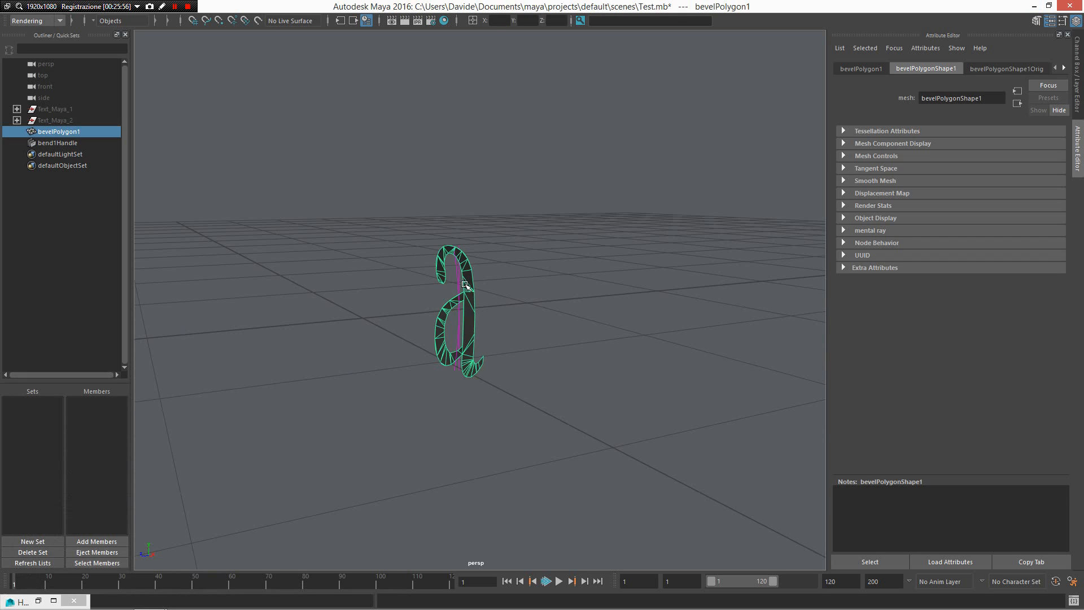
pyautogui.moveTo(465, 284); pyautogui.dragTo(405, 396, button='right')
pyautogui.press('f')
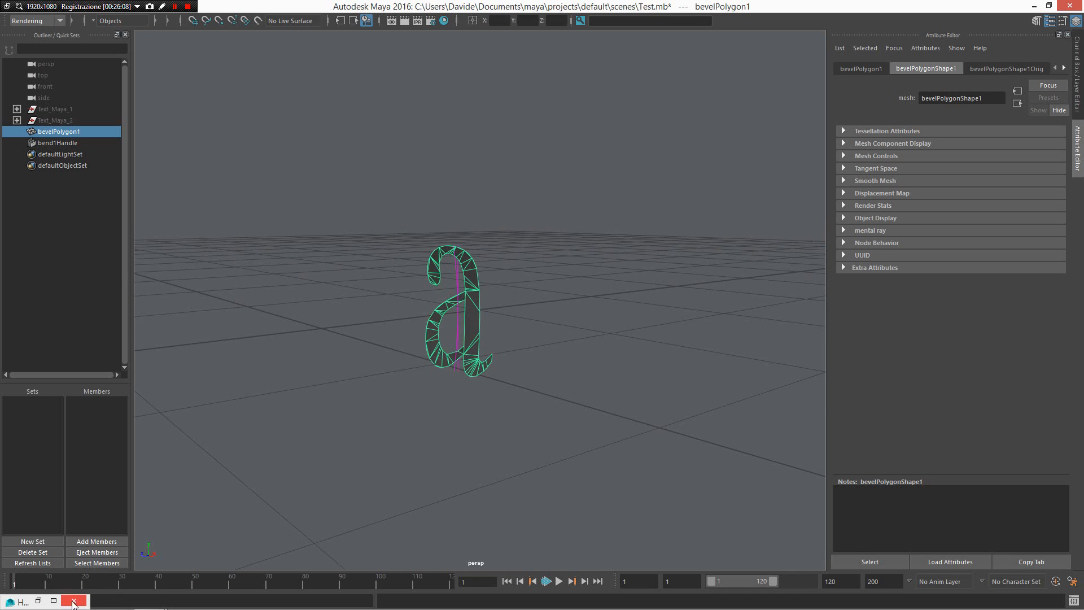
# - Bring back the Hotkey Editor and display the Bifrost Color Sets script among the custom commands
pyautogui.hotkey('alt', 'Tab')
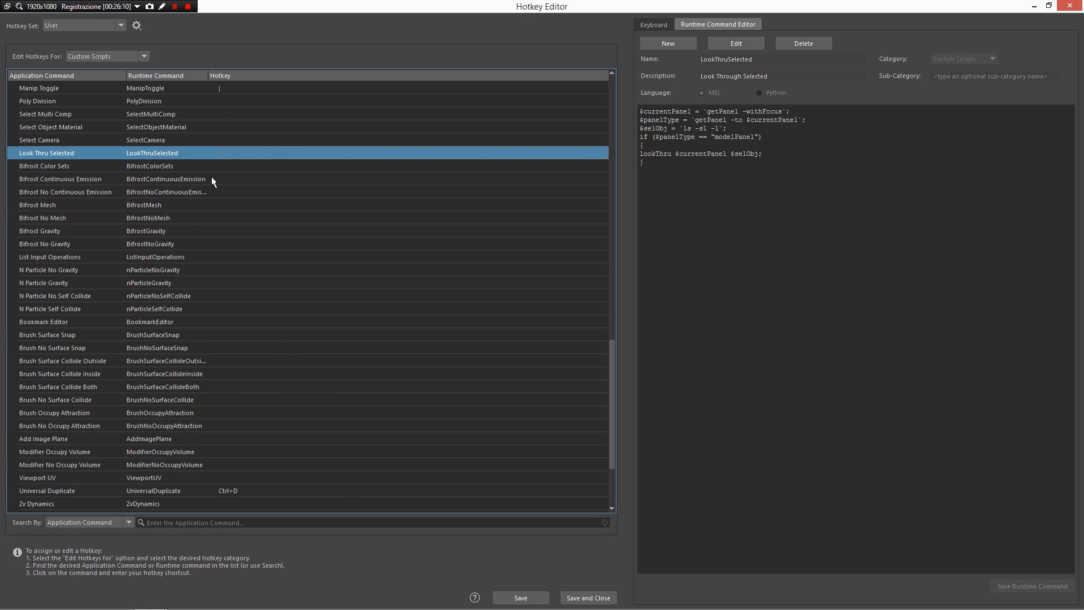
pyautogui.click(214, 170)
pyautogui.press('Escape')
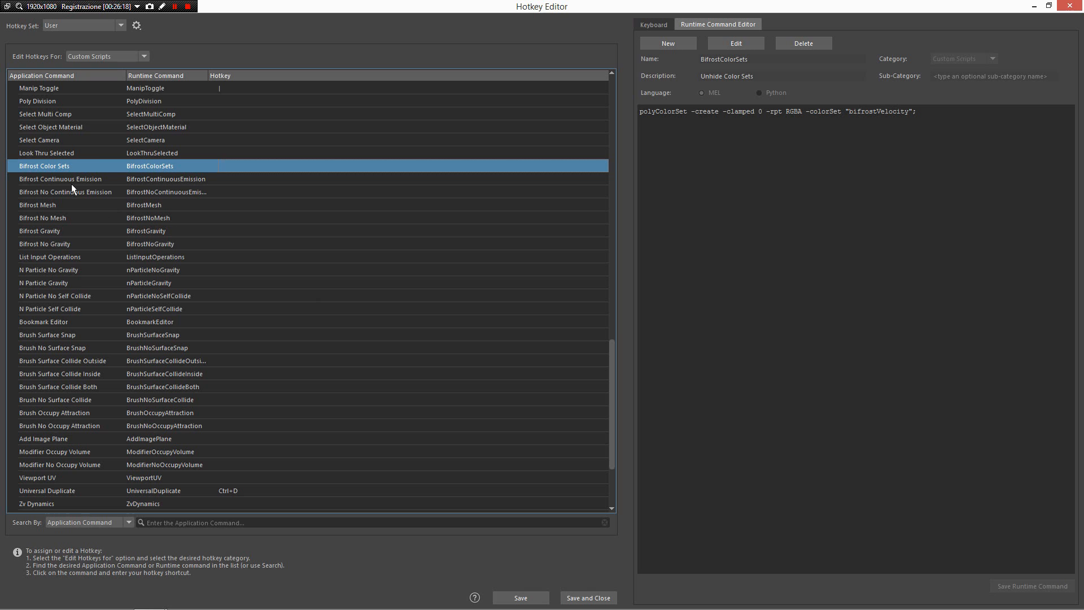
pyautogui.scroll(1, 131, 273)
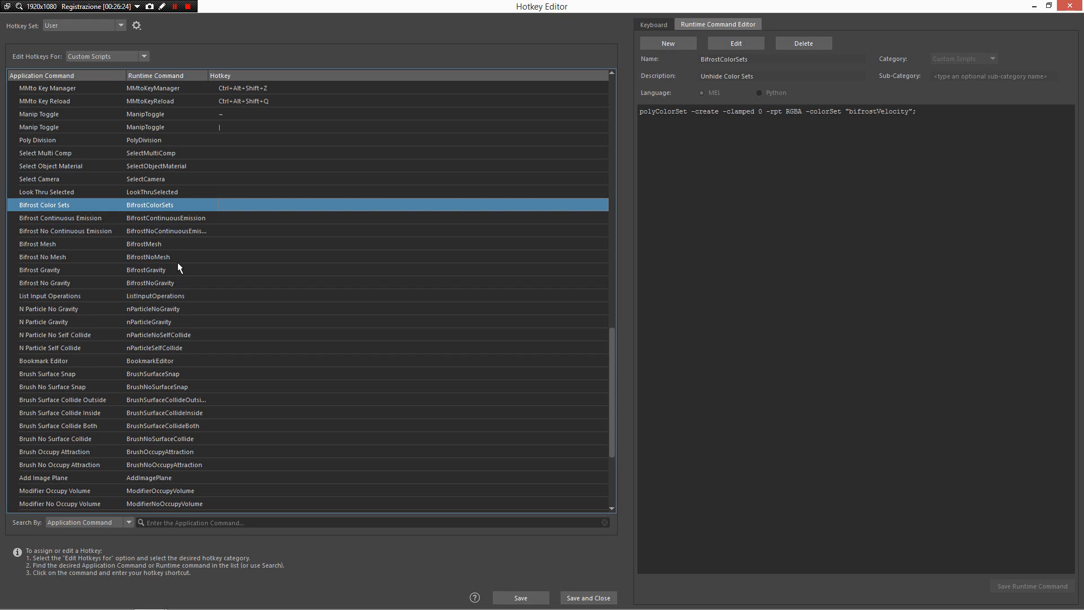
pyautogui.scroll(-1, 189, 282)
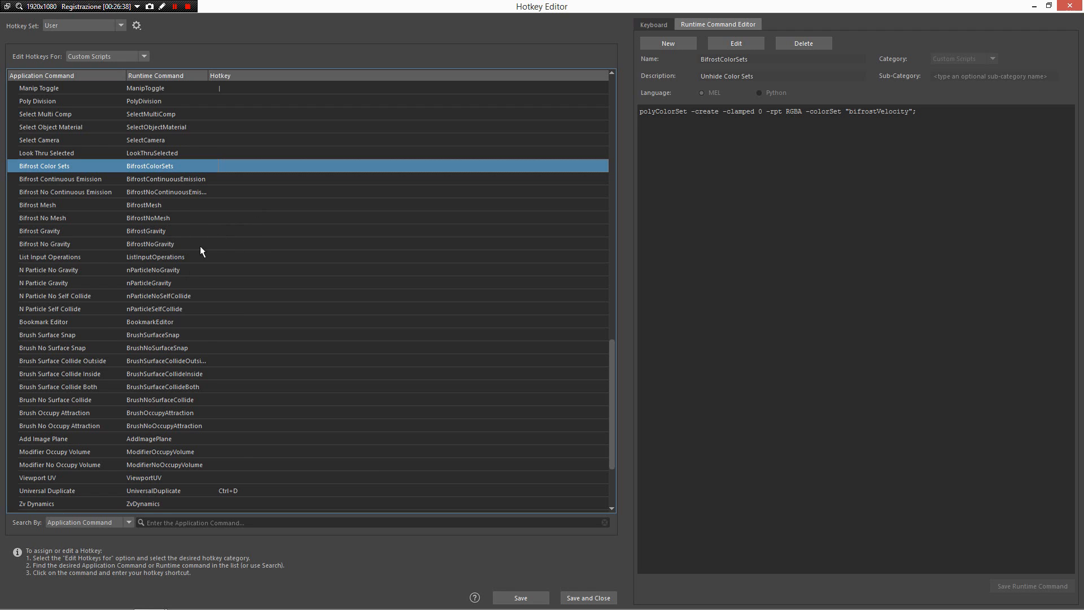
# - Display the List Input Operations script, highlight its runtime command name, and minimize the Hotkey Editor
pyautogui.scroll(-1, 203, 243)
pyautogui.click(208, 218)
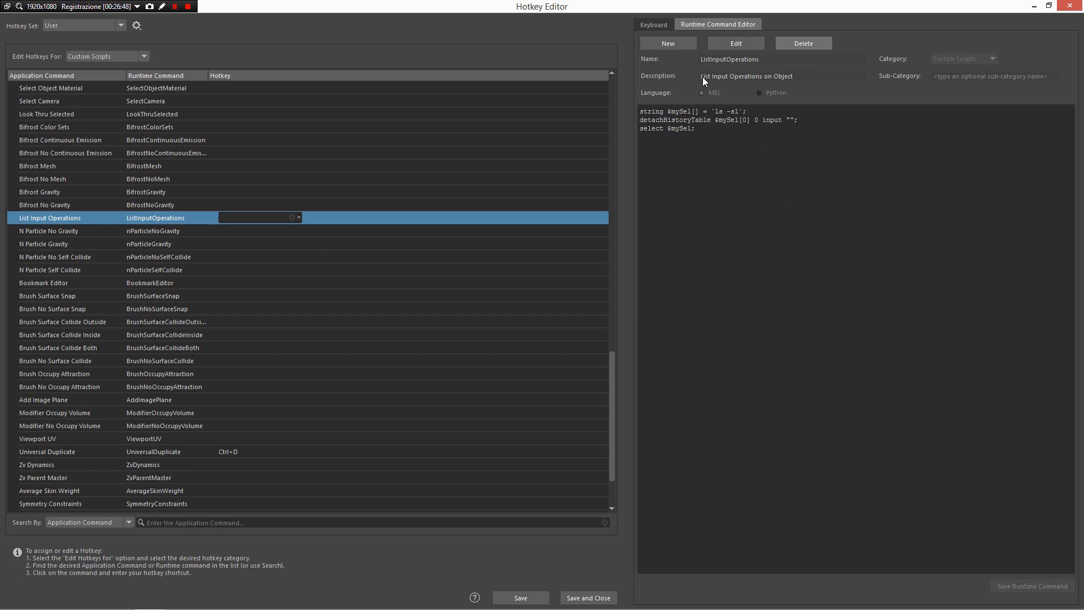
pyautogui.moveTo(789, 526); pyautogui.dragTo(767, 511)
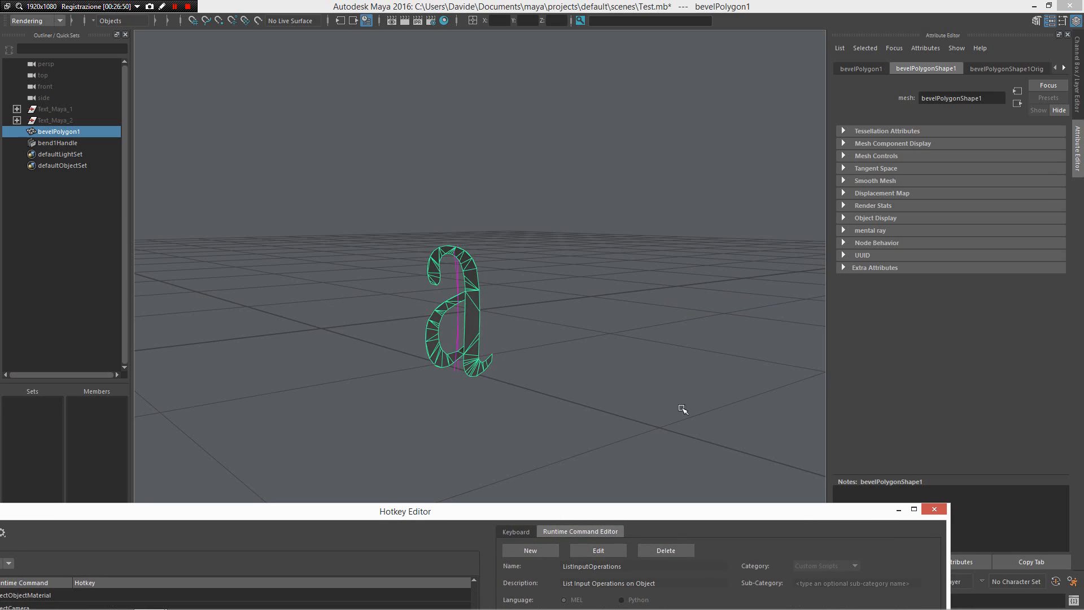
pyautogui.click(518, 342)
pyautogui.click(470, 318)
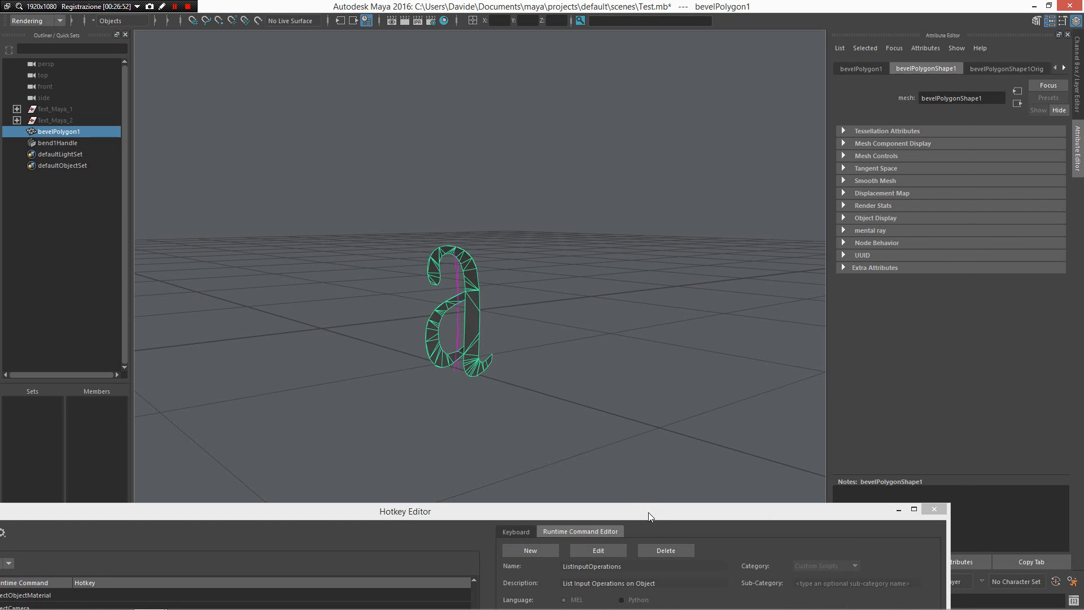
pyautogui.moveTo(648, 512); pyautogui.dragTo(656, 78)
pyautogui.doubleClick(641, 132)
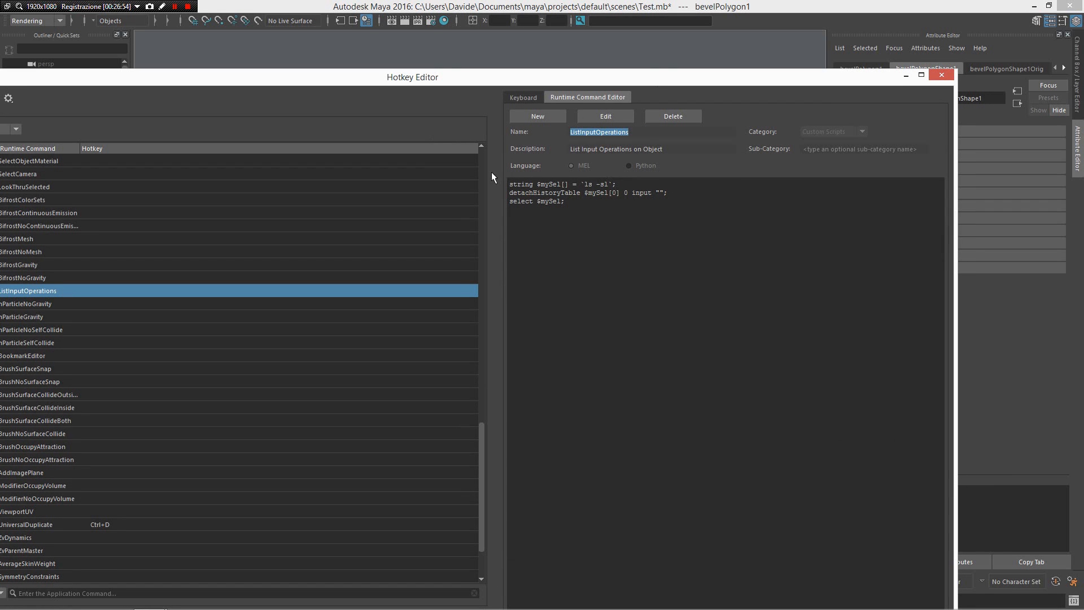
pyautogui.click(907, 77)
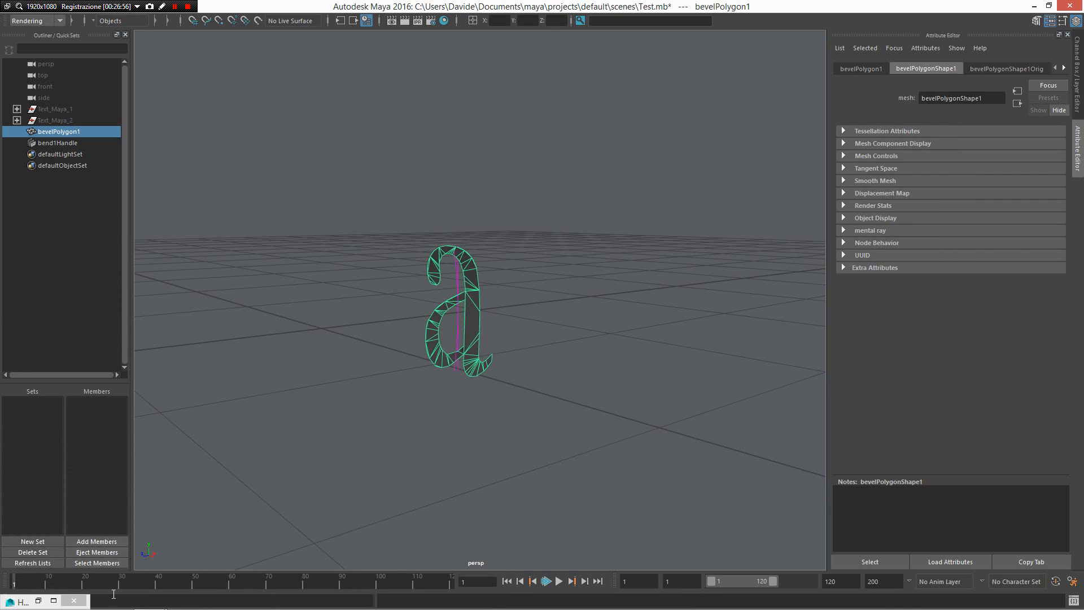
# - Run List Input Operations on the letter a and move the resulting window away from the model
pyautogui.hotkey('ctrl', 'i')
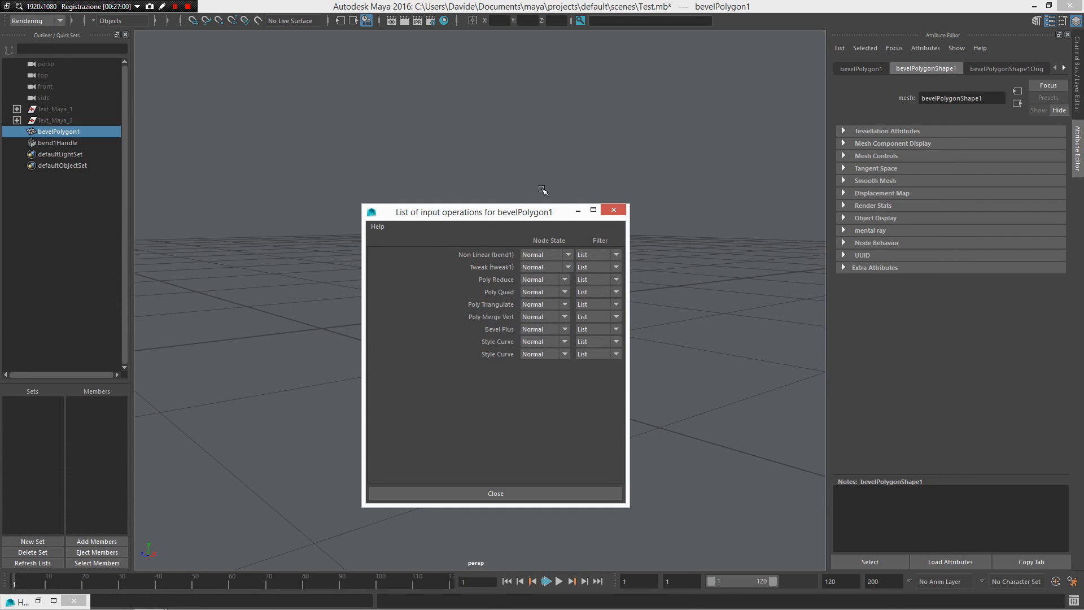
pyautogui.moveTo(591, 210); pyautogui.dragTo(885, 163)
pyautogui.scroll(3, 517, 336)
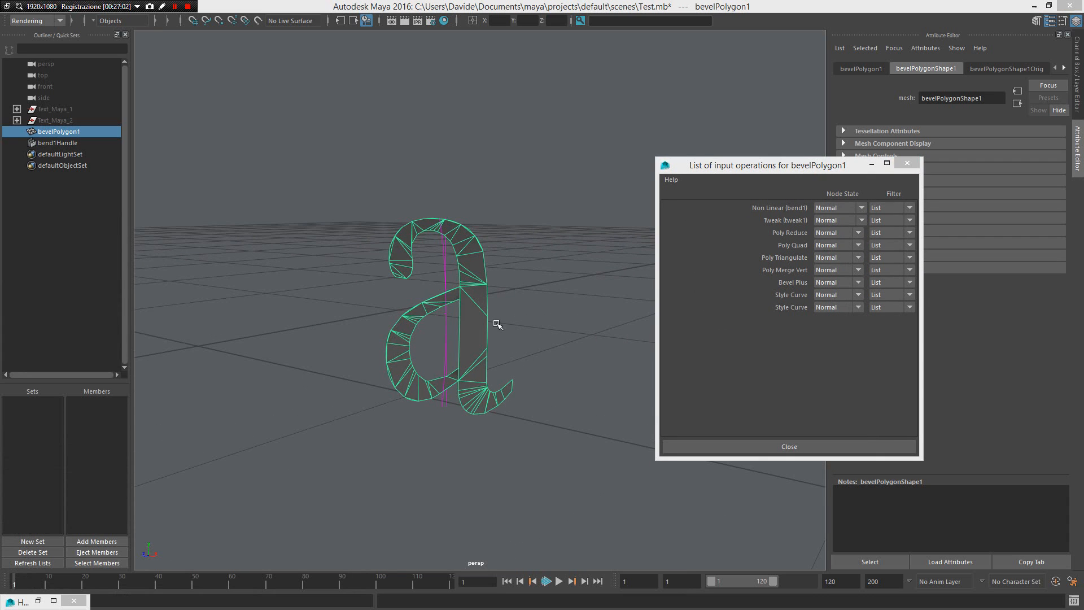
pyautogui.keyDown('shift'); pyautogui.rightClick(491, 315); pyautogui.keyUp('shift')
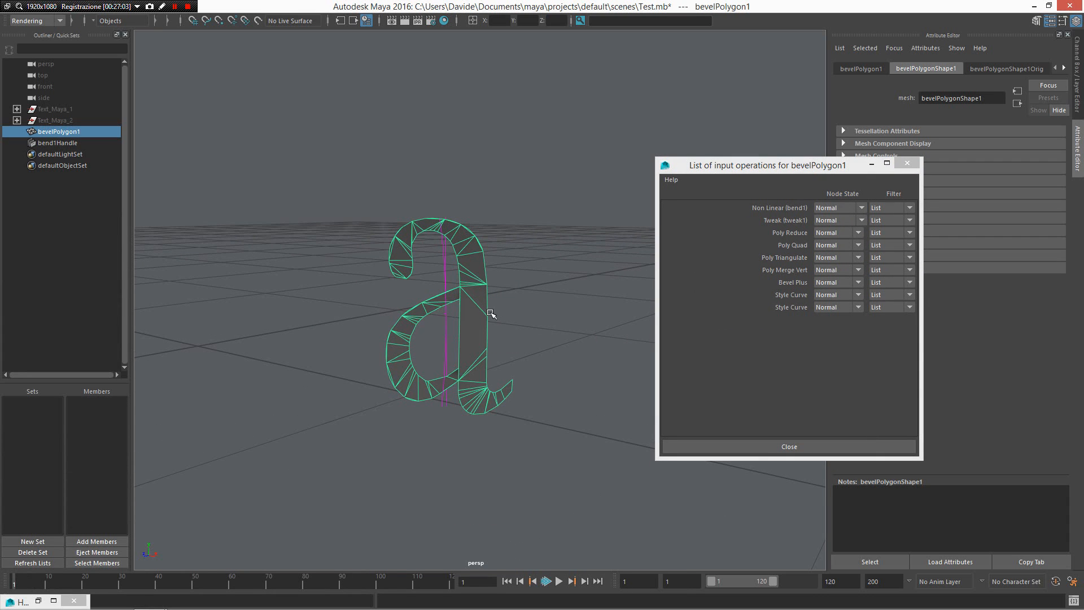
# - Reopen the Hotkey Editor, display the Bookmark Editor script, and minimize the editor
pyautogui.click(52, 601)
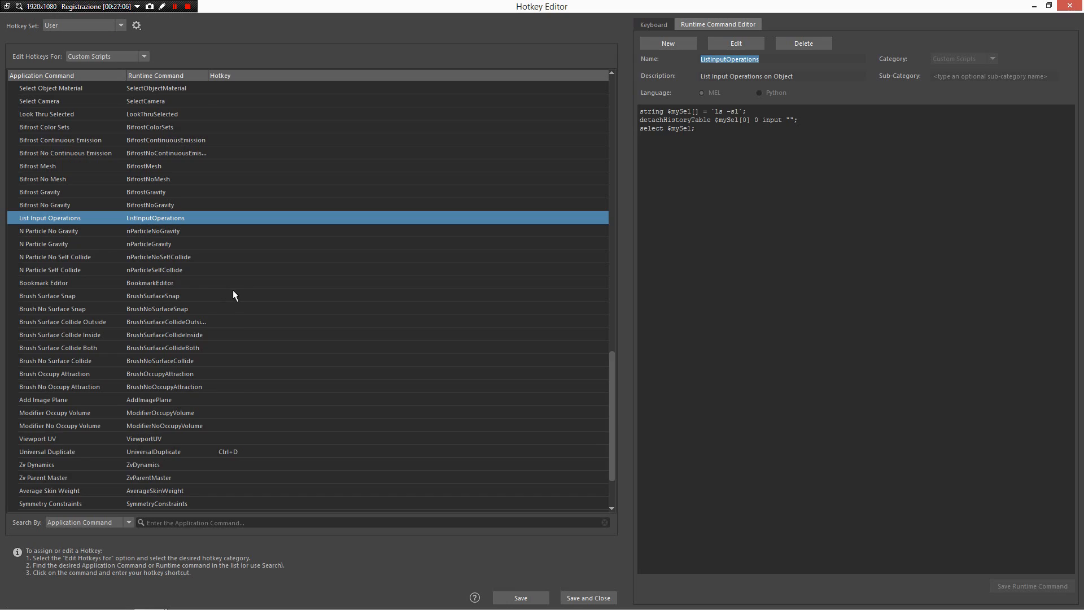
pyautogui.scroll(-2, 154, 218)
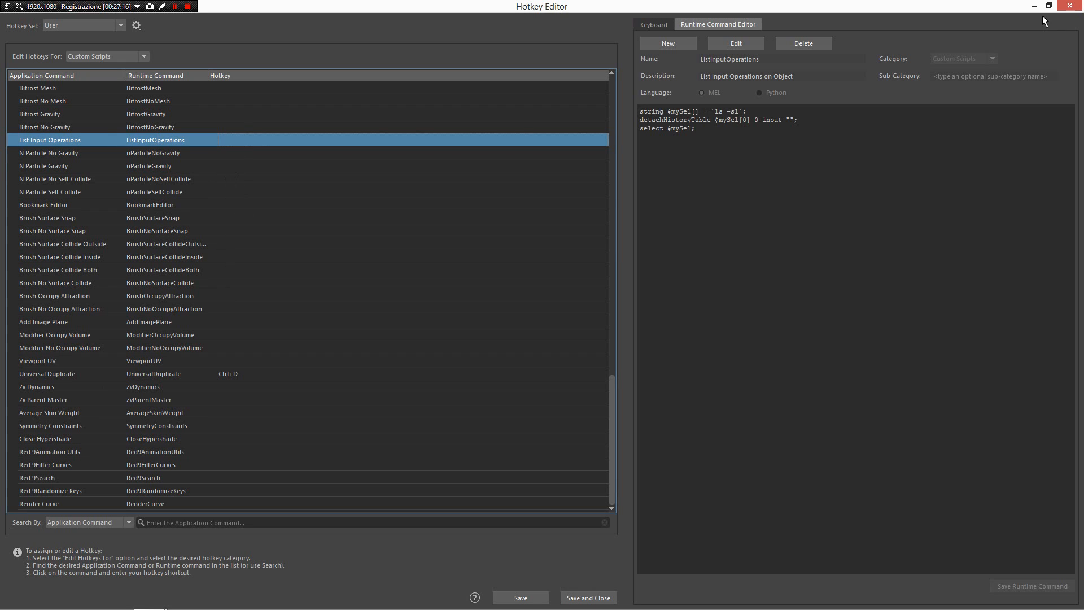
pyautogui.click(113, 205)
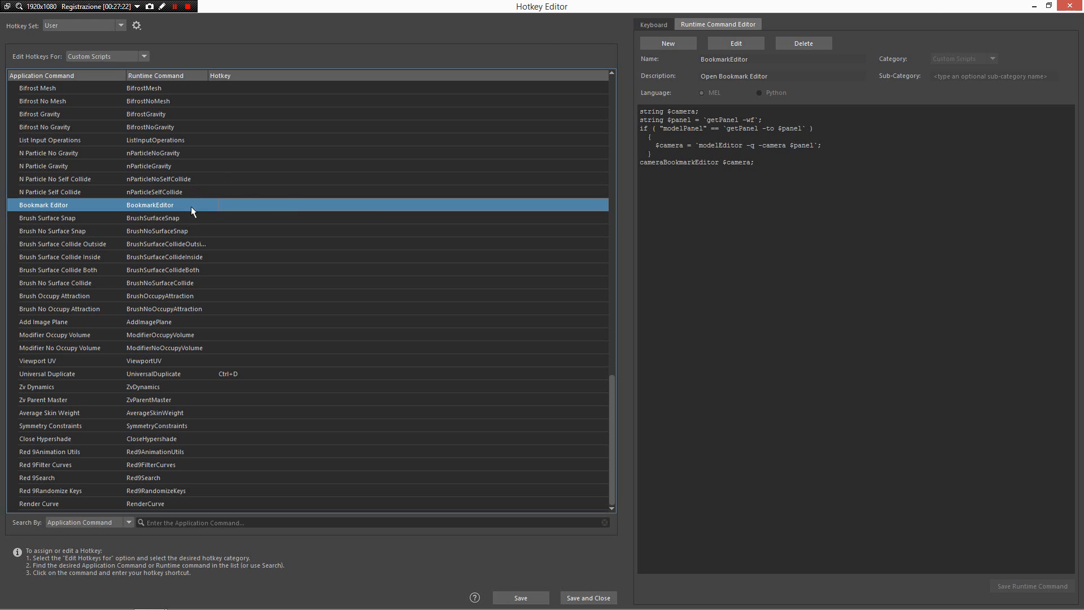
pyautogui.click(1035, 5)
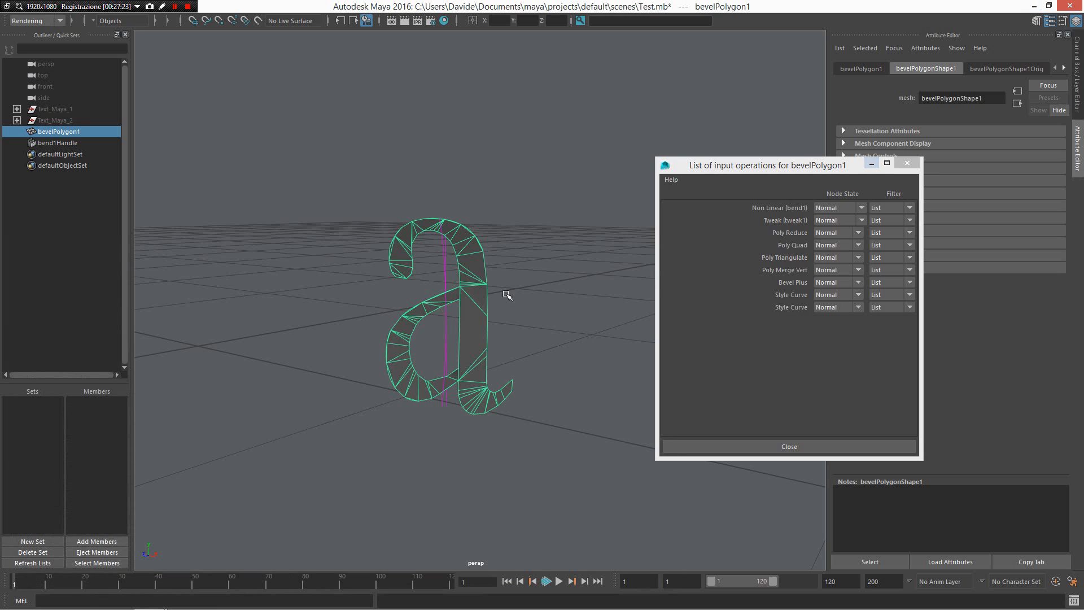
# - Start a new scene and create a polygon sphere with a Bifrost liquid emitted from it
pyautogui.hotkey('ctrl', 'n')
pyautogui.click(547, 313)
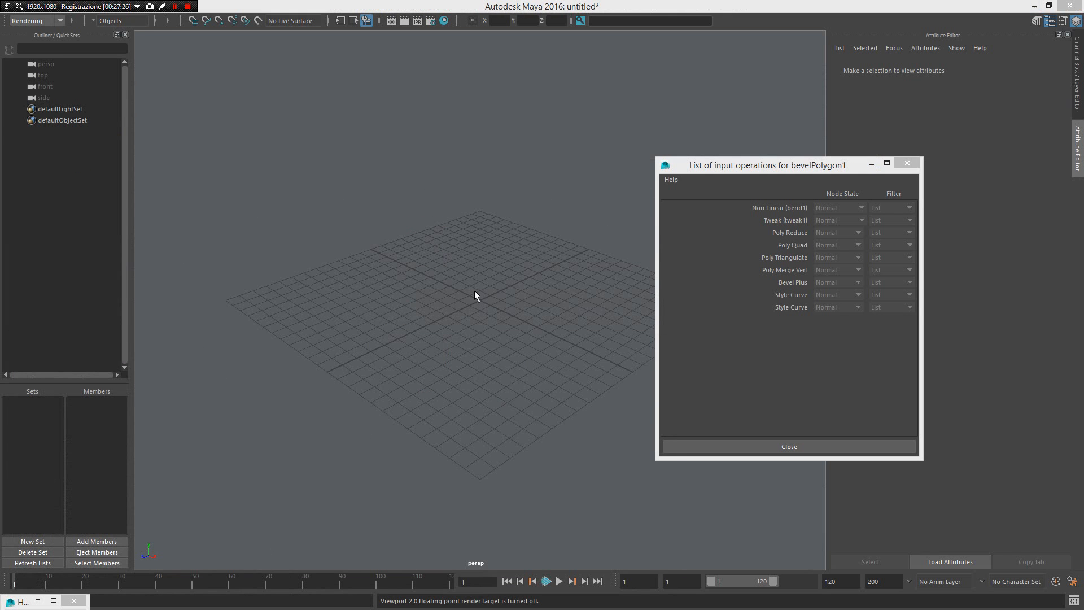
pyautogui.keyDown('shift'); pyautogui.moveTo(475, 290); pyautogui.dragTo(534, 561, button='right'); pyautogui.keyUp('shift')
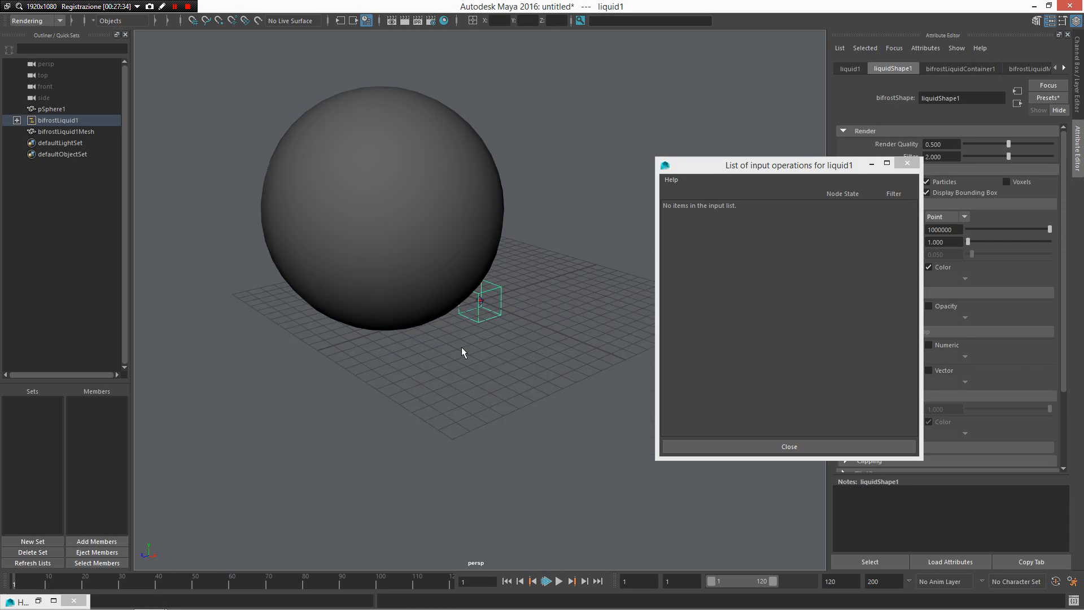
pyautogui.press('space')
pyautogui.press('space')
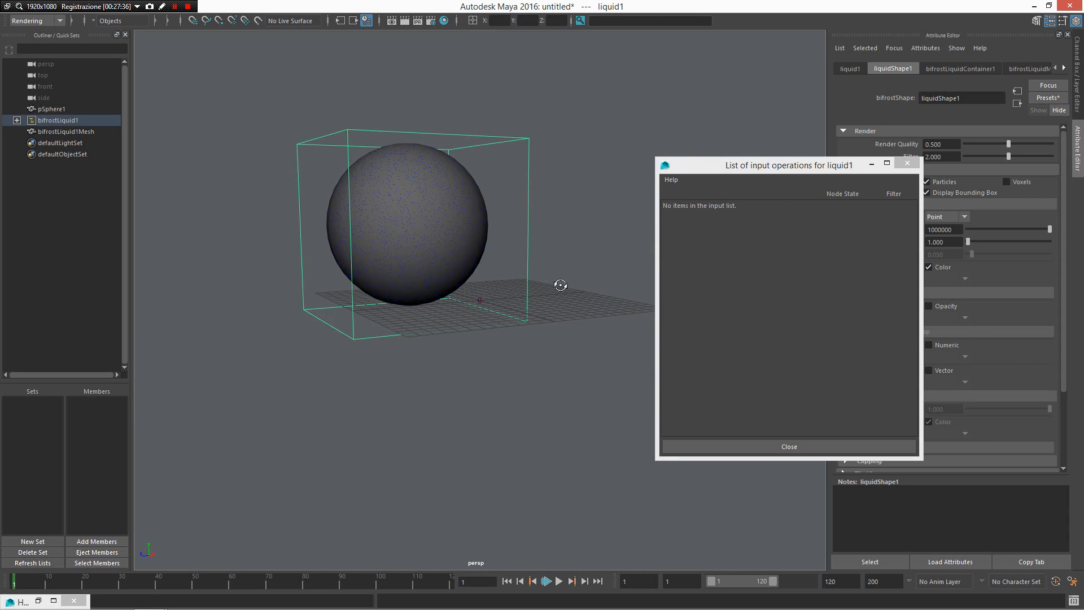
# - Select the sphere together with the Bifrost liquid and view the custom Bifrost marking menu with its simulation options
pyautogui.keyDown('shift'); pyautogui.moveTo(501, 240); pyautogui.dragTo(550, 314, button='right'); pyautogui.keyUp('shift')
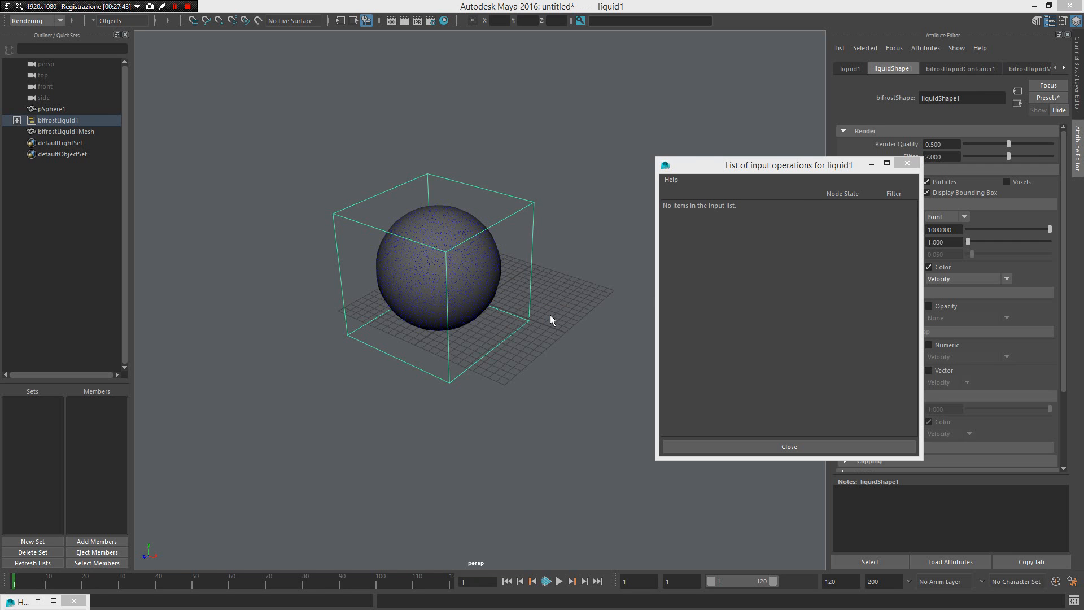
pyautogui.click(479, 293)
pyautogui.keyDown('shift'); pyautogui.moveTo(487, 276); pyautogui.dragTo(503, 218, button='right'); pyautogui.keyUp('shift')
pyautogui.click(428, 281)
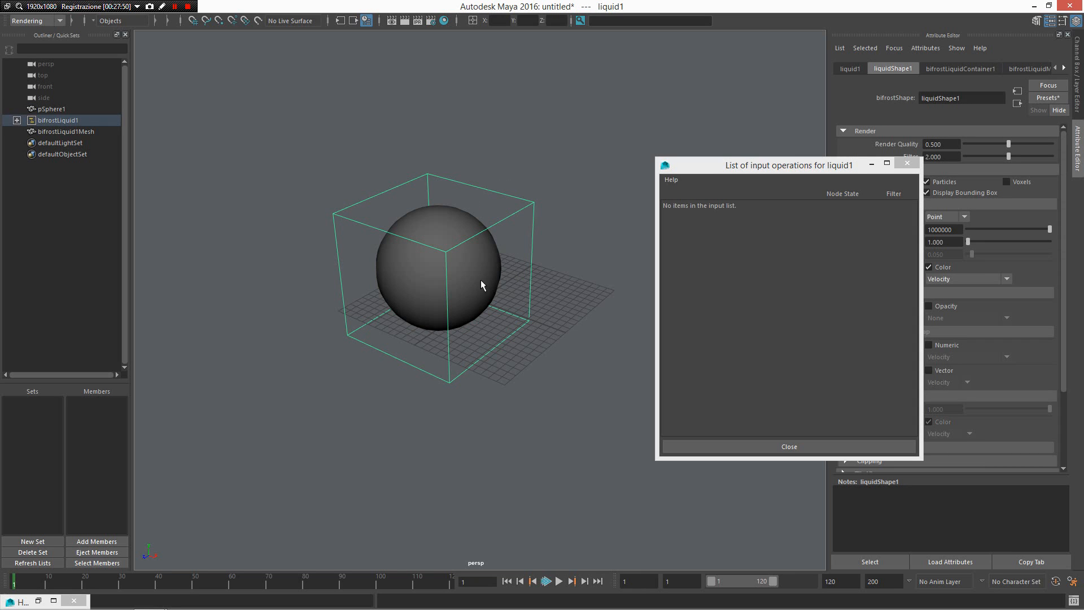
pyautogui.click(480, 260)
pyautogui.keyDown('shift'); pyautogui.click(475, 255); pyautogui.keyUp('shift')
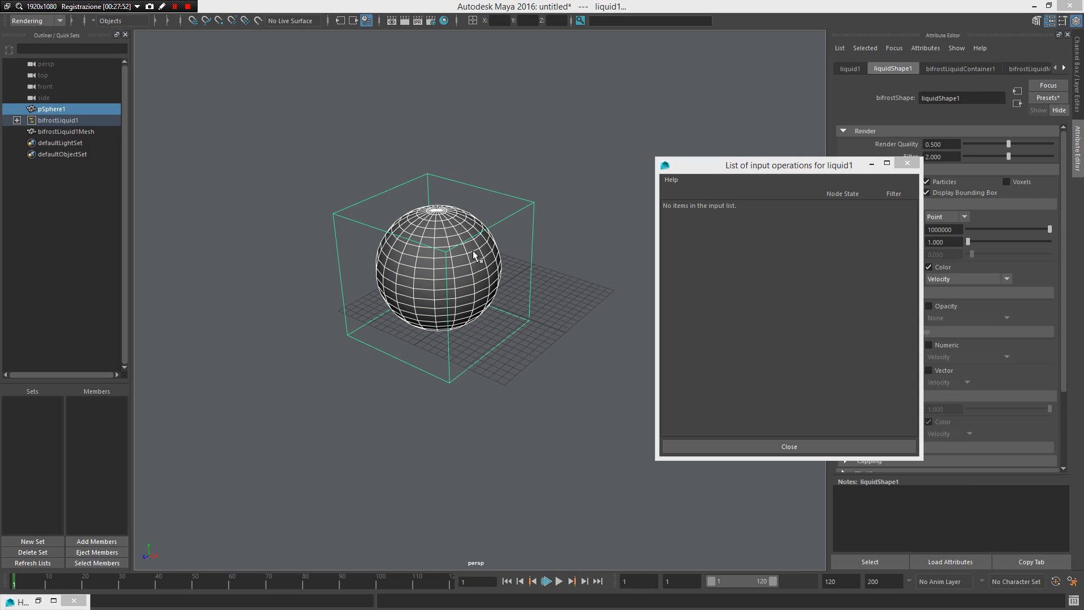
pyautogui.keyDown('shift'); pyautogui.moveTo(475, 255); pyautogui.dragTo(475, 256, button='right'); pyautogui.keyUp('shift')
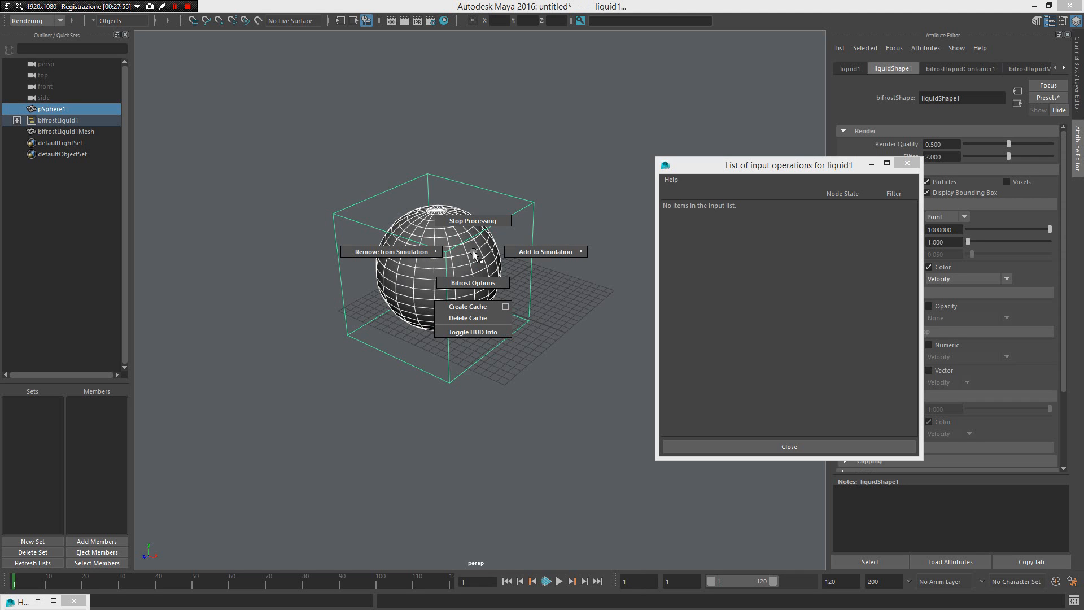
pyautogui.keyDown('shift'); pyautogui.moveTo(475, 255); pyautogui.dragTo(659, 600, button='right'); pyautogui.keyUp('shift')
# - Select only the polygon sphere and hide it
pyautogui.click(728, 360)
pyautogui.click(478, 265)
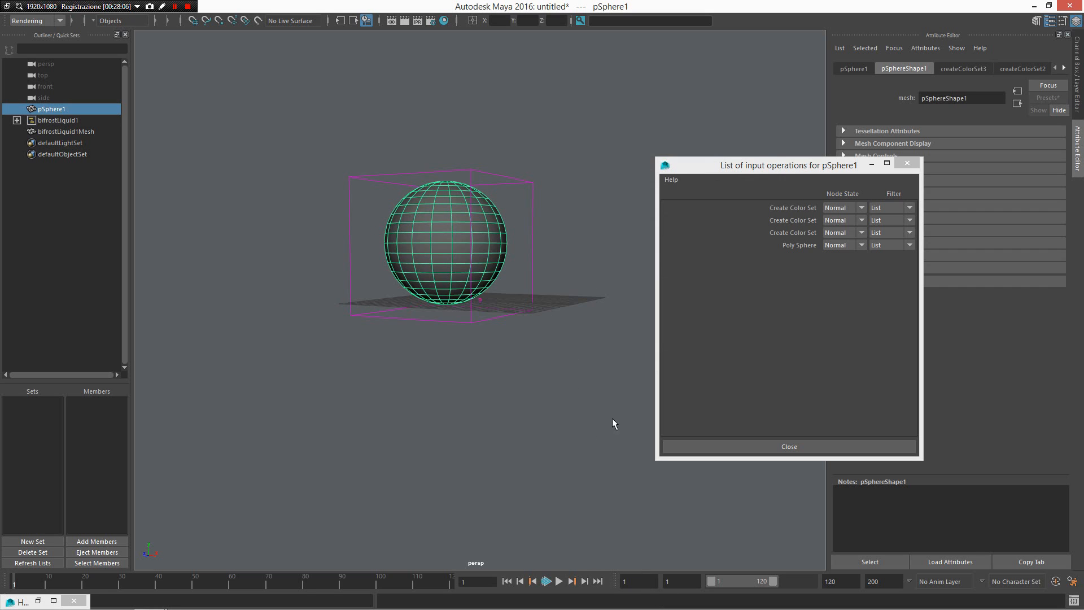
pyautogui.press('h')
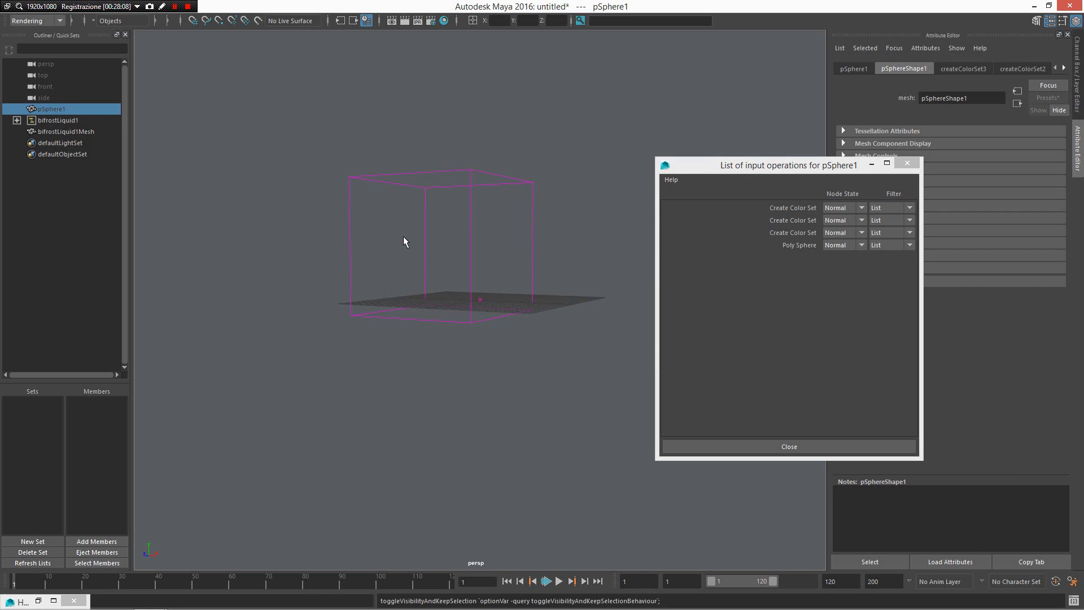
# - Play the Bifrost simulation from the first frame and select the liquid container
pyautogui.click(507, 581)
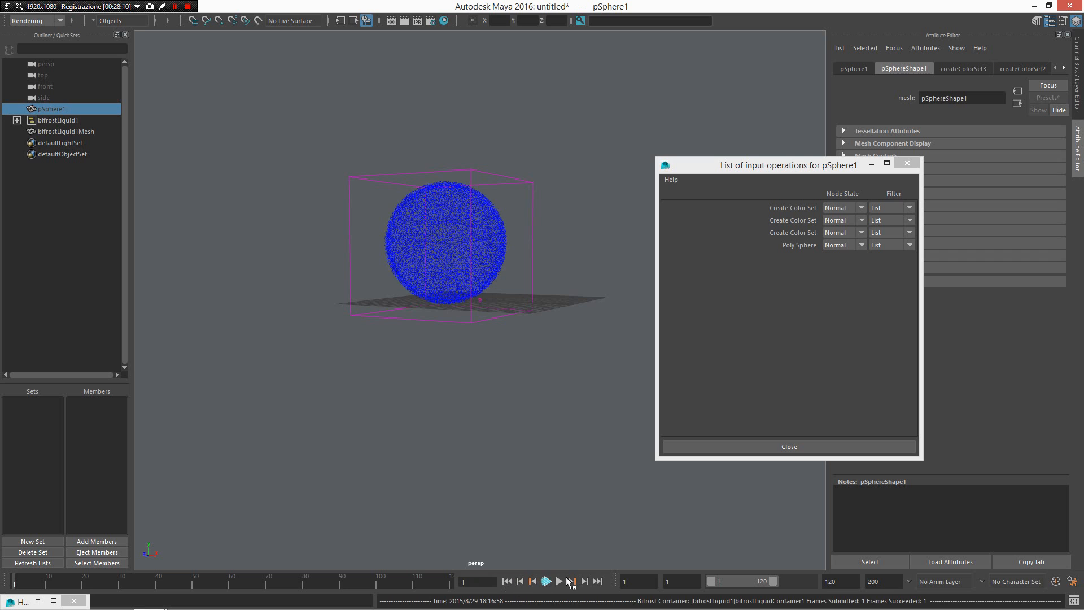
pyautogui.click(558, 581)
pyautogui.click(484, 177)
pyautogui.click(484, 177)
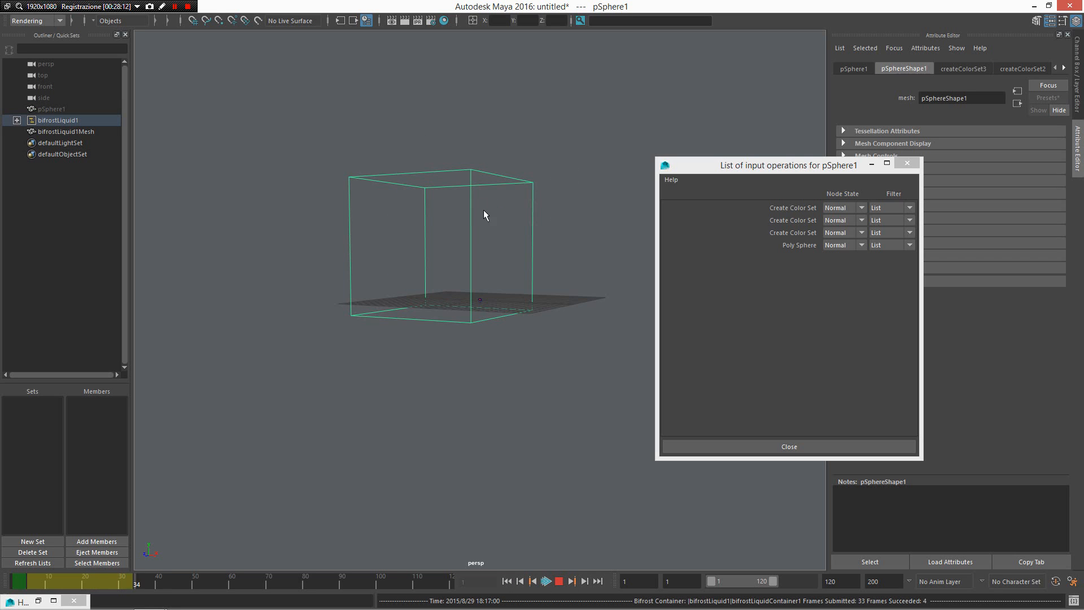
# - Stop the playback, select the Bifrost liquid and turn its gravity on through the custom Bifrost marking menu
pyautogui.click(558, 581)
pyautogui.moveTo(483, 96); pyautogui.dragTo(528, 169)
pyautogui.click(520, 186)
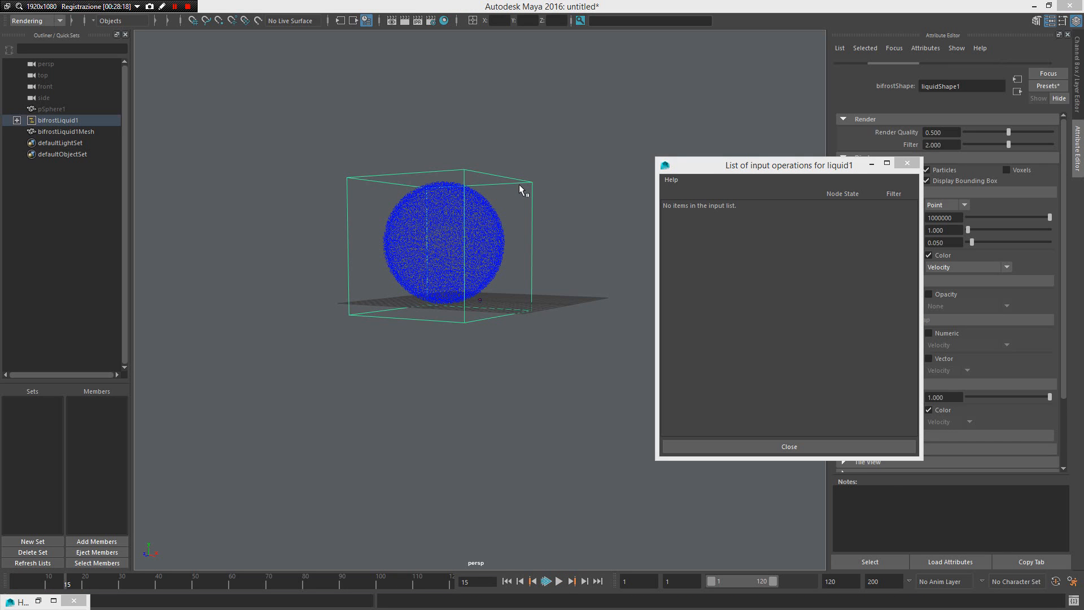
pyautogui.rightClick(520, 187)
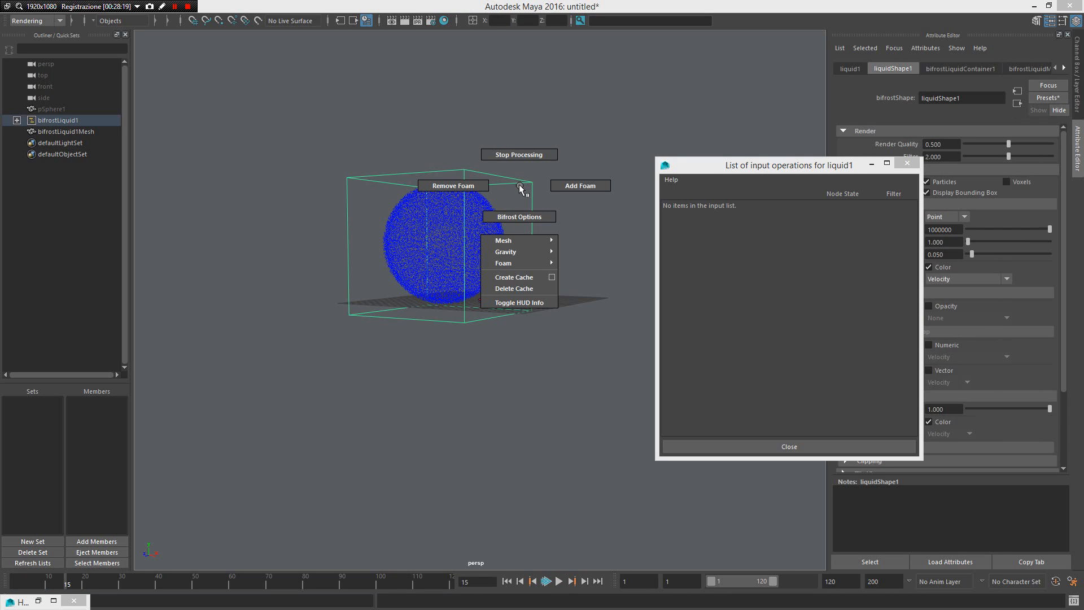
pyautogui.moveTo(521, 253)
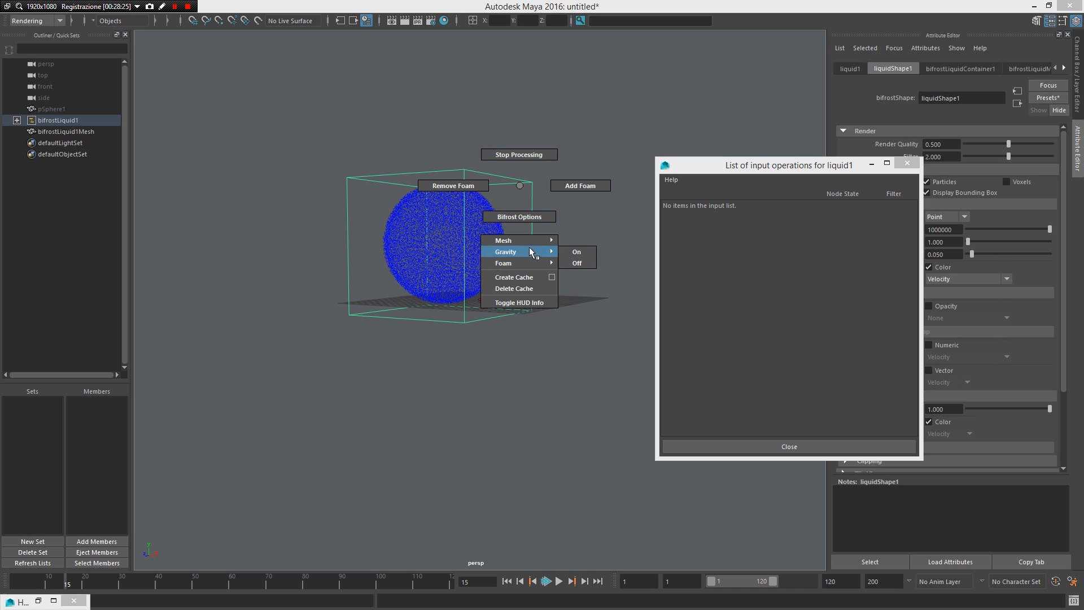
pyautogui.click(576, 252)
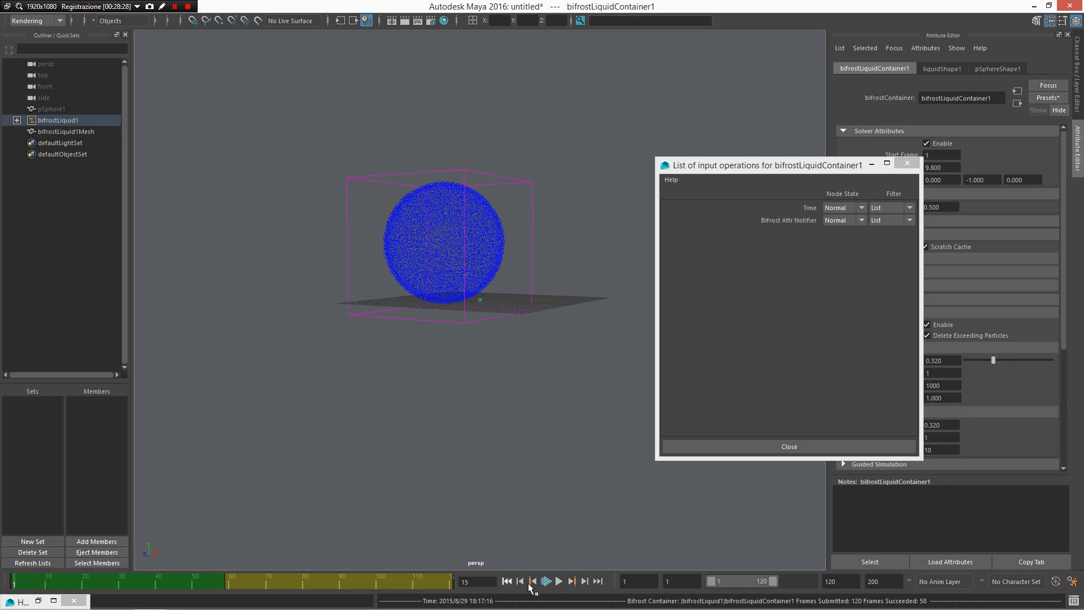
# - Play the Bifrost simulation to check how the liquid moves with the gravity setting, and stop it
pyautogui.click(559, 581)
pyautogui.click(558, 581)
pyautogui.click(497, 256)
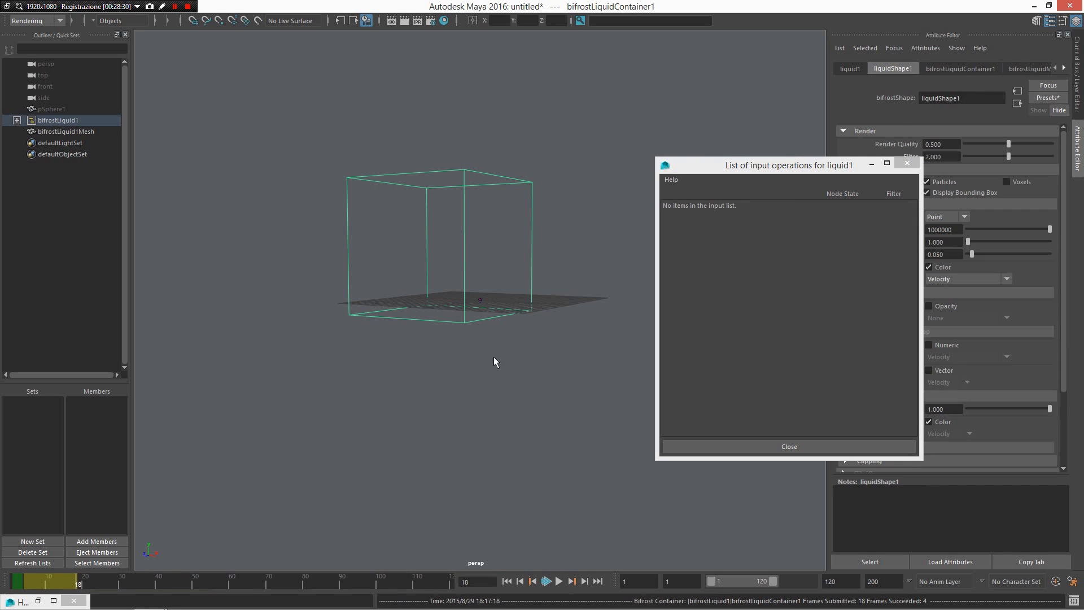
pyautogui.click(559, 581)
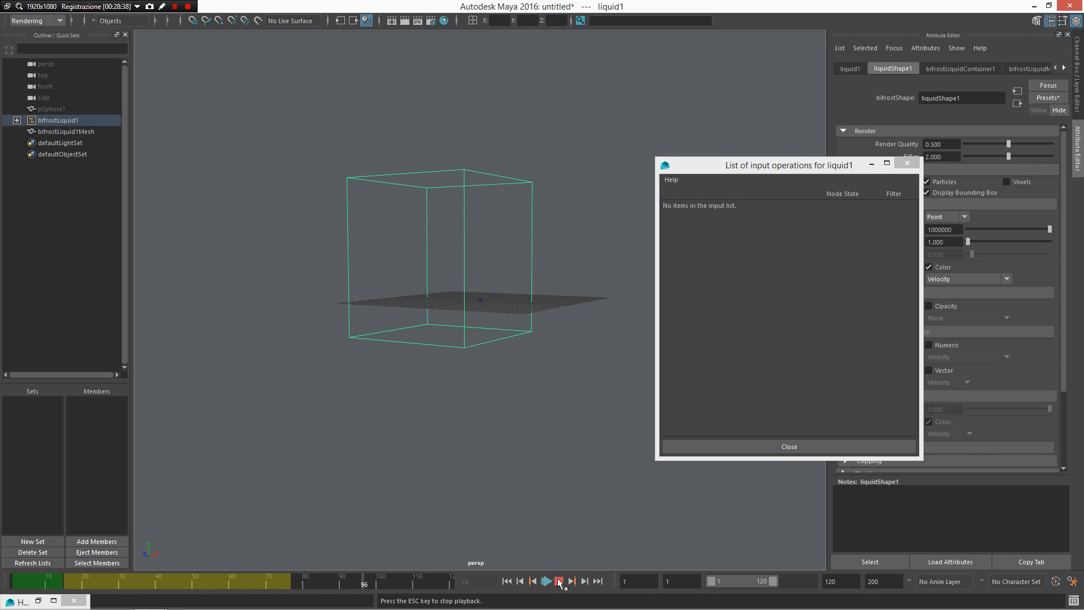
pyautogui.click(559, 581)
pyautogui.keyDown('alt'); pyautogui.moveTo(429, 339); pyautogui.dragTo(460, 243); pyautogui.keyUp('alt')
pyautogui.rightClick(460, 239)
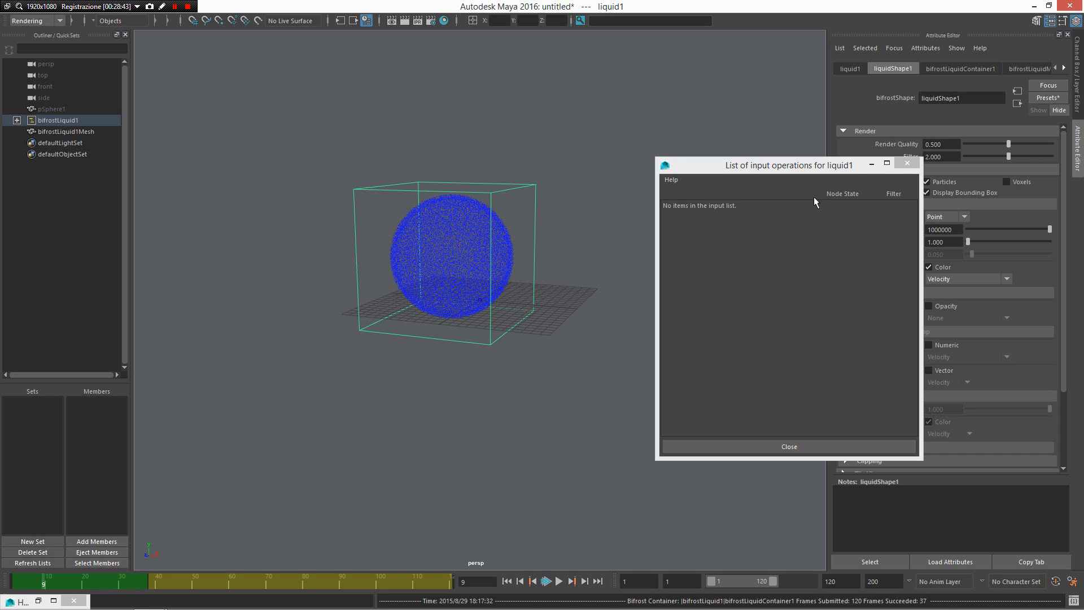
# - Close the list of input operations and display the Brush Surface Snap script in the Hotkey Editor
pyautogui.click(907, 163)
pyautogui.click(54, 600)
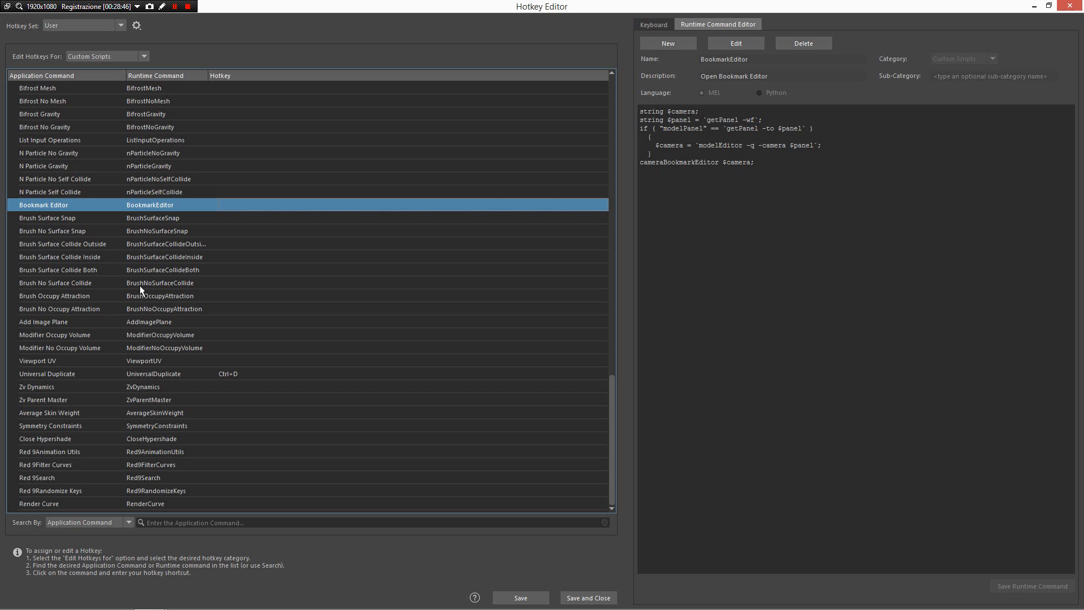
pyautogui.click(196, 216)
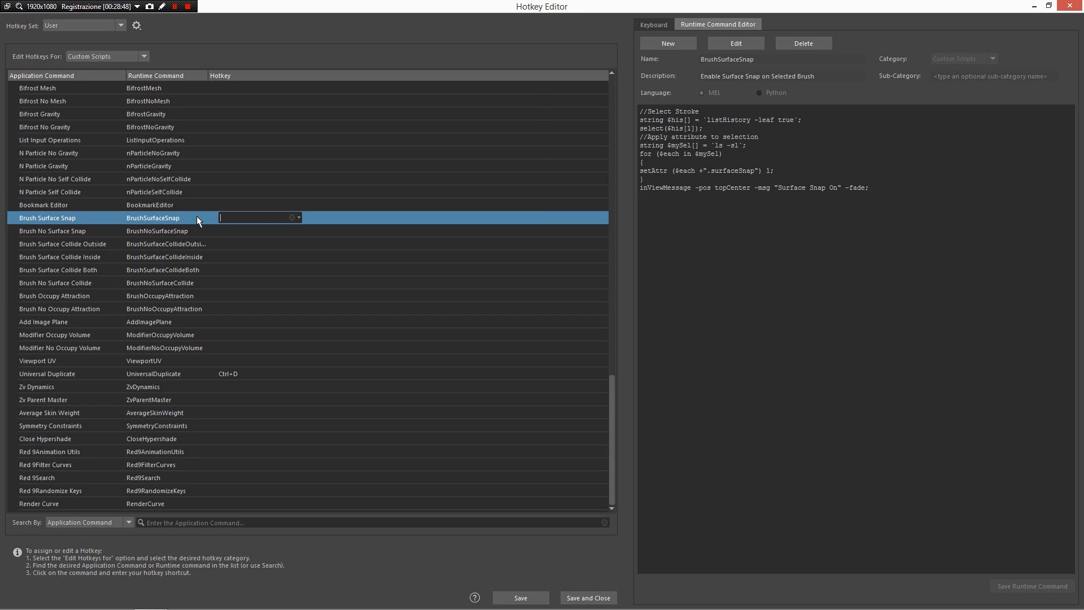
# - Reduce the Hotkey Editor to a floating window and start a new scene without saving the Bifrost one
pyautogui.doubleClick(938, 11)
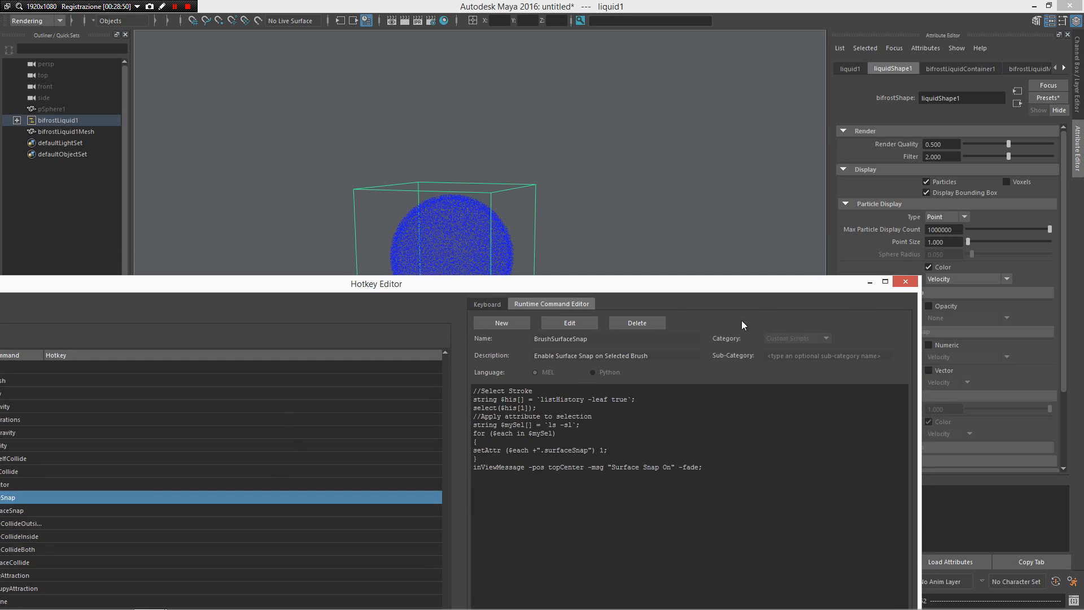
pyautogui.hotkey('ctrl', 'n')
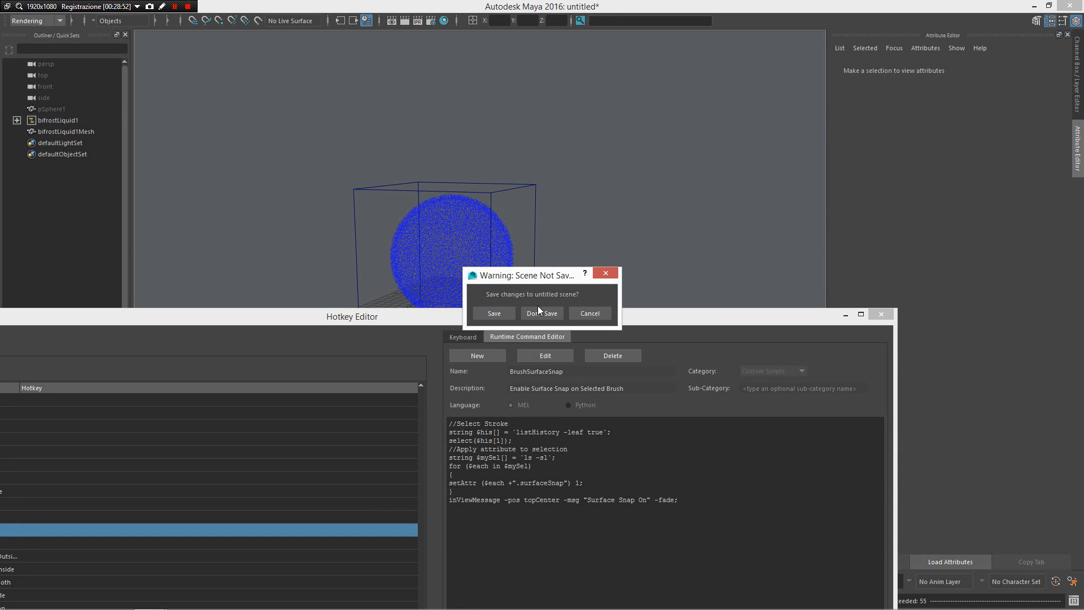
pyautogui.click(540, 311)
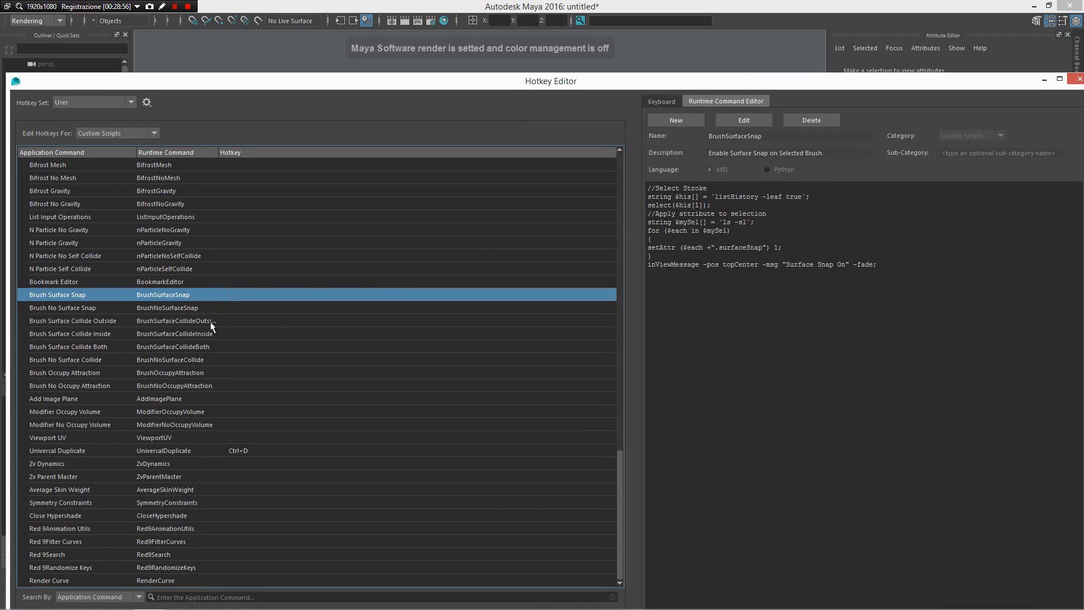
# - Examine the Brush Surface Collide Inside and Bookmark Editor scripts, and move the Hotkey Editor clear of the viewport
pyautogui.click(190, 327)
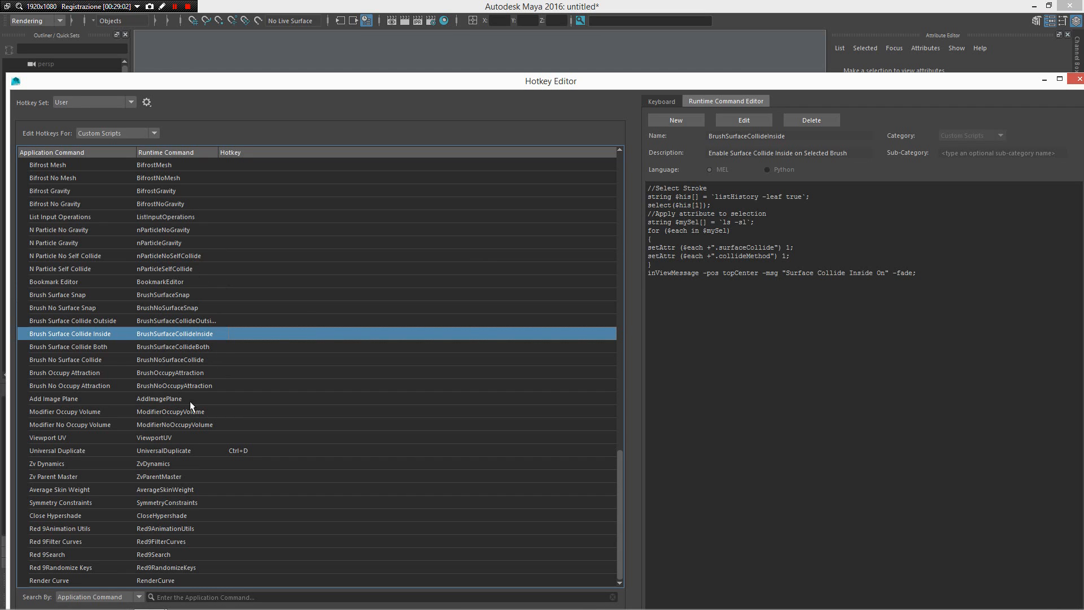
pyautogui.click(218, 282)
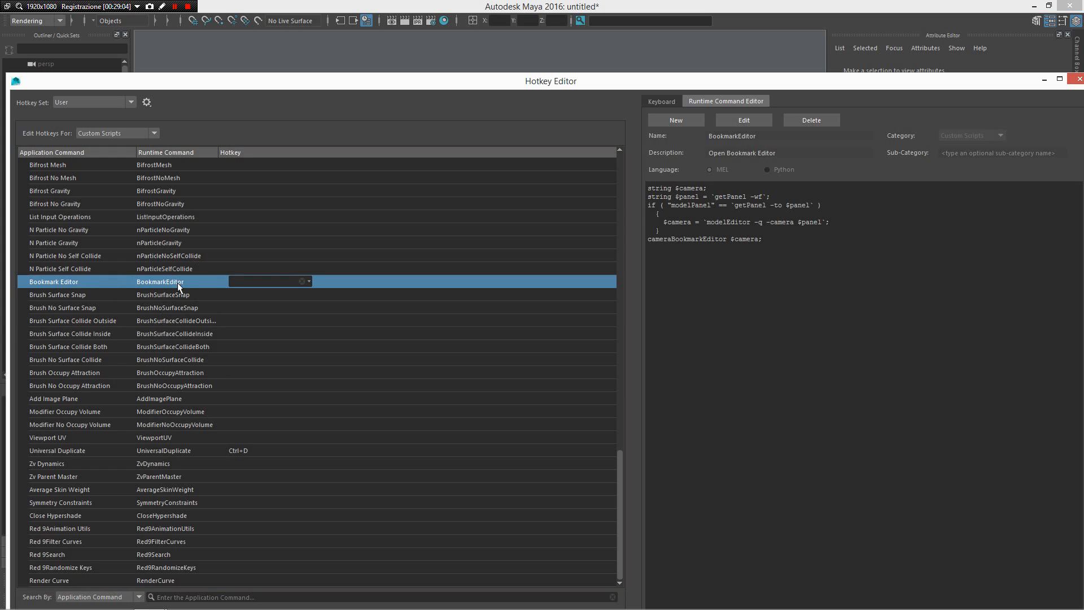
pyautogui.moveTo(797, 80); pyautogui.dragTo(633, 538)
# - Try the Bookmark Editor command in the perspective view and close its window
pyautogui.click(601, 320)
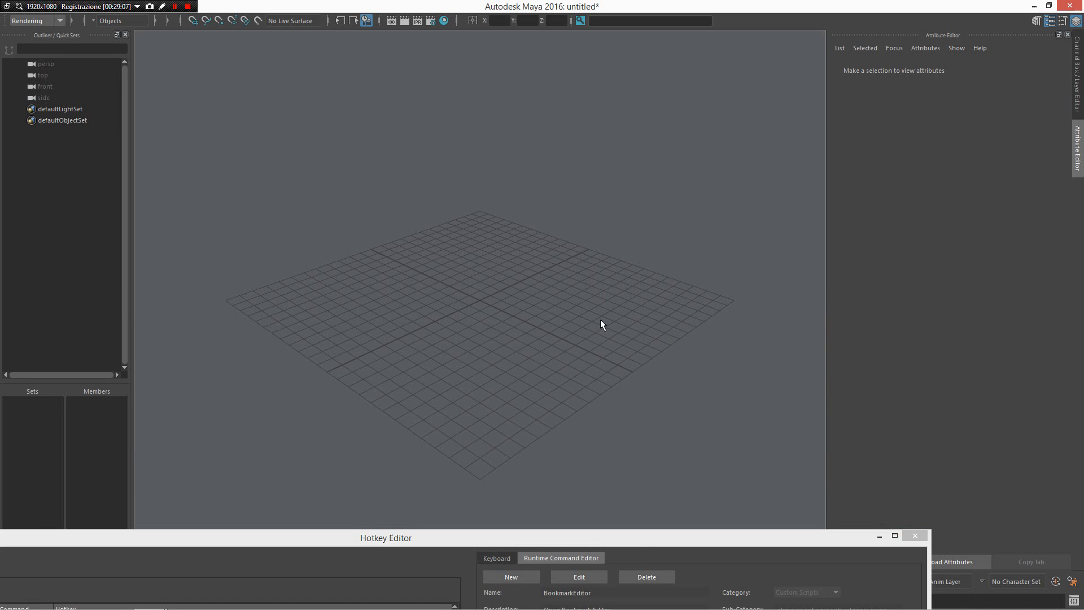
pyautogui.moveTo(493, 236); pyautogui.dragTo(607, 418, button='right')
pyautogui.moveTo(492, 213); pyautogui.dragTo(853, 144)
pyautogui.click(948, 131)
# - Display the Add Image Plane script in the Hotkey Editor and minimize the editor
pyautogui.moveTo(532, 535); pyautogui.dragTo(786, 136)
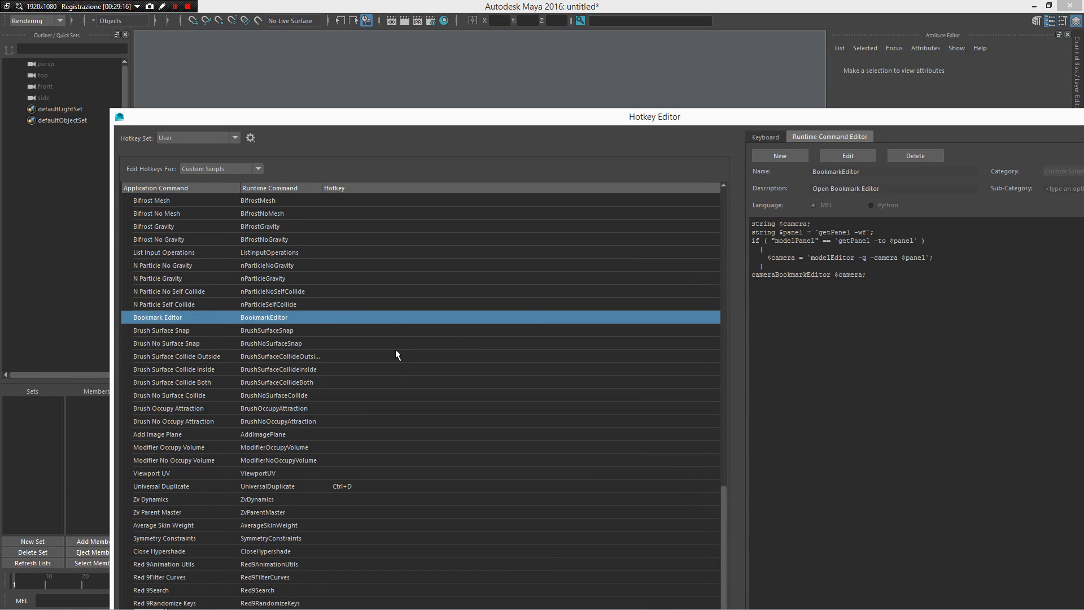
pyautogui.click(162, 316)
pyautogui.click(266, 434)
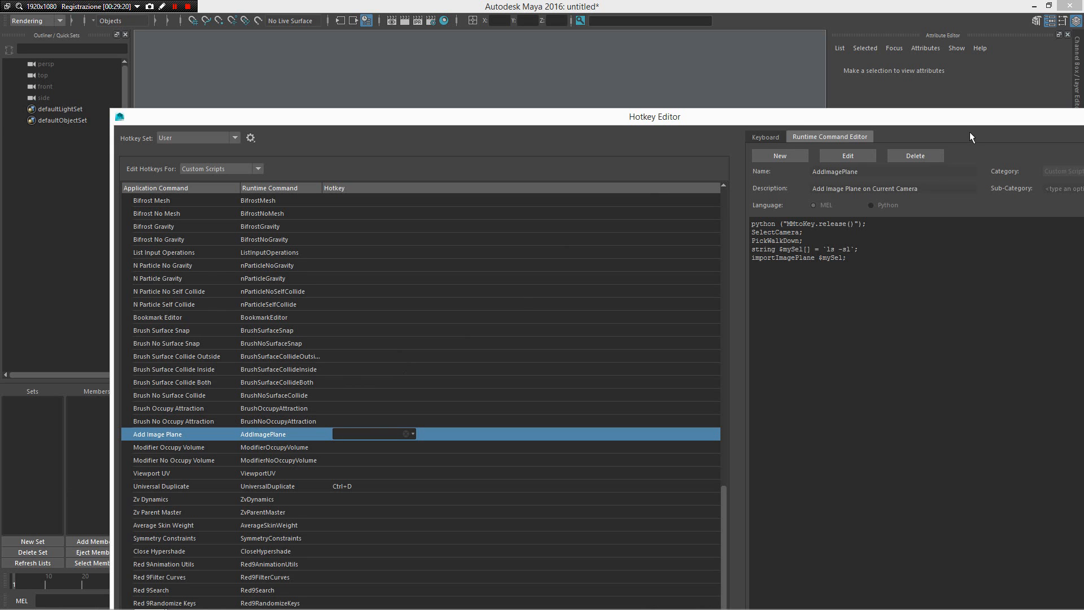
pyautogui.moveTo(966, 117); pyautogui.dragTo(753, 92)
pyautogui.click(936, 92)
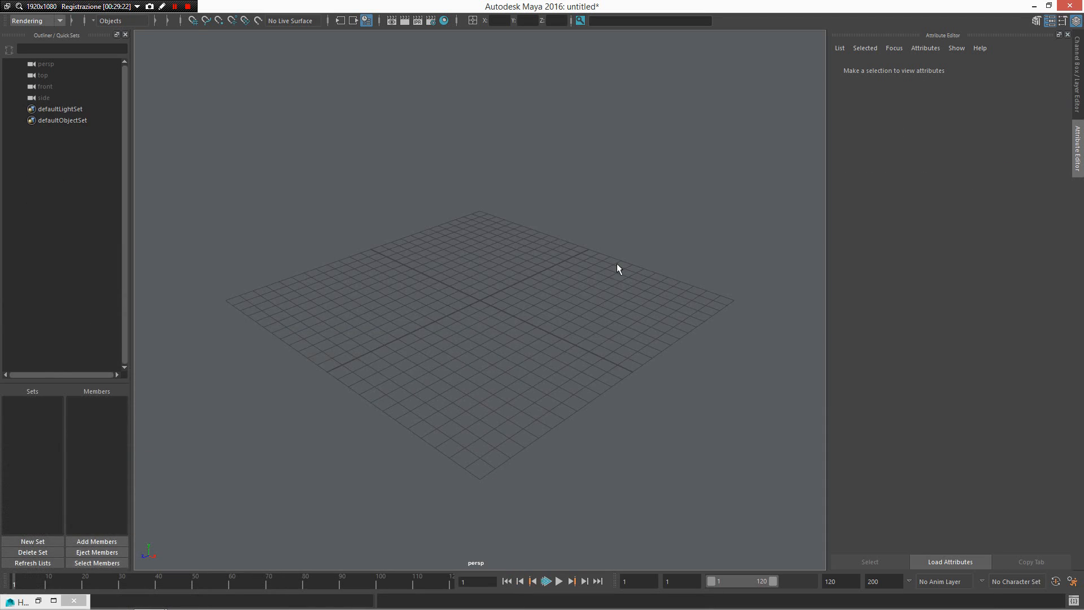
# - Add an image plane to the perspective camera with the custom command, using untitled.iff from the sourceimages folder
pyautogui.keyDown('alt'); pyautogui.moveTo(617, 263); pyautogui.dragTo(554, 319); pyautogui.keyUp('alt')
pyautogui.keyDown('alt'); pyautogui.moveTo(444, 191); pyautogui.dragTo(451, 276); pyautogui.keyUp('alt')
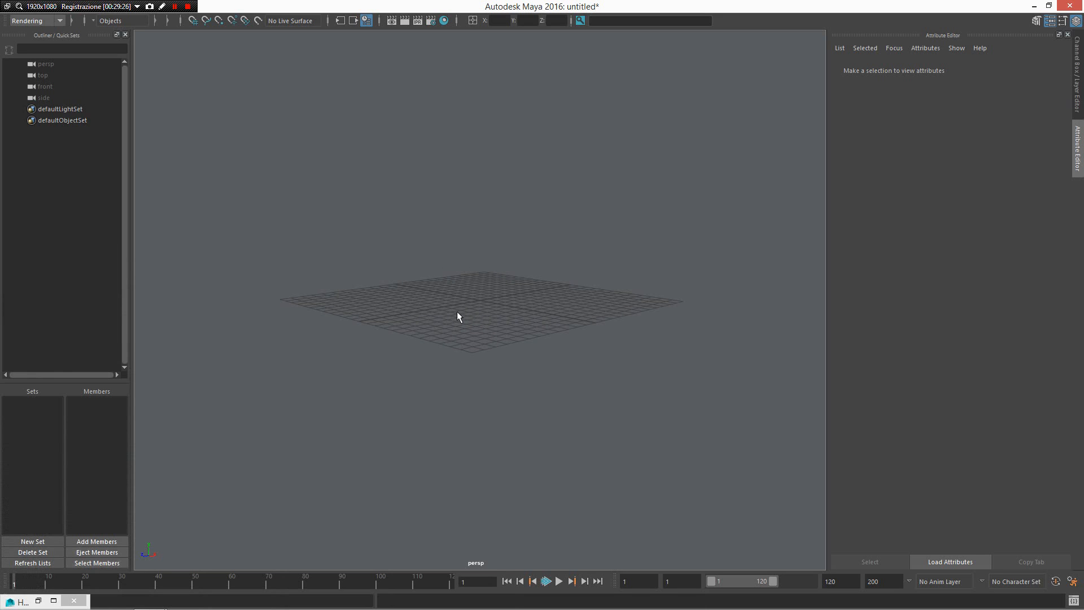
pyautogui.keyDown('alt'); pyautogui.moveTo(457, 316); pyautogui.dragTo(508, 303); pyautogui.keyUp('alt')
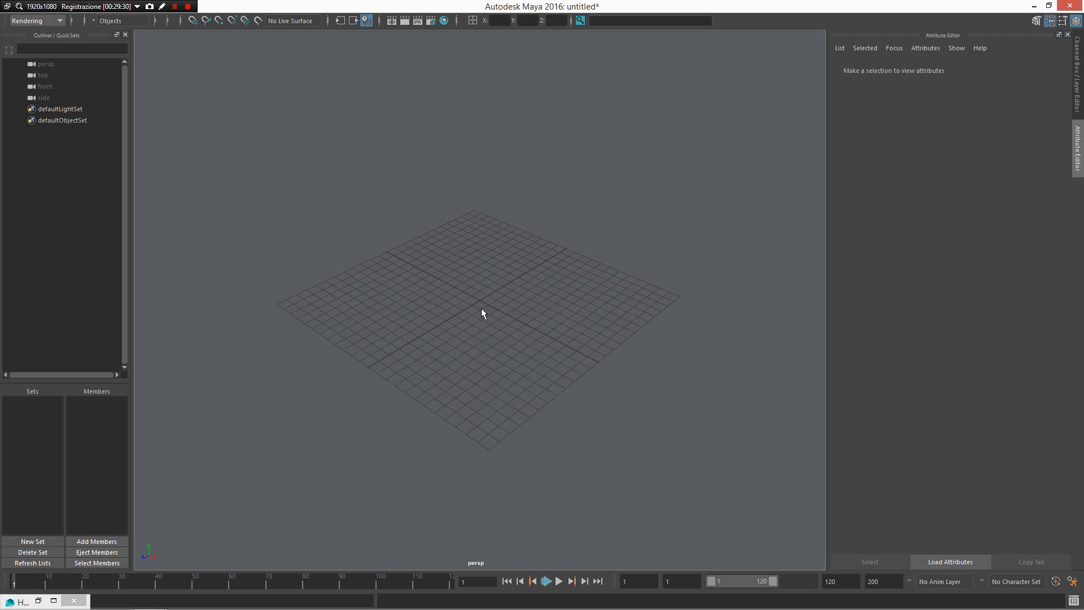
pyautogui.moveTo(483, 309); pyautogui.dragTo(488, 375, button='right')
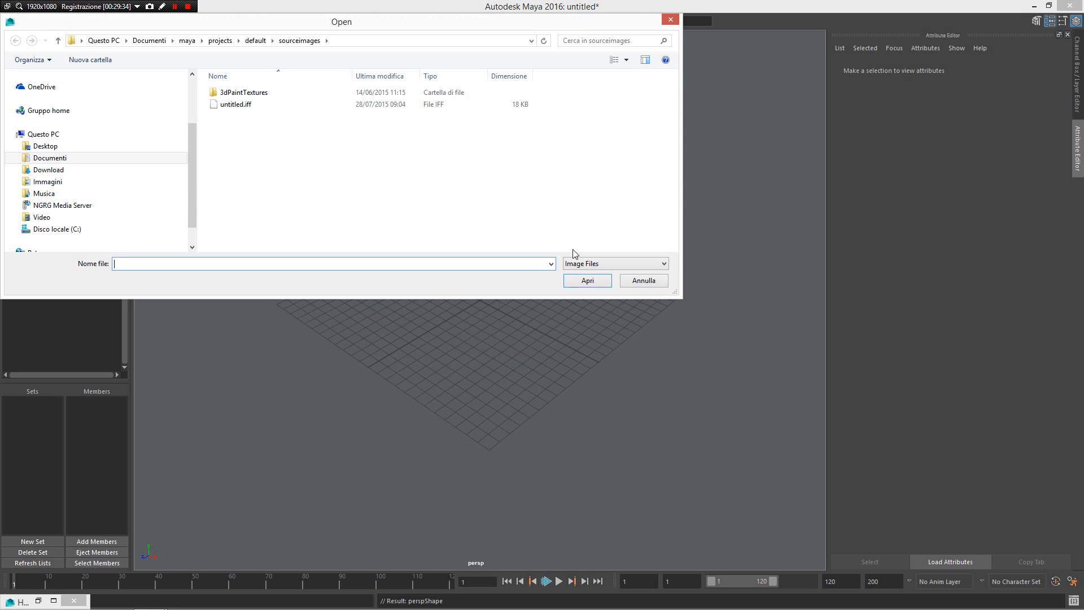
pyautogui.doubleClick(265, 109)
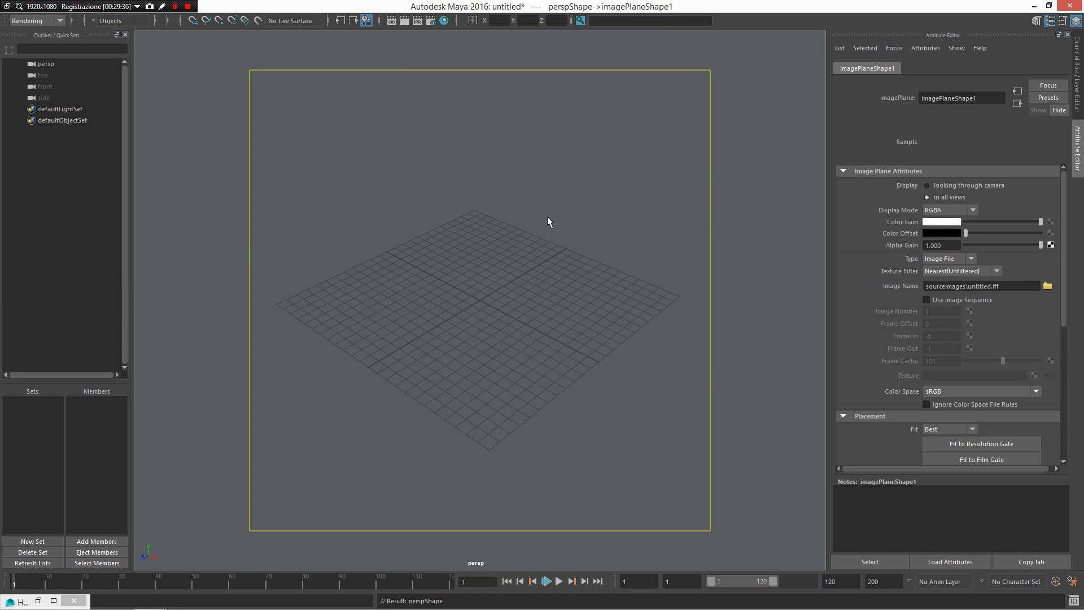
pyautogui.keyDown('alt'); pyautogui.moveTo(323, 257); pyautogui.dragTo(611, 130); pyautogui.keyUp('alt')
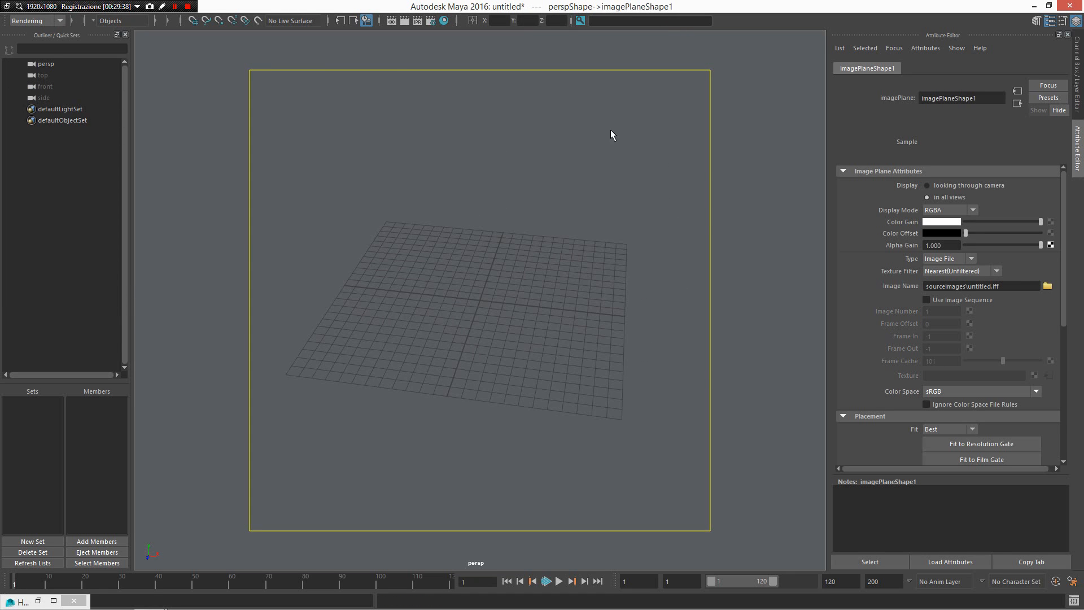
# - Switch to the side view and add an image plane to its camera using untitled.iff
pyautogui.press('space')
pyautogui.press('space')
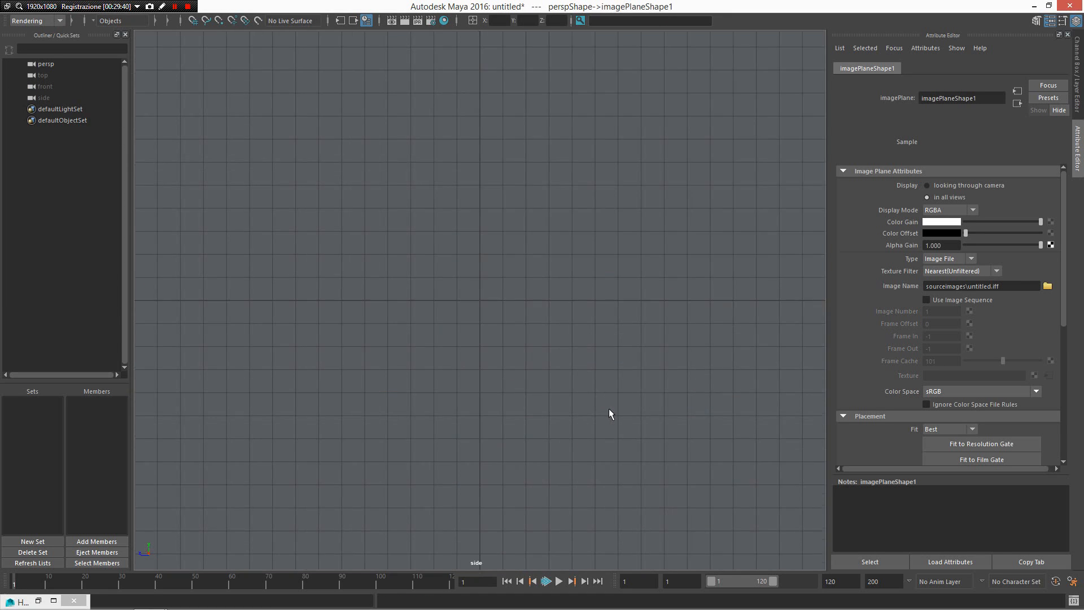
pyautogui.rightClick(553, 301)
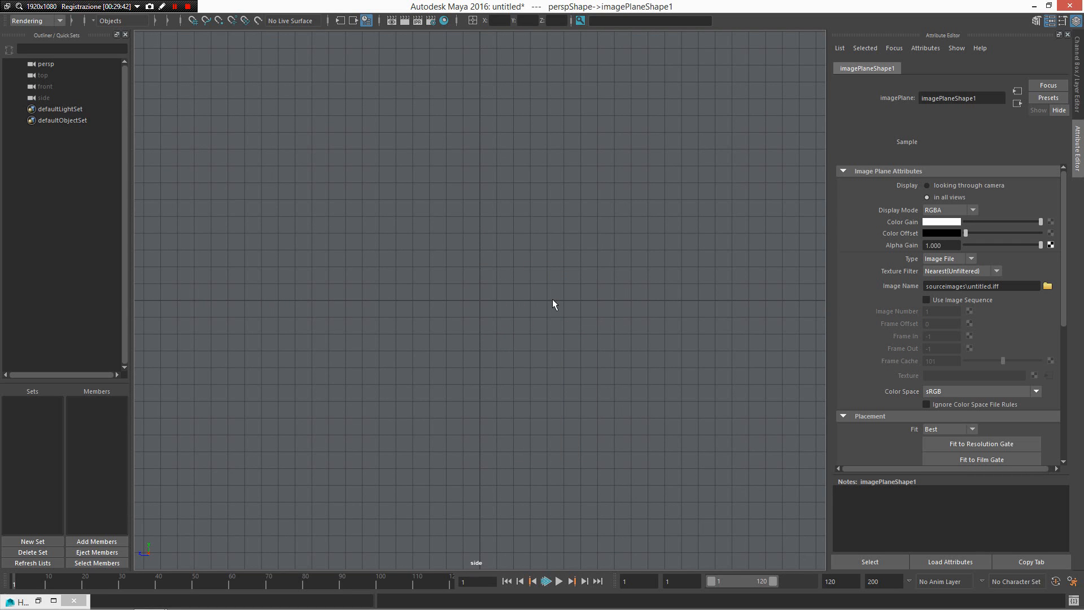
pyautogui.rightClick(553, 302)
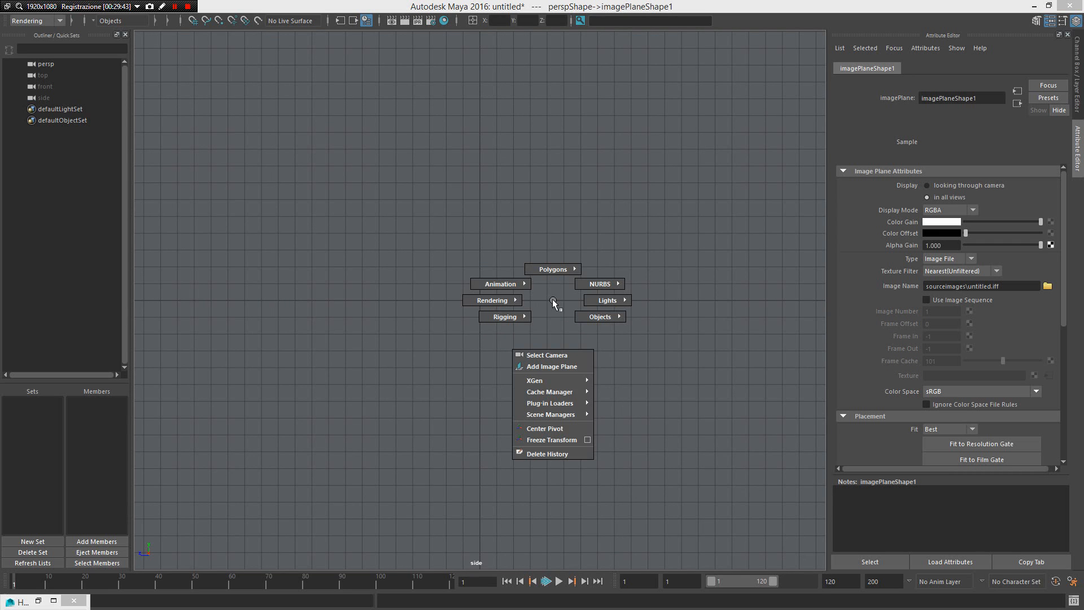
pyautogui.click(572, 367)
pyautogui.doubleClick(237, 105)
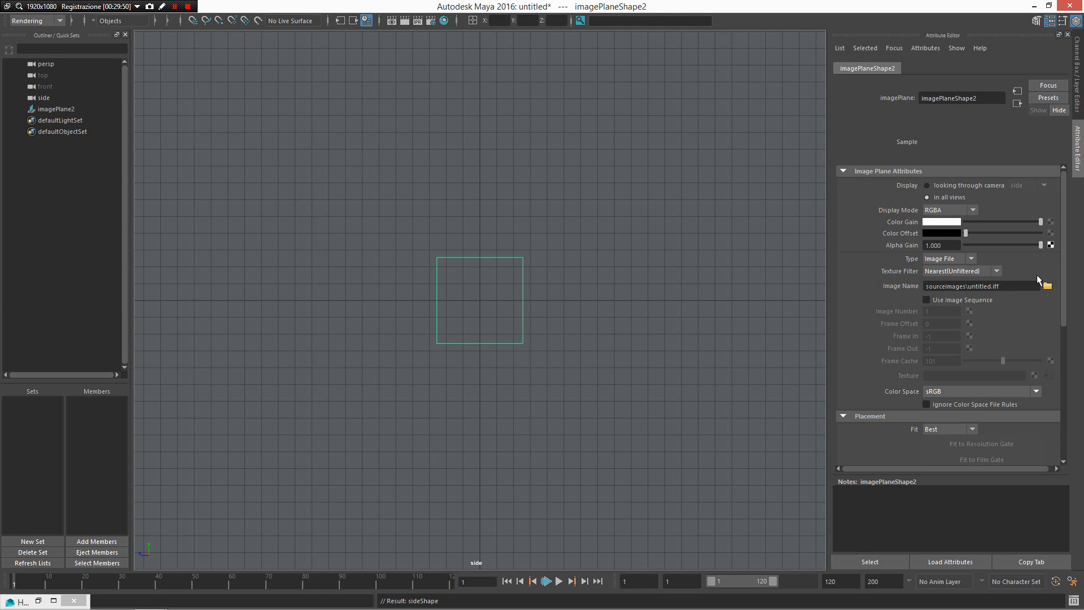
# - Inspect the side camera's image plane up close and in the four-view layout
pyautogui.keyDown('alt'); pyautogui.moveTo(436, 236); pyautogui.dragTo(595, 366, button='right'); pyautogui.keyUp('alt')
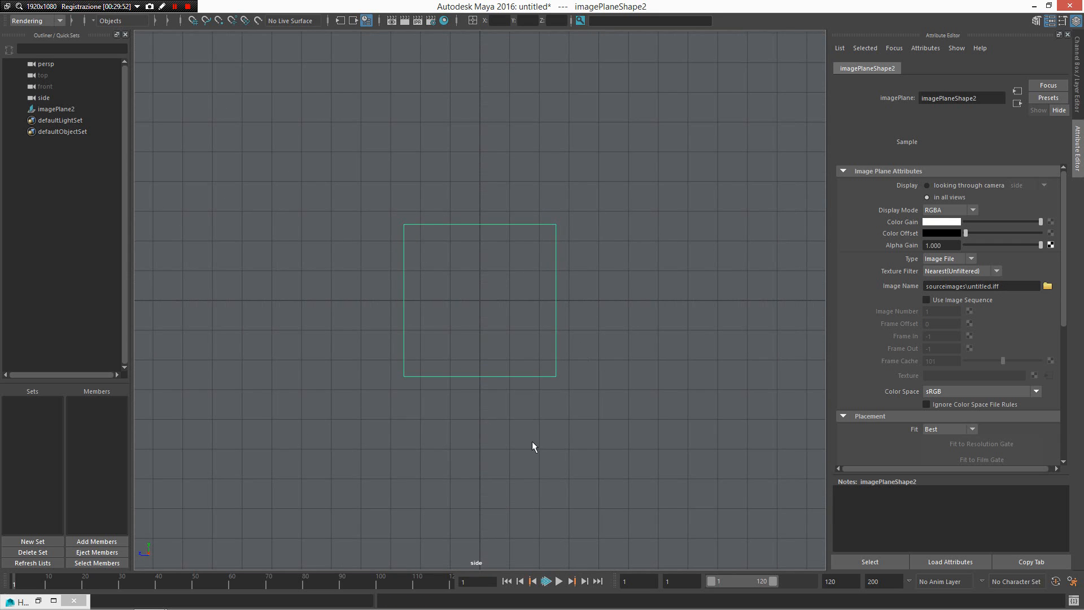
pyautogui.keyDown('alt'); pyautogui.moveTo(532, 441); pyautogui.dragTo(368, 303, button='right'); pyautogui.keyUp('alt')
pyautogui.press('space')
pyautogui.click(641, 230)
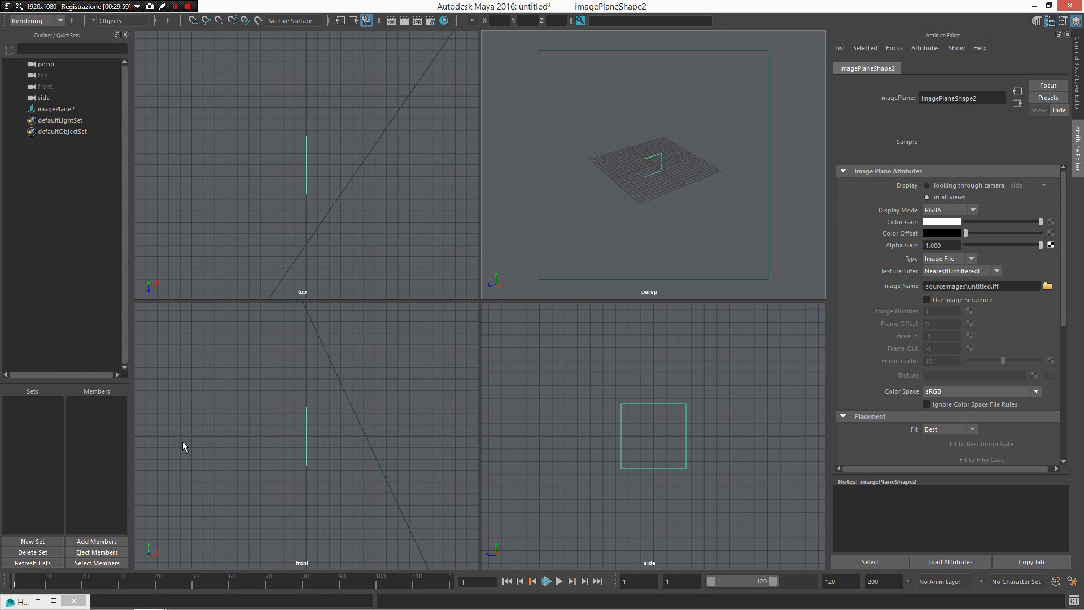
pyautogui.click(259, 434)
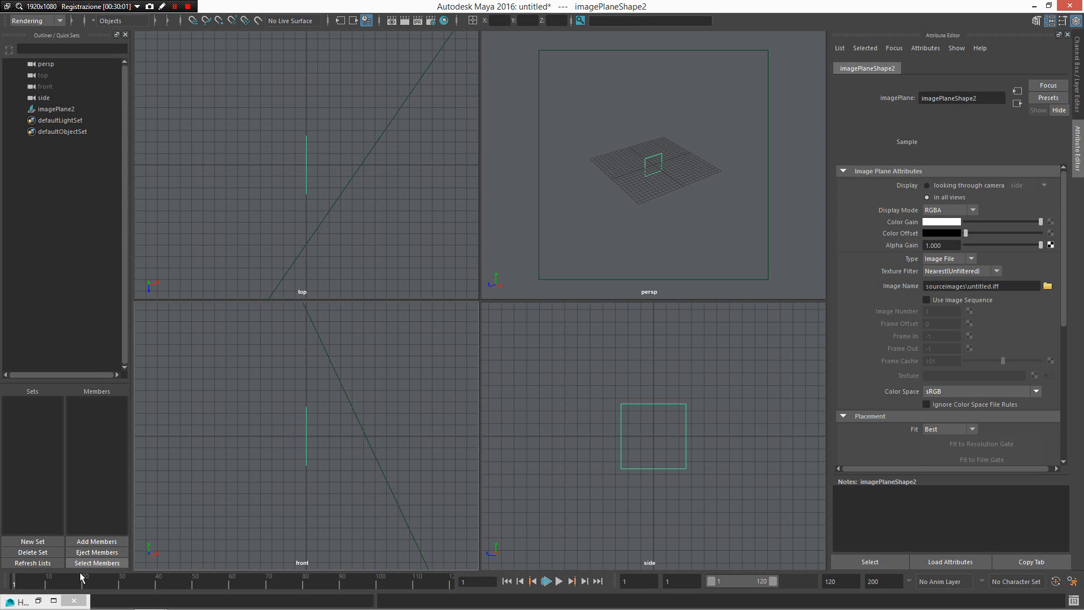
# - Examine the Modifier Occupy Volume, Brush Surface Snap, Brush Surface Collide Inside and Brush No Surface Collide scripts in the Hotkey Editor
pyautogui.click(53, 601)
pyautogui.click(202, 336)
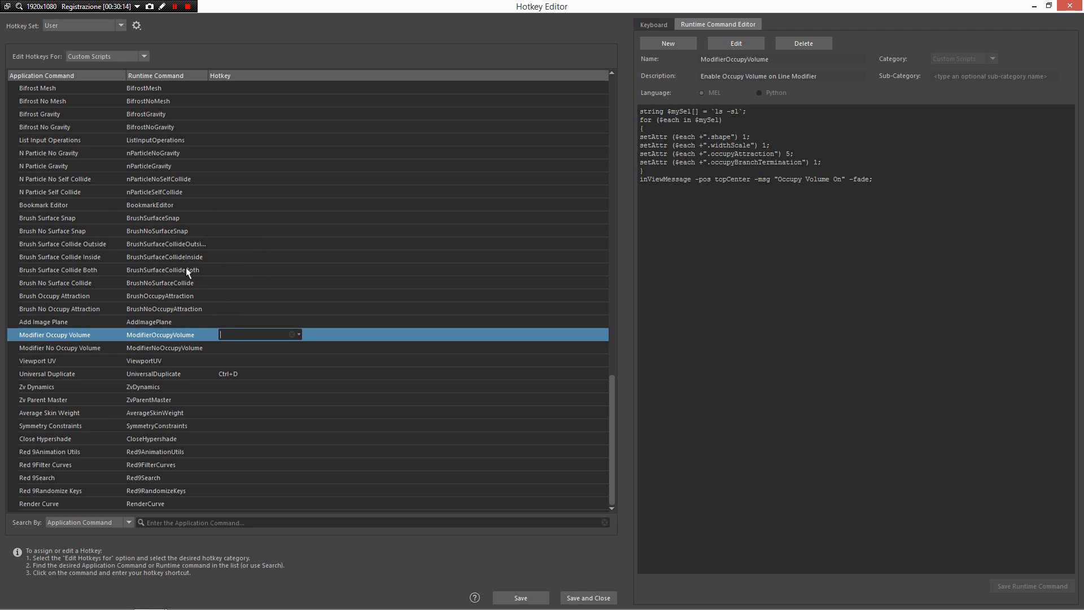
pyautogui.click(184, 219)
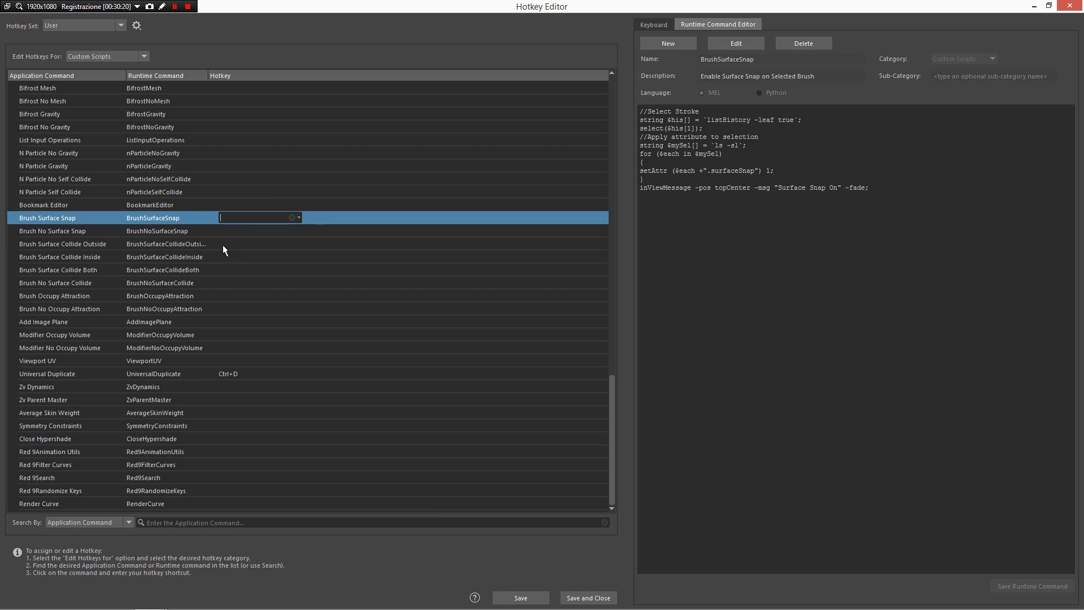
pyautogui.click(304, 252)
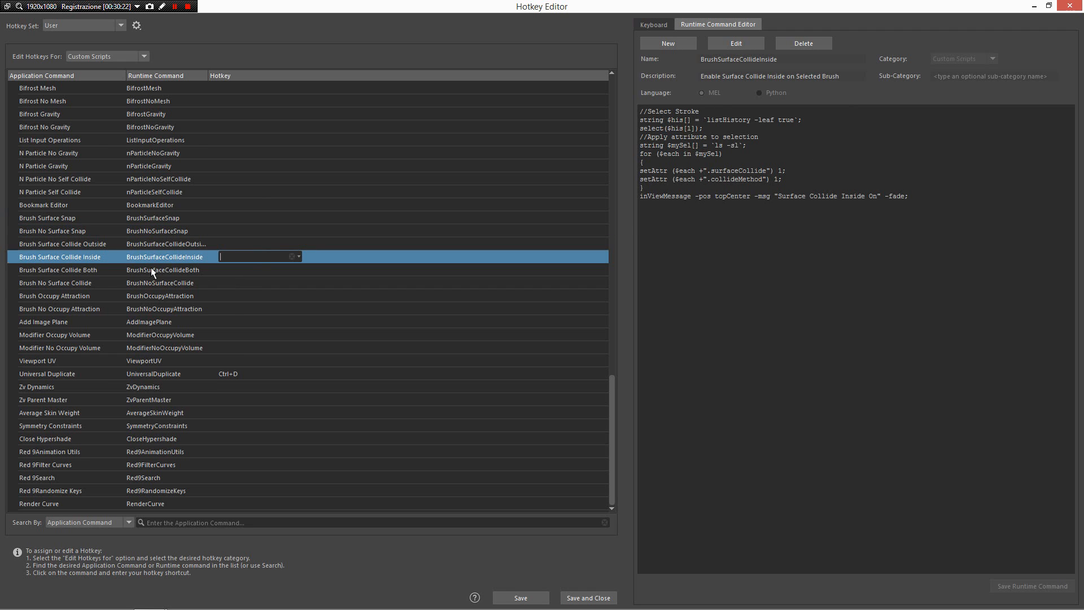
pyautogui.click(170, 282)
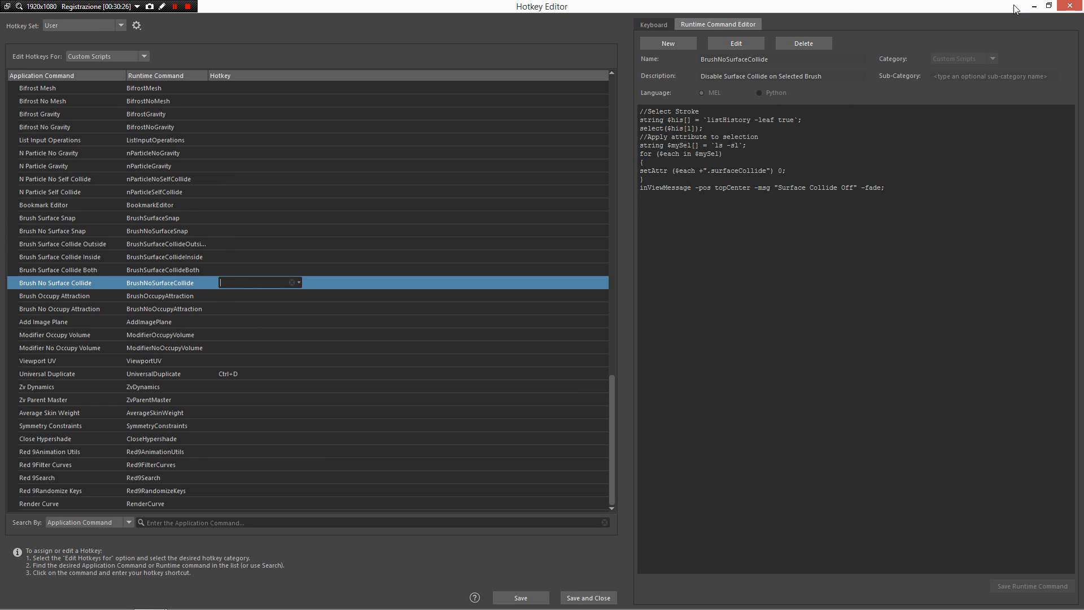
# - Restore the Hotkey Editor to a floating window and enlarge the perspective view to fill the workspace
pyautogui.click(1049, 6)
pyautogui.press('space')
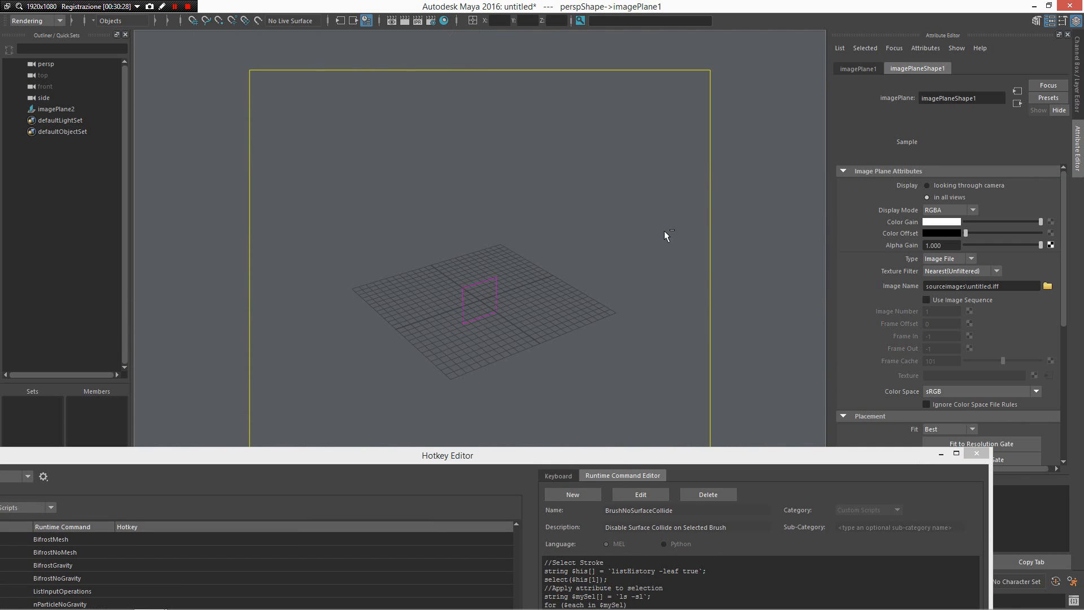
# - Start a new scene and create a polygon sphere above the grid
pyautogui.hotkey('ctrl', 'n')
pyautogui.click(540, 312)
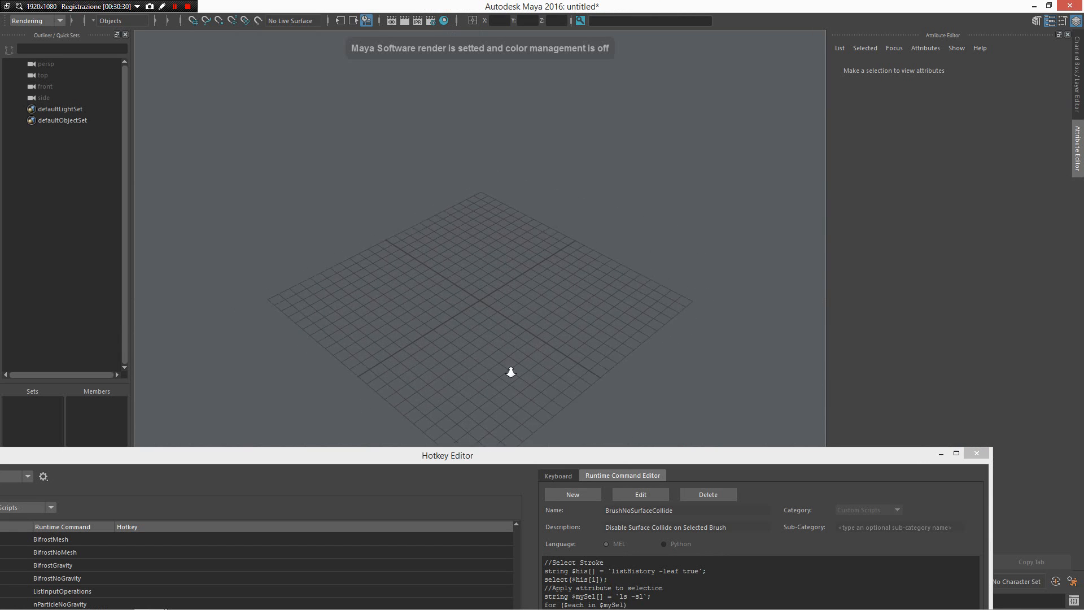
pyautogui.keyDown('alt'); pyautogui.moveTo(511, 372); pyautogui.dragTo(486, 311); pyautogui.keyUp('alt')
pyautogui.moveTo(485, 310)
pyautogui.keyDown('shift'); pyautogui.mouseDown(button='right')
pyautogui.moveTo(476, 235)
pyautogui.moveTo(497, 215)
pyautogui.moveTo(483, 238)
pyautogui.moveTo(423, 234)
pyautogui.mouseUp(button='right'); pyautogui.keyUp('shift')
pyautogui.moveTo(494, 304); pyautogui.dragTo(538, 308)
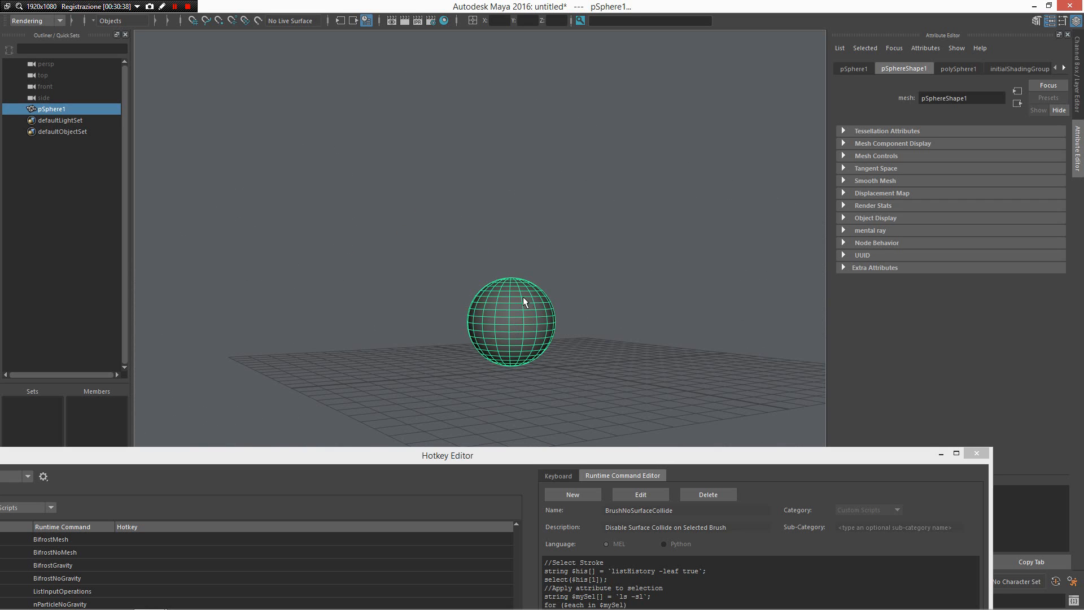
# - Activate the Paint Effects tool for the sphere and open the Visor, positioning it clear of the sphere
pyautogui.moveTo(523, 296); pyautogui.dragTo(511, 257, button='right')
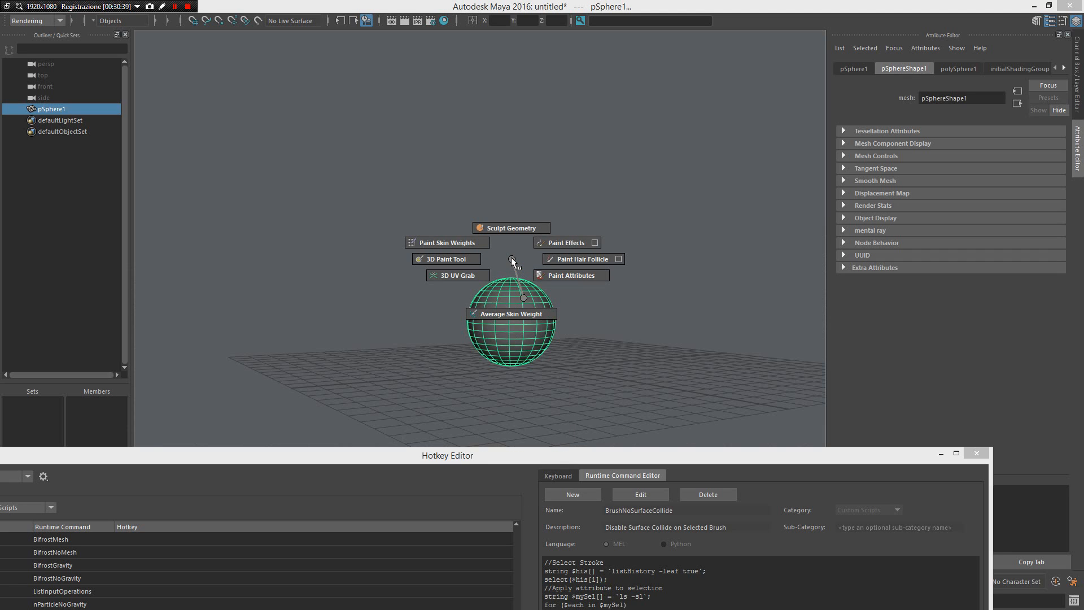
pyautogui.moveTo(512, 259)
pyautogui.mouseDown(button='right')
pyautogui.moveTo(609, 245)
pyautogui.moveTo(600, 246)
pyautogui.mouseUp(button='right')
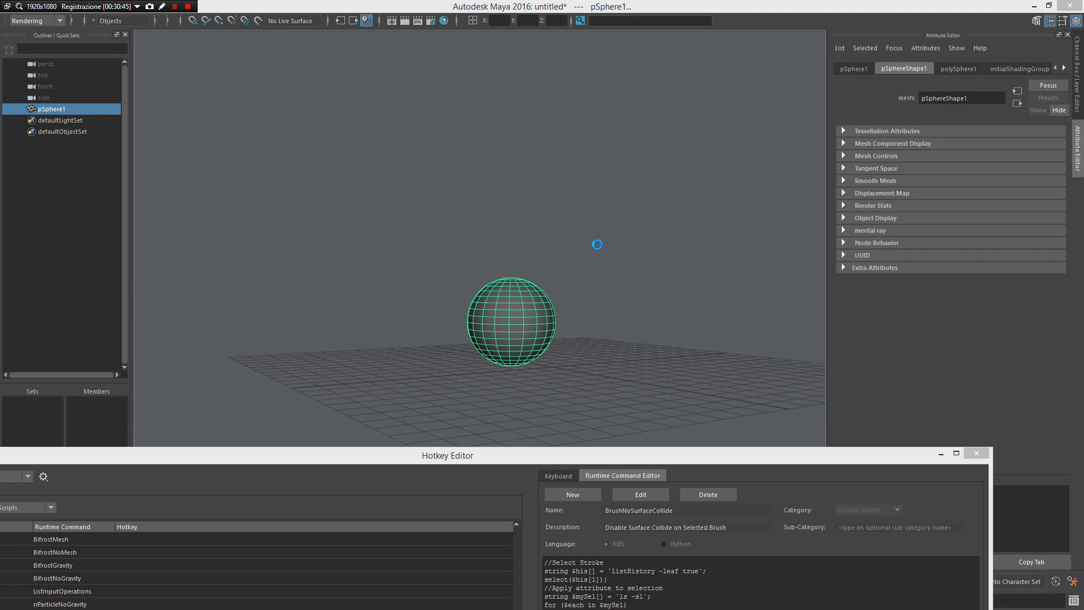
pyautogui.hotkey('shift', 'v')
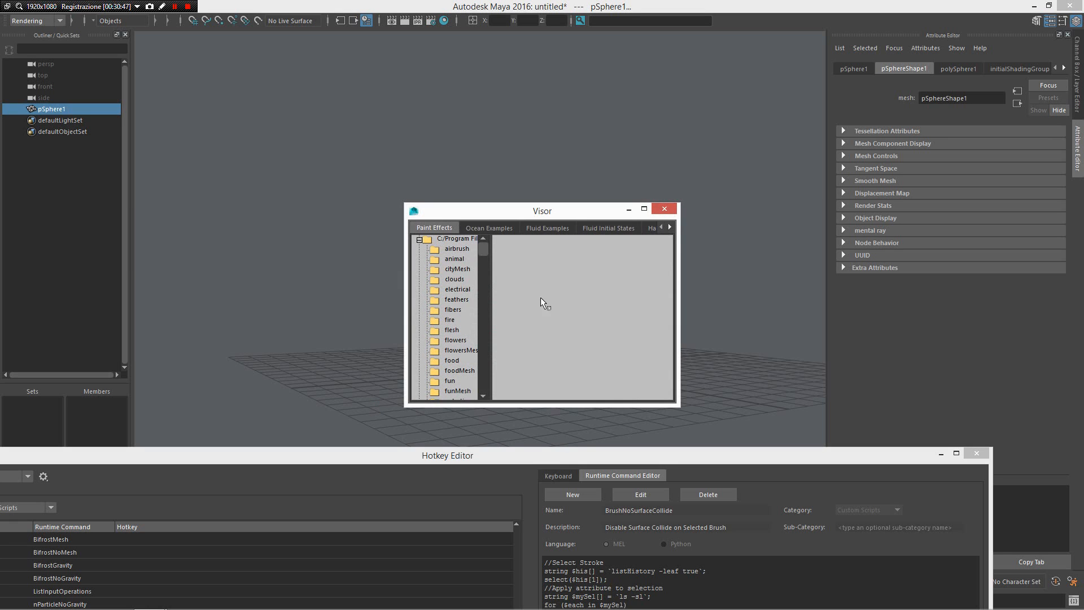
pyautogui.moveTo(484, 219)
pyautogui.mouseDown()
pyautogui.moveTo(286, 118)
pyautogui.moveTo(203, 95)
pyautogui.mouseUp()
# - Browse the Paint Effects brush folders and pick the straw.mel brush from the grasses folder
pyautogui.click(170, 166)
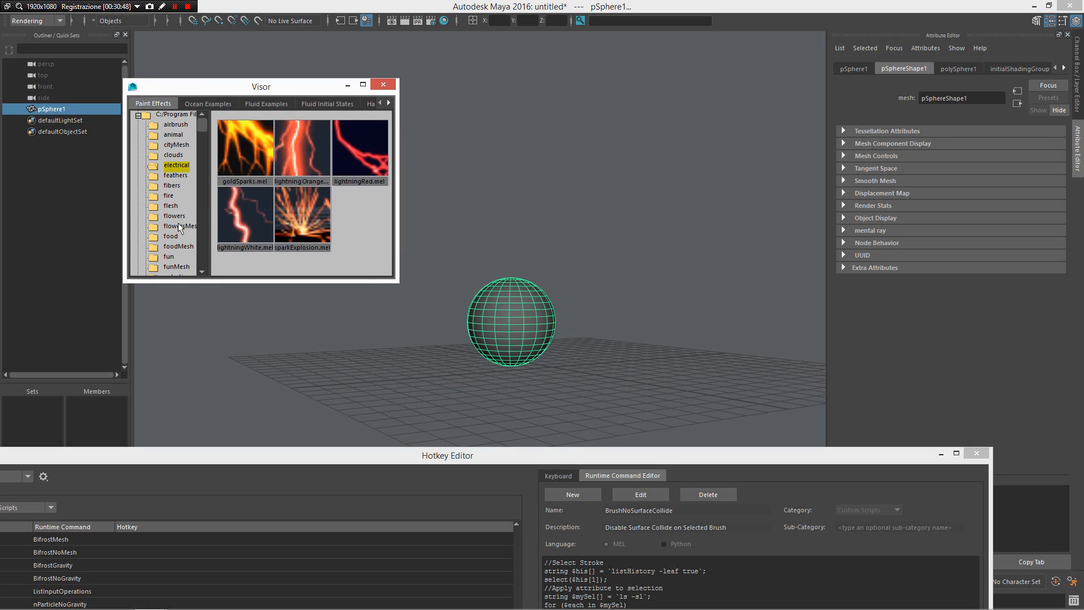
pyautogui.scroll(-1, 172, 198)
pyautogui.click(178, 227)
pyautogui.click(177, 215)
pyautogui.scroll(-2, 177, 215)
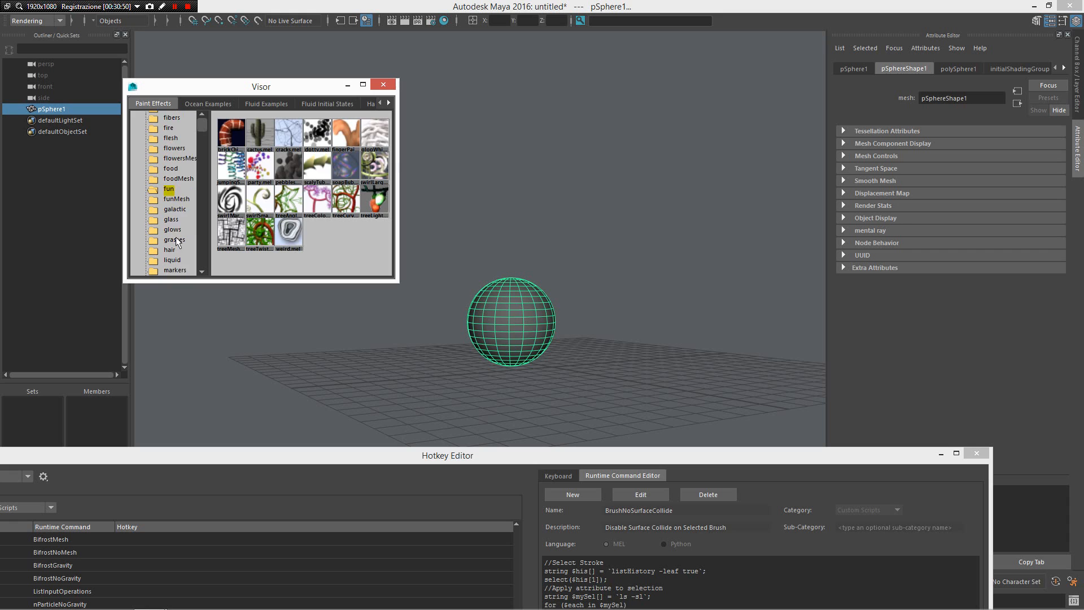
pyautogui.click(172, 216)
pyautogui.click(175, 226)
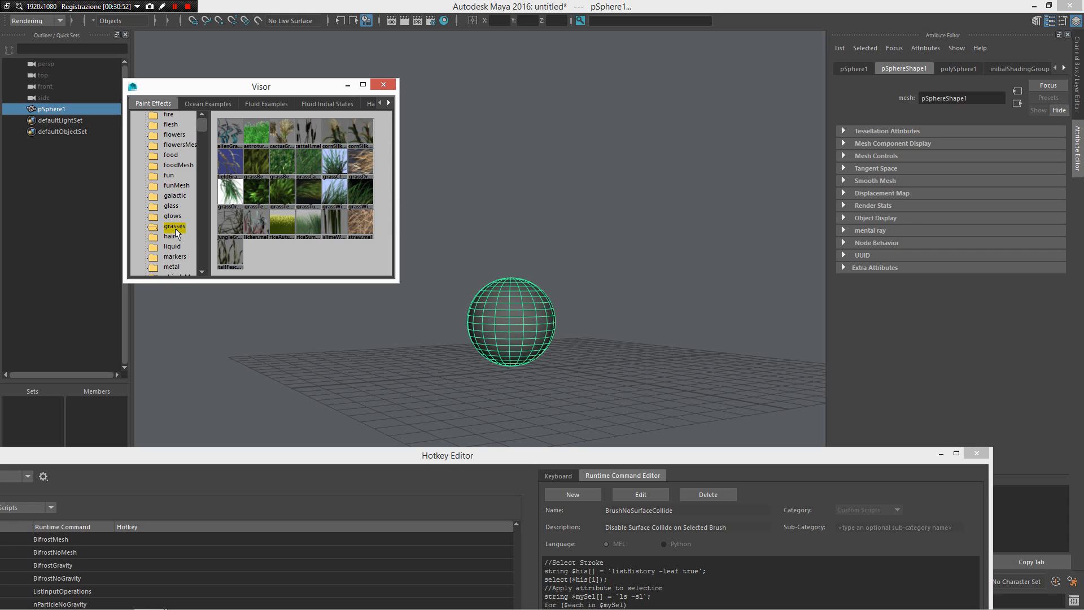
pyautogui.click(362, 221)
# - Paint a straw stroke on one side of the sphere and a stroke with another grass brush on the opposite side
pyautogui.scroll(2, 583, 319)
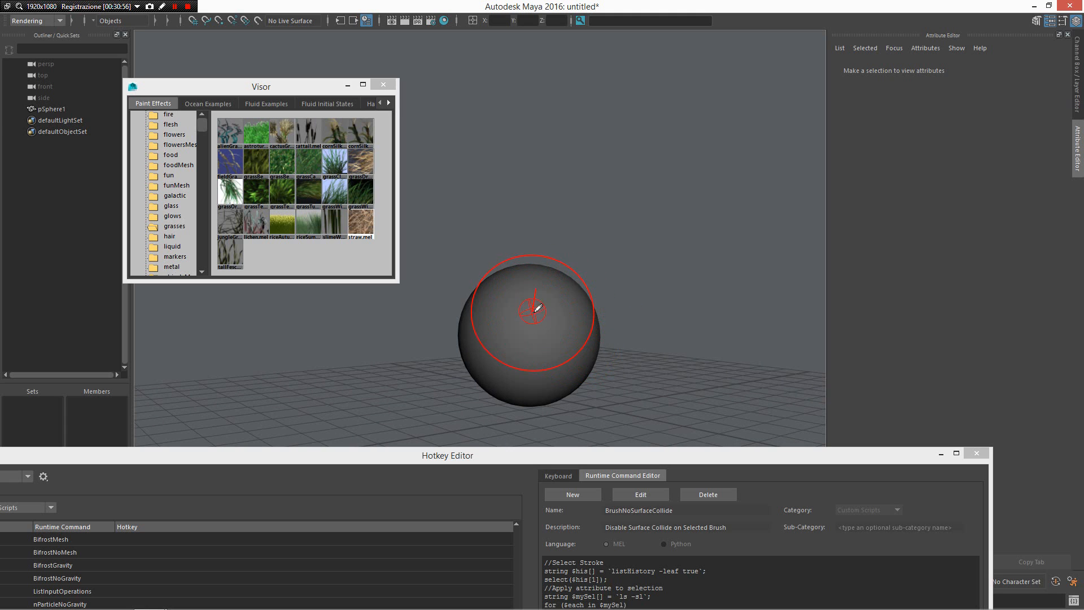
pyautogui.moveTo(537, 307)
pyautogui.mouseDown()
pyautogui.moveTo(623, 311)
pyautogui.moveTo(598, 311)
pyautogui.mouseUp()
pyautogui.click(260, 205)
pyautogui.moveTo(475, 329)
pyautogui.keyDown('alt'); pyautogui.mouseDown()
pyautogui.moveTo(608, 370)
pyautogui.moveTo(534, 343)
pyautogui.mouseUp(); pyautogui.keyUp('alt')
pyautogui.moveTo(530, 338); pyautogui.dragTo(500, 321)
# - Select the strokeGrassTexNarrow1 stroke and turn its Surface Snap on
pyautogui.moveTo(508, 339)
pyautogui.keyDown('alt'); pyautogui.mouseDown()
pyautogui.moveTo(549, 408)
pyautogui.moveTo(625, 214)
pyautogui.mouseUp(); pyautogui.keyUp('alt')
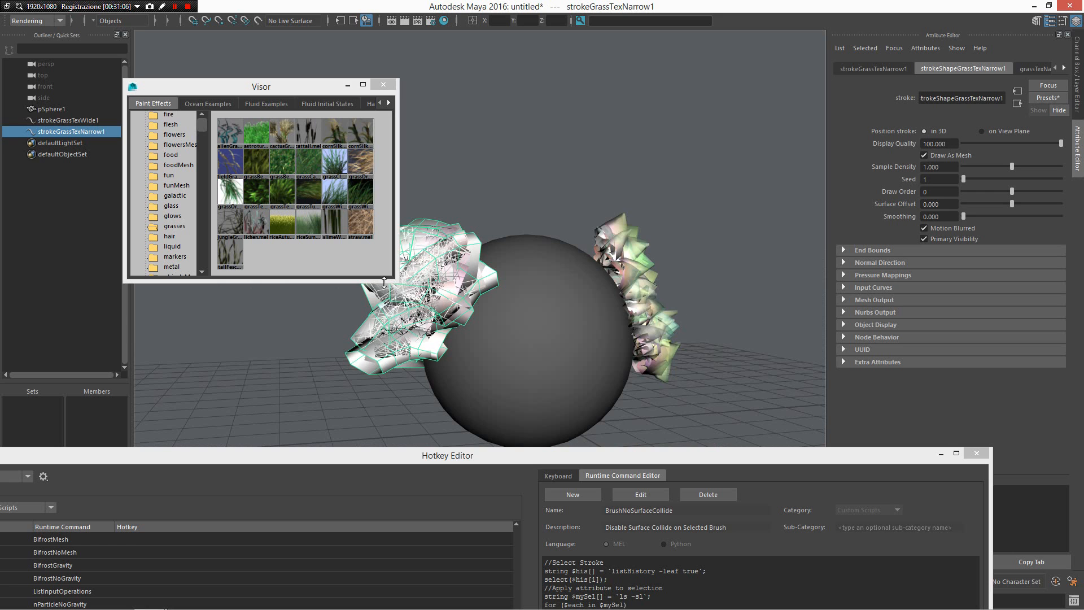
pyautogui.moveTo(384, 283)
pyautogui.keyDown('alt'); pyautogui.mouseDown()
pyautogui.moveTo(460, 290)
pyautogui.moveTo(477, 249)
pyautogui.moveTo(527, 225)
pyautogui.moveTo(430, 288)
pyautogui.mouseUp(); pyautogui.keyUp('alt')
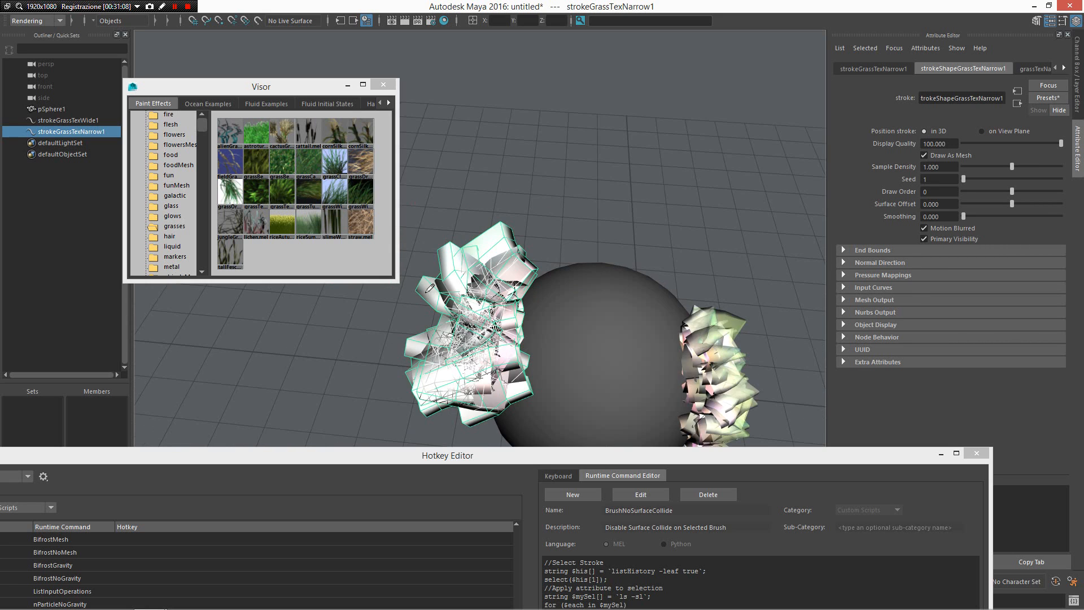
pyautogui.keyDown('alt'); pyautogui.moveTo(480, 395); pyautogui.dragTo(460, 282); pyautogui.keyUp('alt')
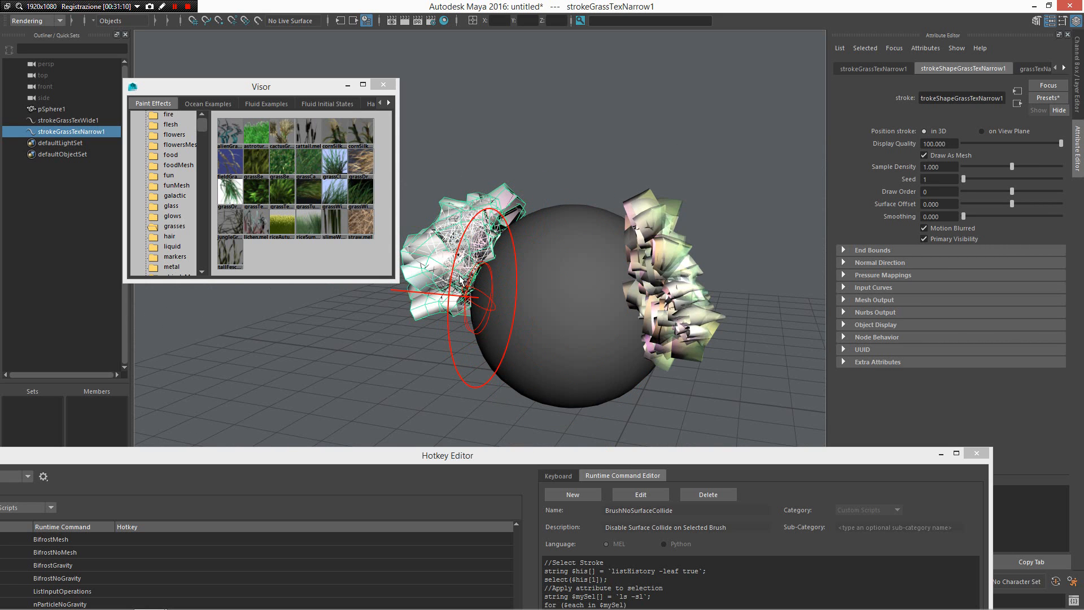
pyautogui.keyDown('alt'); pyautogui.moveTo(532, 194); pyautogui.dragTo(510, 215); pyautogui.keyUp('alt')
pyautogui.click(510, 215)
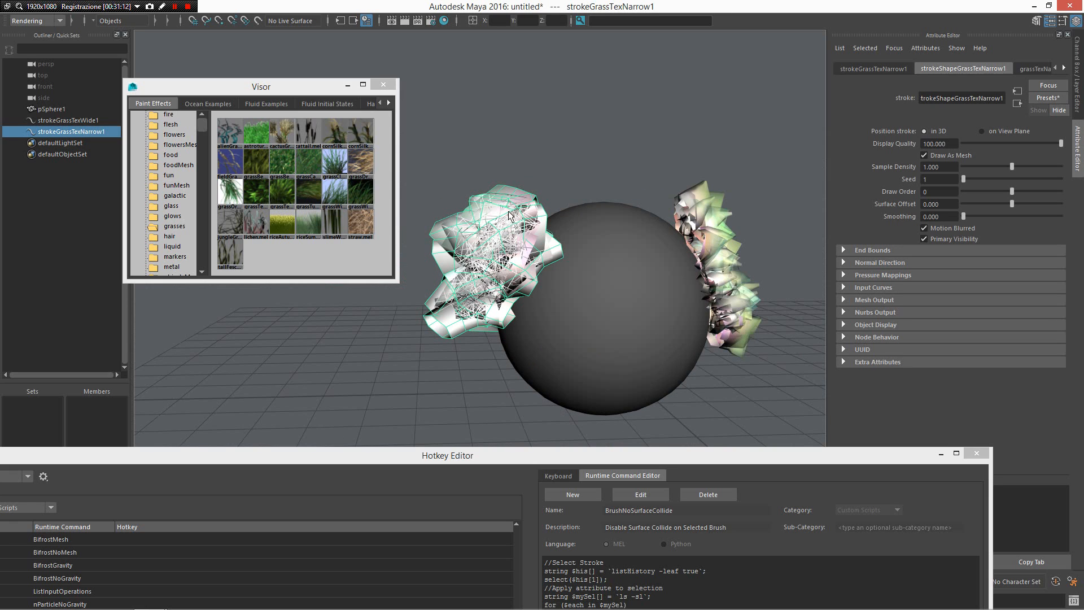
pyautogui.rightClick(494, 243)
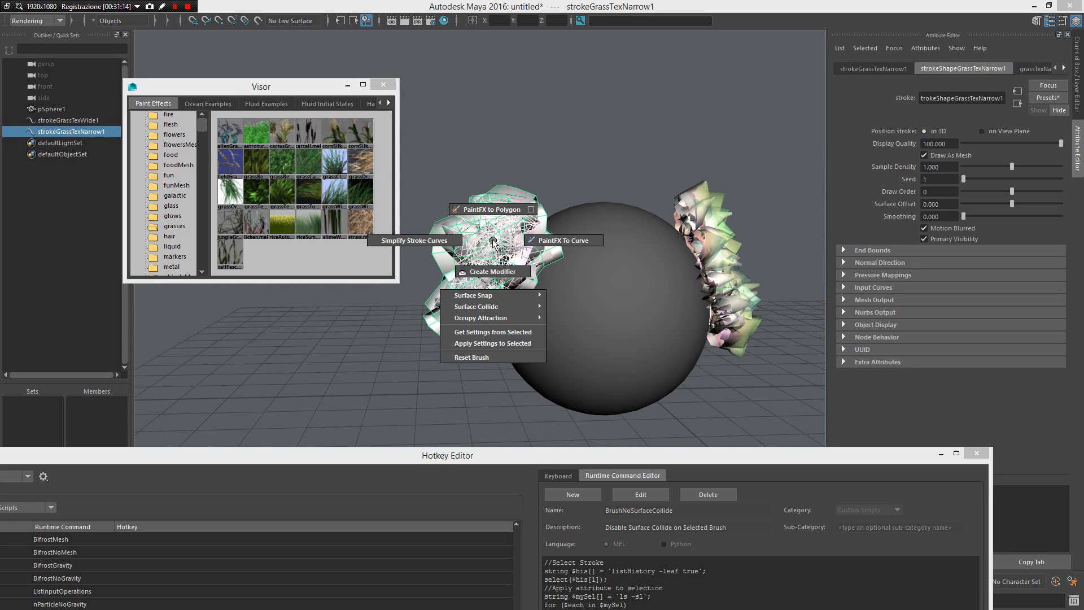
pyautogui.moveTo(484, 295)
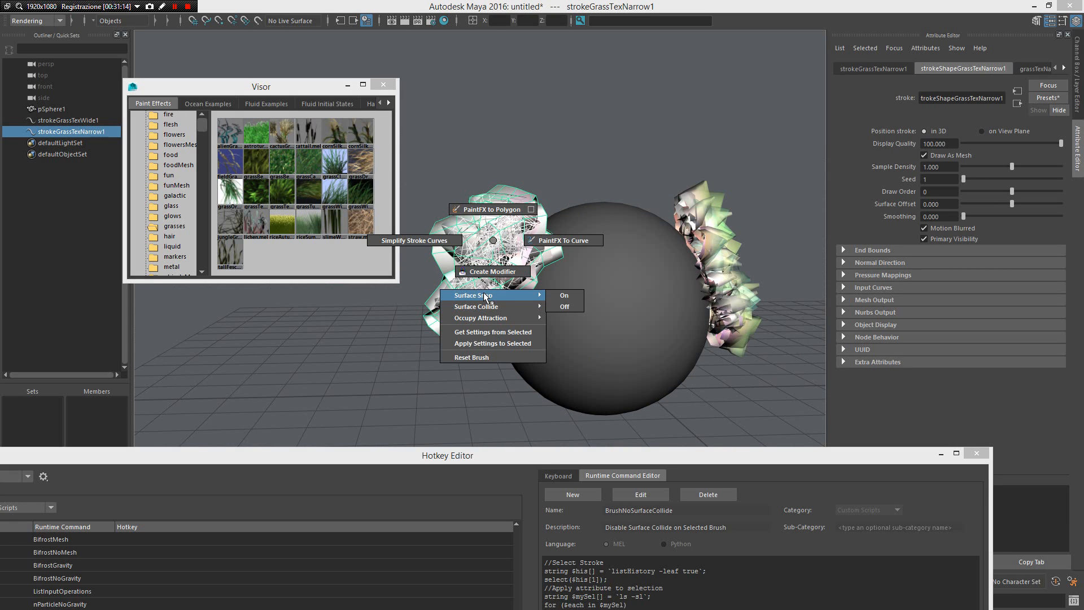
pyautogui.click(562, 296)
pyautogui.moveTo(599, 326)
pyautogui.keyDown('alt'); pyautogui.mouseDown()
pyautogui.moveTo(570, 361)
pyautogui.moveTo(652, 326)
pyautogui.mouseUp(); pyautogui.keyUp('alt')
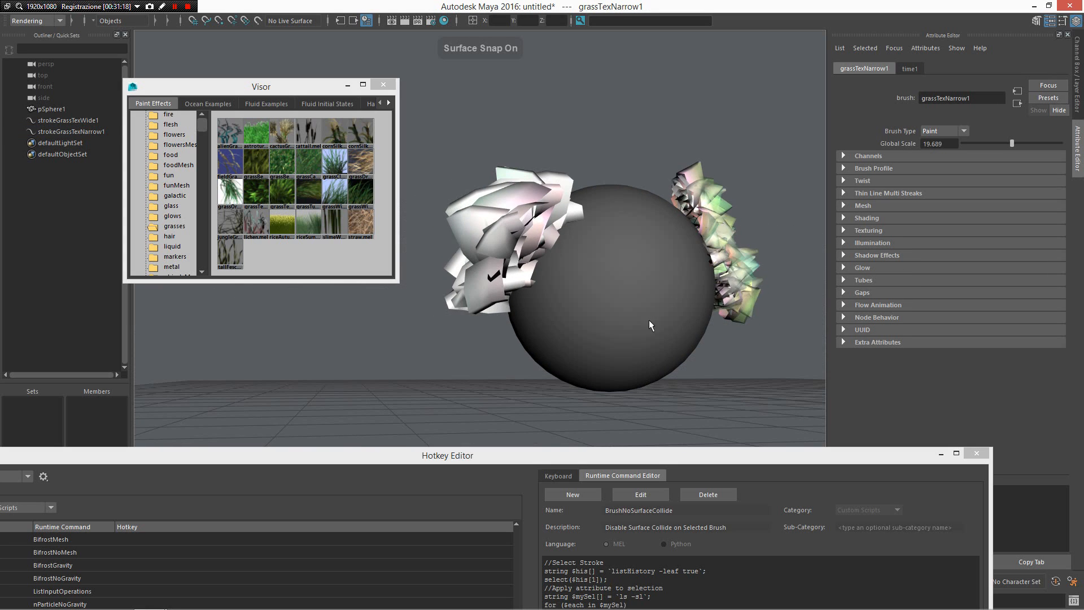
# - Select the strokeGrassTexWide1 stroke and turn its Surface Snap on
pyautogui.click(750, 278)
pyautogui.keyDown('alt'); pyautogui.moveTo(750, 278); pyautogui.dragTo(715, 241); pyautogui.keyUp('alt')
pyautogui.rightClick(715, 240)
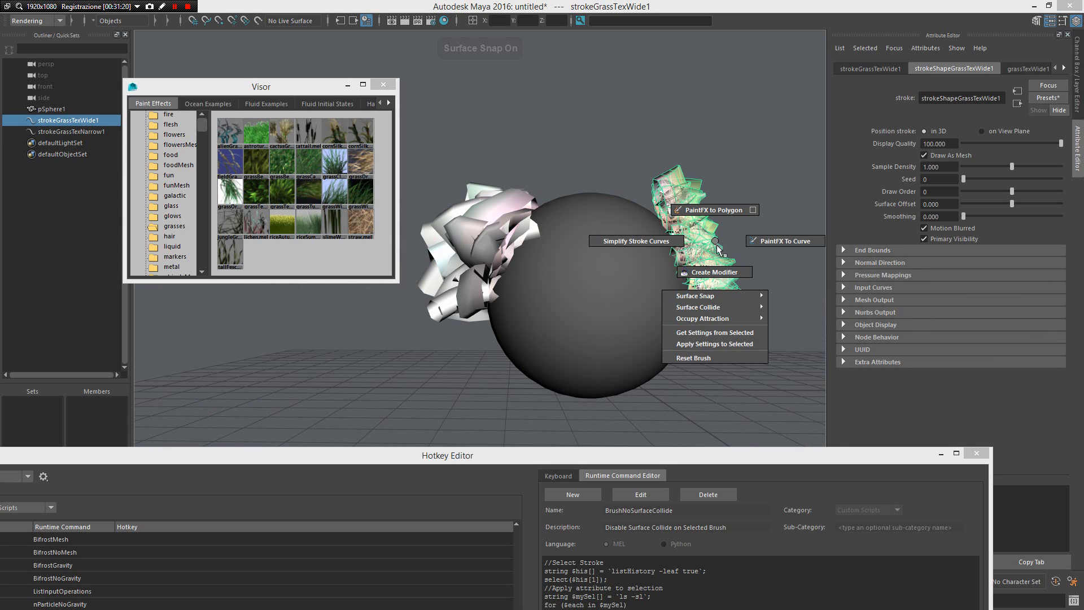
pyautogui.moveTo(715, 296)
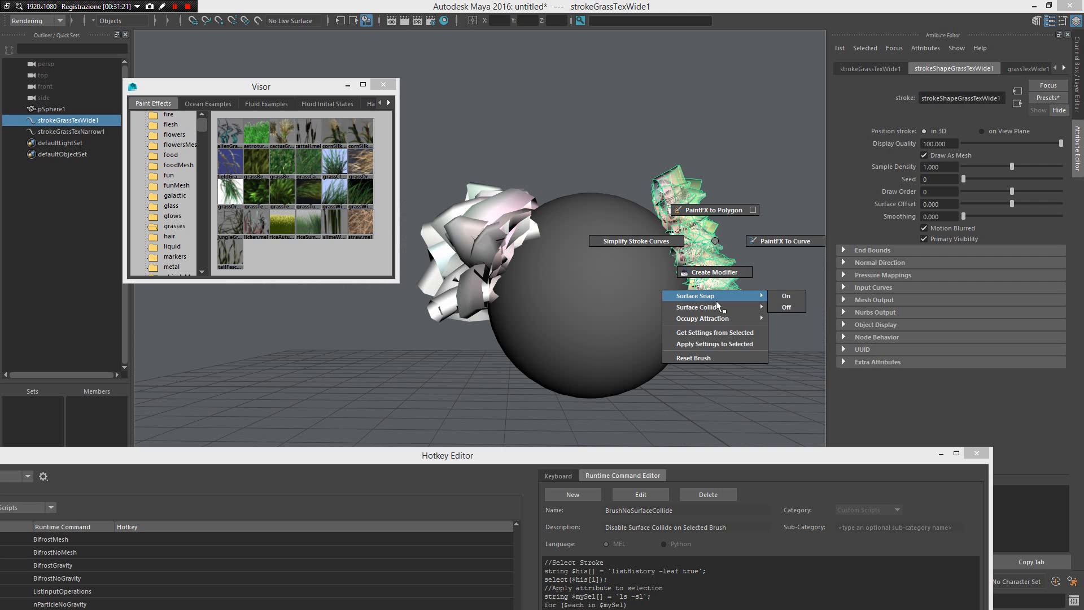
pyautogui.click(771, 297)
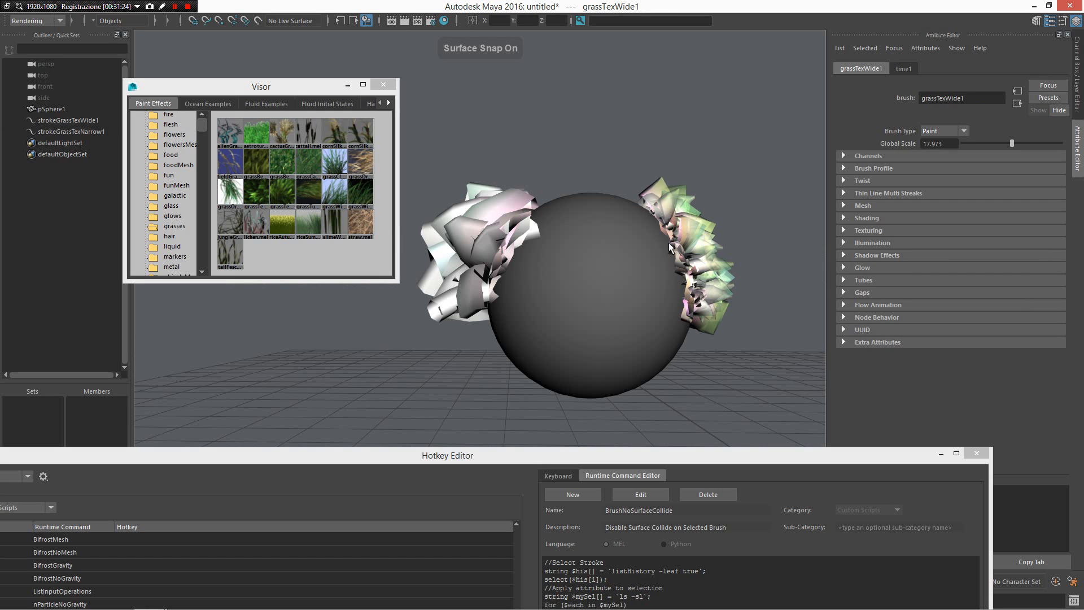
# - Inspect the strokes on the sphere and review the Surface Collide options for the strokeGrassTexWide1 stroke
pyautogui.click(661, 260)
pyautogui.moveTo(661, 259)
pyautogui.keyDown('alt'); pyautogui.mouseDown()
pyautogui.moveTo(581, 317)
pyautogui.moveTo(472, 305)
pyautogui.moveTo(534, 334)
pyautogui.mouseUp(); pyautogui.keyUp('alt')
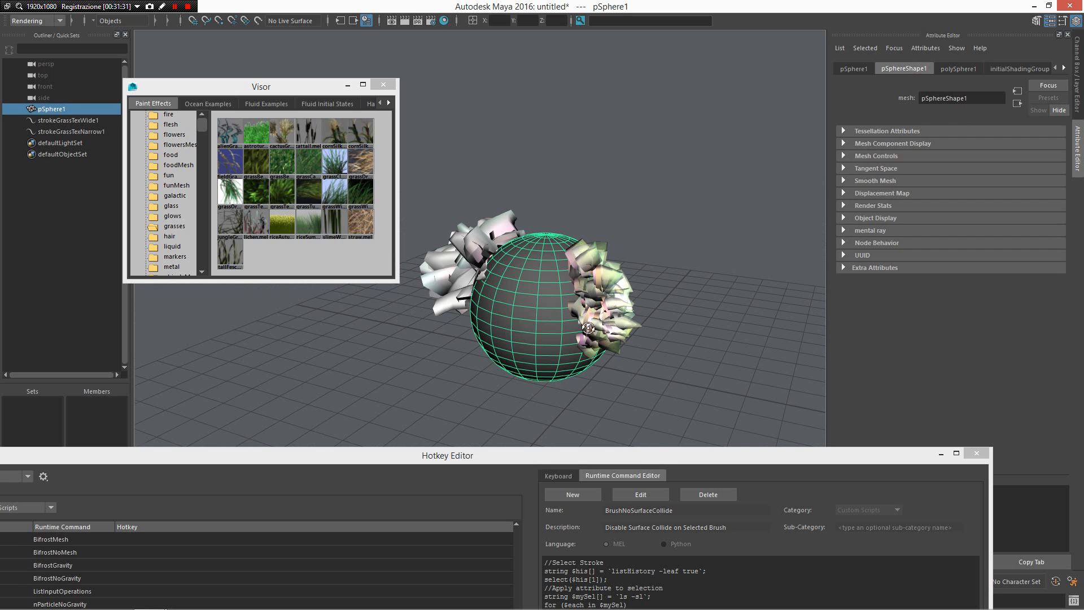
pyautogui.keyDown('alt'); pyautogui.moveTo(588, 327); pyautogui.dragTo(678, 242); pyautogui.keyUp('alt')
pyautogui.moveTo(542, 455)
pyautogui.mouseDown()
pyautogui.moveTo(559, 310)
pyautogui.moveTo(556, 422)
pyautogui.mouseUp()
pyautogui.click(669, 267)
pyautogui.rightClick(637, 280)
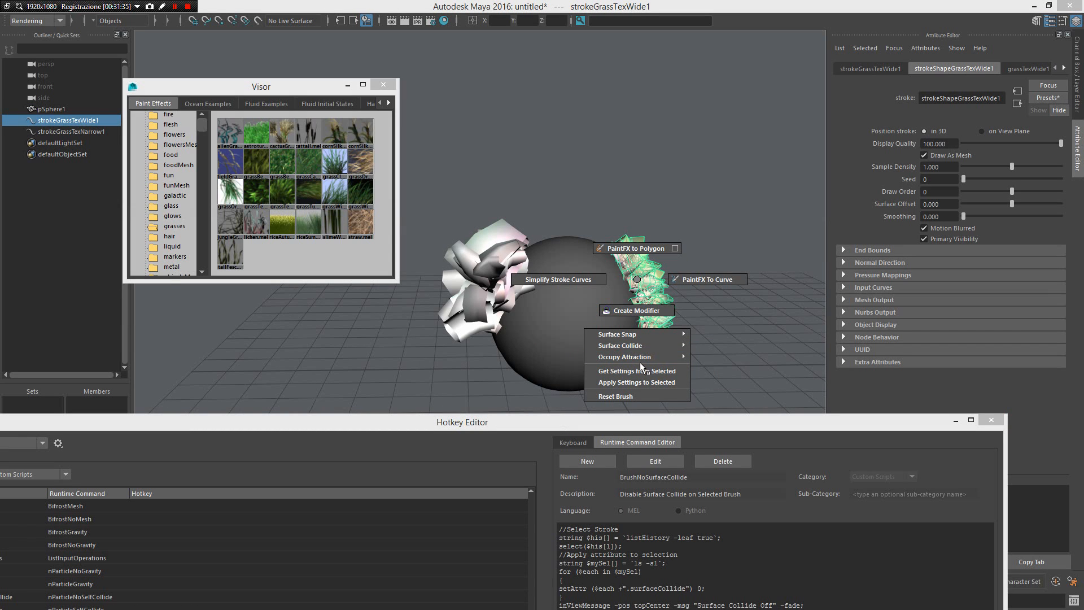
pyautogui.moveTo(637, 351)
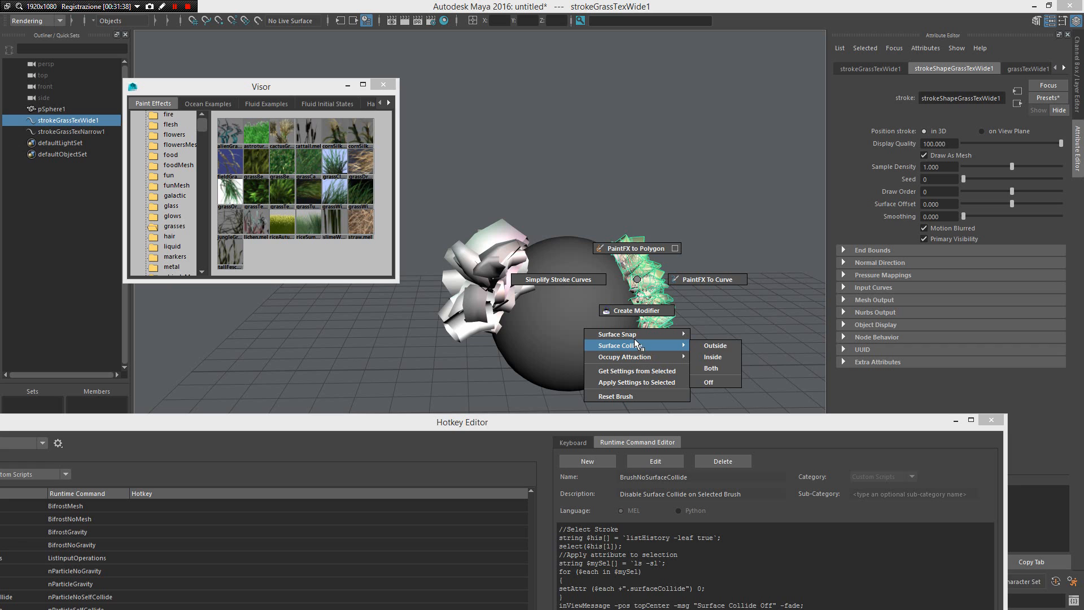
pyautogui.moveTo(642, 344)
pyautogui.mouseDown(button='right')
pyautogui.moveTo(637, 255)
pyautogui.moveTo(656, 285)
pyautogui.moveTo(555, 346)
pyautogui.mouseUp(button='right')
# - Bring the Hotkey Editor into view and examine the Add Image Plane and Modifier Occupy Volume scripts
pyautogui.moveTo(435, 425); pyautogui.dragTo(634, 152)
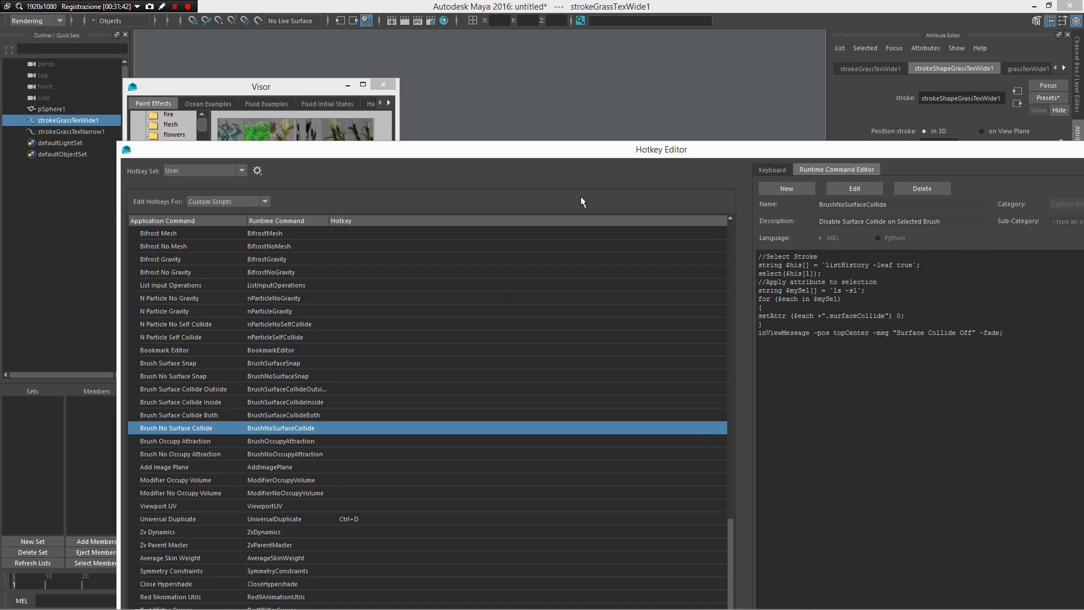
pyautogui.click(348, 465)
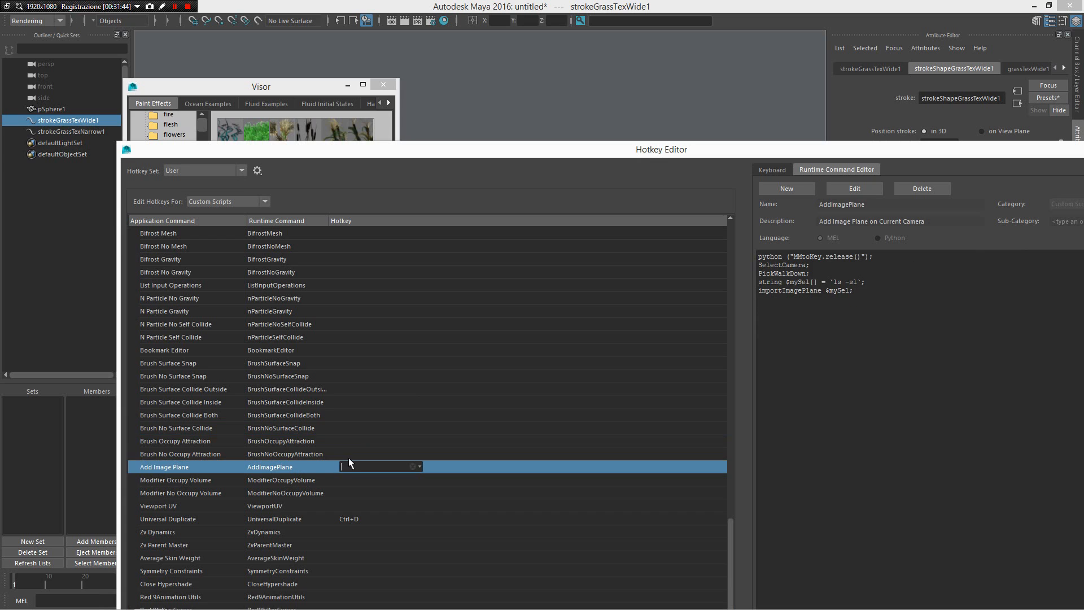
pyautogui.click(313, 481)
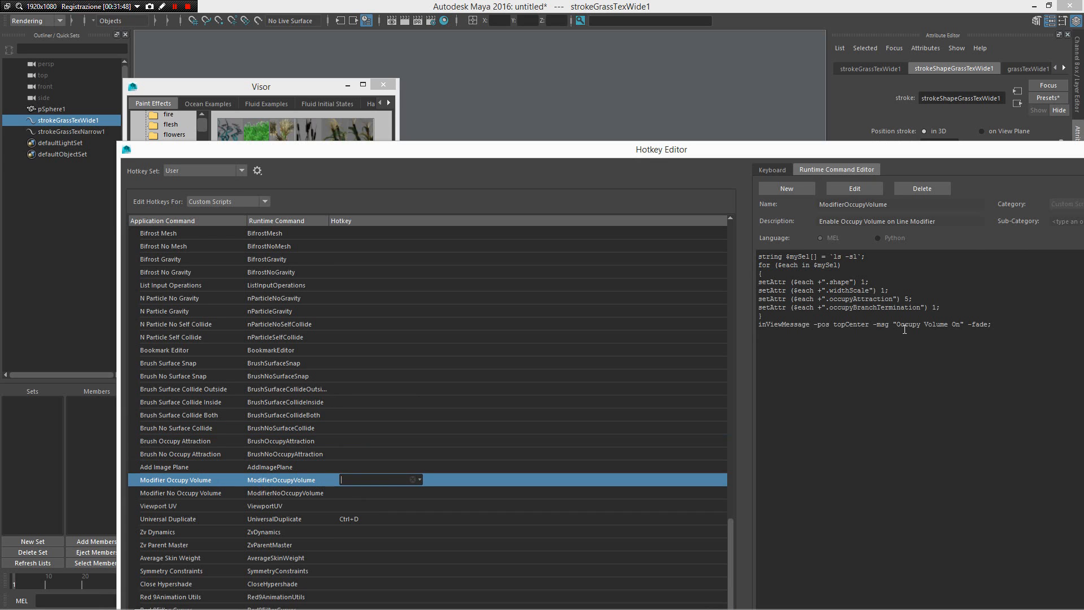
pyautogui.press('Escape')
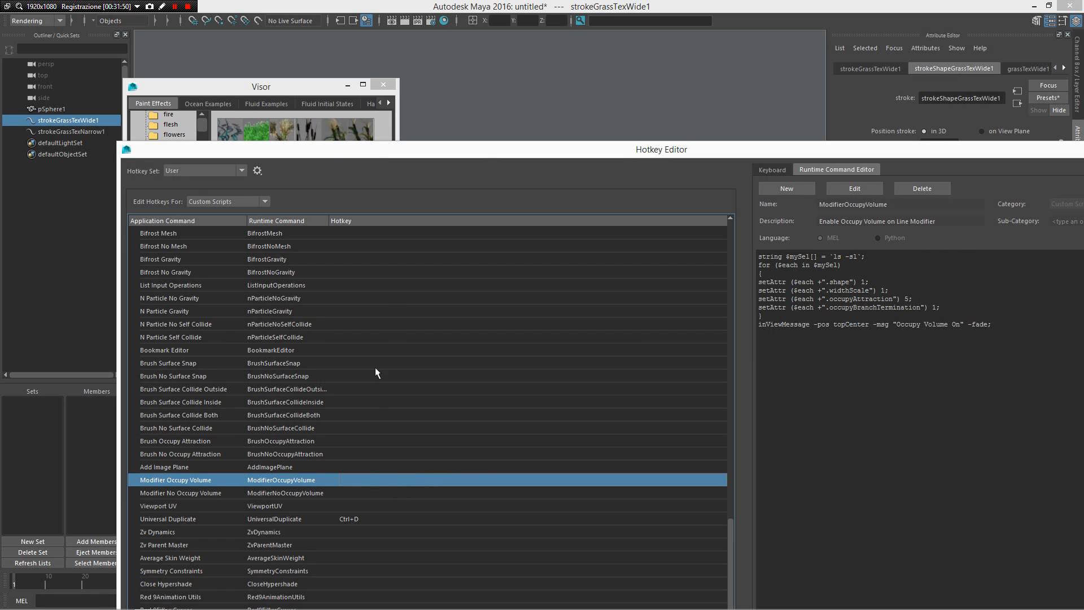
# - Examine the Viewport UV script in the Hotkey Editor, then minimize the editor
pyautogui.moveTo(483, 158); pyautogui.dragTo(548, 50)
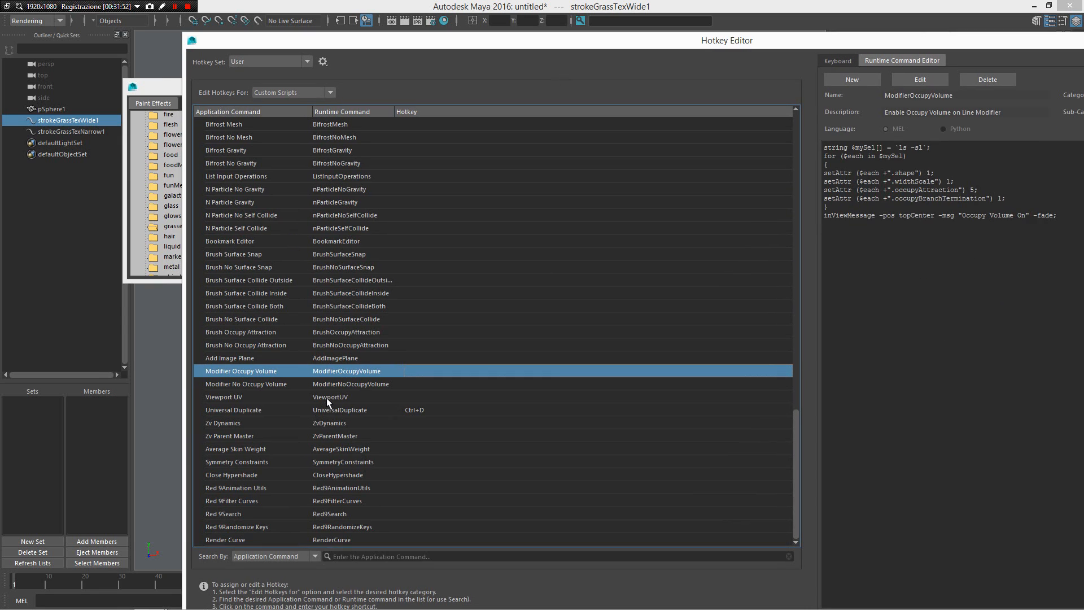
pyautogui.click(327, 398)
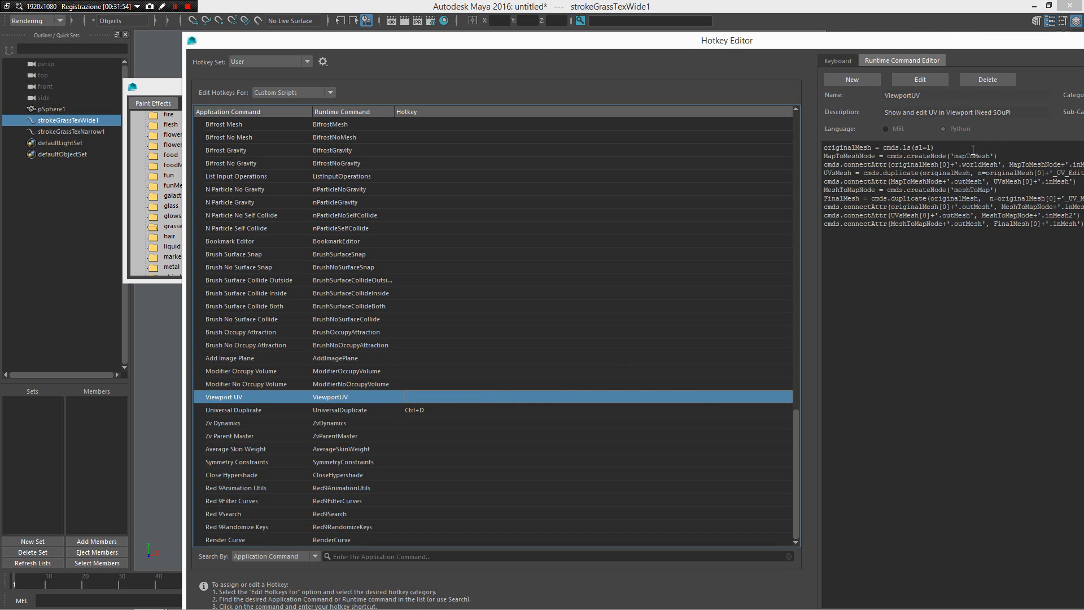
pyautogui.doubleClick(1016, 41)
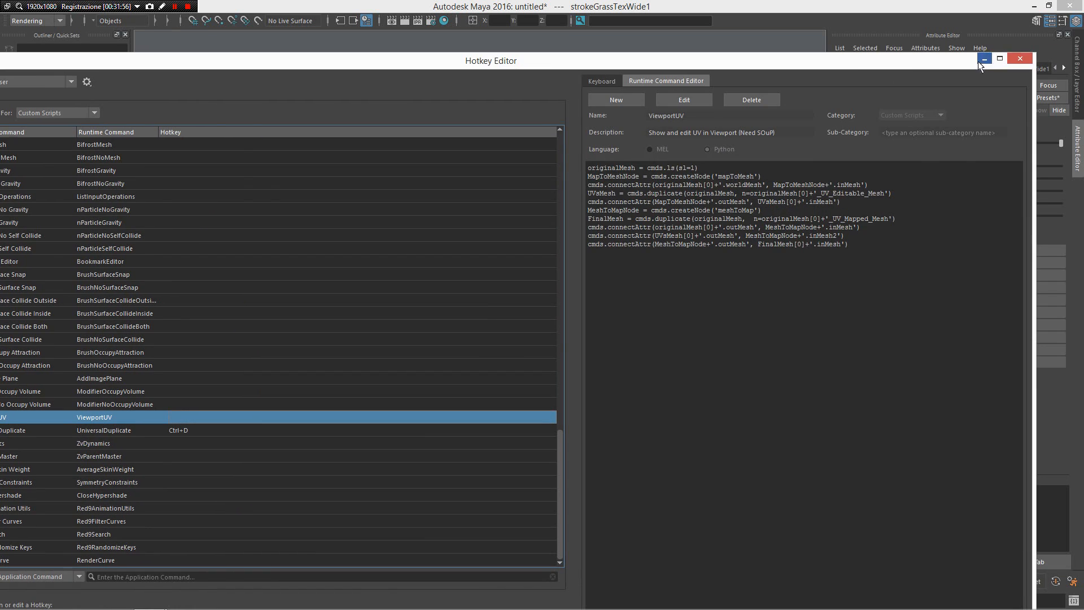
pyautogui.click(978, 61)
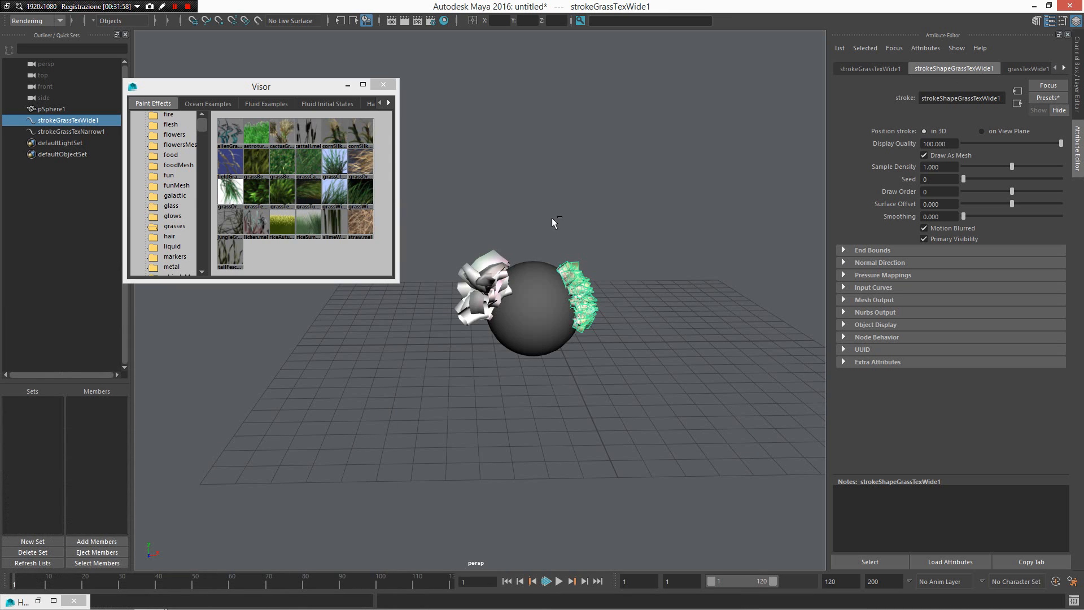
# - Start another new scene and place a polygon sphere above the grid
pyautogui.hotkey('ctrl', 'n')
pyautogui.click(542, 312)
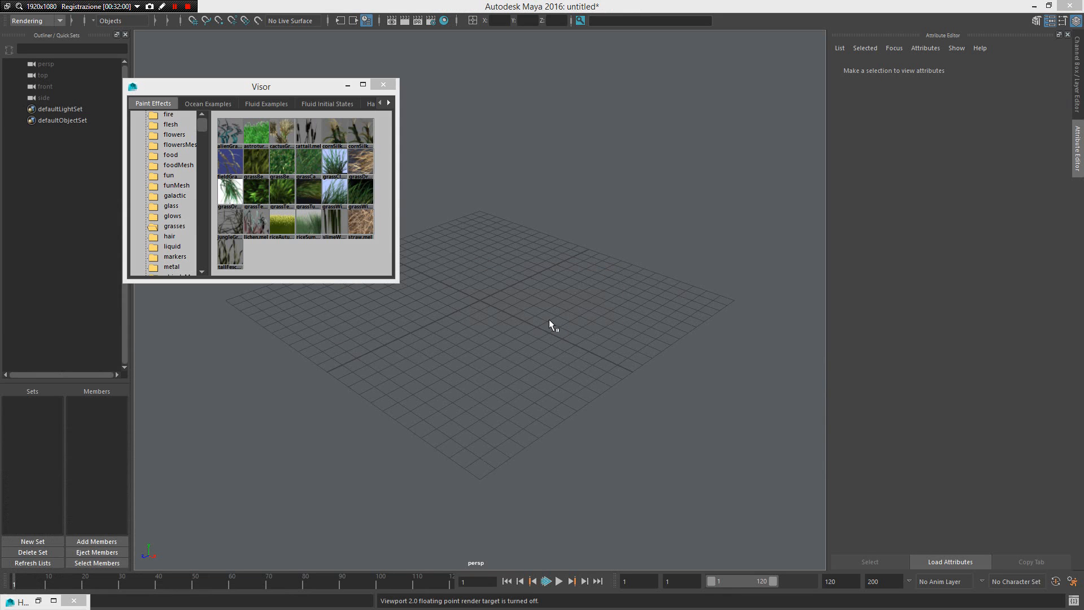
pyautogui.keyDown('shift'); pyautogui.moveTo(549, 320); pyautogui.dragTo(471, 242, button='right'); pyautogui.keyUp('shift')
pyautogui.click(581, 289)
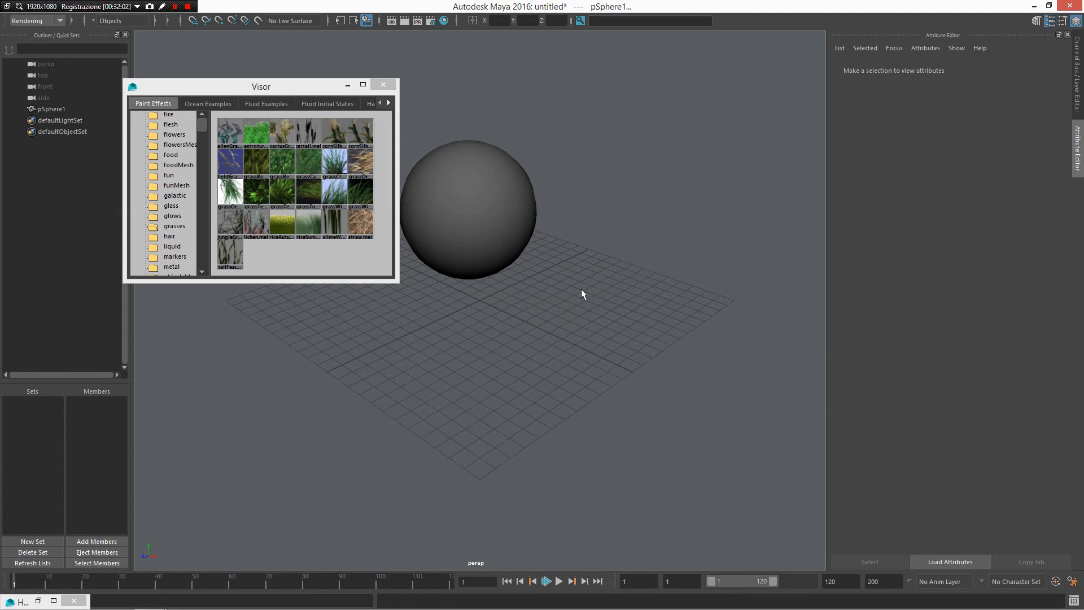
# - Select the sphere and run the Viewport UV script on it to generate its UV editable and UV mapped meshes
pyautogui.click(436, 272)
pyautogui.keyDown('alt'); pyautogui.moveTo(436, 272); pyautogui.dragTo(466, 194); pyautogui.keyUp('alt')
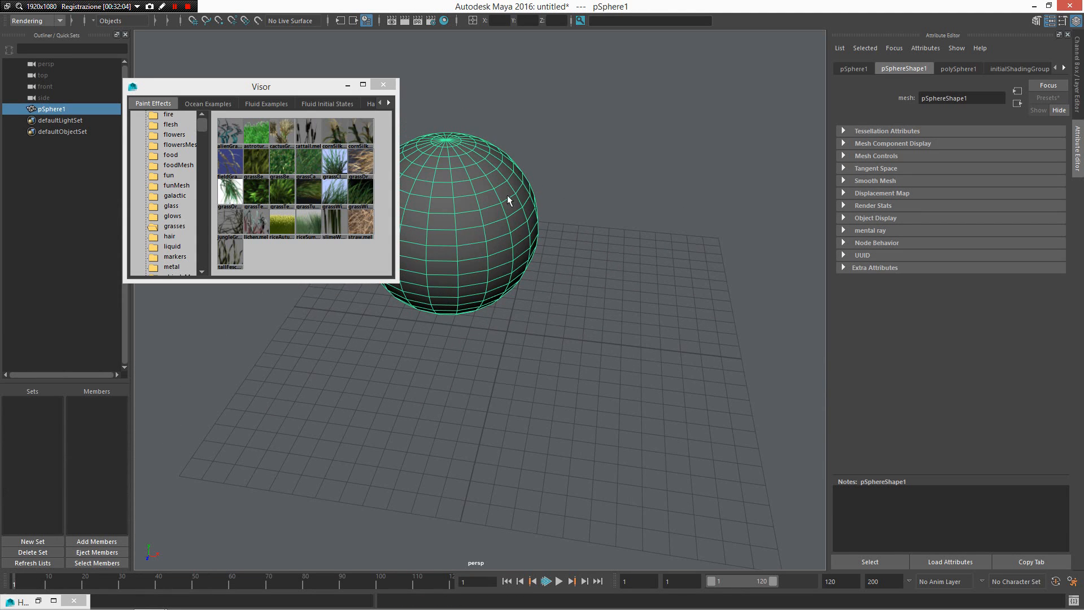
pyautogui.keyDown('alt'); pyautogui.moveTo(656, 279); pyautogui.dragTo(588, 185); pyautogui.keyUp('alt')
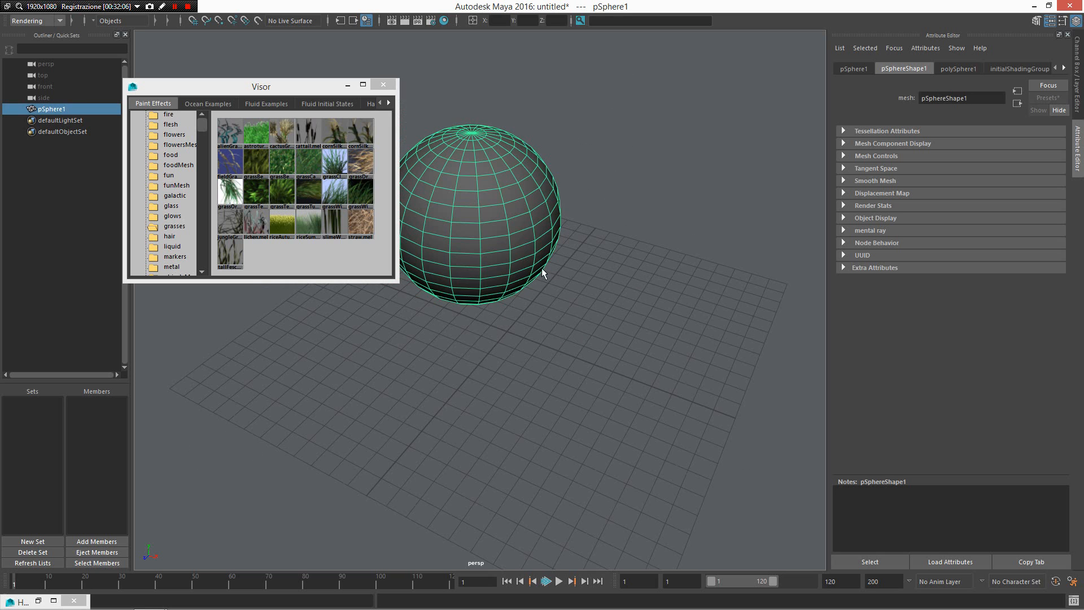
pyautogui.keyDown('shift'); pyautogui.moveTo(531, 225); pyautogui.dragTo(532, 226, button='right'); pyautogui.keyUp('shift')
pyautogui.keyDown('shift'); pyautogui.moveTo(540, 328); pyautogui.dragTo(608, 325, button='right'); pyautogui.keyUp('shift')
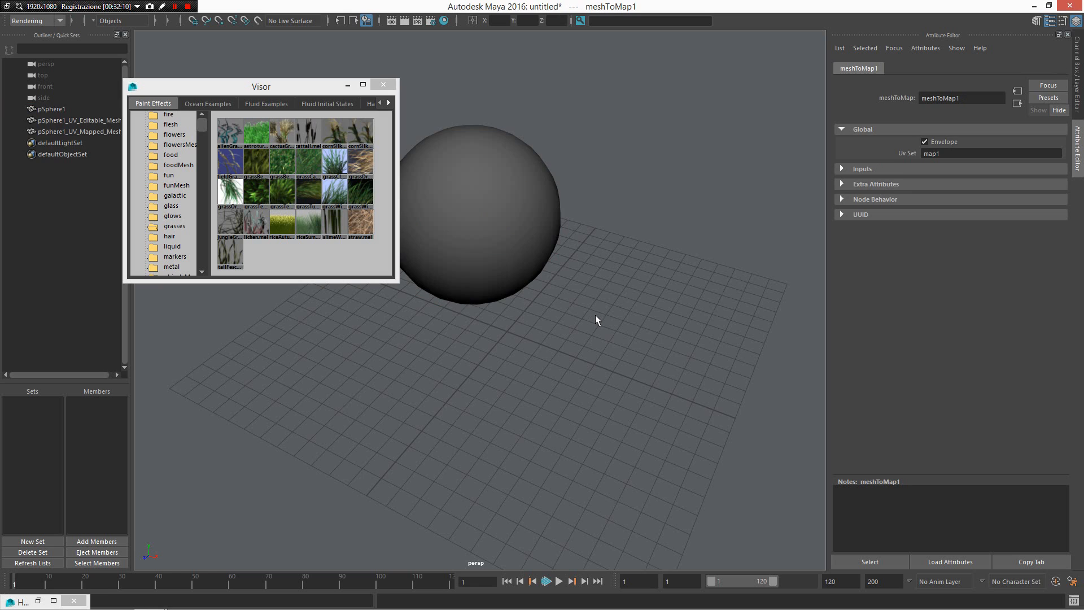
# - Move the UV mapped sphere along the X axis away from the original sphere and select the UV editable mesh
pyautogui.moveTo(497, 237); pyautogui.dragTo(498, 318)
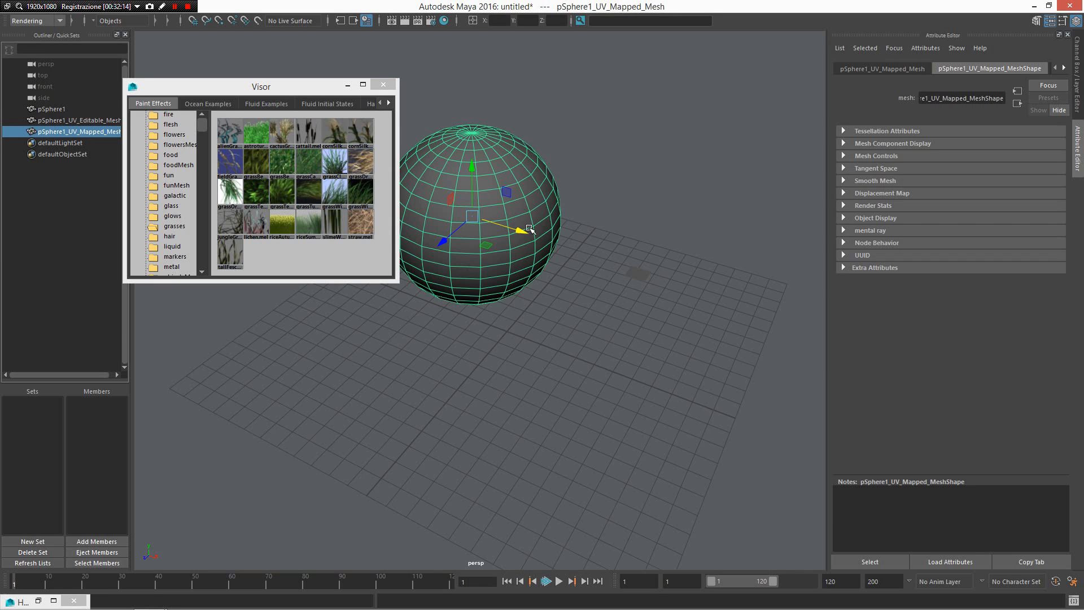
pyautogui.moveTo(525, 230); pyautogui.dragTo(780, 283)
pyautogui.click(532, 249)
pyautogui.keyDown('alt'); pyautogui.moveTo(584, 375); pyautogui.dragTo(623, 398, button='right'); pyautogui.keyUp('alt')
pyautogui.keyDown('alt'); pyautogui.moveTo(623, 398); pyautogui.dragTo(571, 88); pyautogui.keyUp('alt')
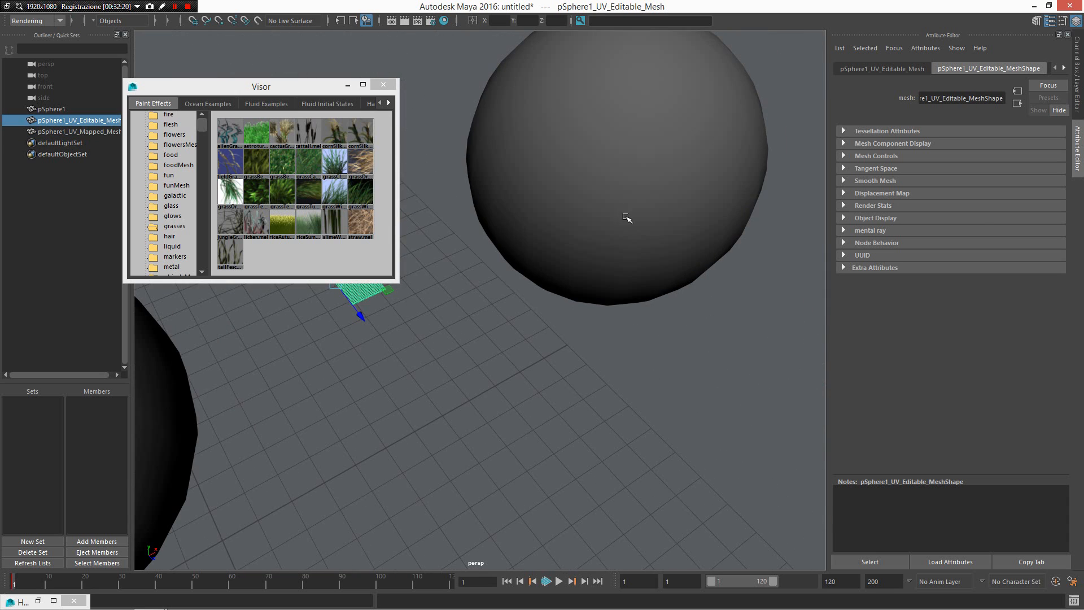
pyautogui.keyDown('alt'); pyautogui.moveTo(627, 218); pyautogui.dragTo(599, 340); pyautogui.keyUp('alt')
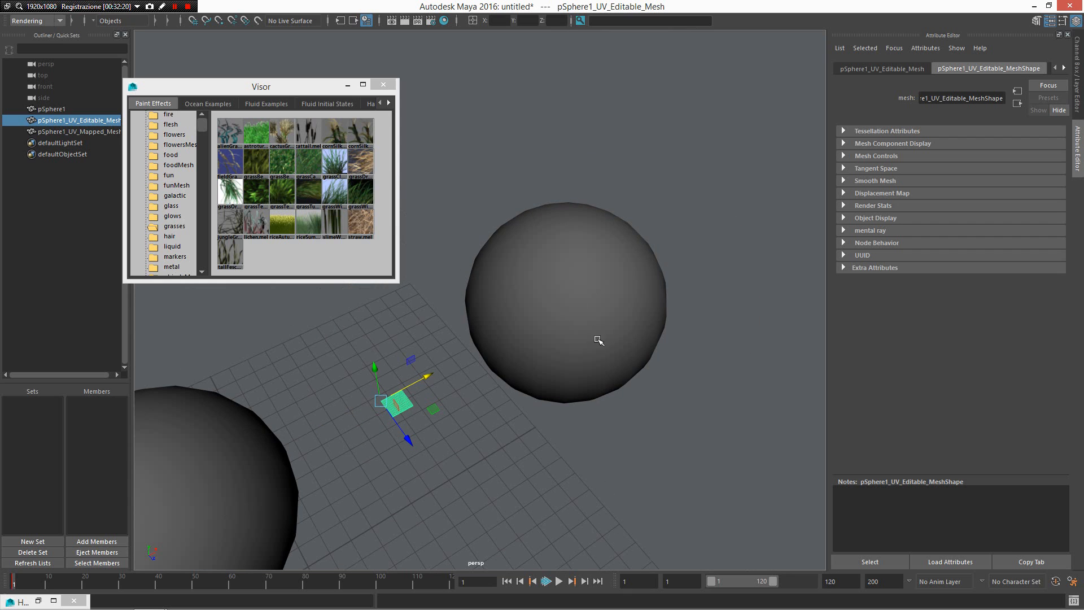
# - Assign a new Blinn material with a checker color texture to the UV mapped sphere and display textures in the viewport
pyautogui.click(565, 302)
pyautogui.moveTo(648, 326); pyautogui.dragTo(650, 384, button='right')
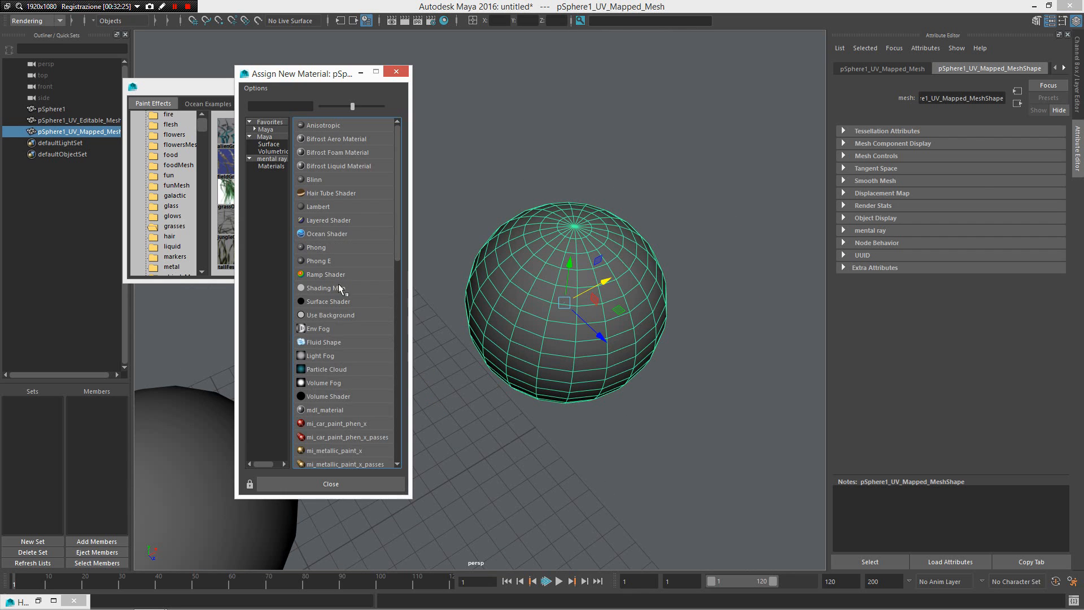
pyautogui.click(313, 180)
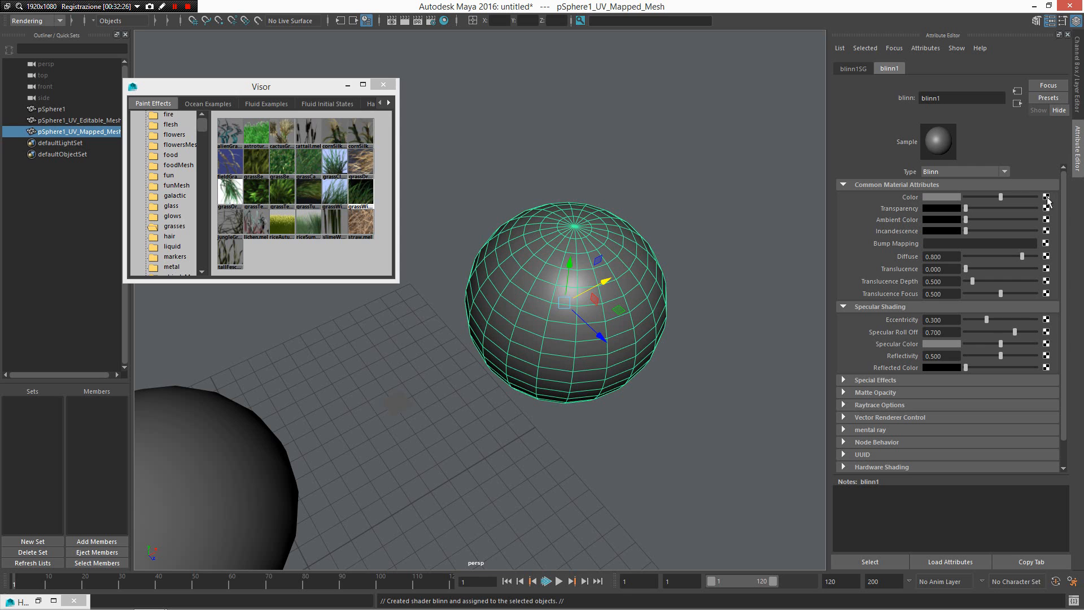
pyautogui.click(1047, 197)
pyautogui.click(497, 290)
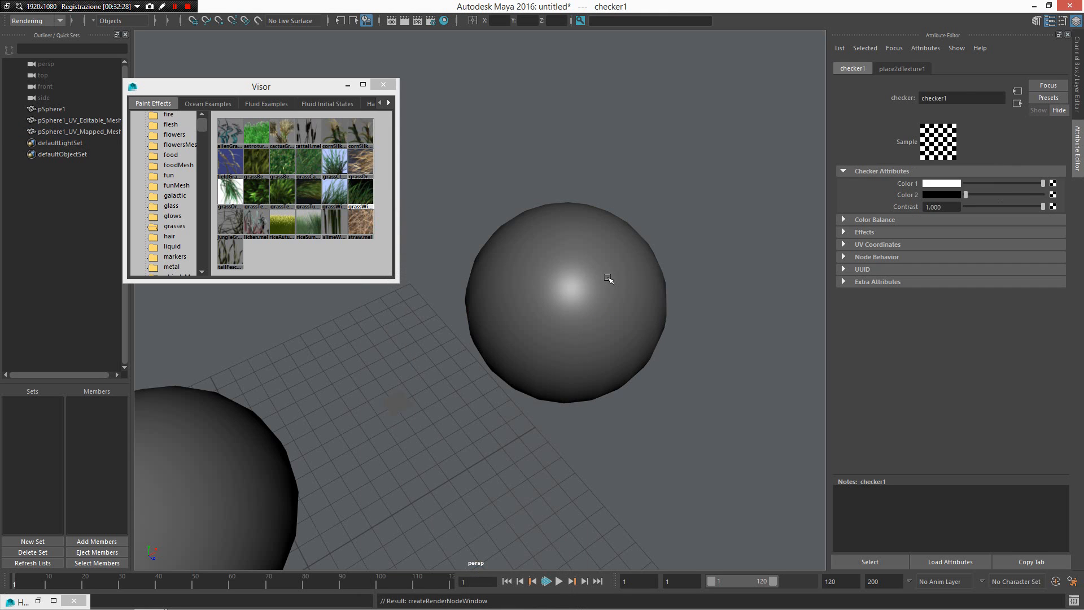
pyautogui.click(607, 280)
pyautogui.press('6')
# - Switch the UV editable mesh to vertex selection, select the vertices along one edge and try moving them
pyautogui.moveTo(441, 407); pyautogui.dragTo(374, 460)
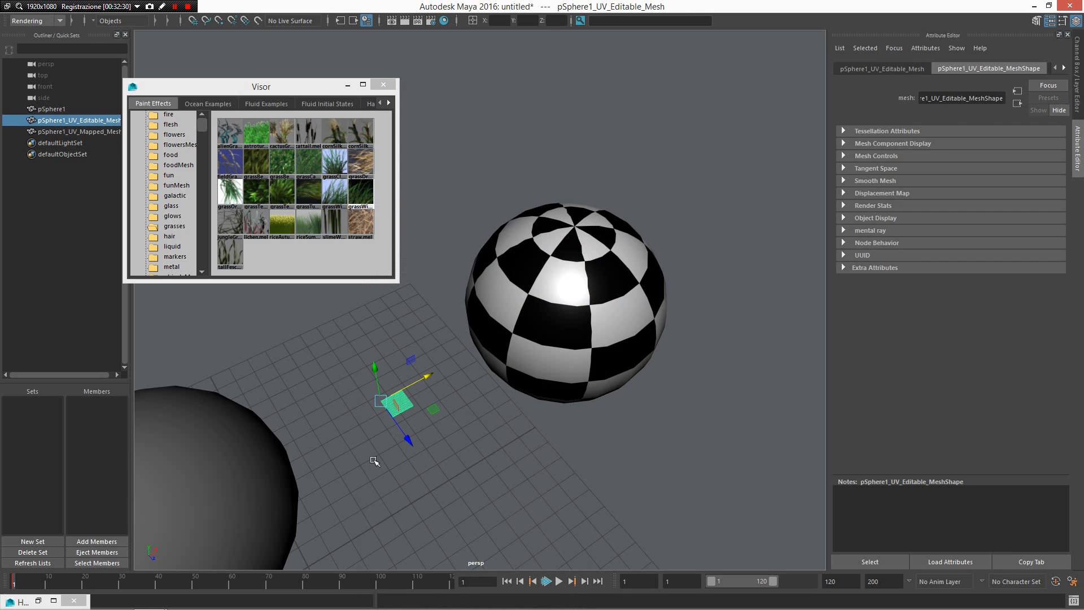
pyautogui.keyDown('alt'); pyautogui.moveTo(427, 416); pyautogui.dragTo(369, 363); pyautogui.keyUp('alt')
pyautogui.moveTo(327, 362); pyautogui.dragTo(271, 288, button='right')
pyautogui.keyDown('alt'); pyautogui.moveTo(361, 466); pyautogui.dragTo(439, 462); pyautogui.keyUp('alt')
pyautogui.moveTo(410, 470); pyautogui.dragTo(242, 358)
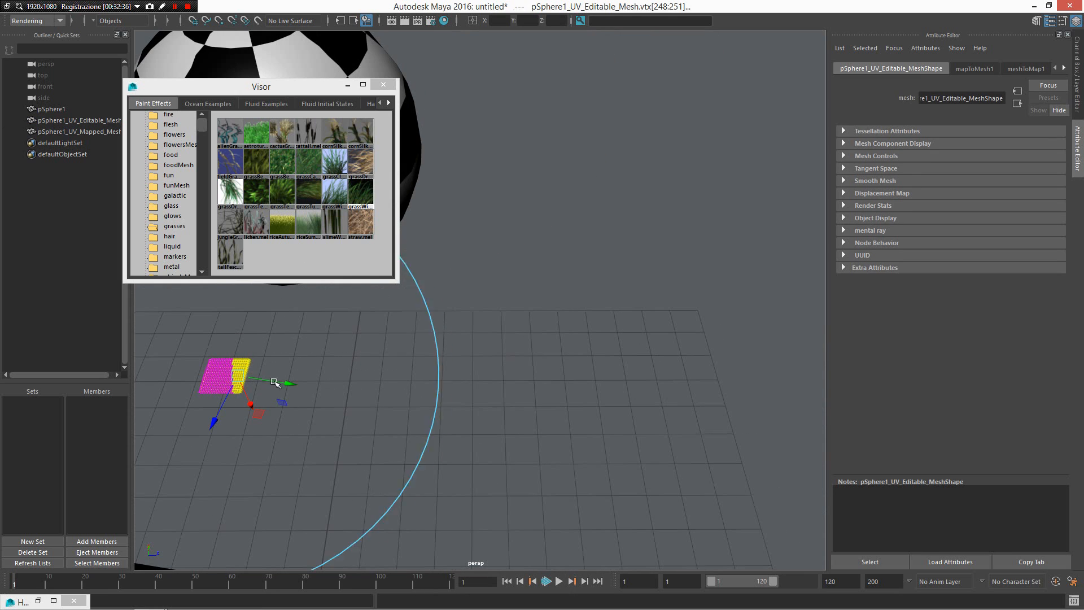
pyautogui.moveTo(289, 384)
pyautogui.mouseDown()
pyautogui.moveTo(351, 392)
pyautogui.moveTo(308, 444)
pyautogui.moveTo(182, 359)
pyautogui.mouseUp()
pyautogui.hotkey('ctrl', 'z')
pyautogui.click(382, 368)
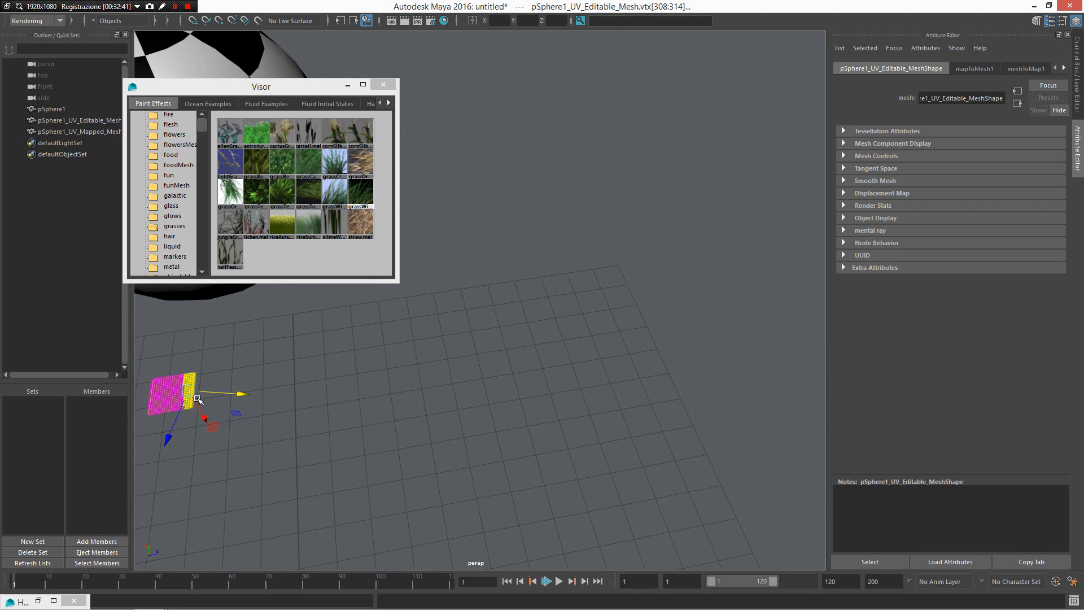
# - Adjust the soft selection radius and move the edge vertices along X to stretch the UV editable mesh
pyautogui.keyDown('alt'); pyautogui.moveTo(198, 400); pyautogui.dragTo(453, 436, button='middle'); pyautogui.keyUp('alt')
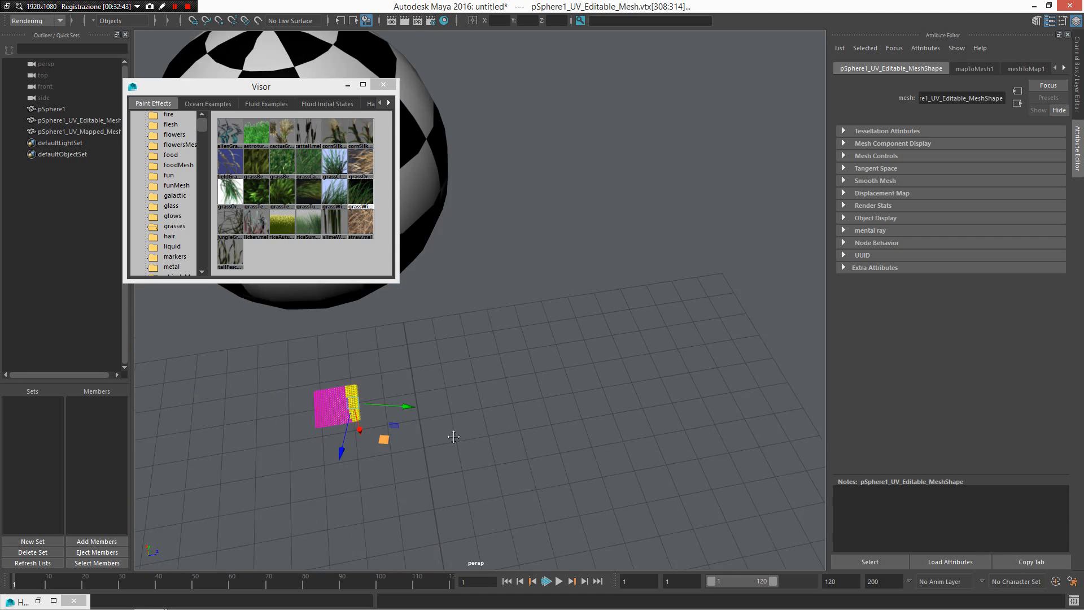
pyautogui.keyDown('alt'); pyautogui.moveTo(454, 436); pyautogui.dragTo(484, 491, button='right'); pyautogui.keyUp('alt')
pyautogui.keyDown('alt'); pyautogui.moveTo(484, 492); pyautogui.dragTo(573, 385, button='middle'); pyautogui.keyUp('alt')
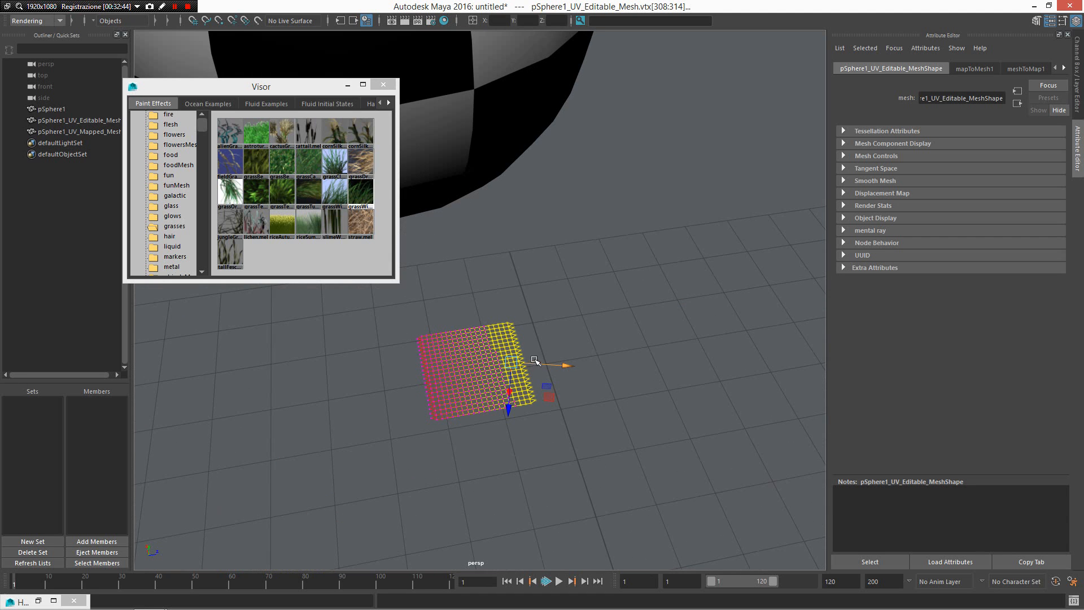
pyautogui.press('b')
pyautogui.moveTo(534, 356); pyautogui.dragTo(498, 362)
pyautogui.keyDown('alt'); pyautogui.moveTo(581, 407); pyautogui.dragTo(535, 333, button='right'); pyautogui.keyUp('alt')
pyautogui.moveTo(535, 333); pyautogui.dragTo(634, 346)
pyautogui.keyDown('alt'); pyautogui.moveTo(634, 347); pyautogui.dragTo(567, 325, button='right'); pyautogui.keyUp('alt')
pyautogui.hotkey('ctrl', 'z')
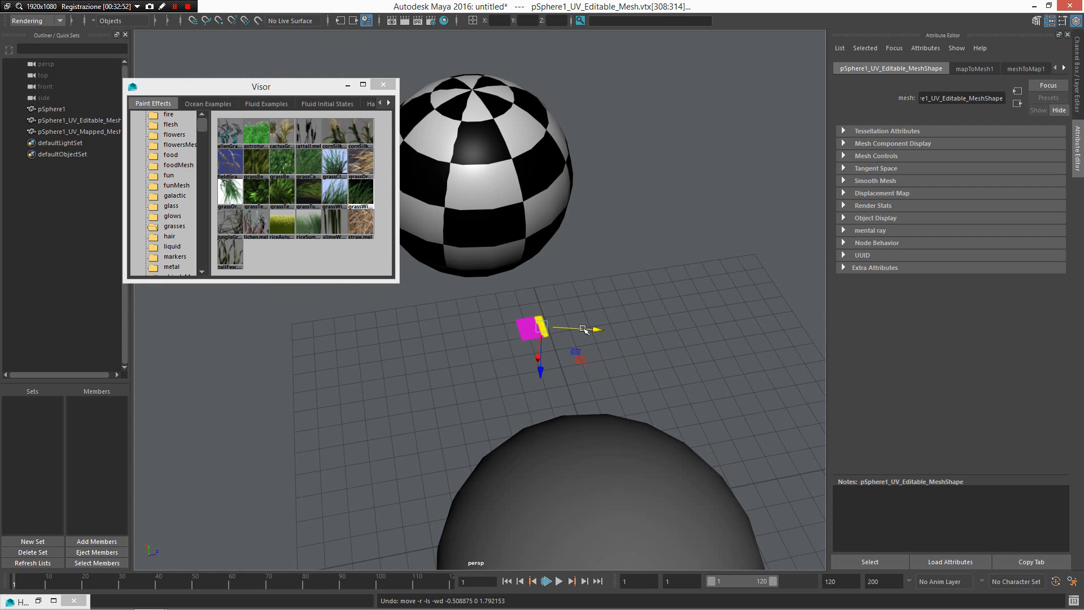
pyautogui.moveTo(584, 329); pyautogui.dragTo(663, 322)
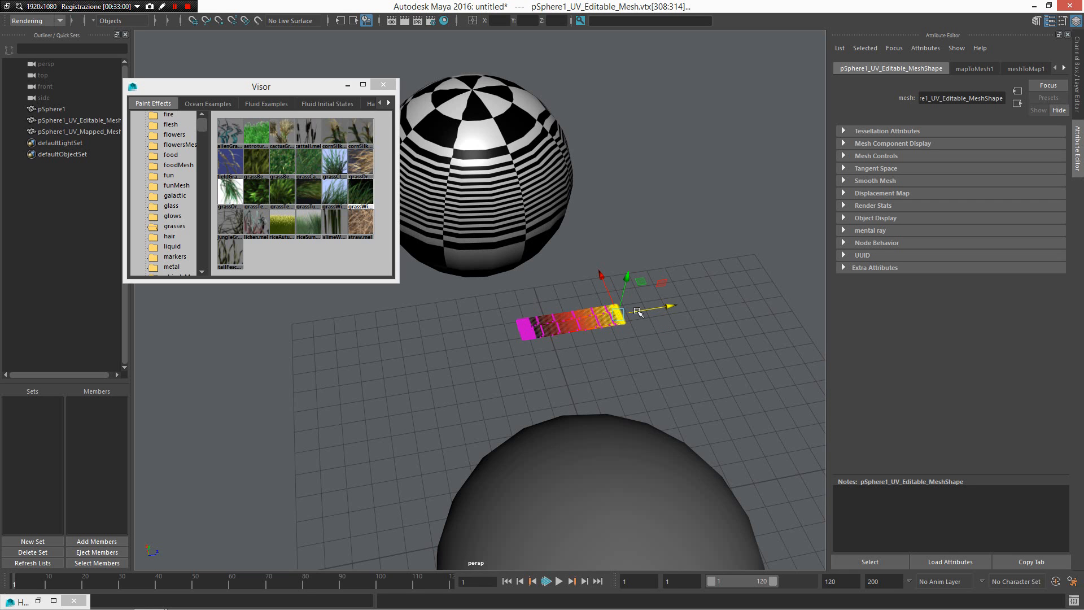
# - Restore the Hotkey Editor, examine the Universal Duplicate script, and minimize the editor
pyautogui.click(55, 602)
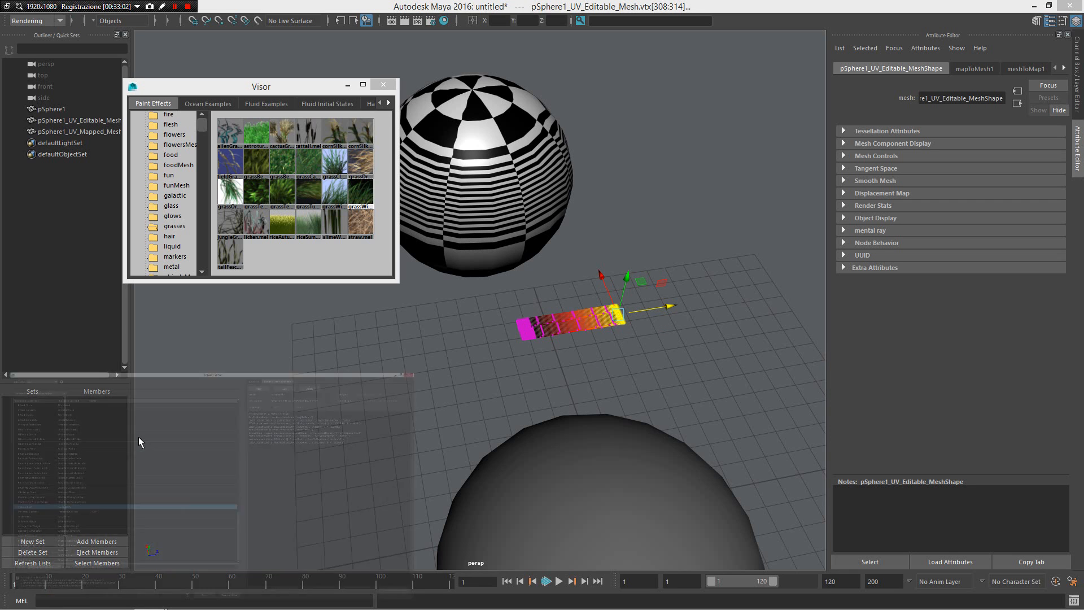
pyautogui.click(161, 373)
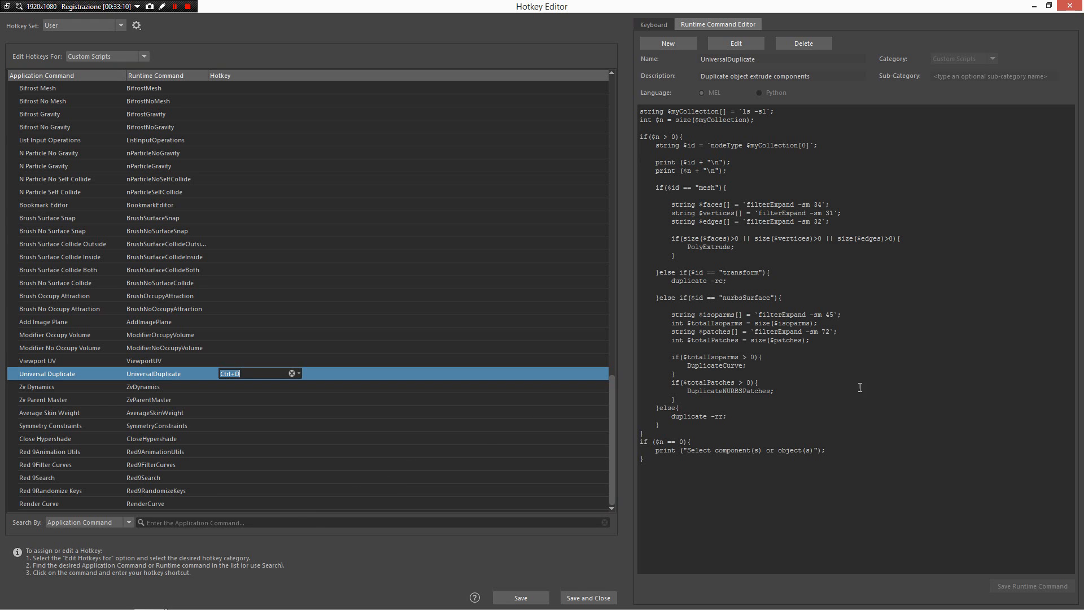
pyautogui.click(1034, 7)
# - Start a new scene without saving the current one and place a polygon sphere on the grid
pyautogui.keyDown('alt'); pyautogui.moveTo(554, 305); pyautogui.dragTo(621, 309); pyautogui.keyUp('alt')
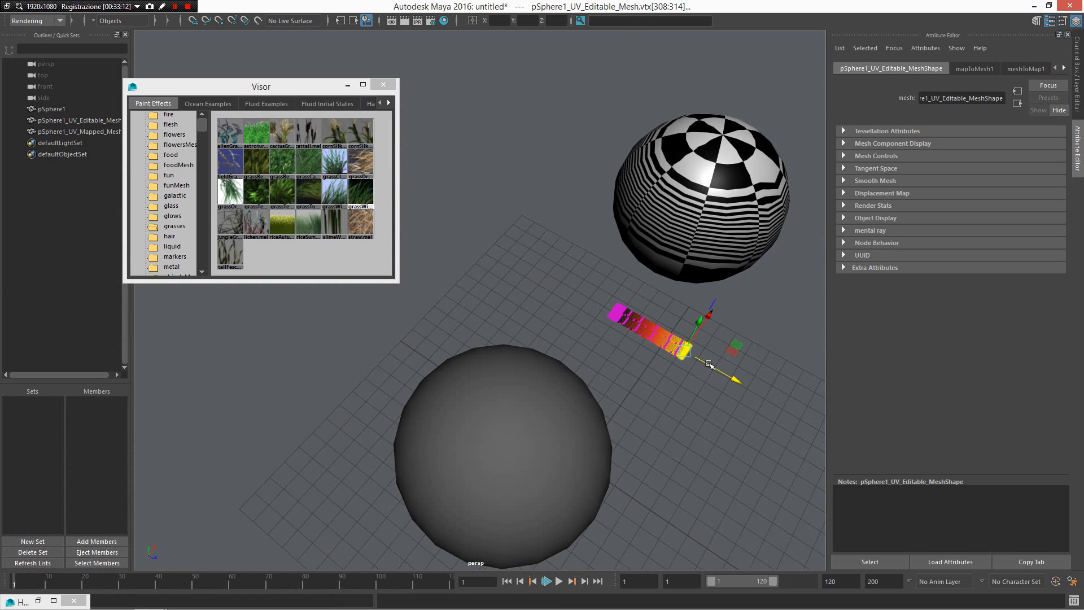
pyautogui.keyDown('alt'); pyautogui.moveTo(621, 310); pyautogui.dragTo(599, 309, button='right'); pyautogui.keyUp('alt')
pyautogui.hotkey('ctrl', 'n')
pyautogui.click(552, 313)
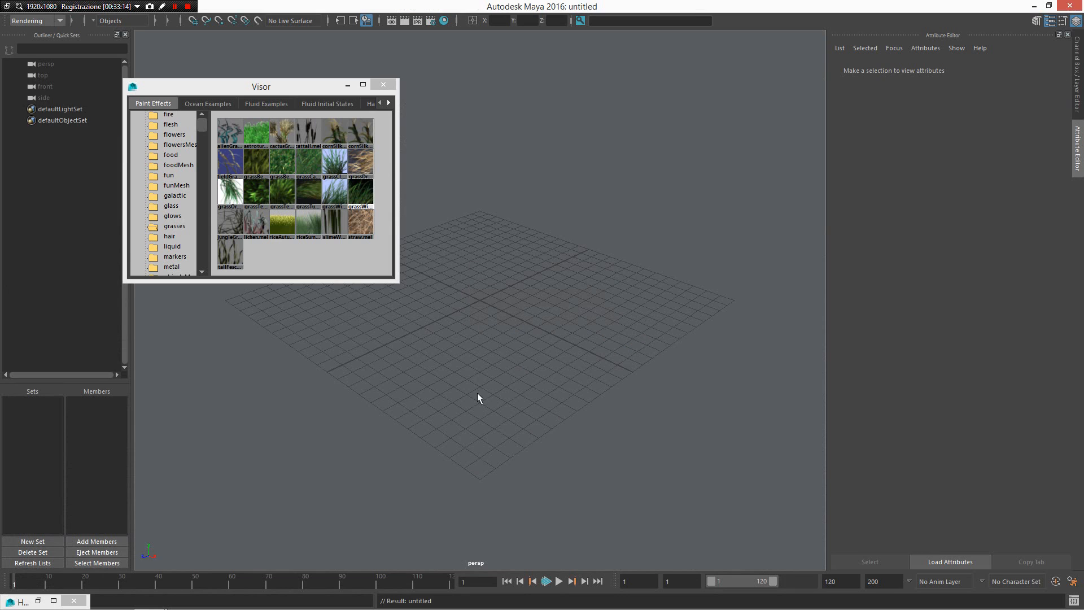
pyautogui.keyDown('shift'); pyautogui.moveTo(455, 399); pyautogui.dragTo(377, 305, button='right'); pyautogui.keyUp('shift')
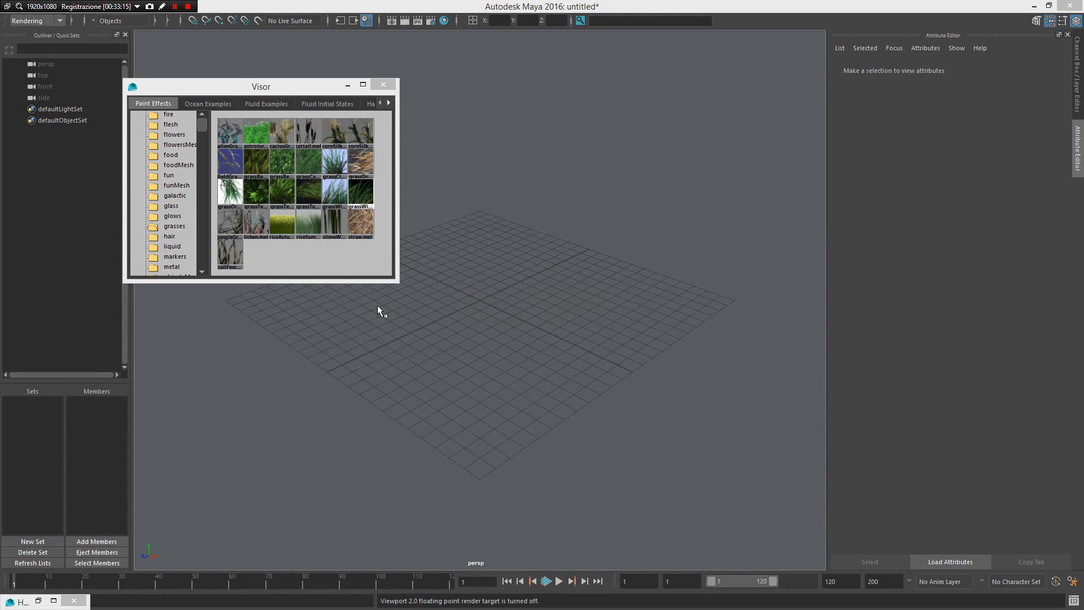
pyautogui.click(581, 307)
pyautogui.keyDown('alt'); pyautogui.moveTo(581, 307); pyautogui.dragTo(533, 330); pyautogui.keyUp('alt')
pyautogui.press('g')
pyautogui.keyDown('alt'); pyautogui.moveTo(533, 330); pyautogui.dragTo(490, 317, button='right'); pyautogui.keyUp('alt')
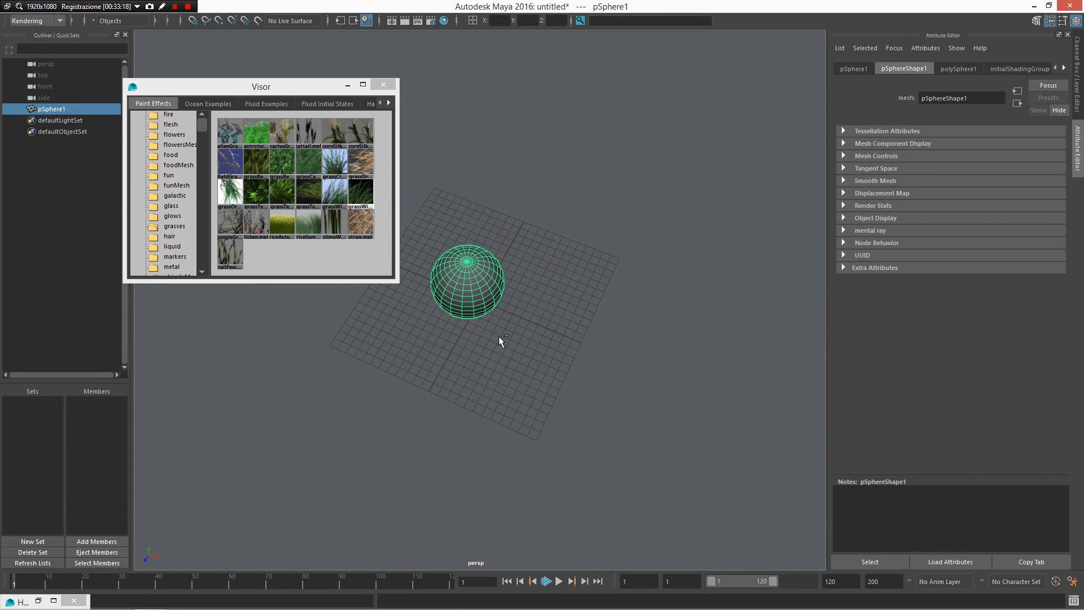
# - Run Universal Duplicate to copy the sphere beside the original, and again to extrude one face of the copy with thickness 5.9
pyautogui.moveTo(502, 303); pyautogui.dragTo(641, 329)
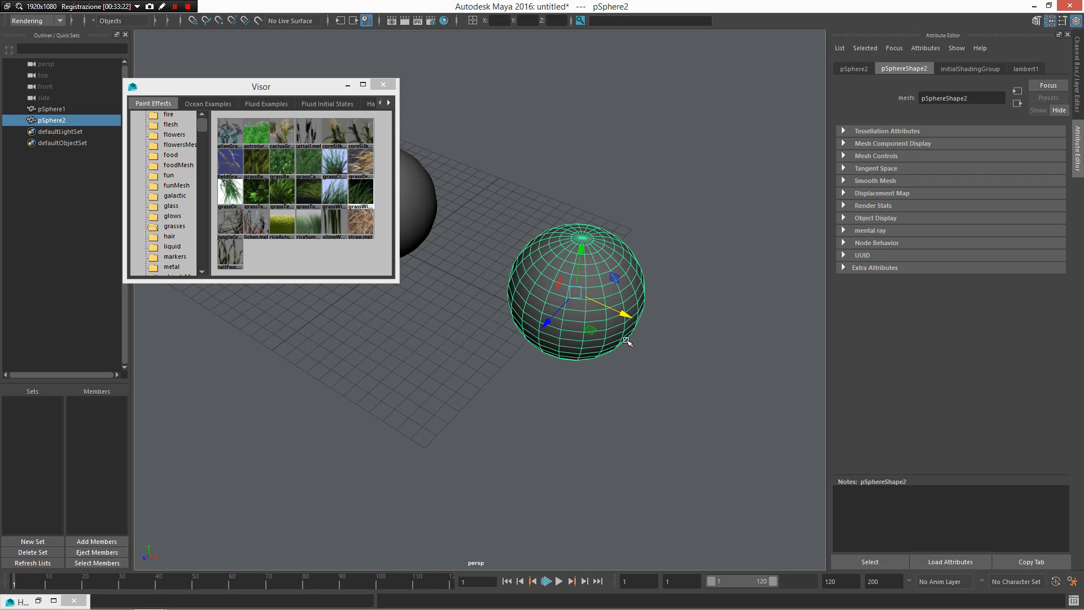
pyautogui.click(627, 342)
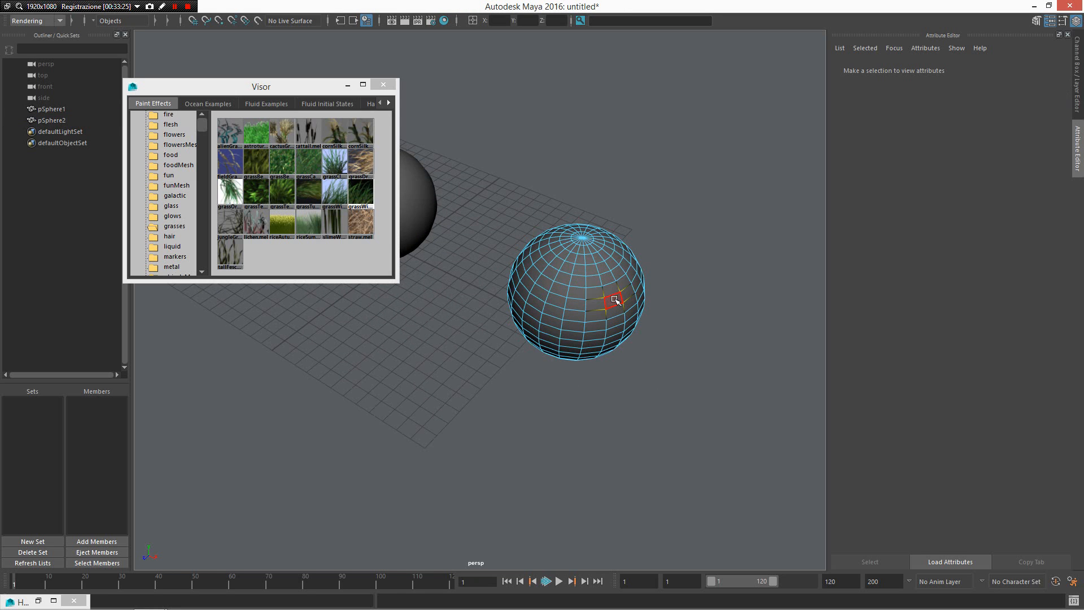
pyautogui.click(616, 300)
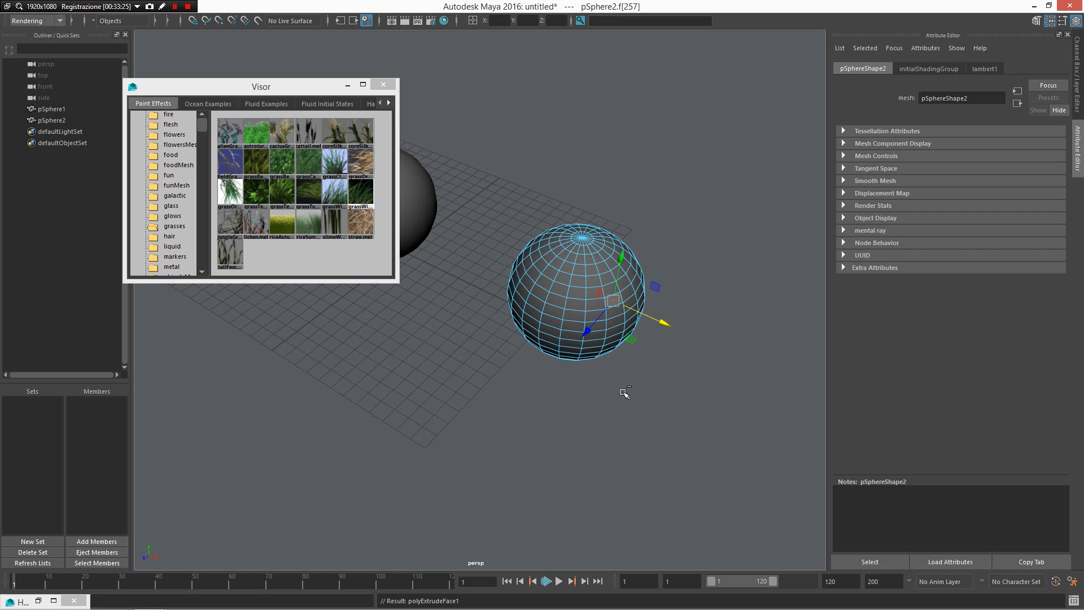
pyautogui.hotkey('ctrl', 'e')
pyautogui.keyDown('alt'); pyautogui.moveTo(678, 351); pyautogui.dragTo(642, 271); pyautogui.keyUp('alt')
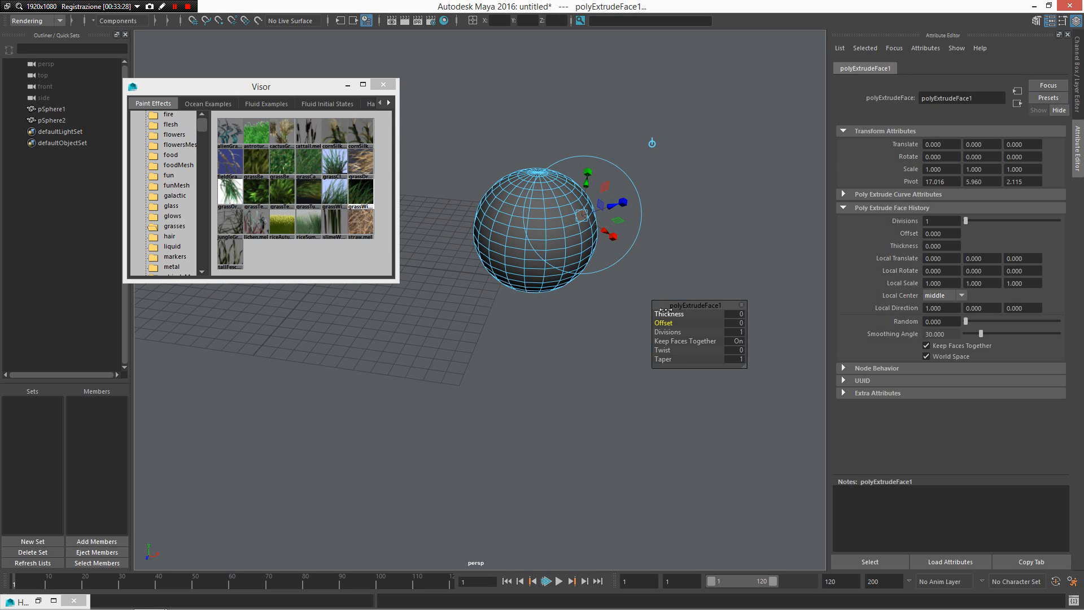
pyautogui.moveTo(666, 314); pyautogui.dragTo(525, 302)
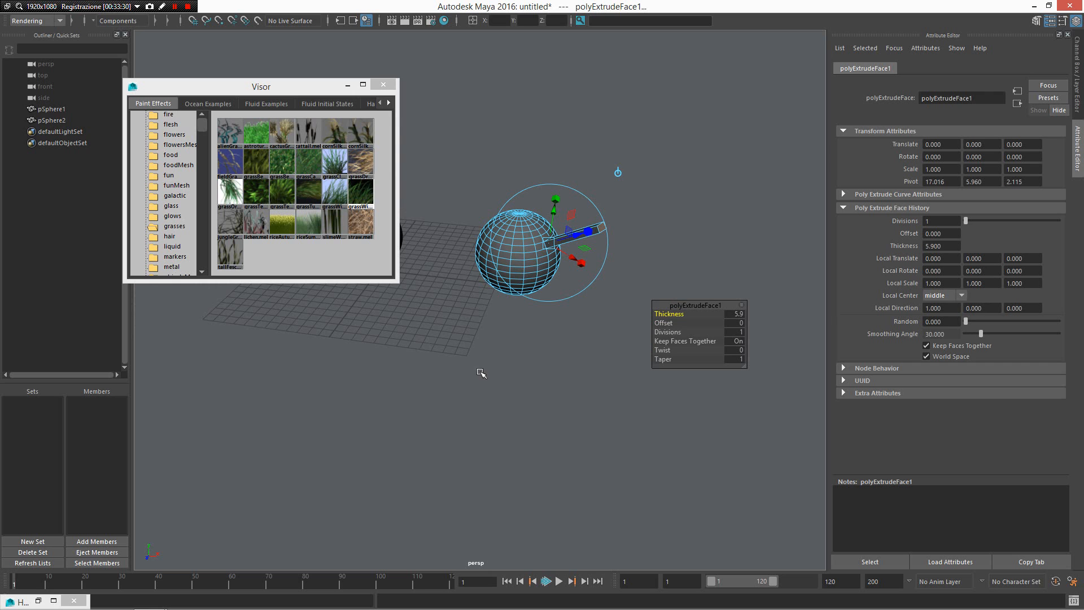
# - Create a large NURBS sphere in front of the two polygon spheres
pyautogui.keyDown('shift'); pyautogui.moveTo(479, 354); pyautogui.dragTo(583, 309, button='right'); pyautogui.keyUp('shift')
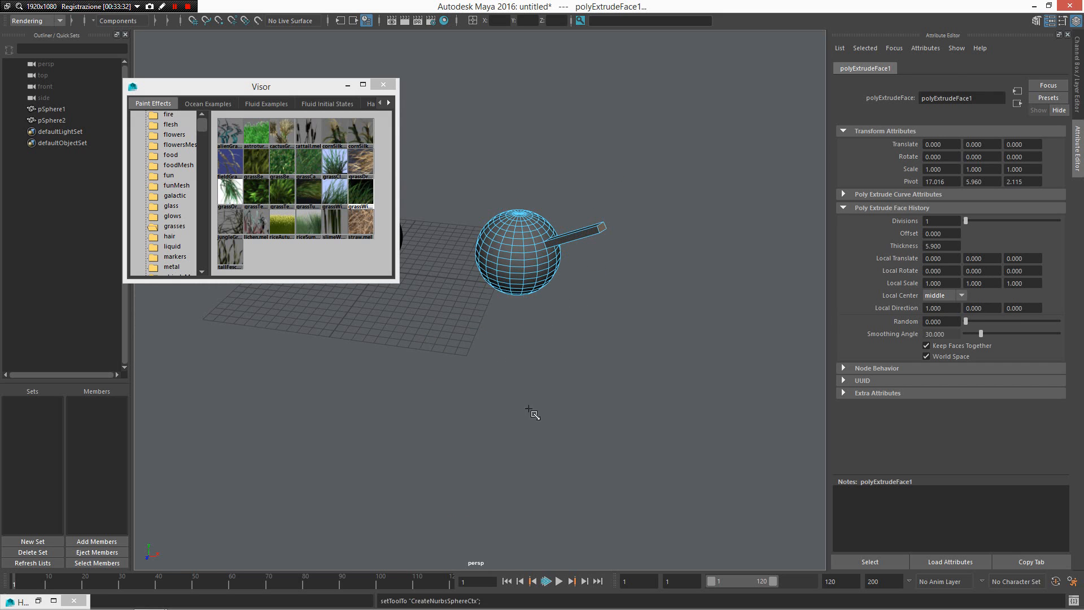
pyautogui.moveTo(601, 400)
pyautogui.keyDown('alt'); pyautogui.mouseDown()
pyautogui.moveTo(601, 347)
pyautogui.moveTo(618, 389)
pyautogui.mouseUp(); pyautogui.keyUp('alt')
pyautogui.moveTo(617, 388); pyautogui.dragTo(666, 288, button='right')
pyautogui.moveTo(612, 365); pyautogui.dragTo(668, 295, button='right')
pyautogui.click(616, 384)
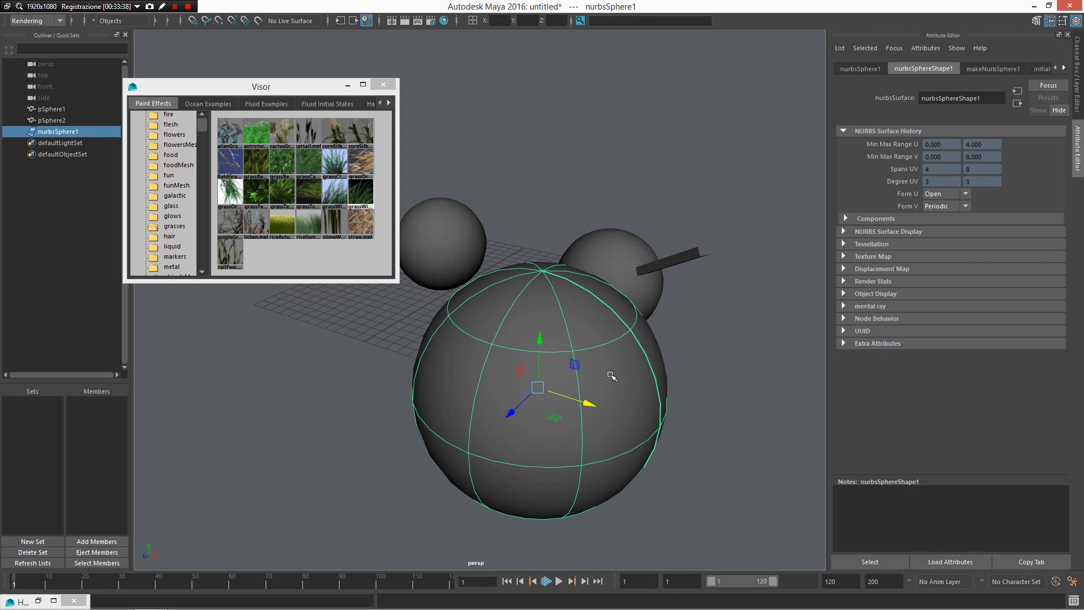
# - Select two adjacent surface patches on the NURBS sphere, run Universal Duplicate on them, and move the copied surface outwards
pyautogui.moveTo(612, 373); pyautogui.dragTo(545, 310, button='right')
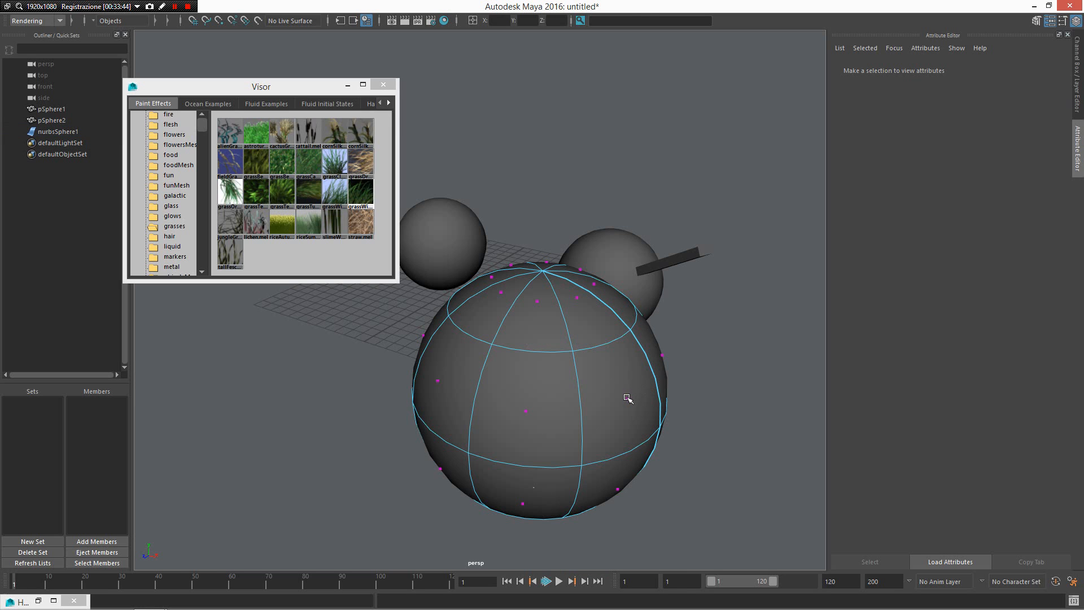
pyautogui.click(629, 406)
pyautogui.moveTo(628, 407); pyautogui.dragTo(649, 296)
pyautogui.keyDown('shift'); pyautogui.click(688, 439); pyautogui.keyUp('shift')
pyautogui.scroll(-2, 653, 401)
pyautogui.hotkey('ctrl', 'd')
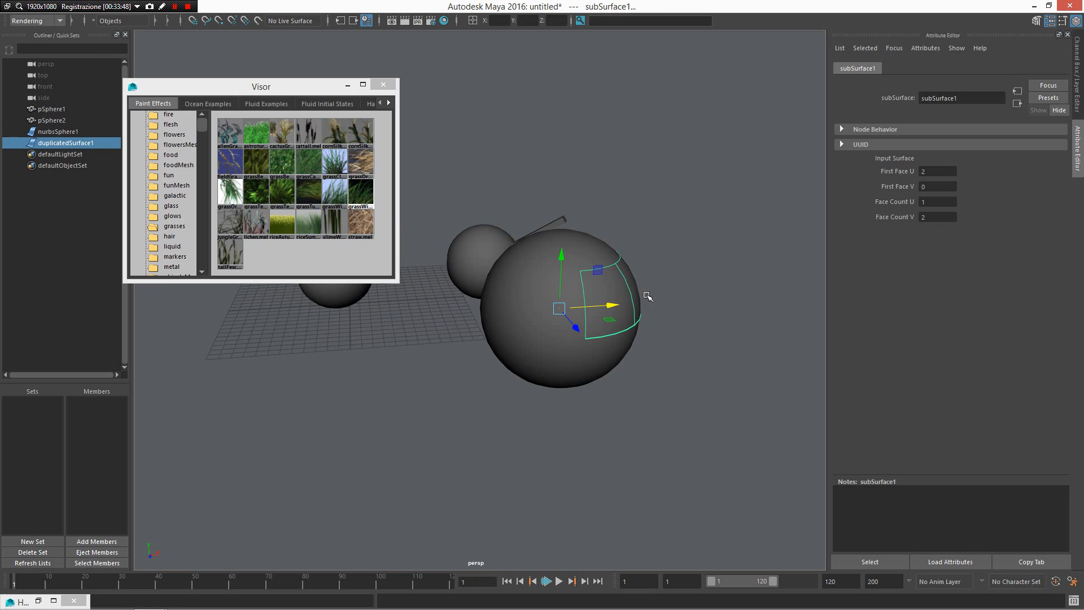
pyautogui.keyDown('alt'); pyautogui.moveTo(679, 343); pyautogui.dragTo(672, 368); pyautogui.keyUp('alt')
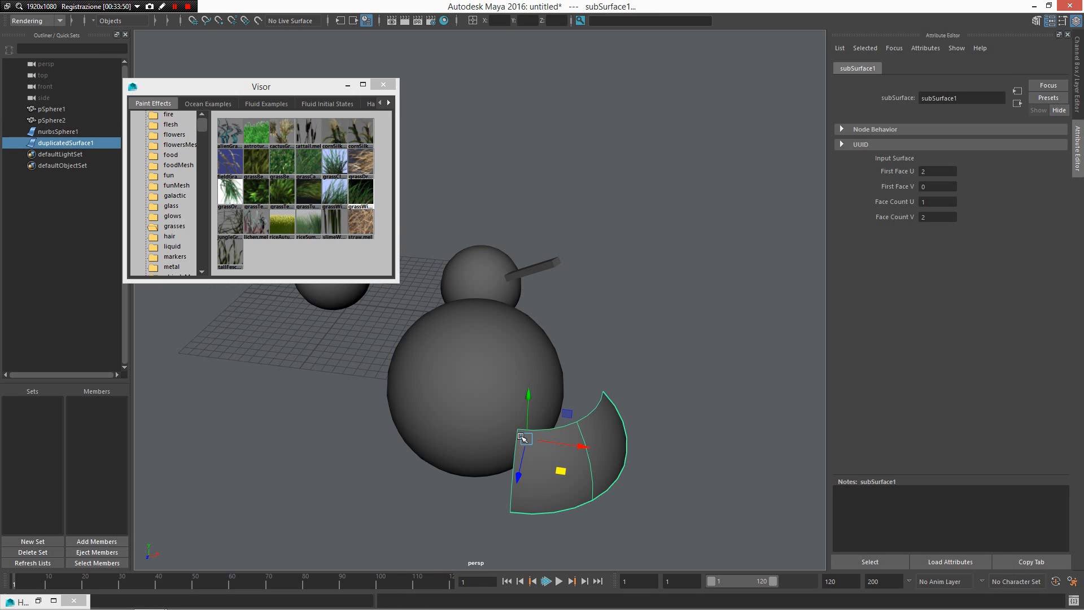
# - Delete the NURBS sphere, its duplicated surface and both polygon spheres to empty the scene
pyautogui.moveTo(483, 386); pyautogui.dragTo(484, 250)
pyautogui.press('Delete')
pyautogui.press('4')
pyautogui.keyDown('alt'); pyautogui.moveTo(538, 334); pyautogui.dragTo(559, 334, button='middle'); pyautogui.keyUp('alt')
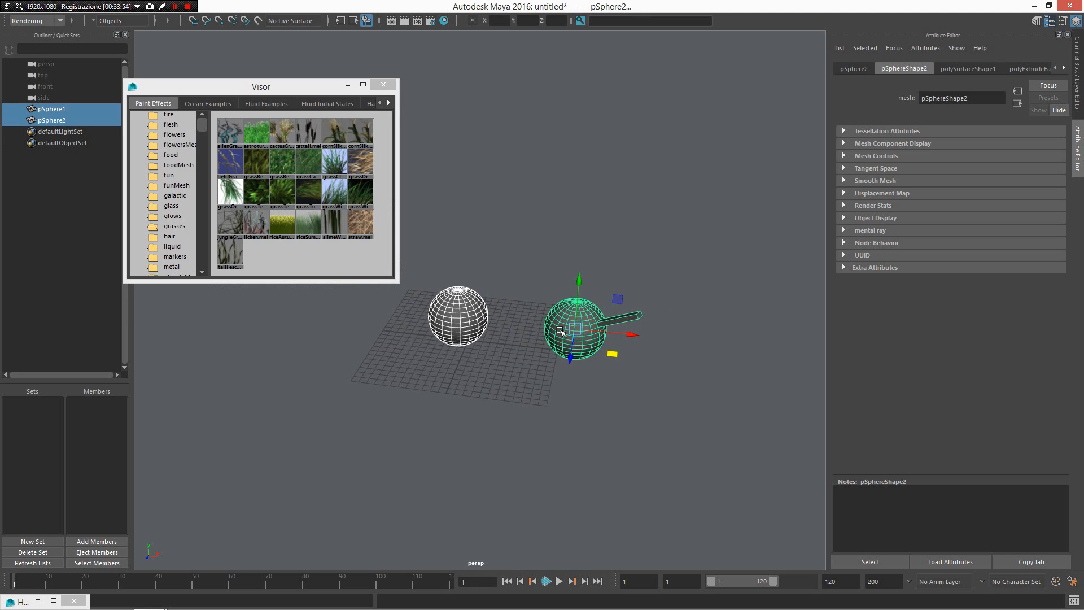
pyautogui.press('Delete')
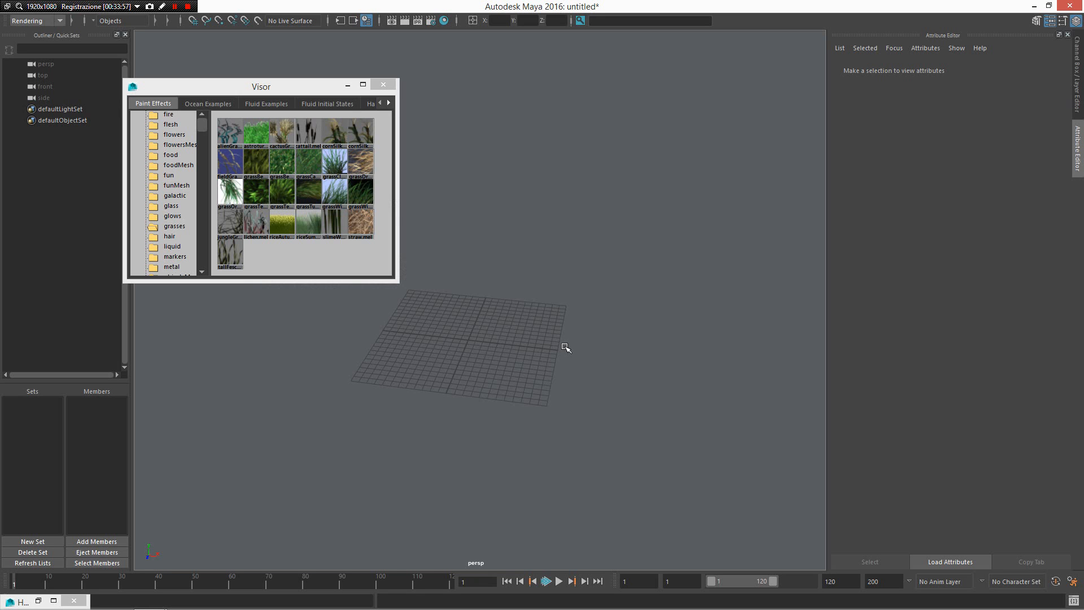
# - Restore the Hotkey Editor and examine the Zv Dynamics, Zv Parent Master and Average Skin Weight scripts
pyautogui.click(56, 600)
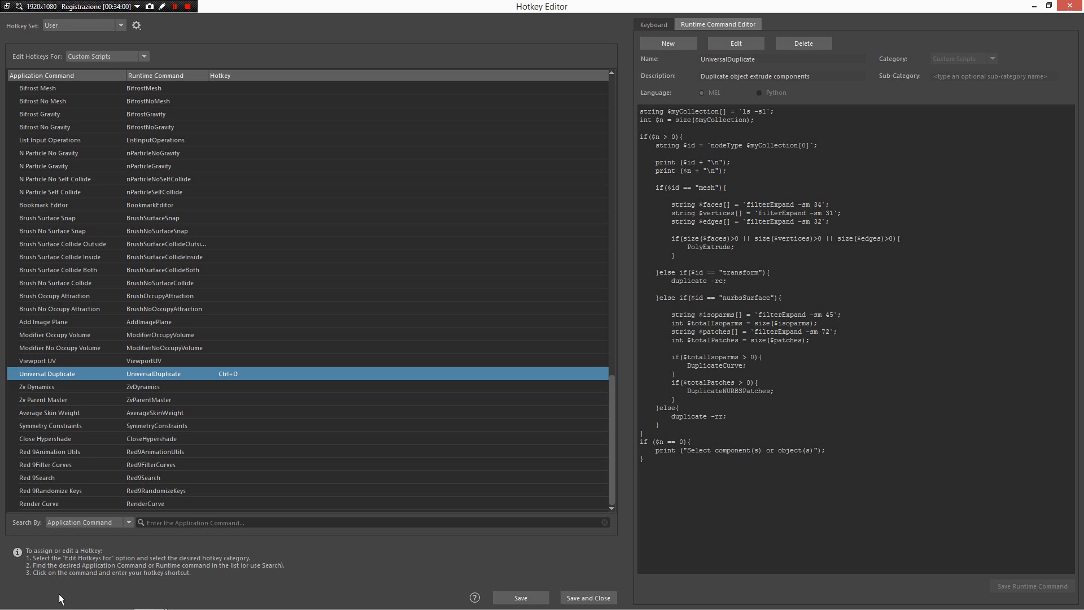
pyautogui.click(144, 386)
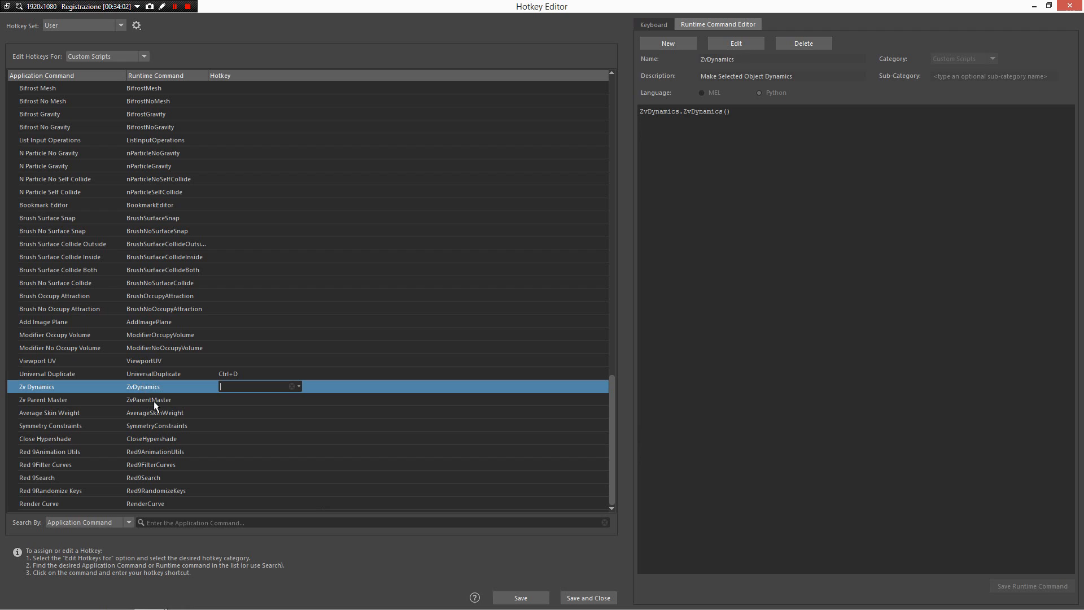
pyautogui.click(154, 401)
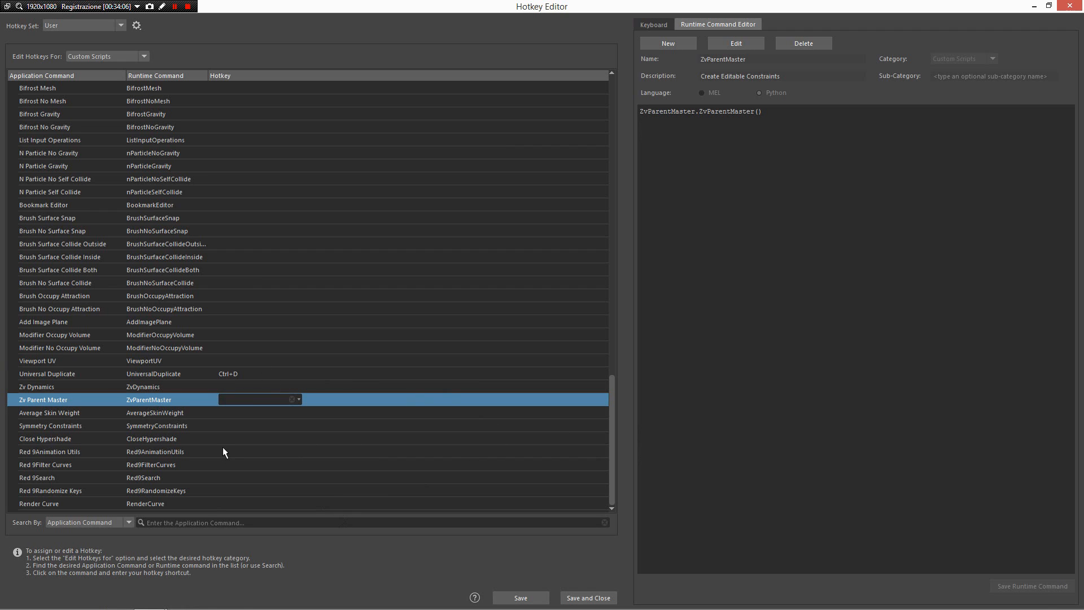
pyautogui.click(184, 412)
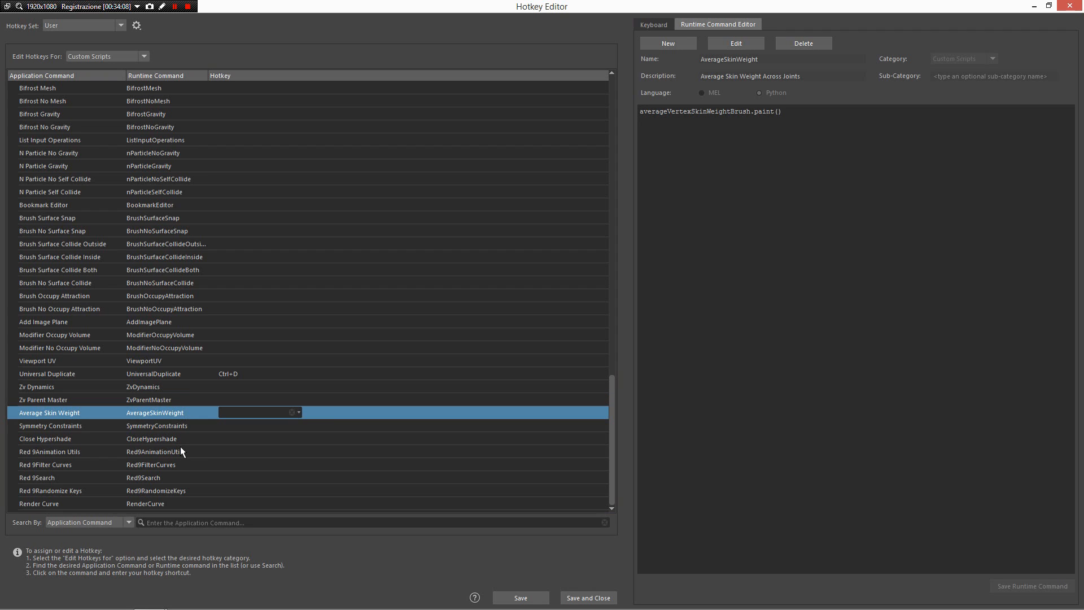
# - Examine the Symmetry Constraints and Close Hypershade scripts, and minimise the Hotkey Editor to show the Hypershade below the viewport
pyautogui.press('Escape')
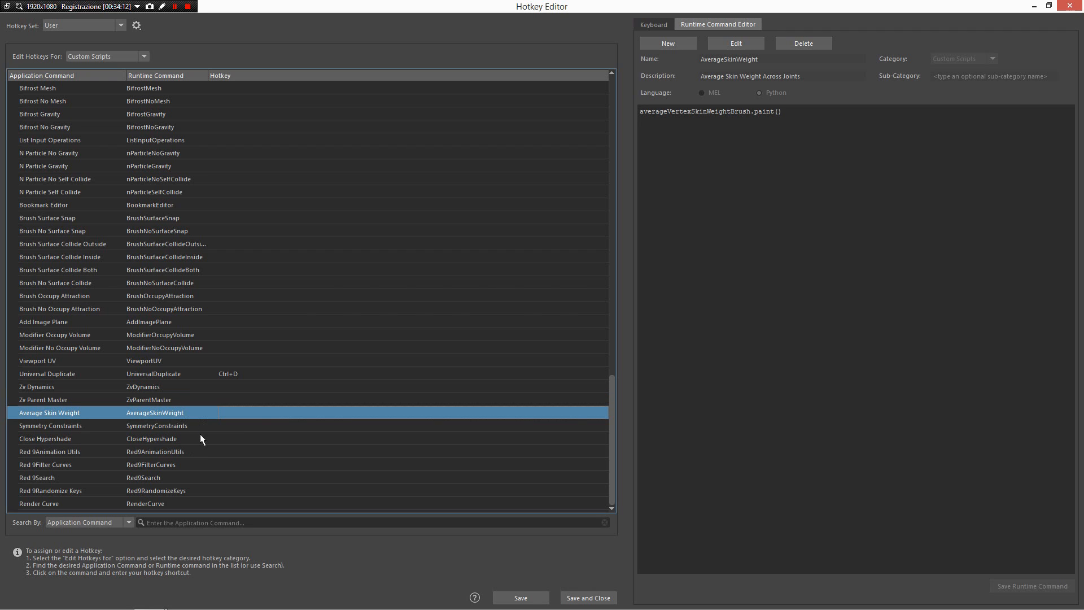
pyautogui.click(202, 439)
pyautogui.click(206, 425)
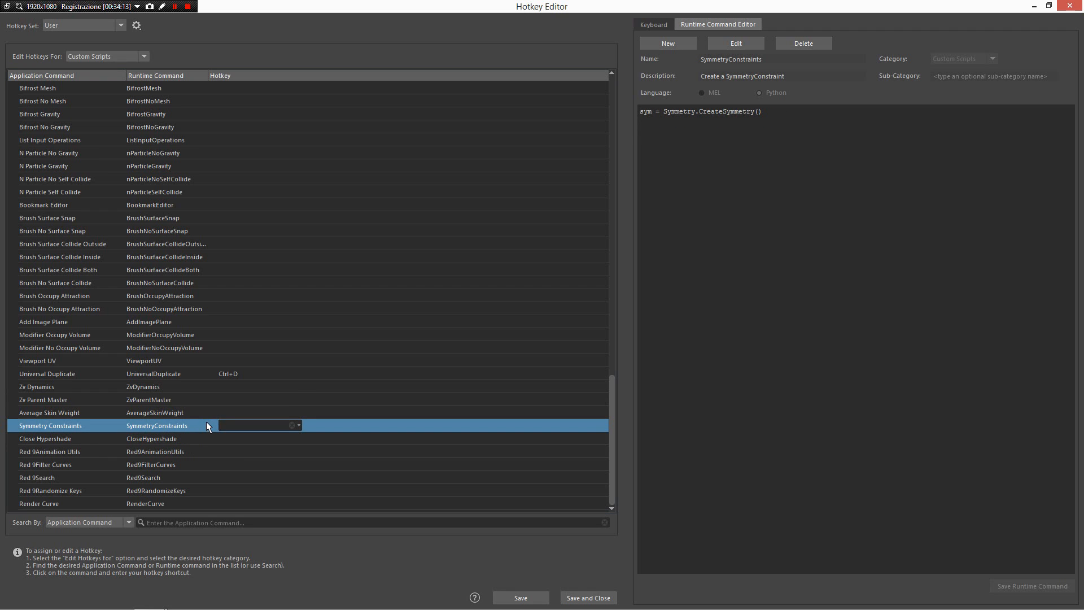
pyautogui.click(198, 439)
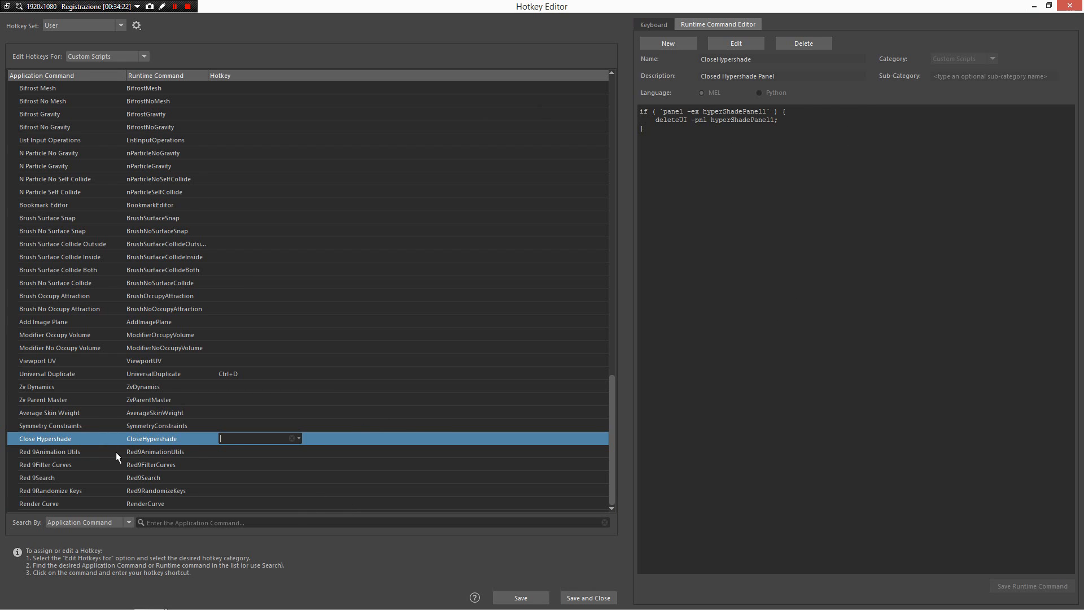
pyautogui.click(1035, 5)
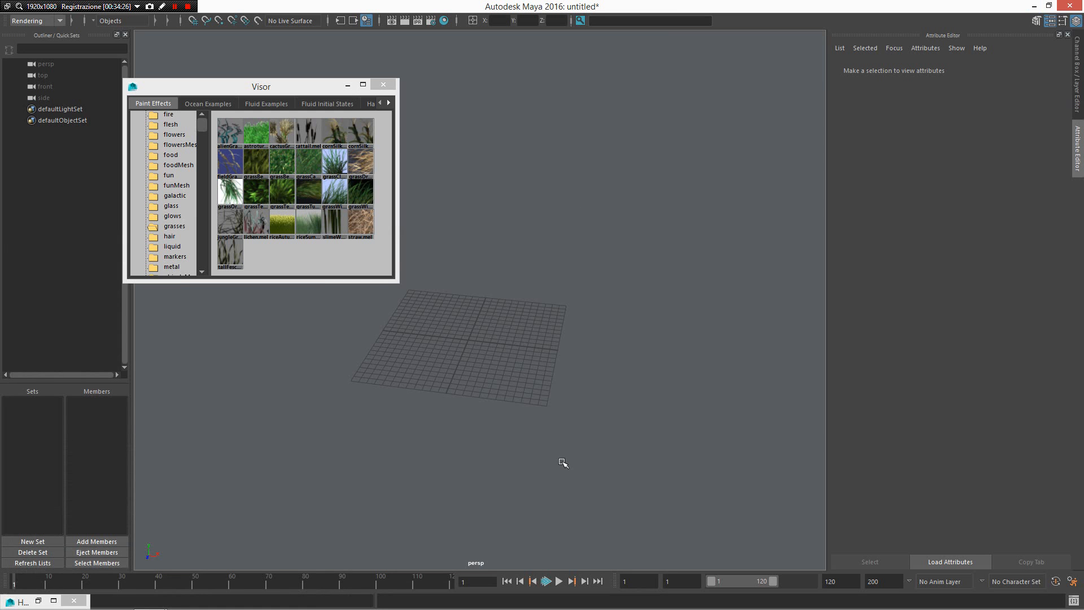
pyautogui.hotkey('alt', 'h')
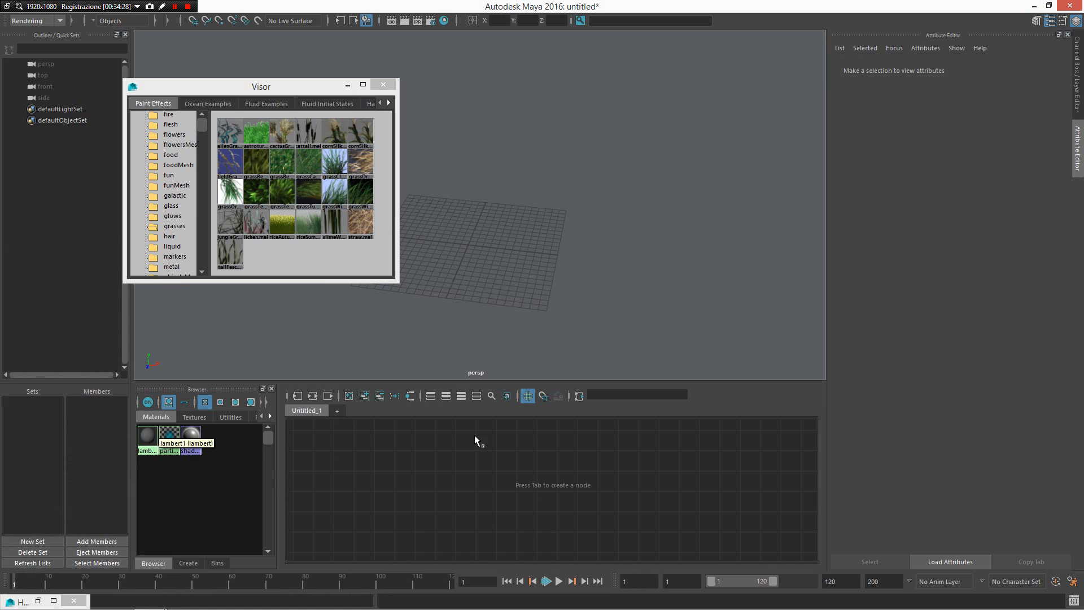
# - Restore the Hotkey Editor and examine the Red9 Animation Utils, Filter Curves and Randomize Keys scripts and the Render Curve script
pyautogui.click(54, 601)
pyautogui.click(198, 452)
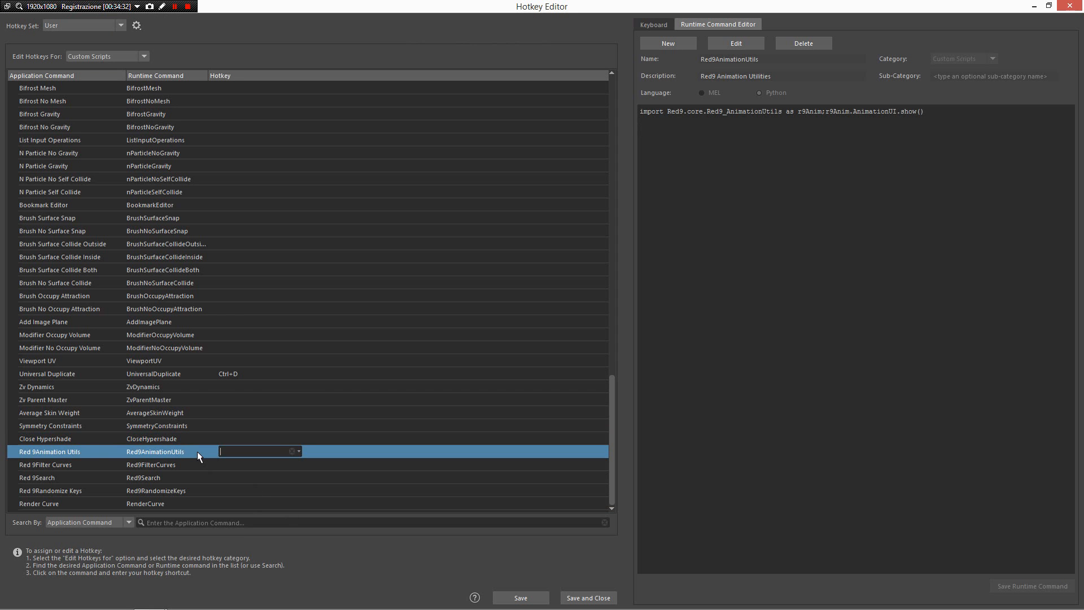
pyautogui.click(204, 464)
pyautogui.click(201, 489)
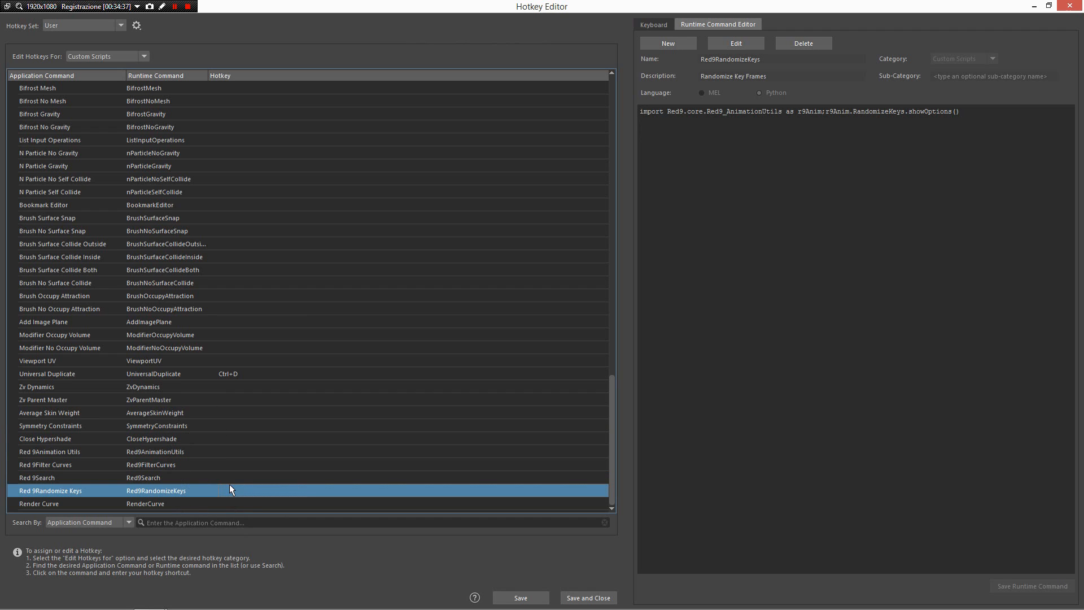
pyautogui.click(194, 502)
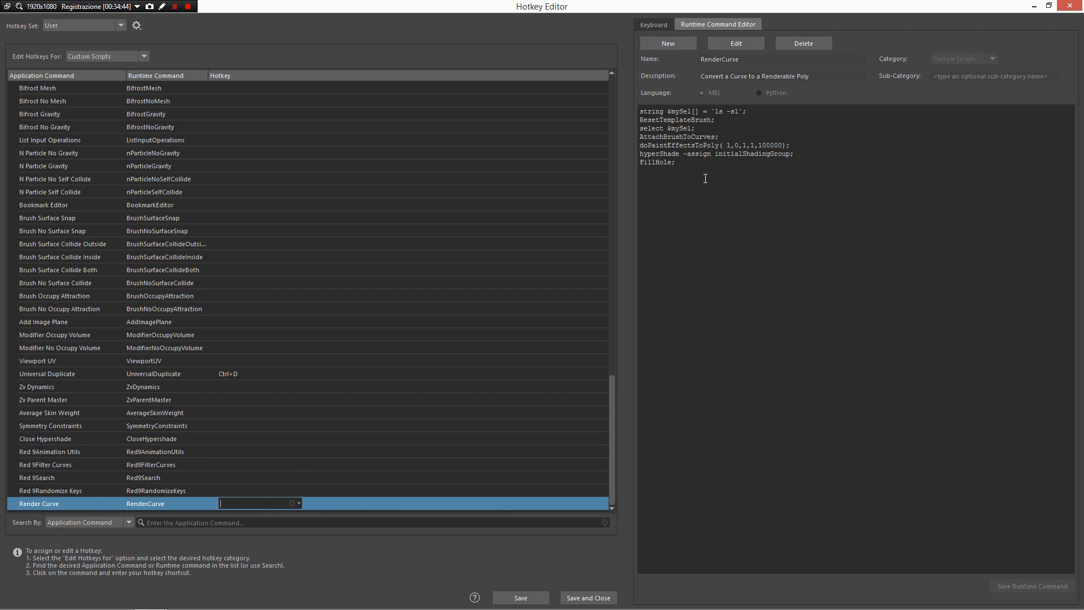
# - Minimise the Hotkey Editor and create a large NURBS circle in the maximised perspective view, moved away from the grid centre
pyautogui.click(1034, 6)
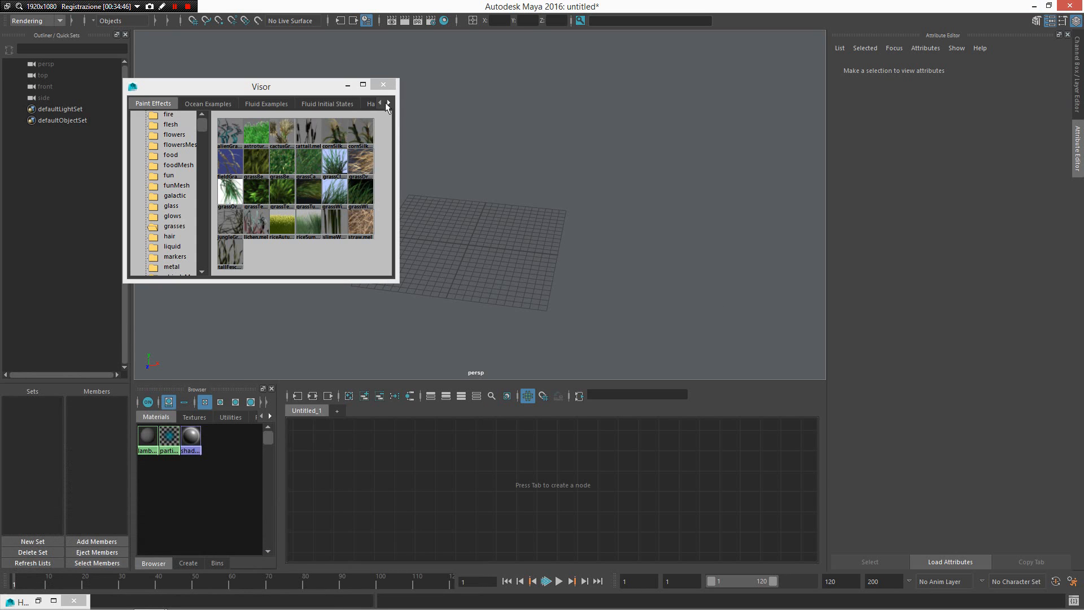
pyautogui.press('space')
pyautogui.moveTo(489, 313); pyautogui.dragTo(675, 178)
pyautogui.moveTo(492, 278); pyautogui.dragTo(567, 289)
pyautogui.keyDown('alt'); pyautogui.moveTo(587, 346); pyautogui.dragTo(551, 377); pyautogui.keyUp('alt')
# - Convert the NURBS circle into a thin polygon ring with Curve to Polygons and inspect it up close
pyautogui.click(625, 323)
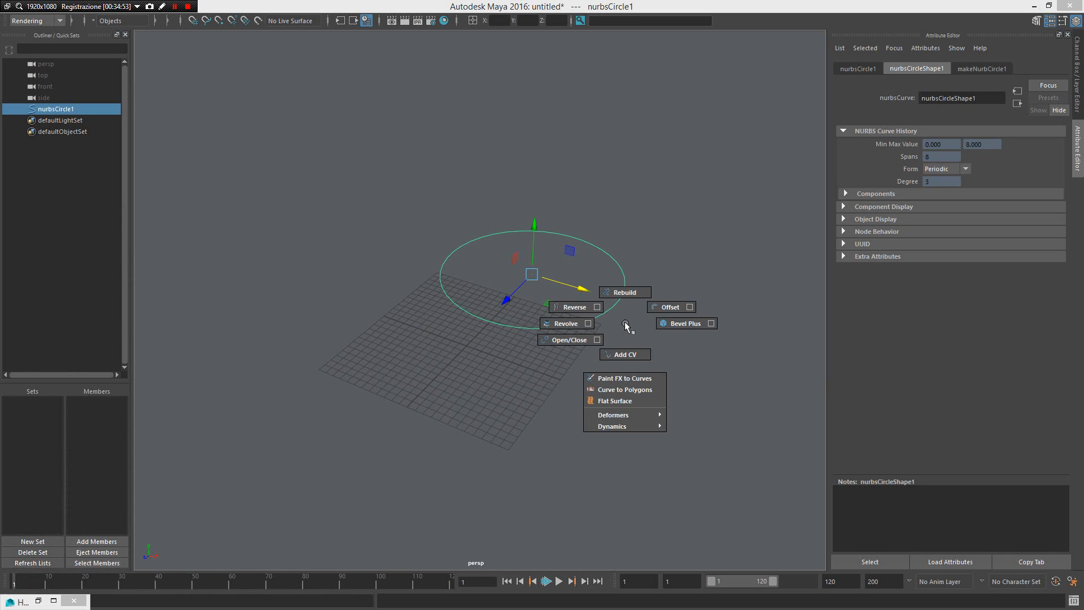
pyautogui.keyDown('shift'); pyautogui.rightClick(611, 308); pyautogui.keyUp('shift')
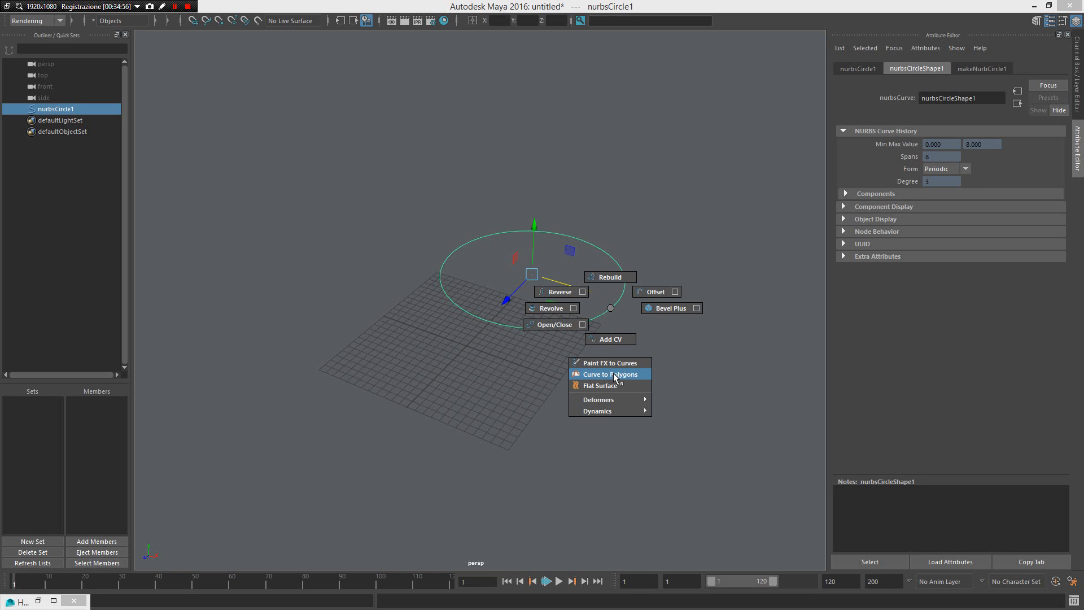
pyautogui.click(615, 377)
pyautogui.keyDown('alt'); pyautogui.moveTo(615, 375); pyautogui.dragTo(615, 344); pyautogui.keyUp('alt')
pyautogui.click(630, 292)
pyautogui.keyDown('alt'); pyautogui.moveTo(631, 292); pyautogui.dragTo(622, 319); pyautogui.keyUp('alt')
pyautogui.click(622, 320)
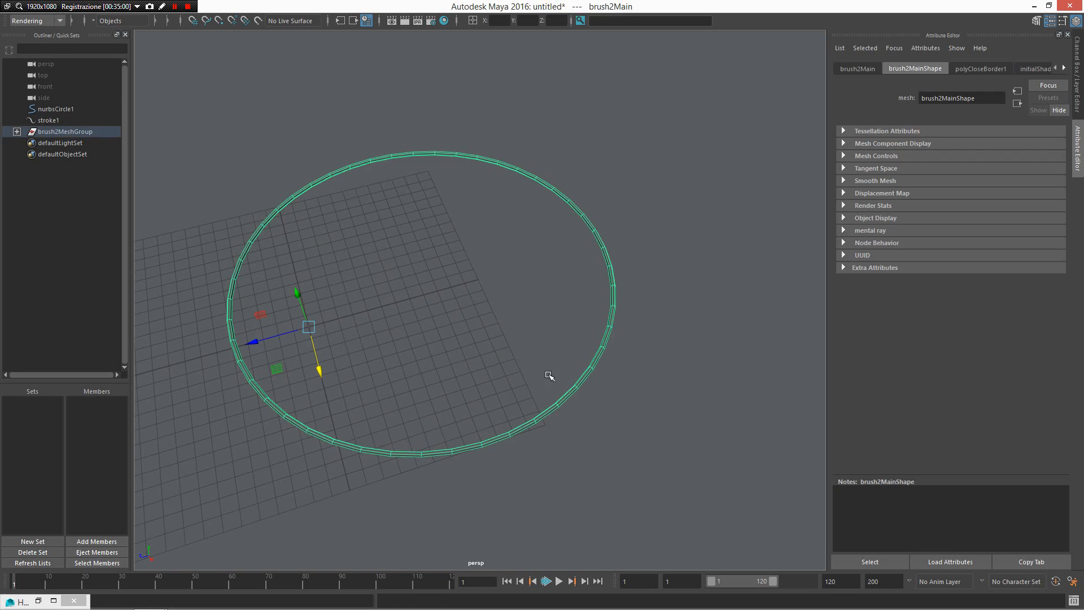
pyautogui.moveTo(534, 428)
pyautogui.keyDown('alt'); pyautogui.mouseDown()
pyautogui.moveTo(599, 406)
pyautogui.moveTo(531, 294)
pyautogui.mouseUp(); pyautogui.keyUp('alt')
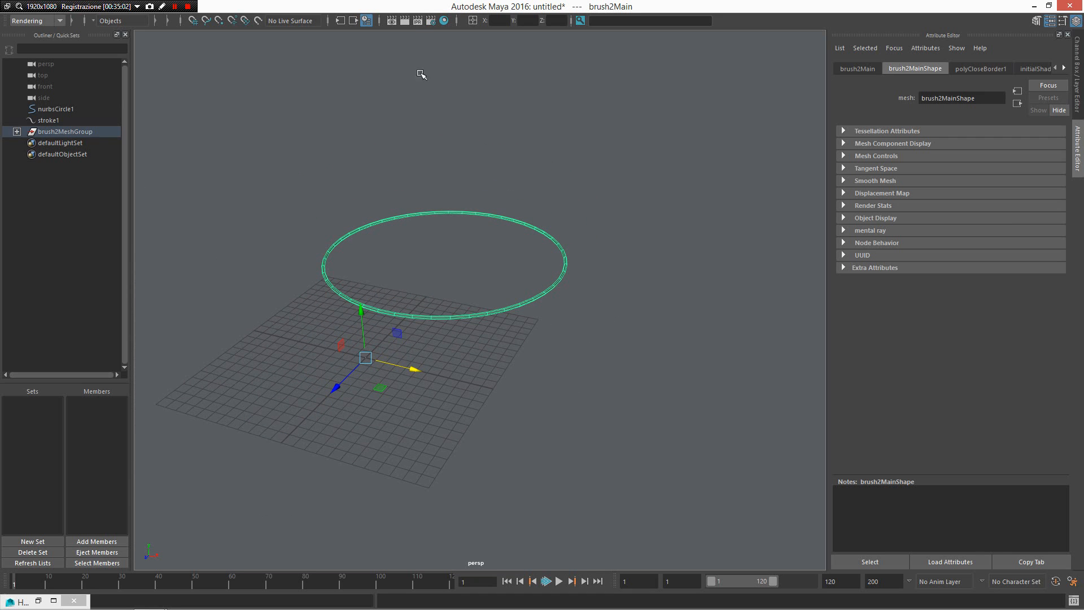
# - Render the polygon ring with Maya Software, close the render, and delete the ring together with its NURBS circle
pyautogui.click(418, 21)
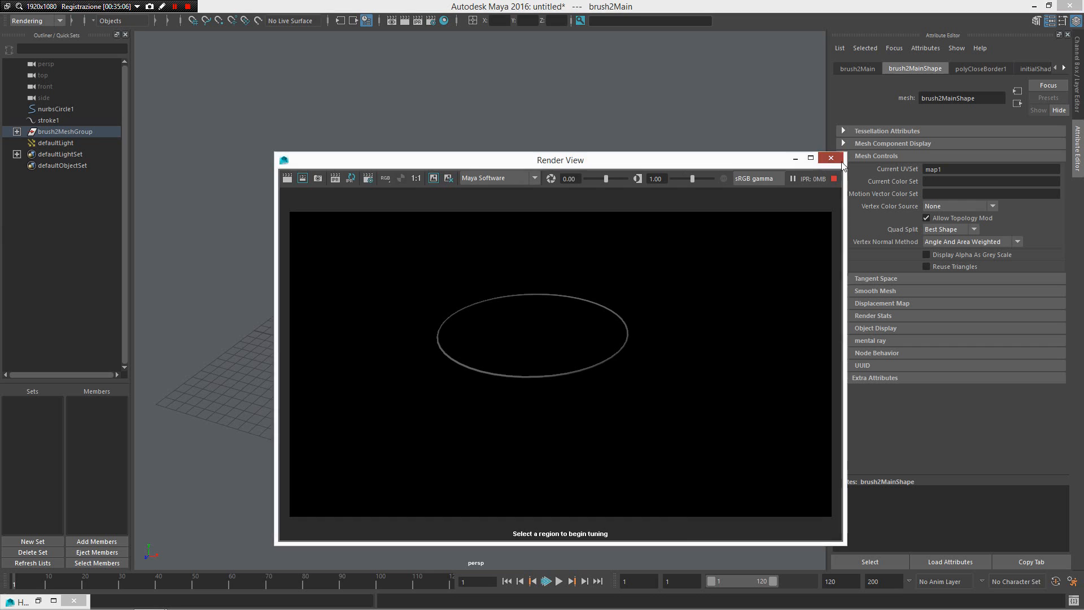
pyautogui.click(831, 158)
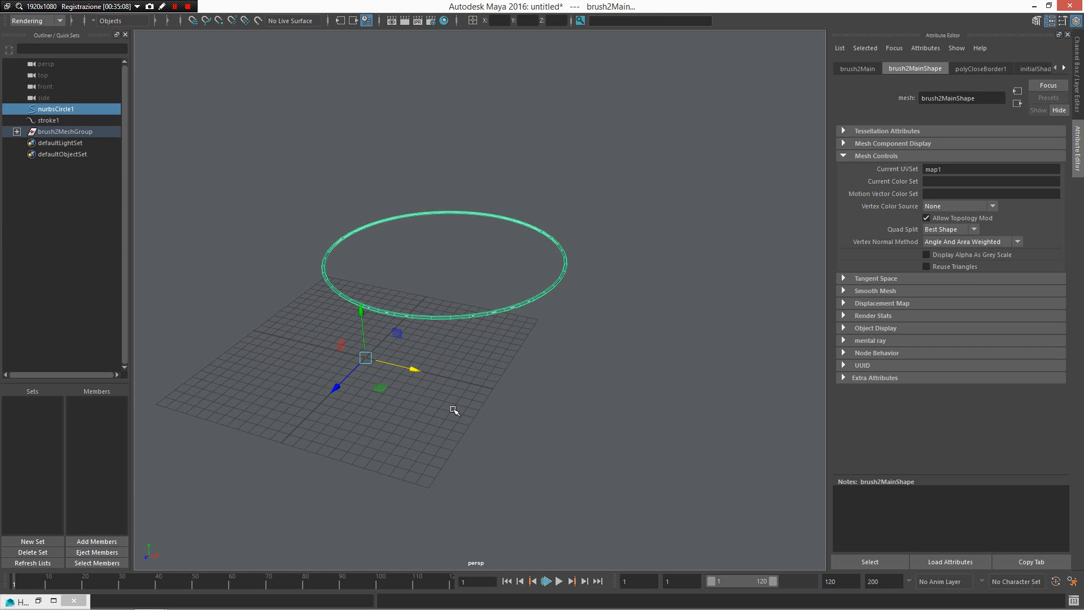
pyautogui.press('Delete')
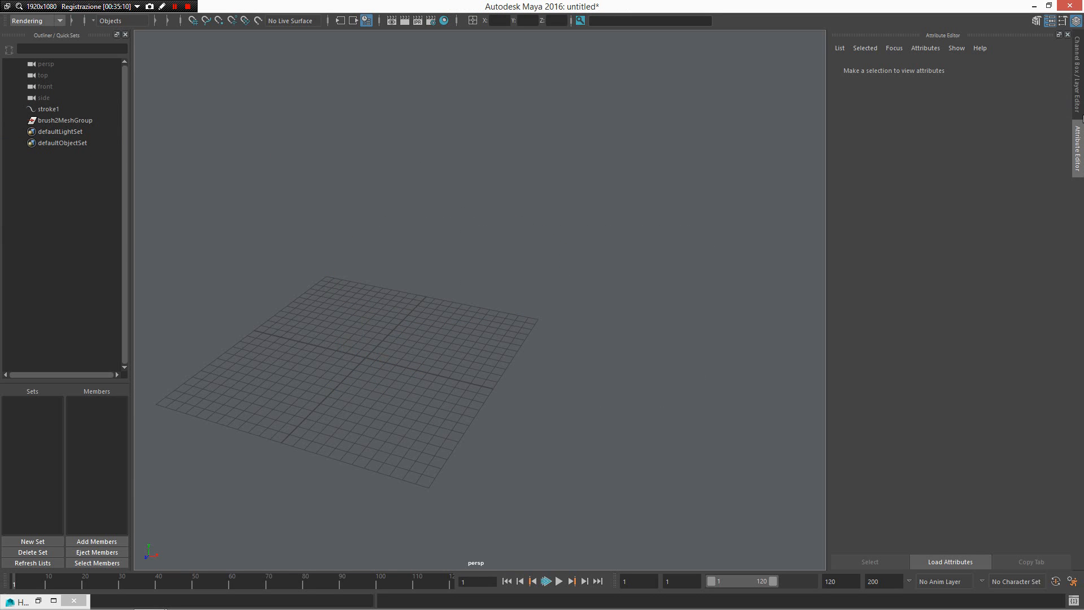
# - Close the Attribute Editor and open the Marking Menu Editor
pyautogui.click(1067, 34)
pyautogui.press('space')
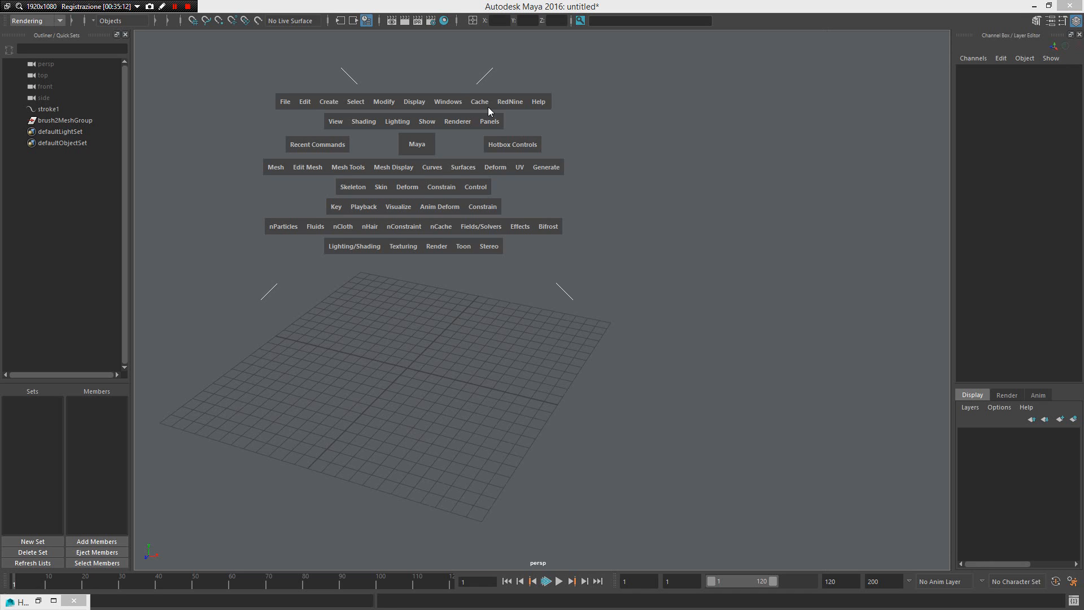
pyautogui.click(448, 101)
pyautogui.moveTo(481, 169)
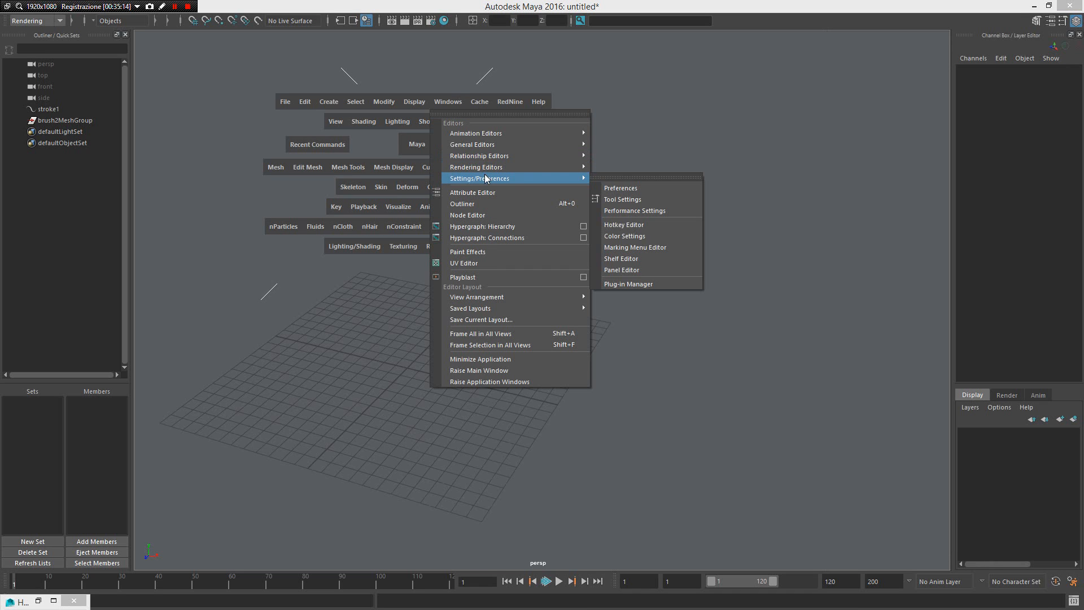
pyautogui.click(660, 251)
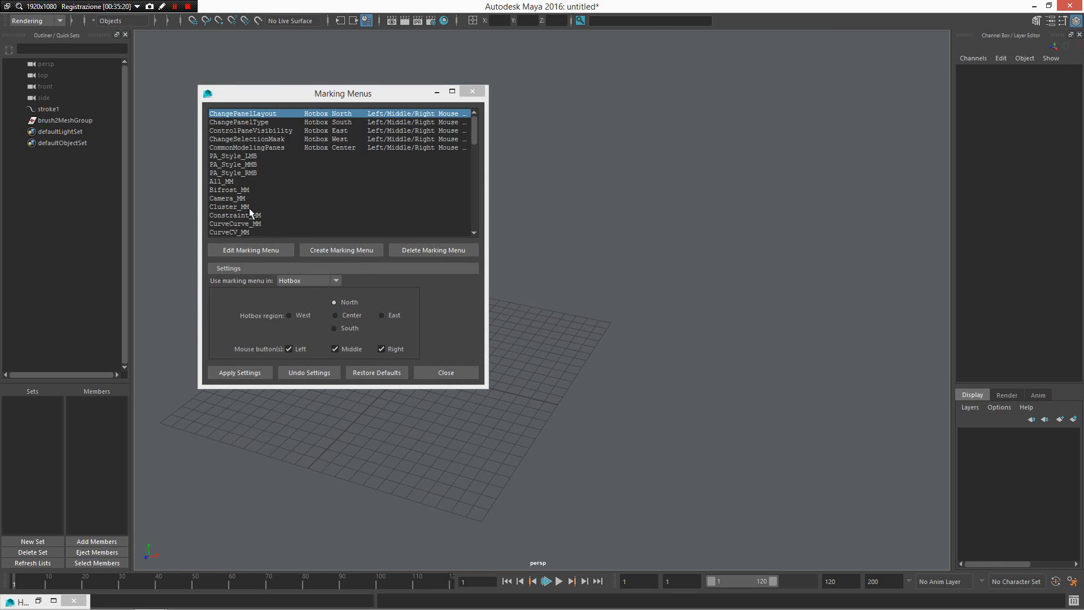
# - Browse the custom marking menus, examine the items of PolyCurve_MM, and close both marking menu windows
pyautogui.scroll(-5, 249, 207)
pyautogui.scroll(5, 248, 207)
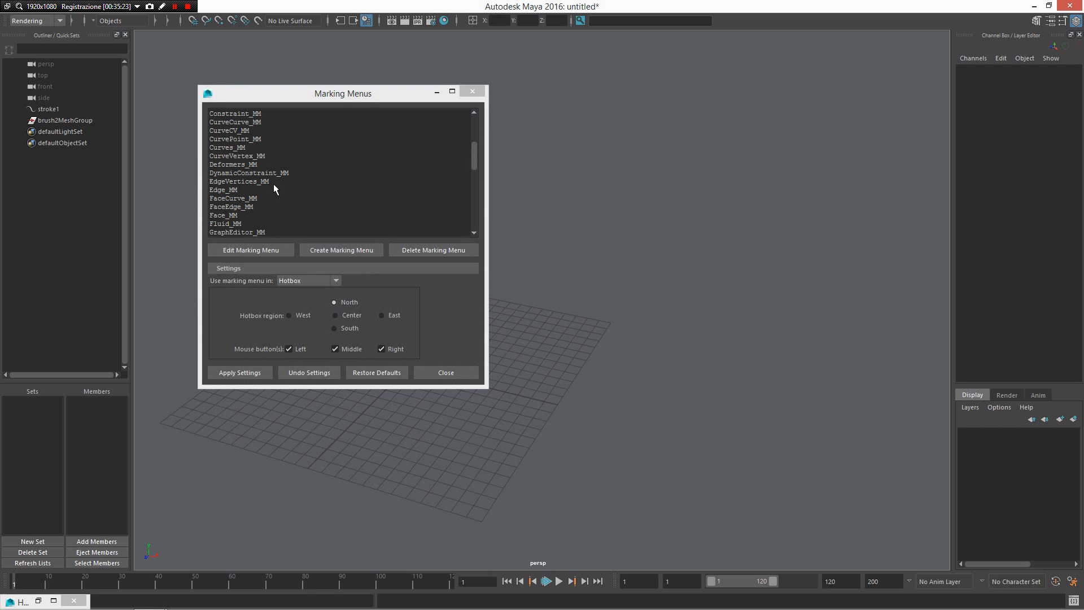
pyautogui.scroll(-5, 298, 175)
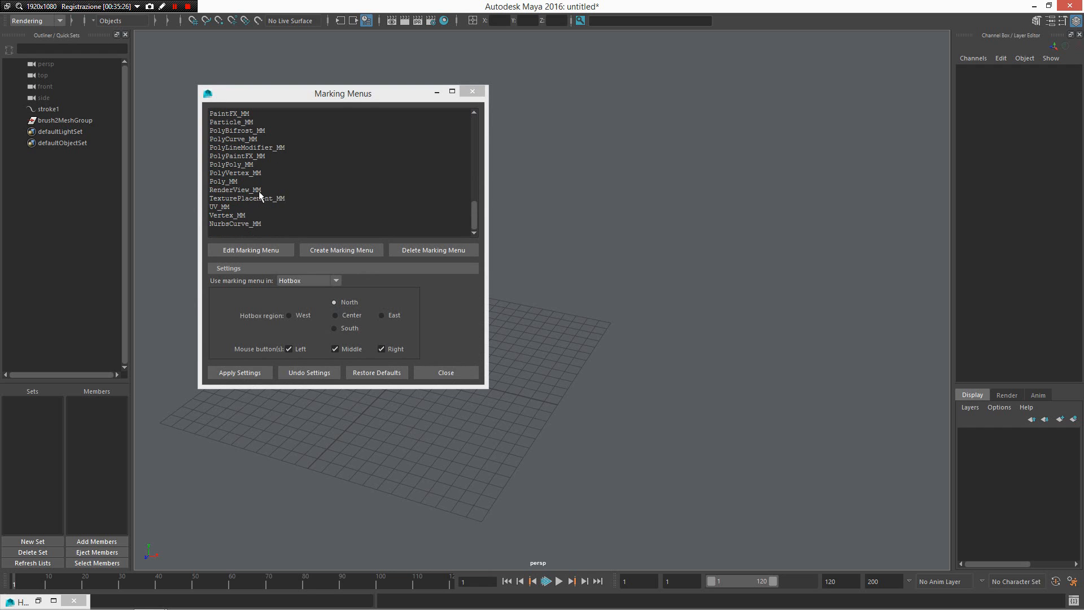
pyautogui.scroll(-2, 263, 216)
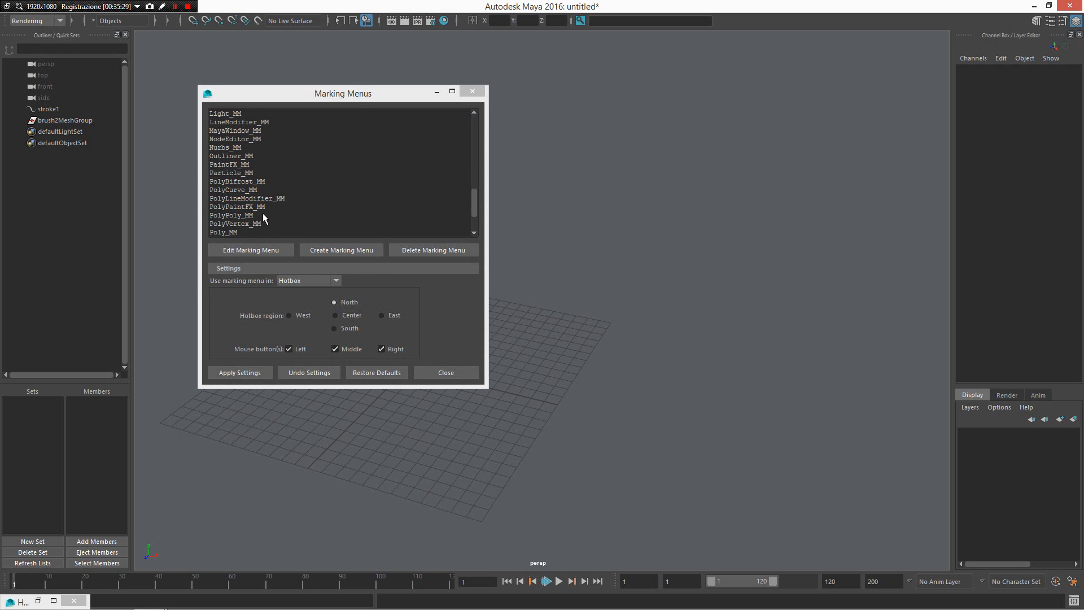
pyautogui.click(263, 215)
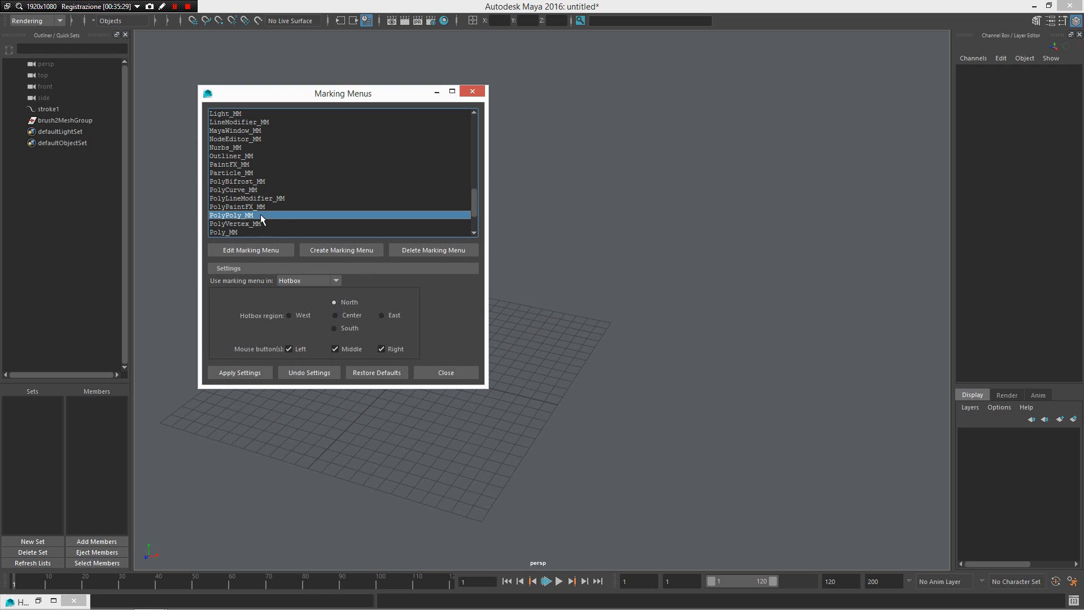
pyautogui.doubleClick(236, 190)
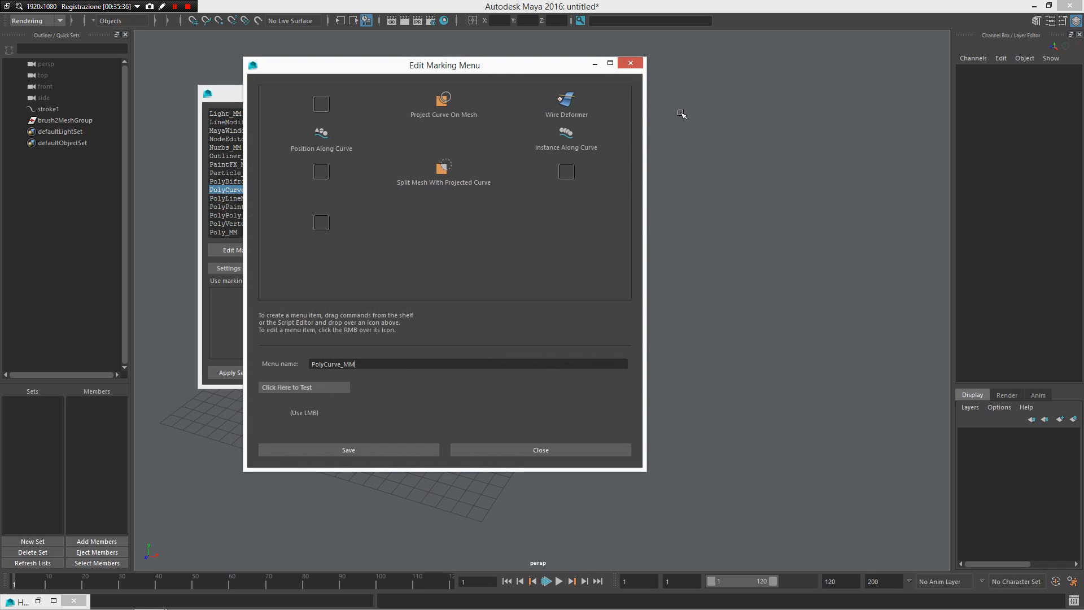
pyautogui.click(630, 63)
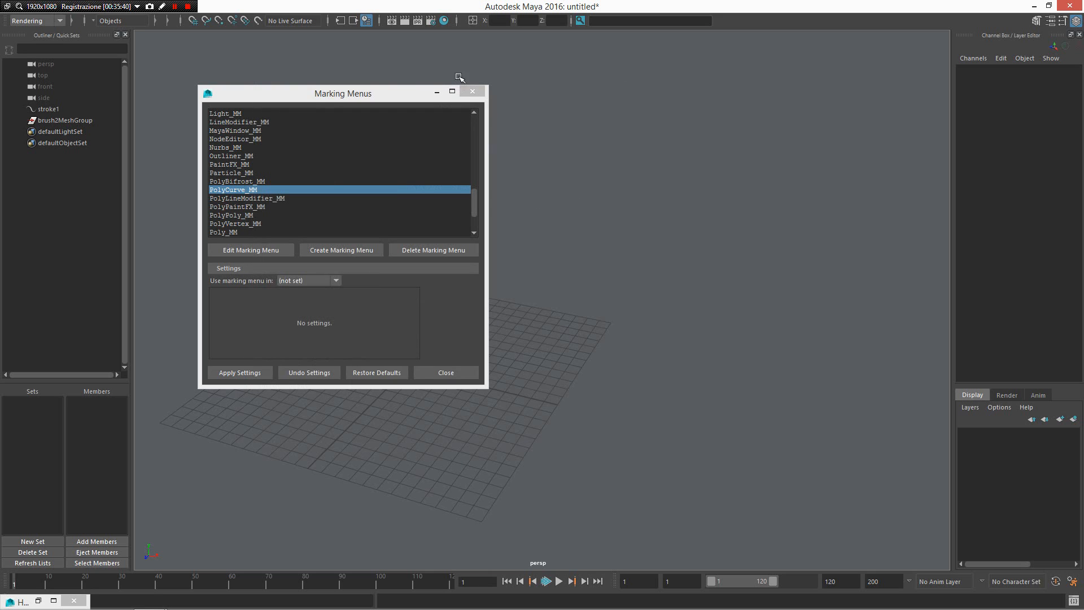
pyautogui.click(472, 92)
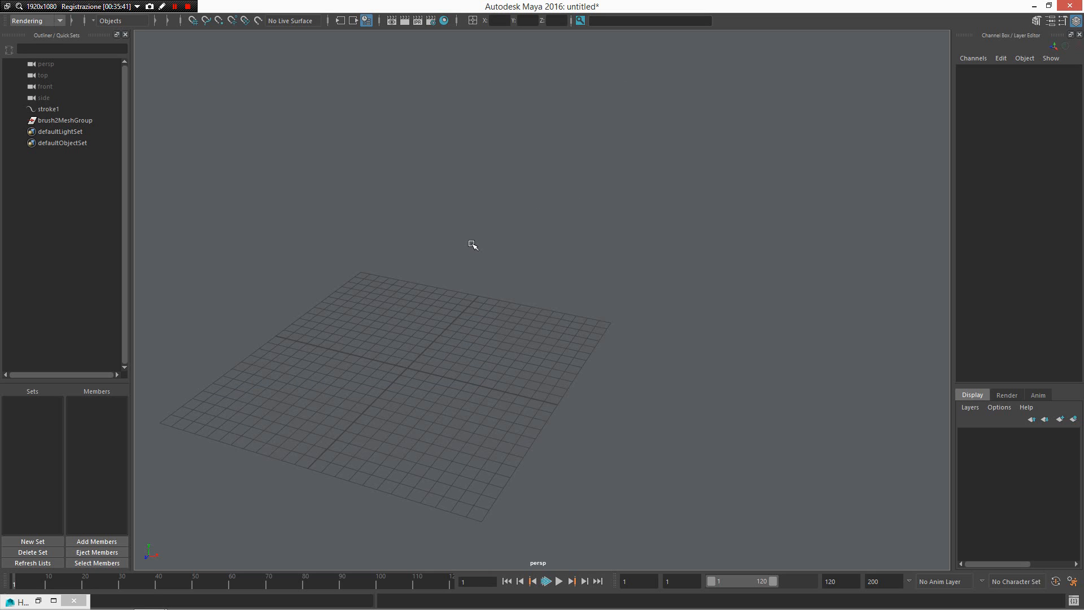